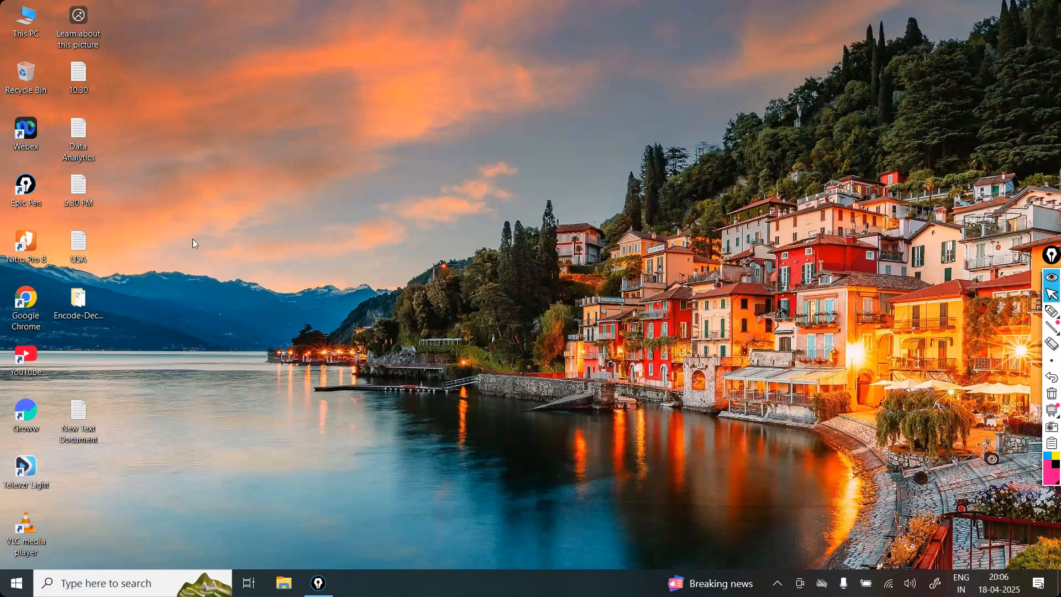
right_click(267, 234)
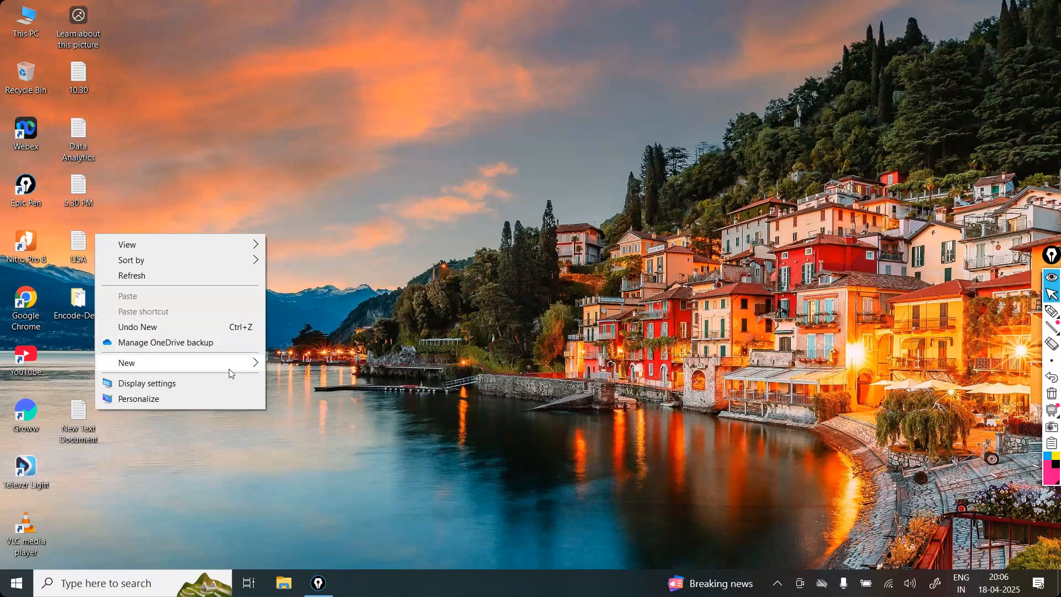
mouse_move(231, 374)
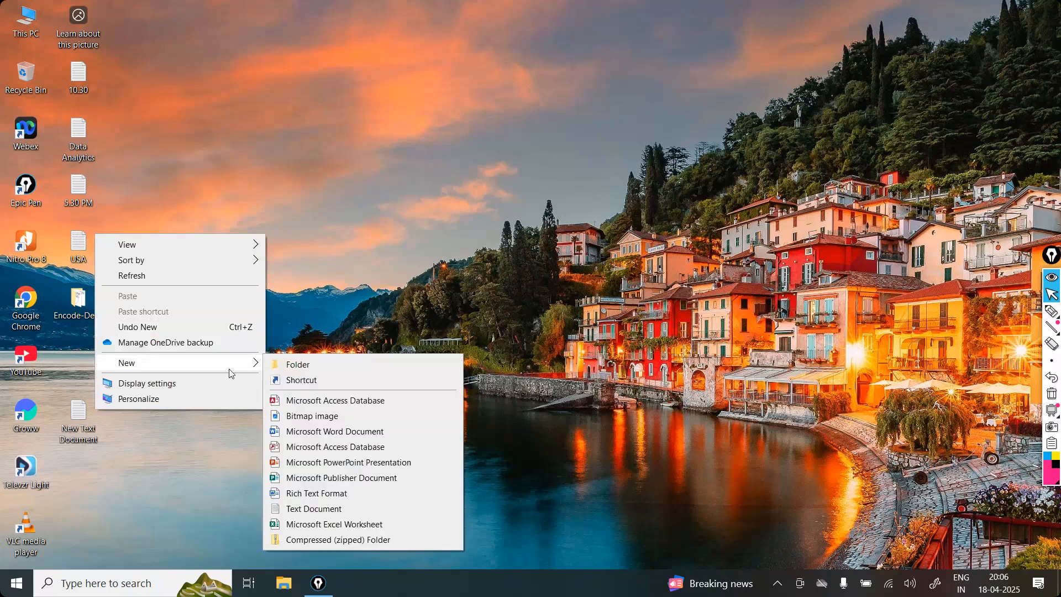
click(148, 196)
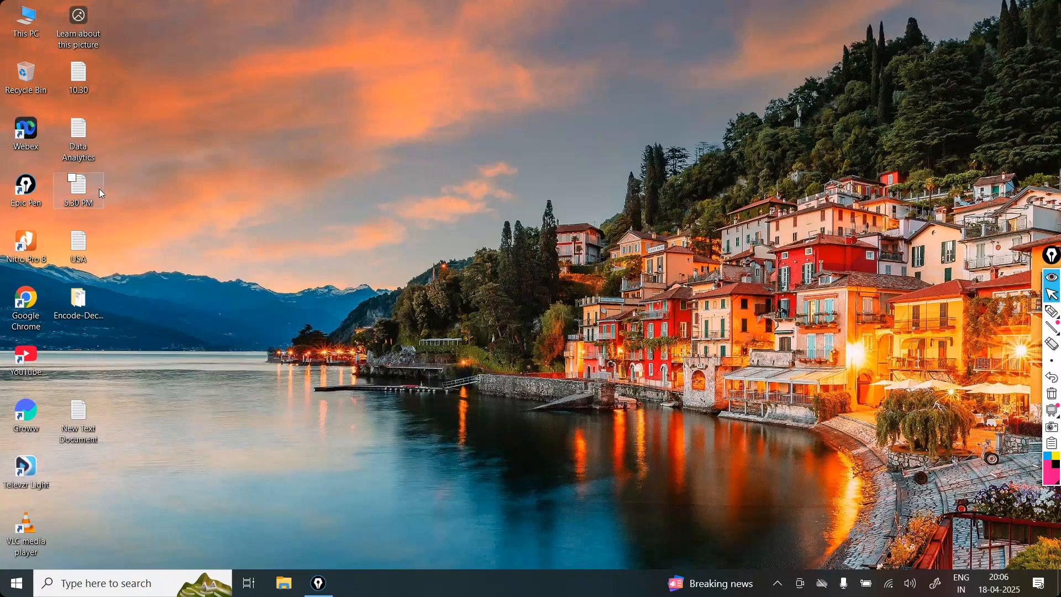
Step: Open the Data Analytics text file from the desktop, read through its daily course notes, and close it
double_click(78, 164)
click(756, 90)
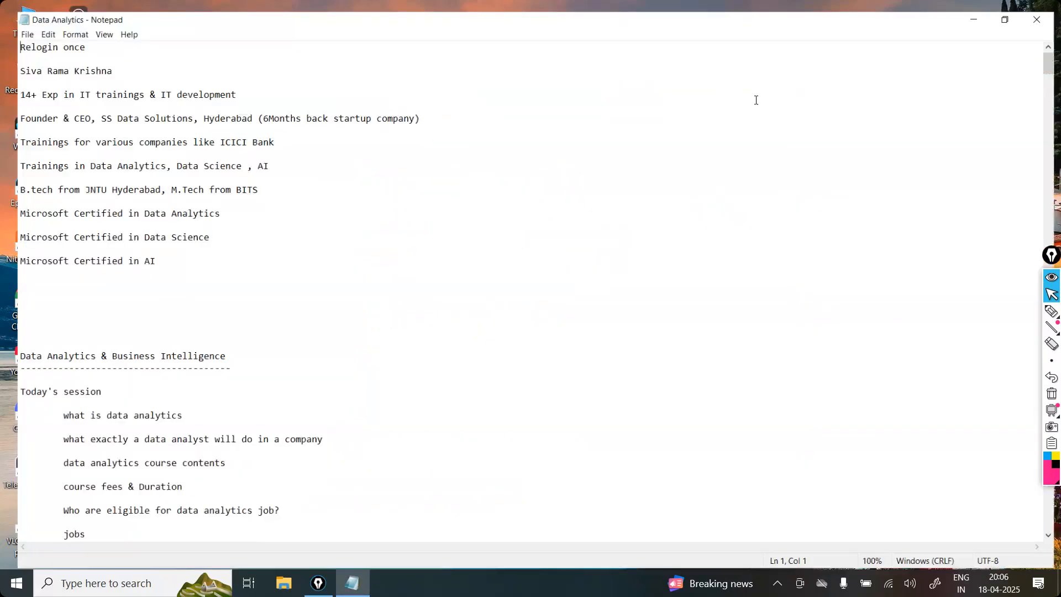
scroll(755, 99, down, 15)
scroll(756, 100, up, 4)
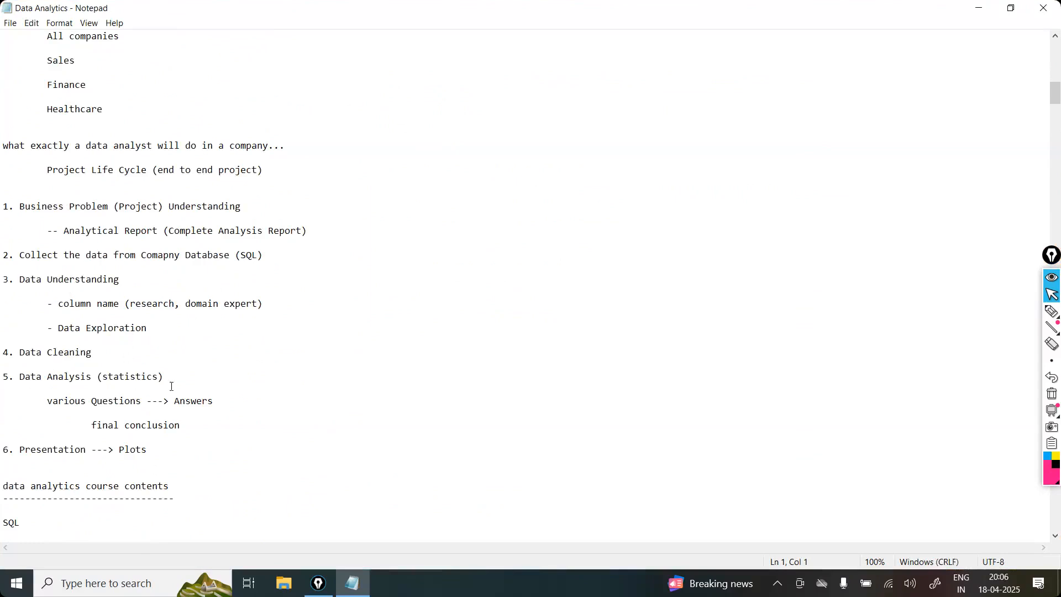
click(177, 463)
scroll(177, 463, down, 11)
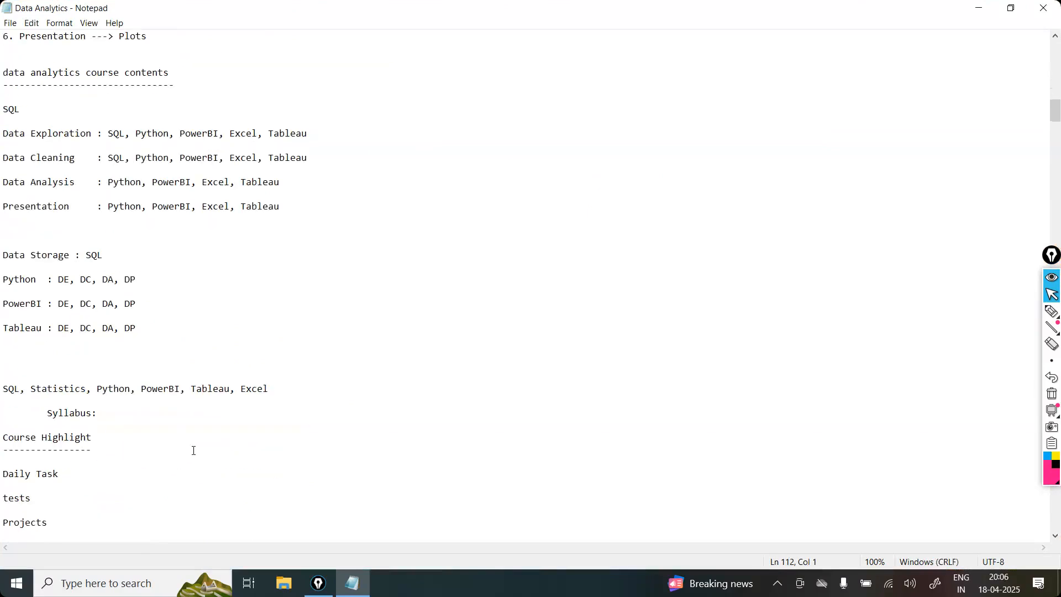
click(241, 351)
scroll(241, 352, down, 14)
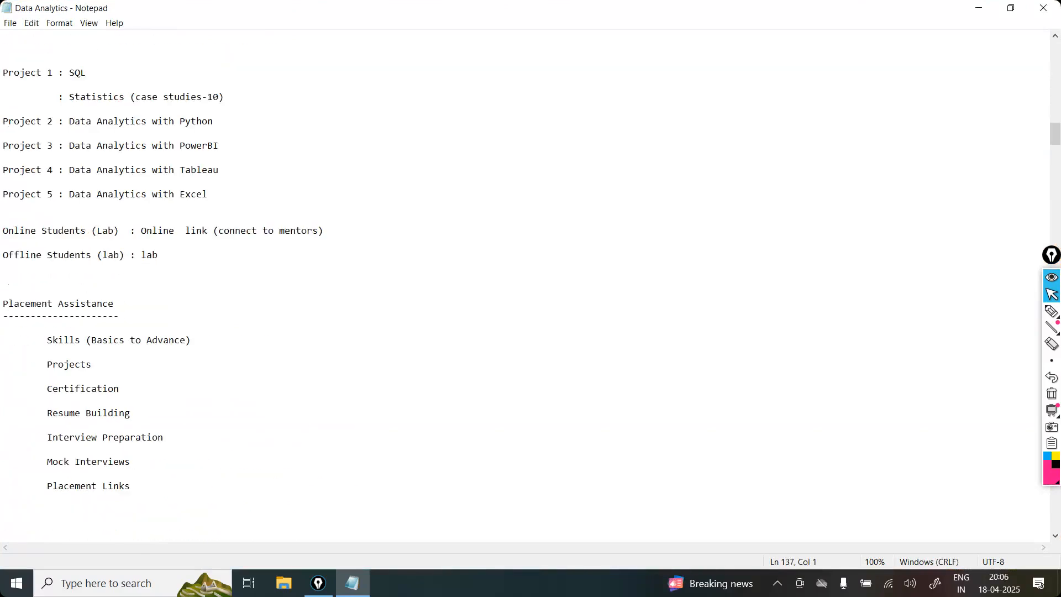
scroll(241, 352, down, 20)
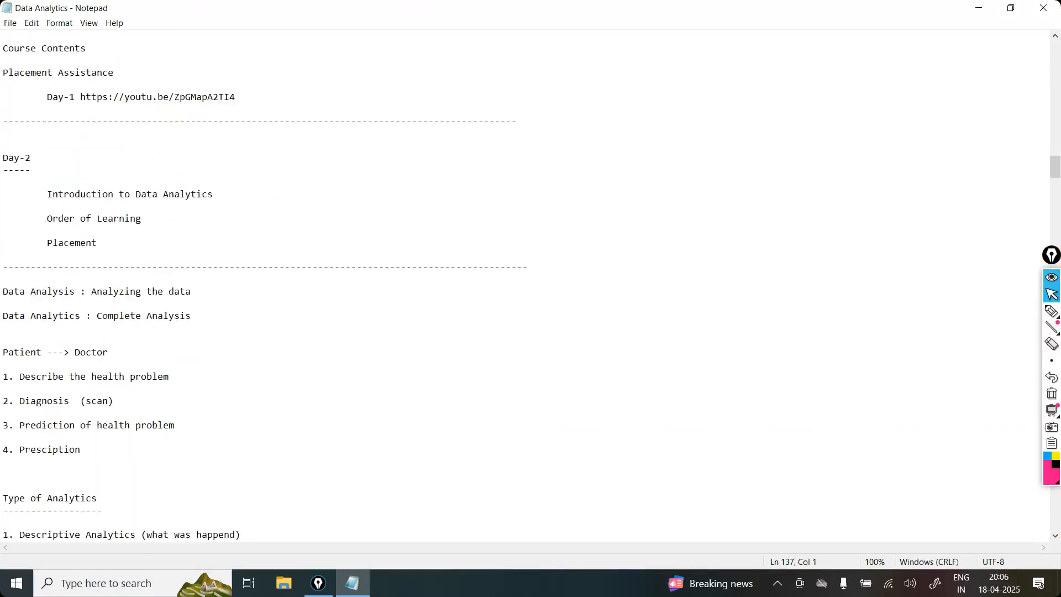
scroll(525, 285, down, 12)
scroll(525, 284, down, 20)
scroll(525, 285, down, 2)
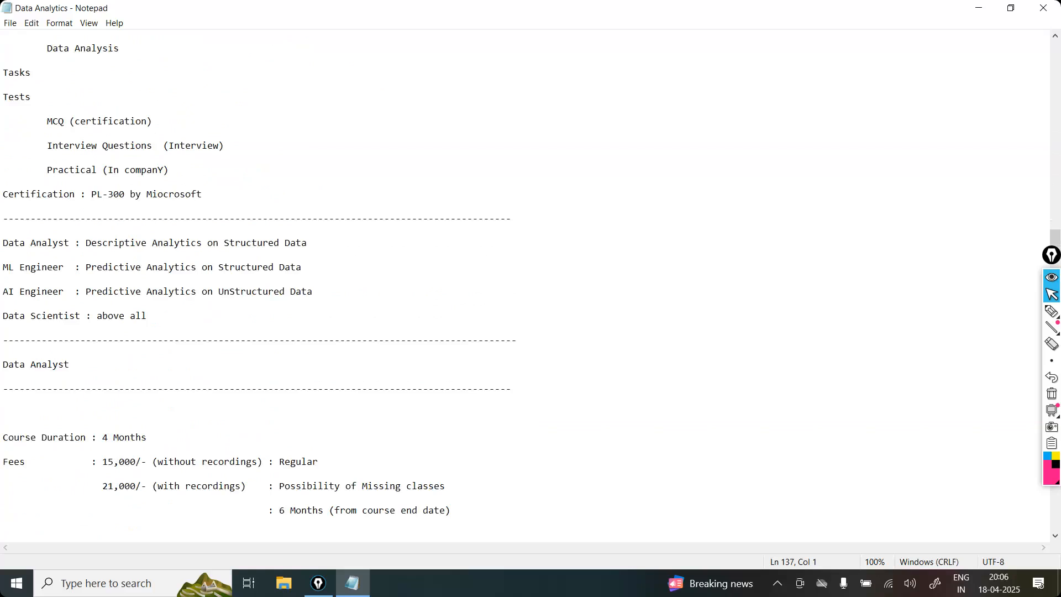
scroll(525, 285, down, 20)
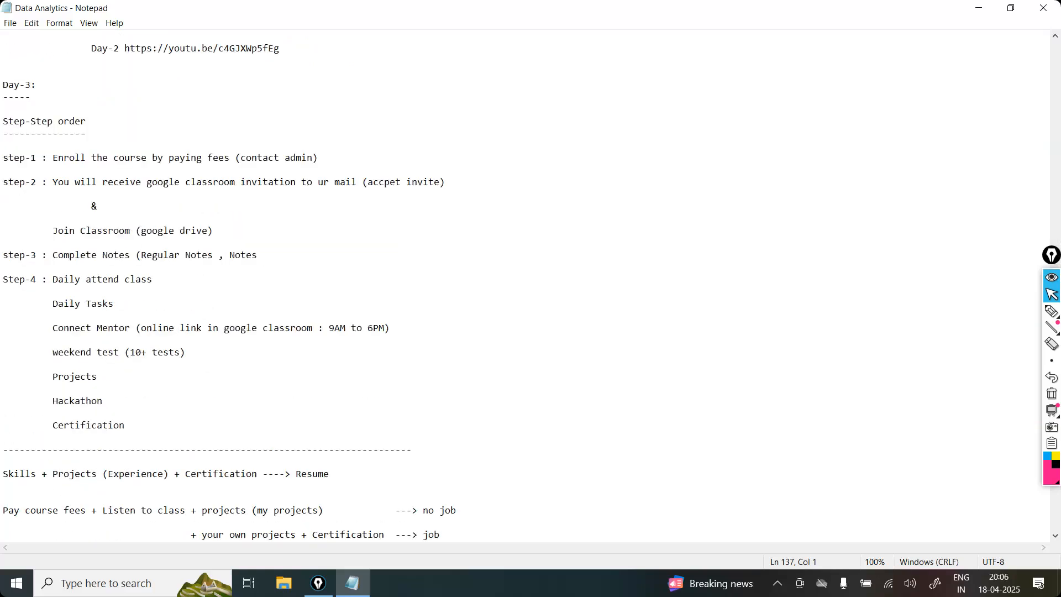
scroll(525, 285, down, 20)
scroll(239, 350, down, 20)
scroll(525, 285, down, 20)
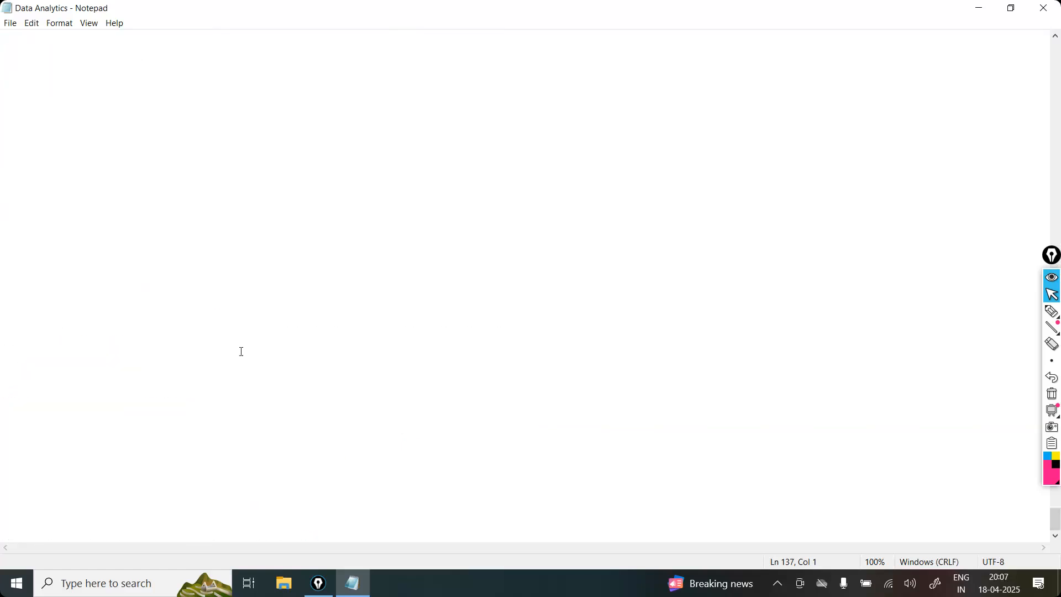
click(1049, 8)
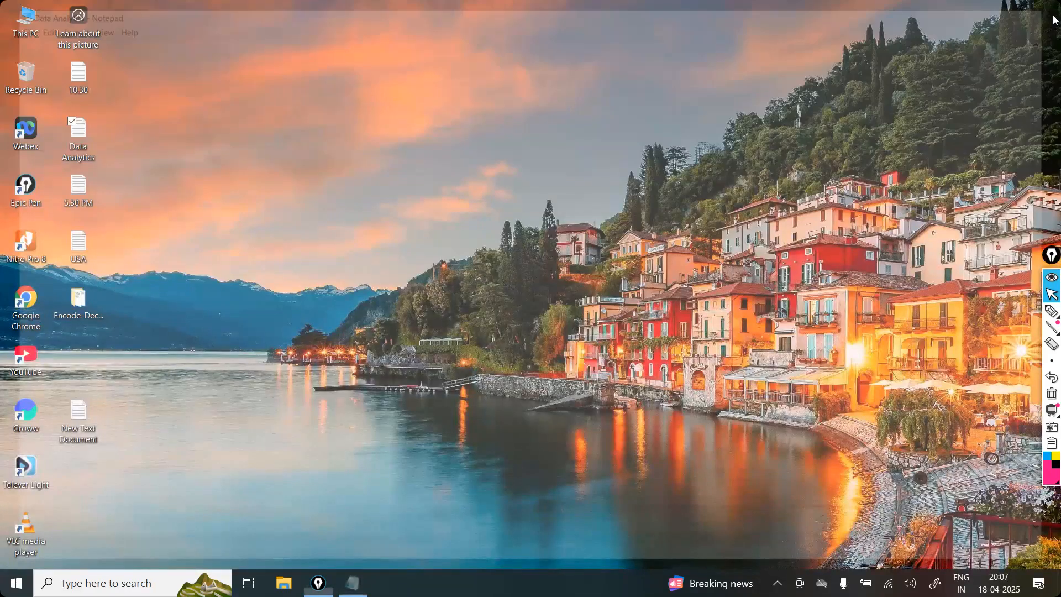
Step: Reopen the Data Analytics file to check the last notes near its end, and close it again
right_click(450, 215)
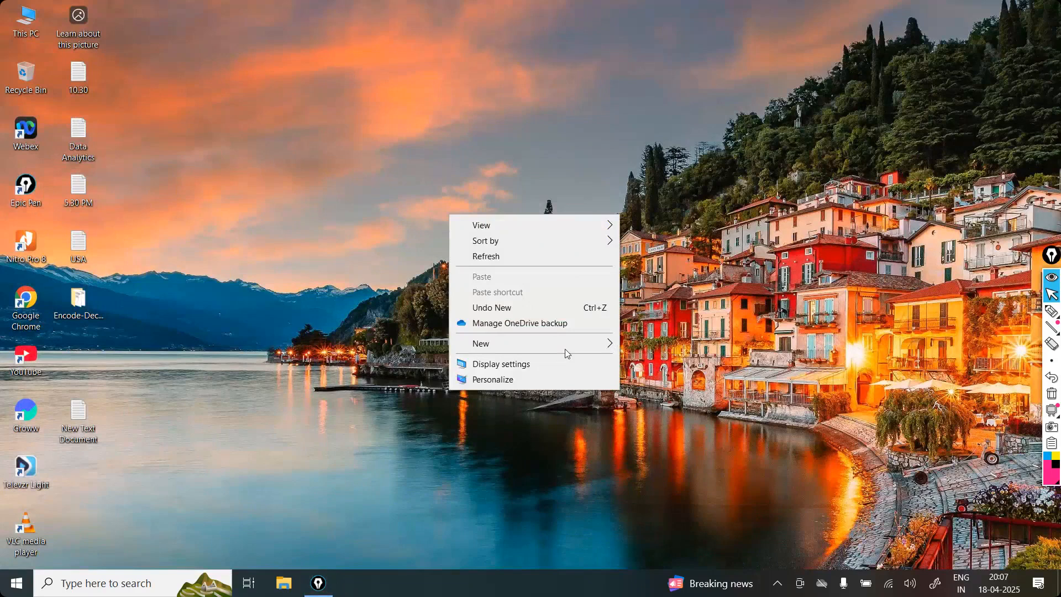
click(113, 130)
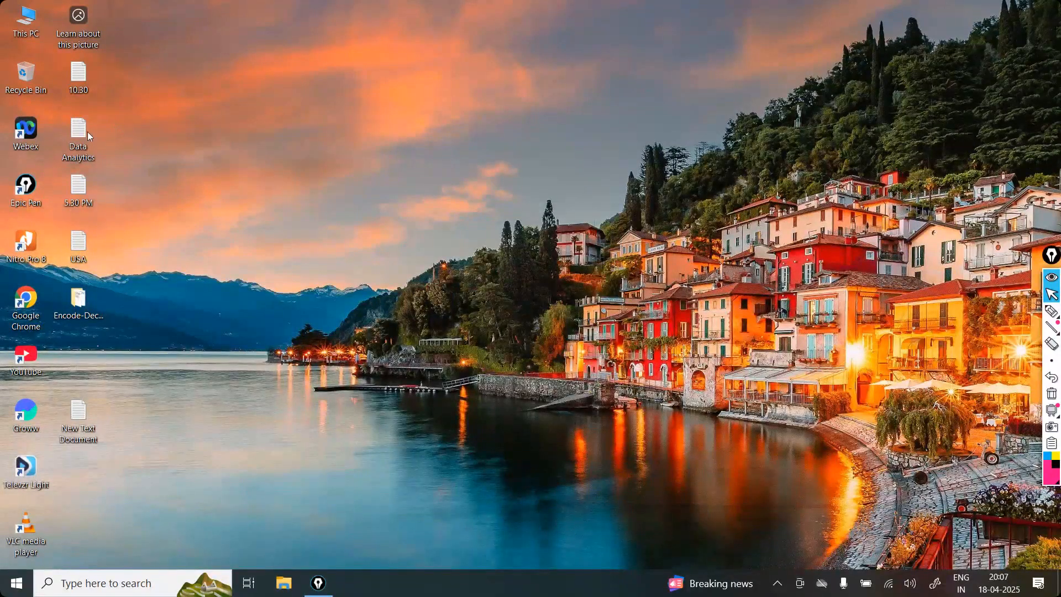
double_click(87, 132)
click(756, 92)
drag(1056, 48, 1058, 497)
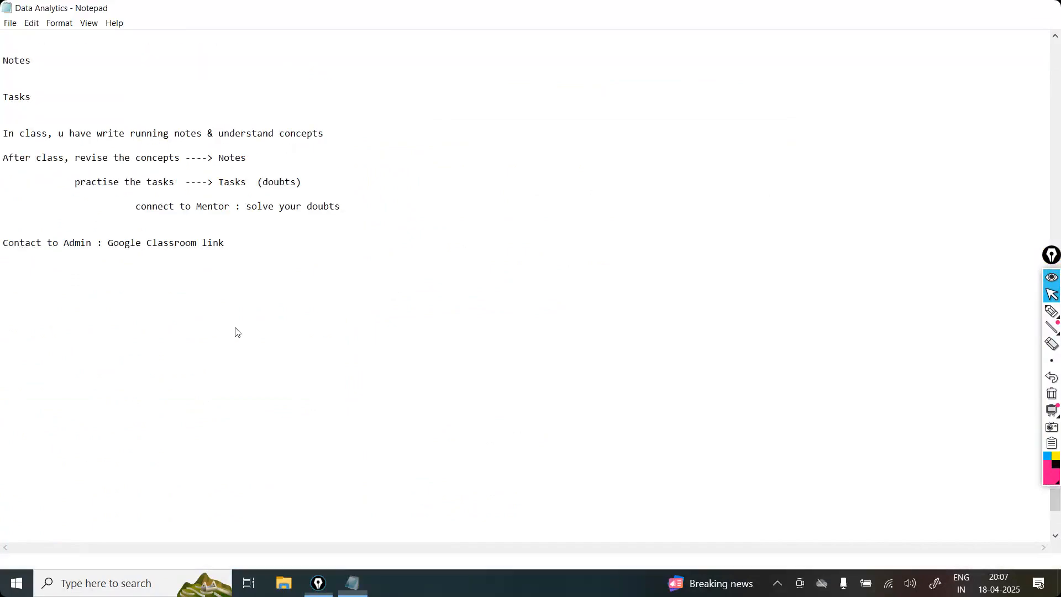
key(alt+F4)
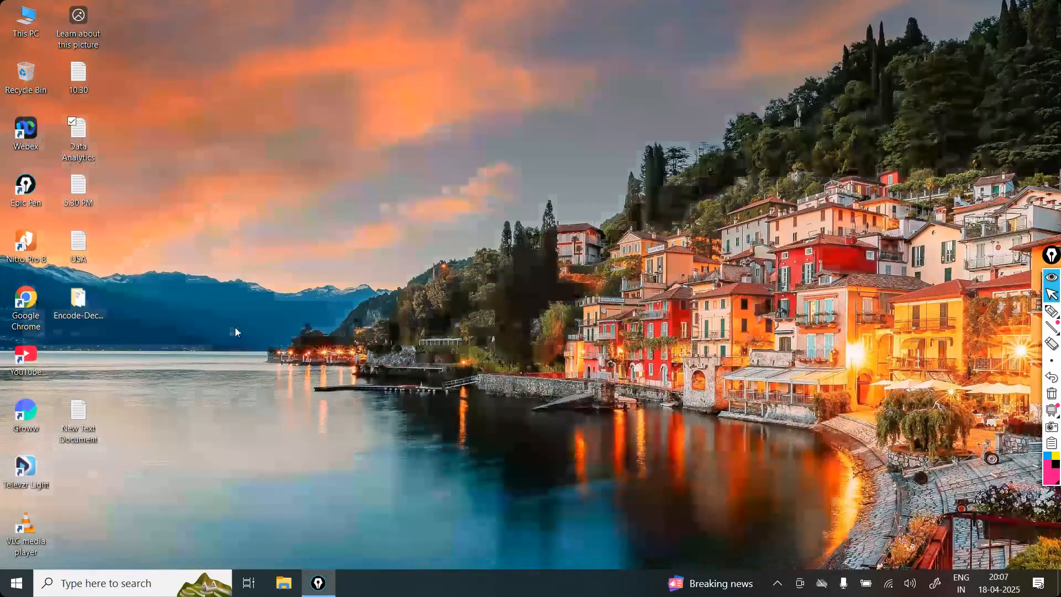
Step: Open New Text Document from the desktop and delete its last two lines about Tansformations and Hackathon
double_click(87, 407)
scroll(87, 407, down, 20)
scroll(525, 284, up, 6)
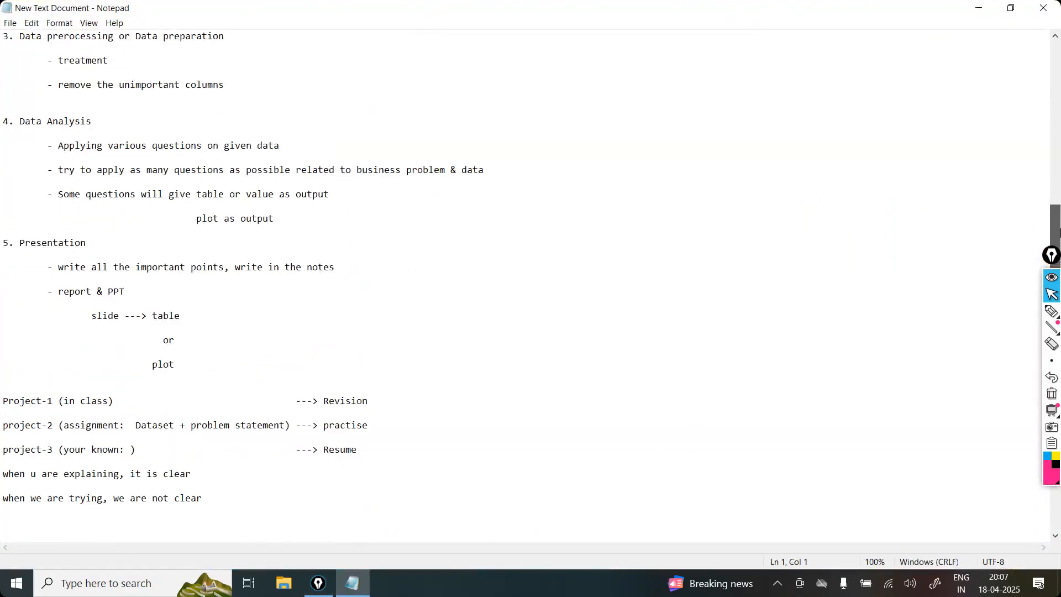
scroll(1058, 232, down, 4)
drag(254, 332, 3, 312)
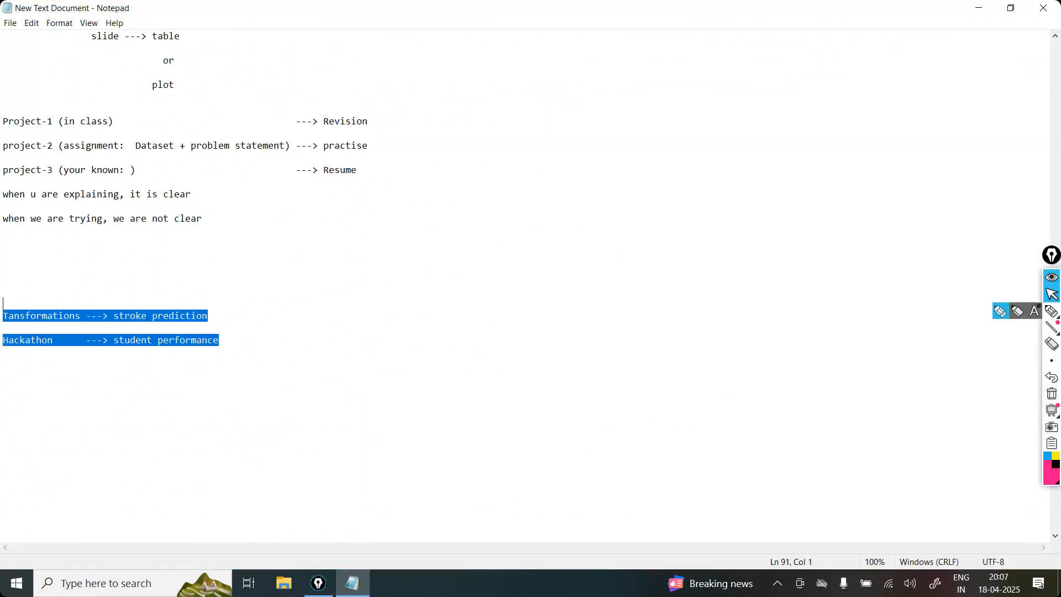
key(Delete)
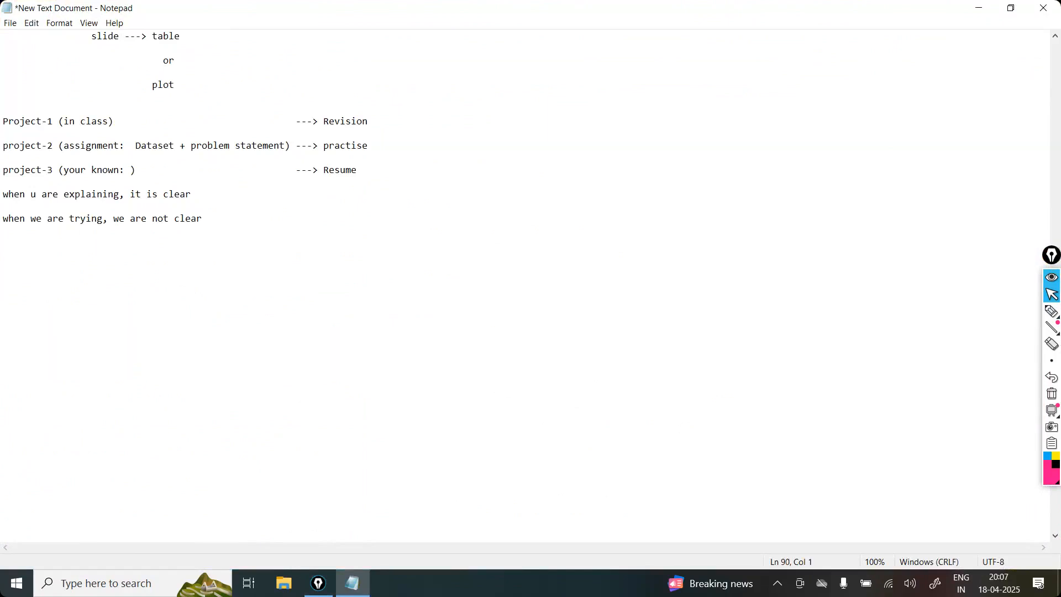
Step: Add the heading "Common" at the end of the notes, with a blank line below it
scroll(526, 284, down, 3)
text(Common)
key(ctrl+plus)
key(ctrl+plus)
key(ctrl+plus)
key(ctrl+plus)
key(ctrl+plus)
key(ctrl+plus)
key(ctrl+plus)
key(ctrl+plus)
key(Return)
key(Return)
Step: Write "Data Exploration, Data Cleaning," below the Common heading, with no space before the first comma
text(Data Exploration)
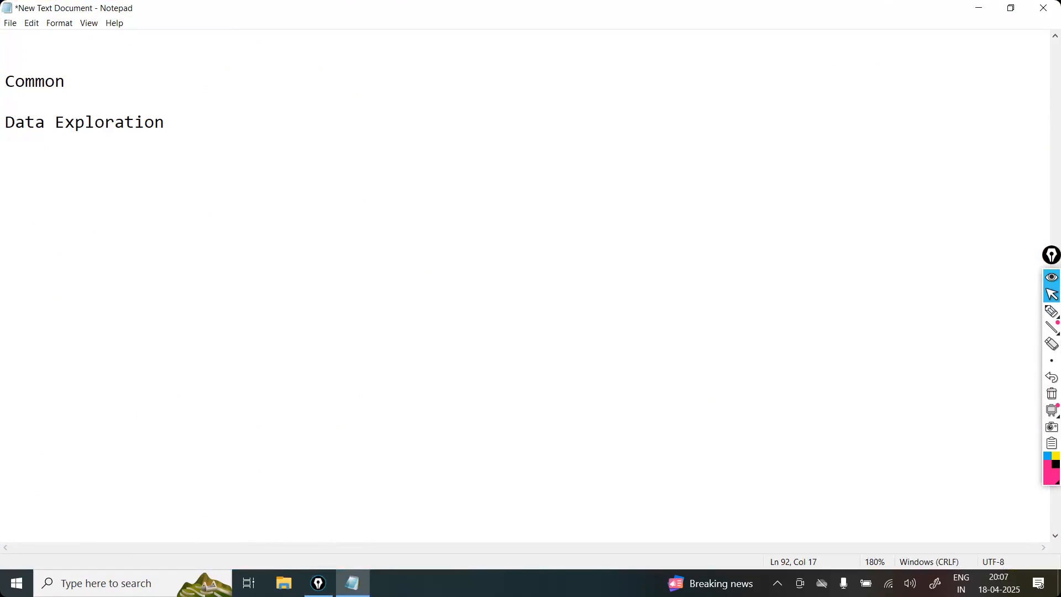
text(, Data Cleaning,)
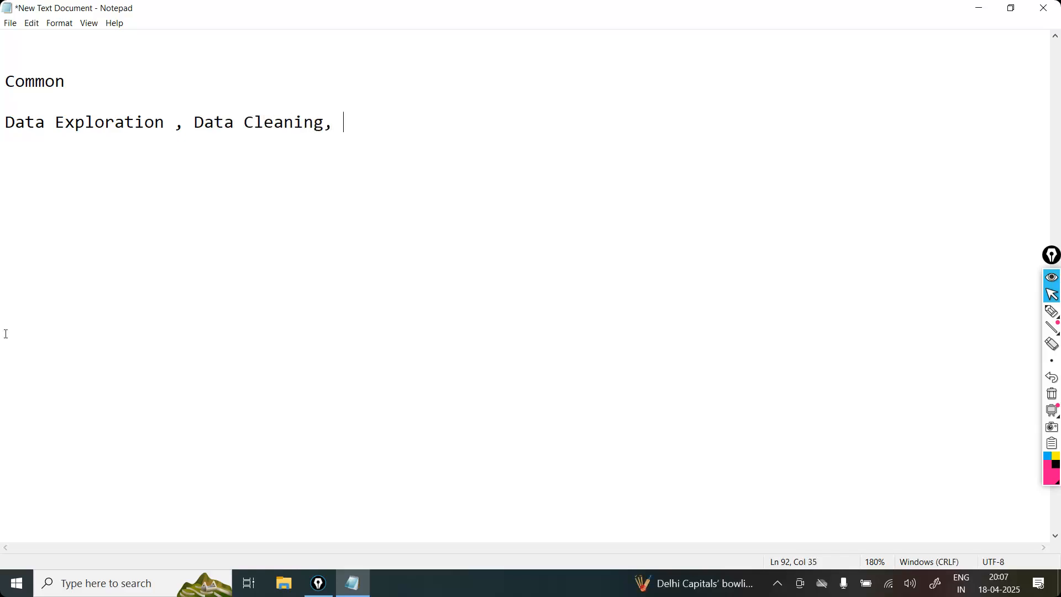
click(182, 124)
key(Left)
key(BackSpace)
Step: Append "Data Analysis ," after Data Cleaning in the list below the Common heading
click(305, 125)
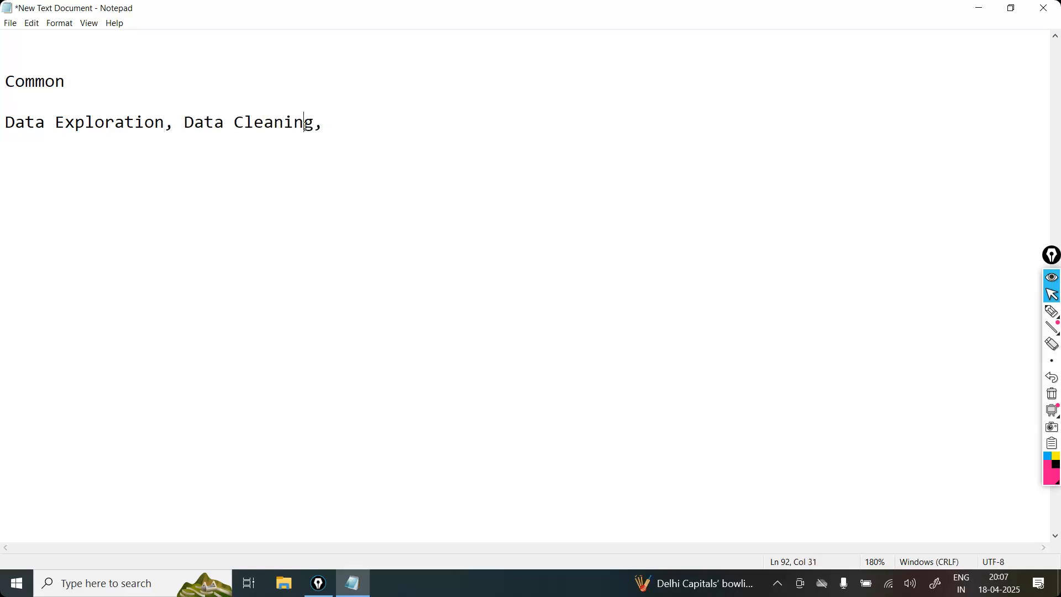
scroll(304, 125, up, 2)
scroll(305, 126, up, 12)
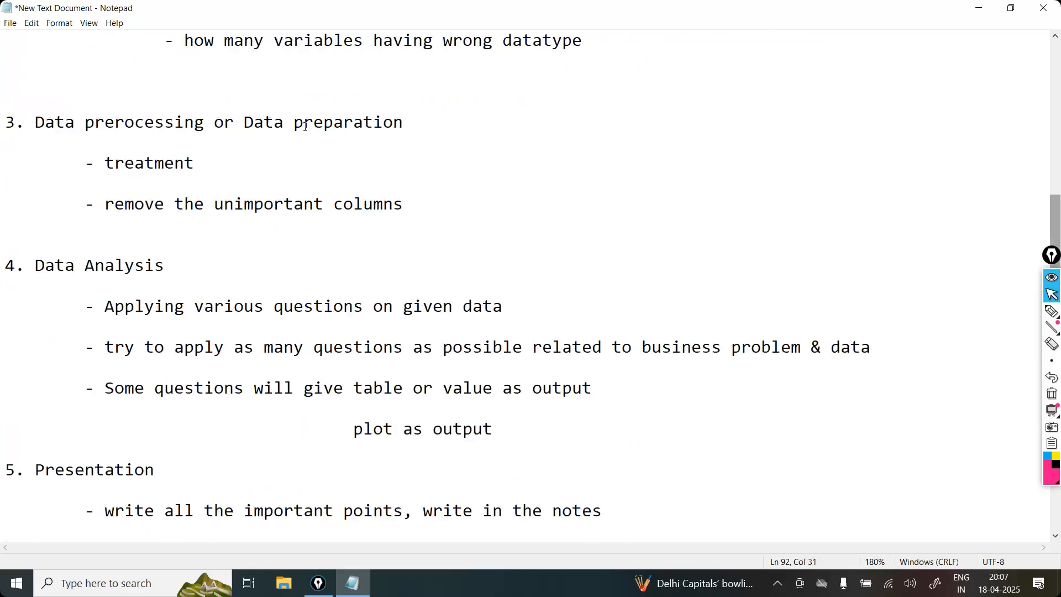
scroll(305, 126, down, 12)
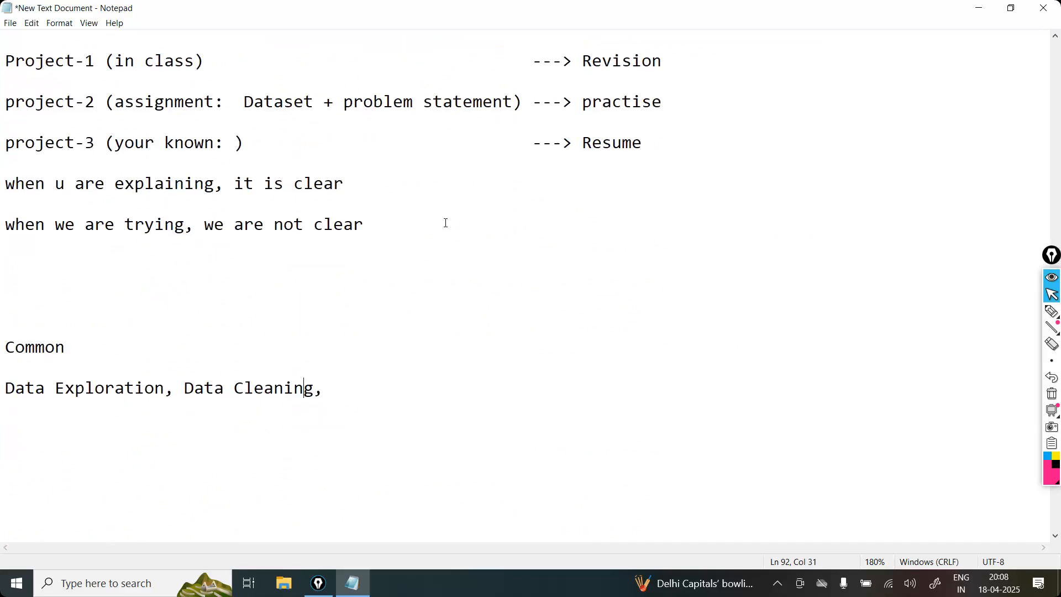
click(365, 379)
text(Data Analysis , )
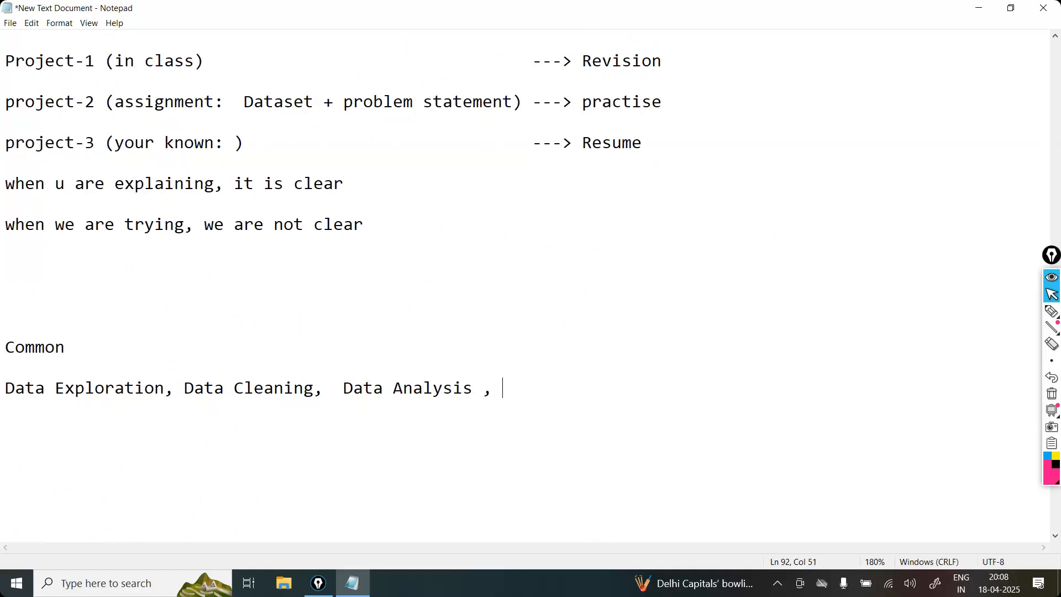
text(Data Visualization)
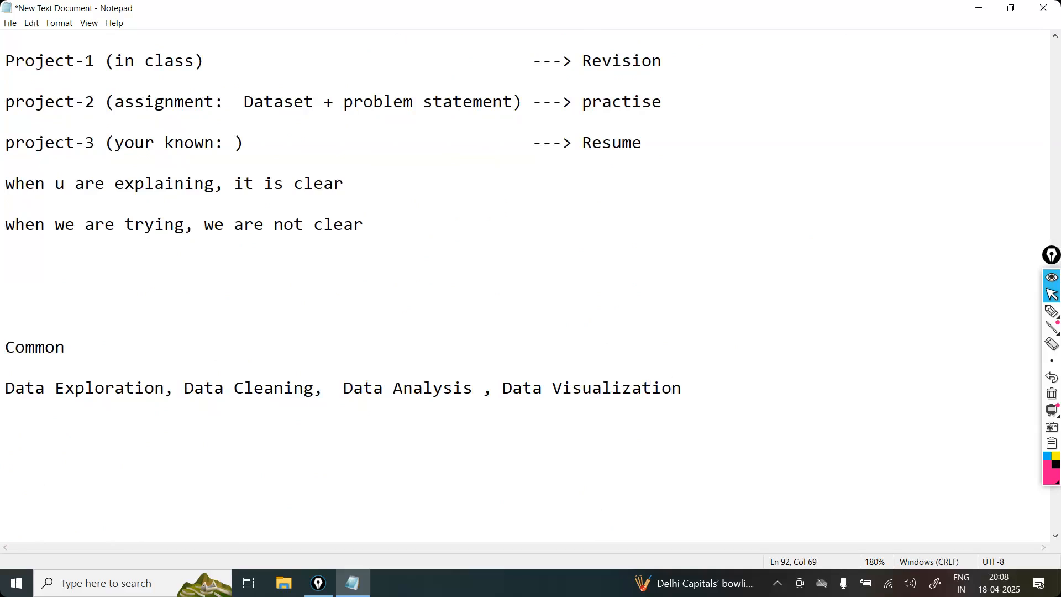
Step: Add a colon after "Common" and join the list of data tasks onto the same line
double_click(25, 388)
click(6, 388)
click(78, 353)
text(:)
key(Delete)
key(Delete)
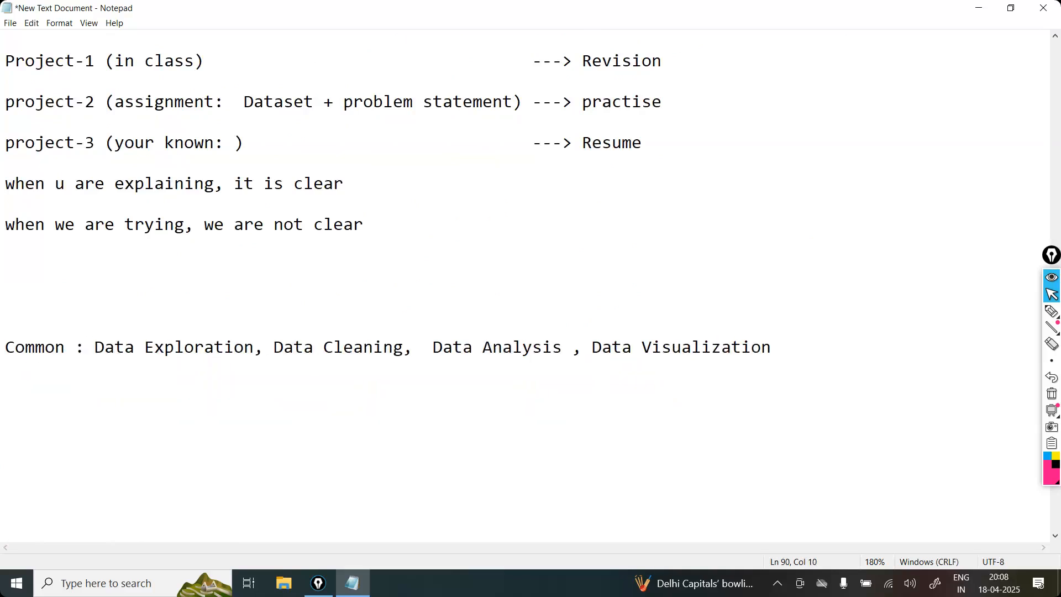
Step: Insert "Load the Data ," before Data Exploration on the Common line
scroll(82, 349, down, 4)
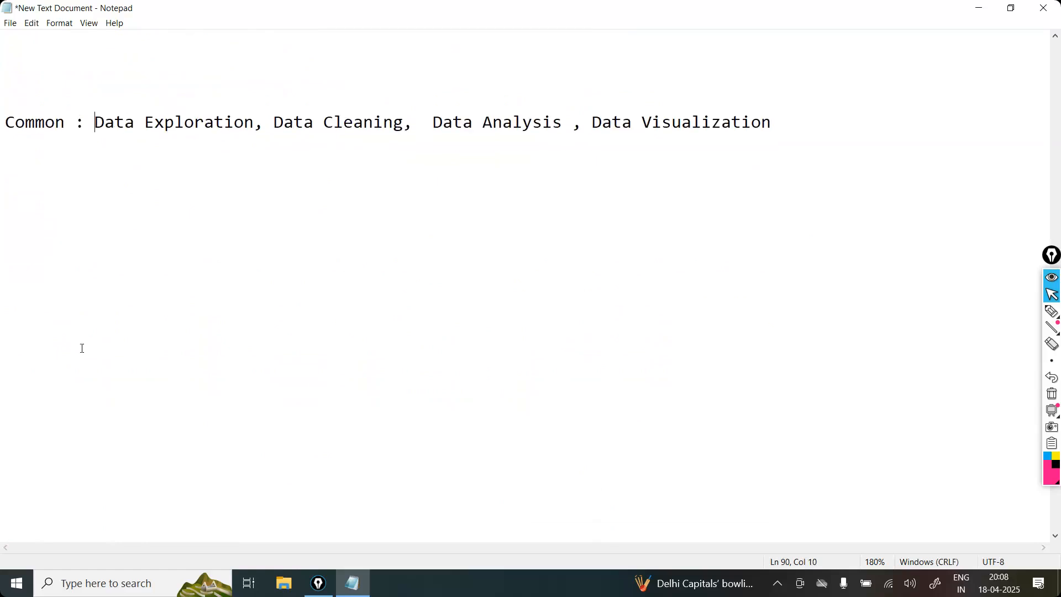
text(Load the)
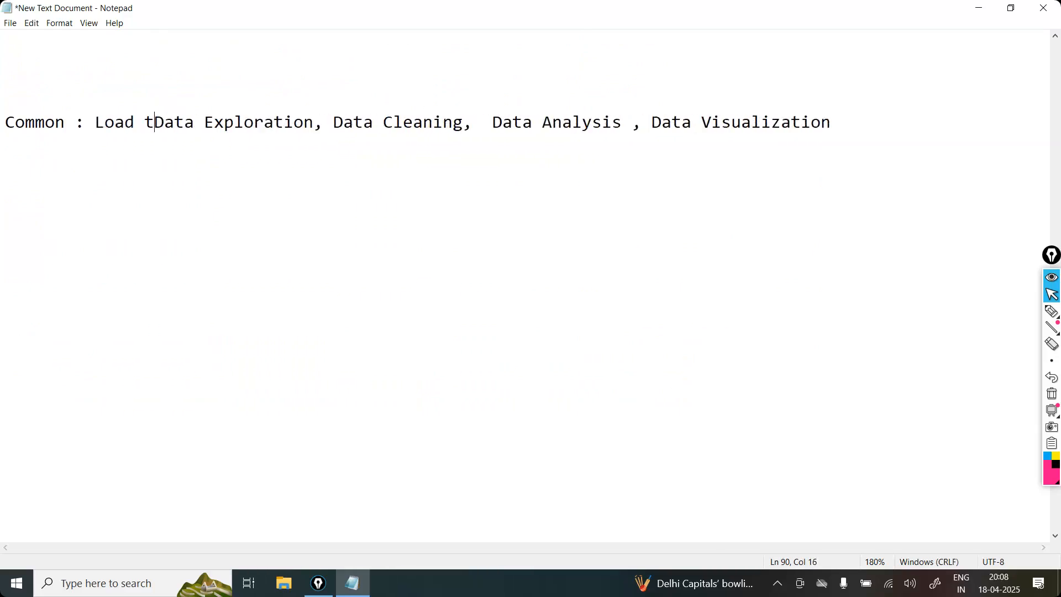
text( Data ,)
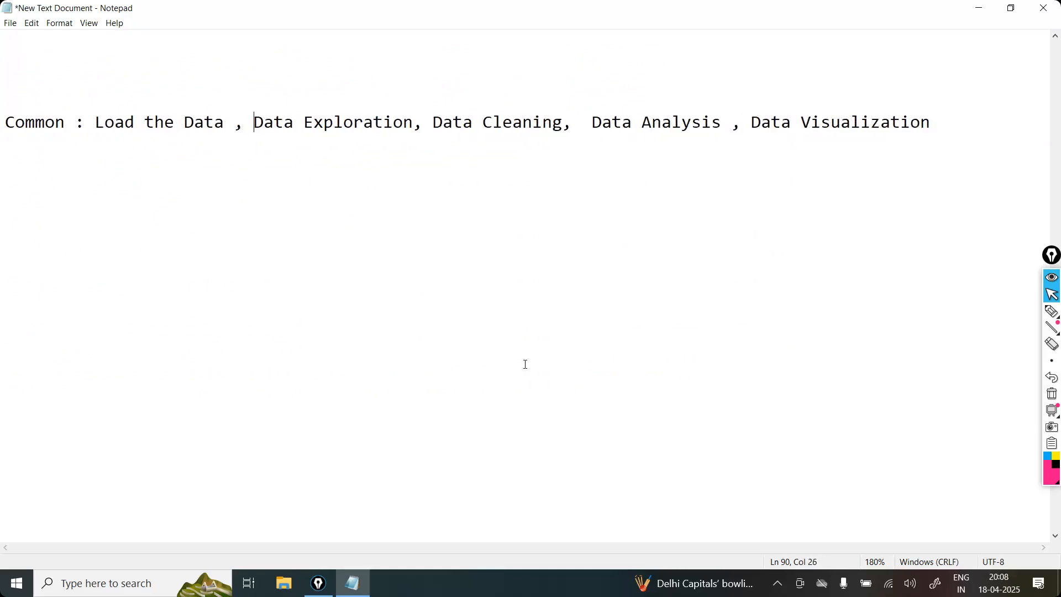
Step: Remove the surplus spaces before "Data Analysis" and before the commas following "Data Analysis" and "Load the Data"
click(590, 121)
key(BackSpace)
click(722, 124)
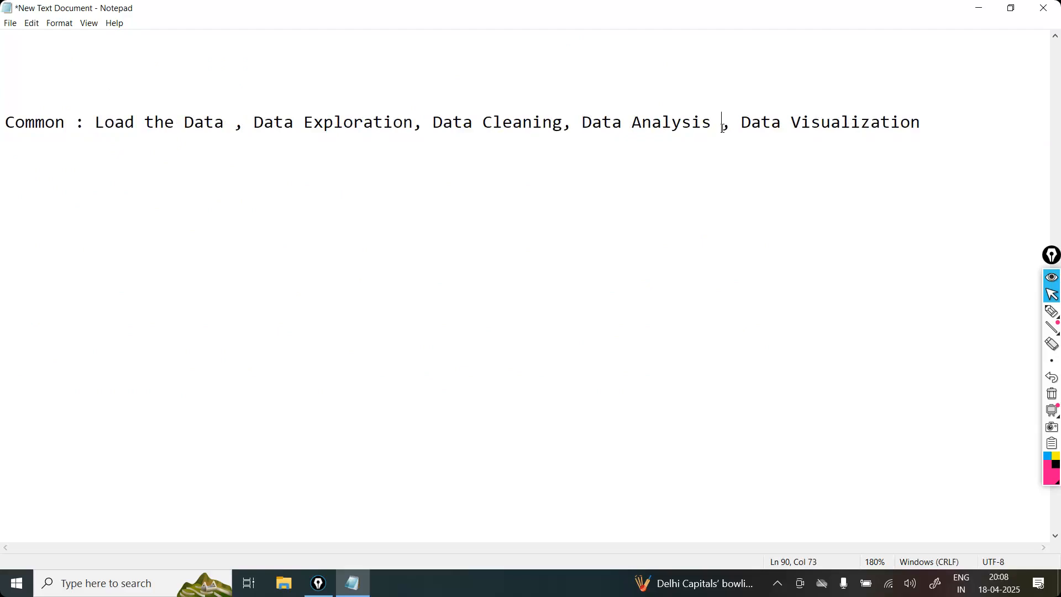
key(BackSpace)
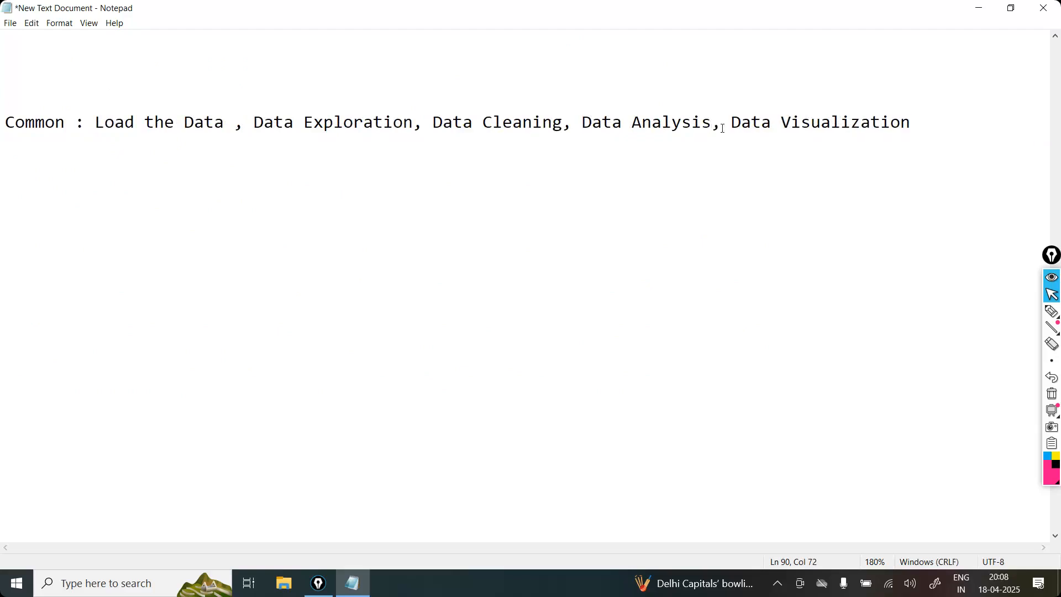
click(234, 124)
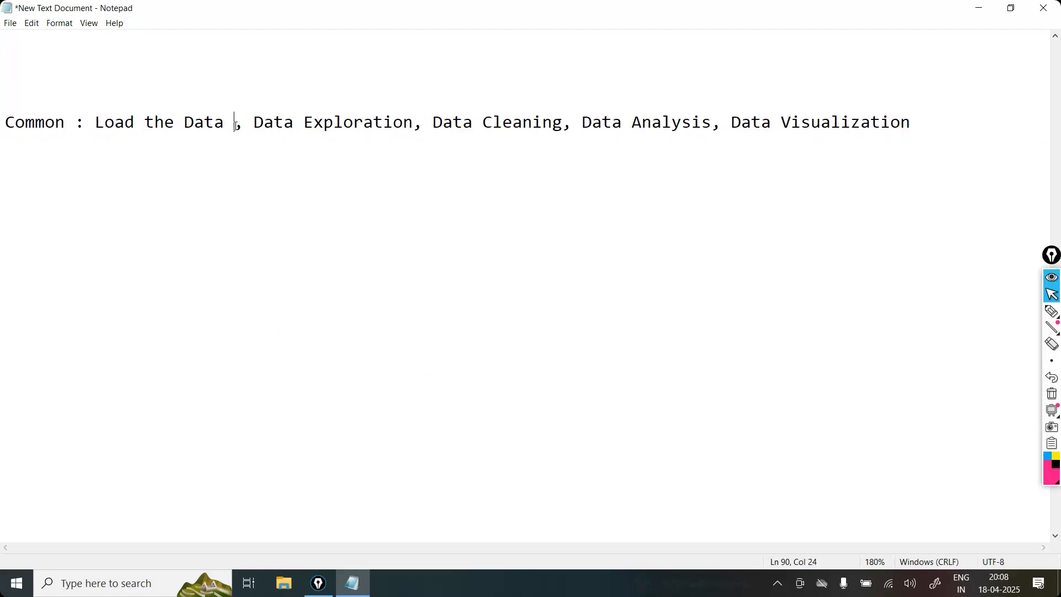
key(BackSpace)
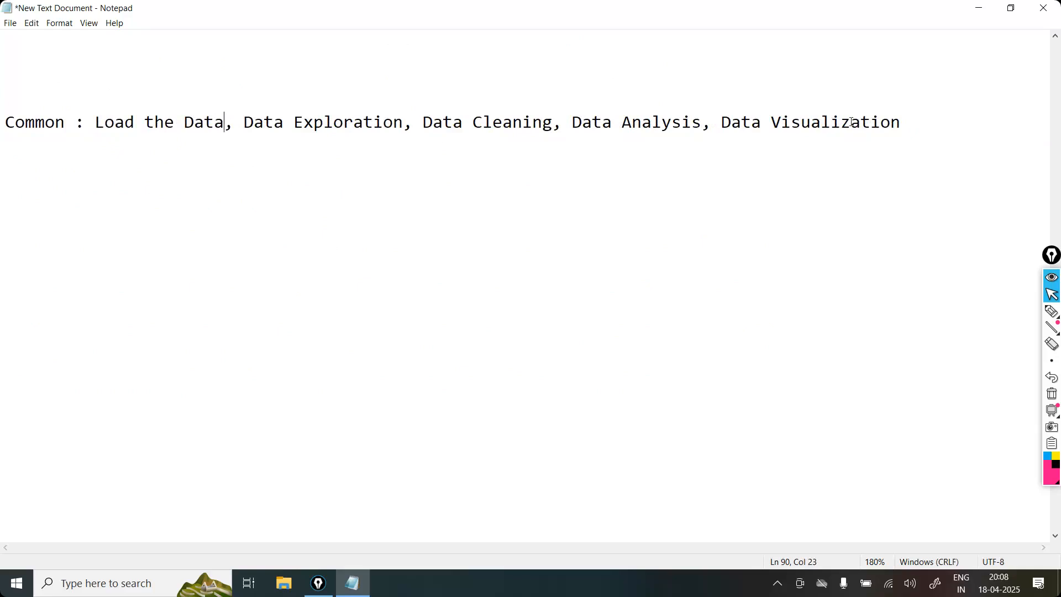
Step: Start a "Python :" entry below the Common line, filled with "Data Exploration" copied from that line
click(964, 121)
drag(855, 130, 924, 156)
click(925, 156)
key(Return)
text(Py)
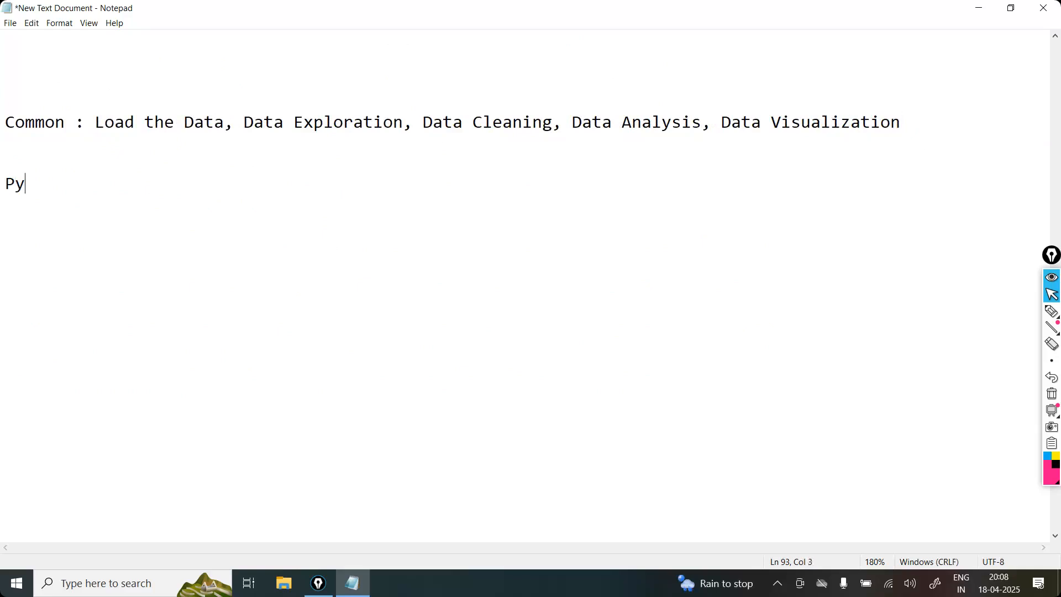
text(thon :)
drag(405, 120, 246, 123)
key(ctrl+c)
click(154, 186)
key(ctrl+v)
Step: Append "(pandas)" after Data Exploration in the Python entry
text(pa)
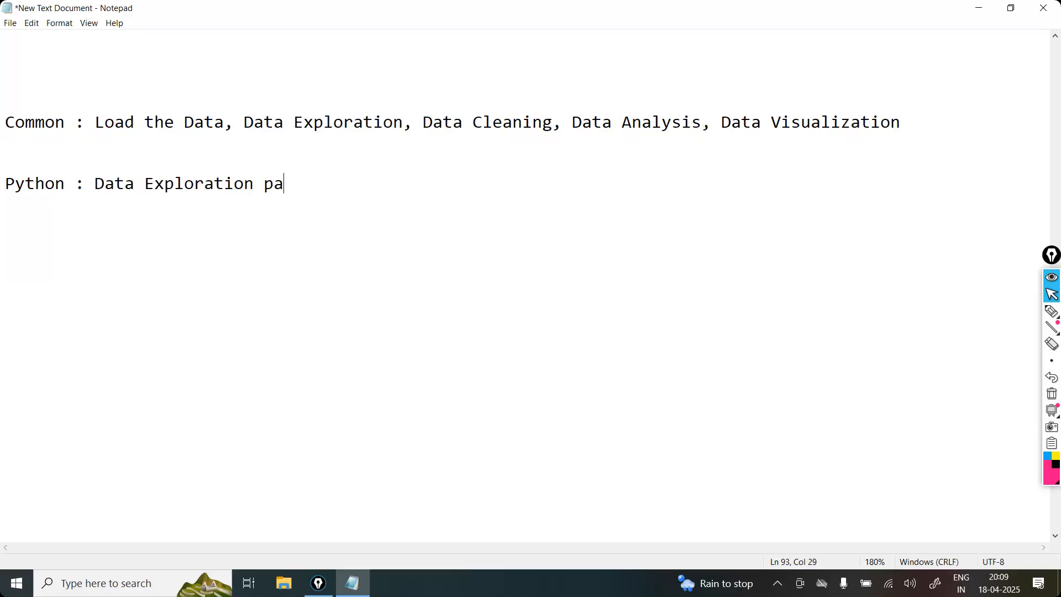
text(ndas))
click(266, 186)
text(()
Step: Continue the Python entry with an indented "+" line and "Data Cleaning" aligned beneath Data Exploration
drag(552, 122, 425, 123)
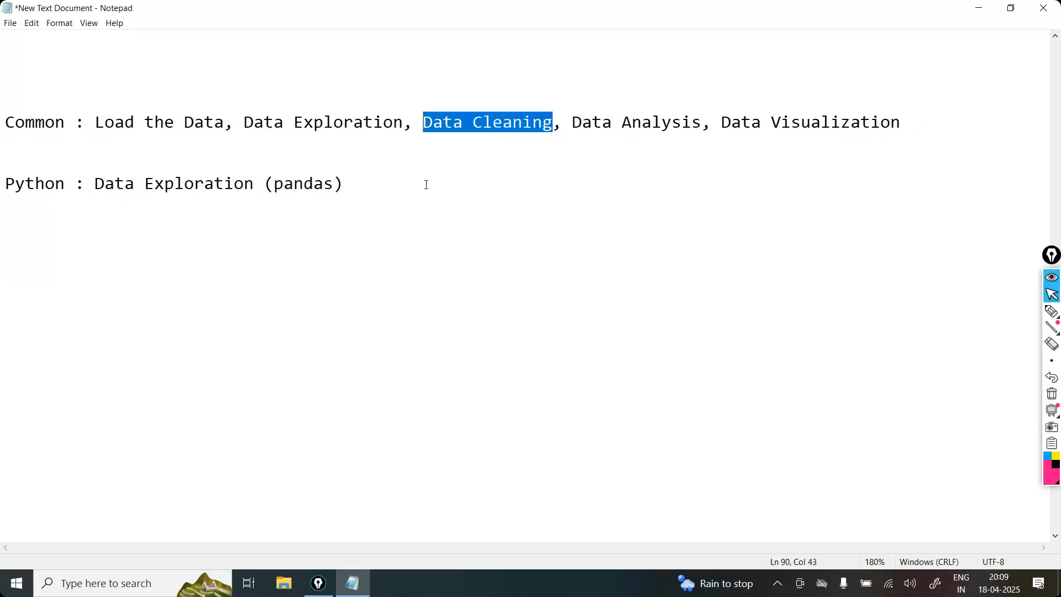
click(396, 186)
text(\)
key(BackSpace)
key(Return)
key(Return)
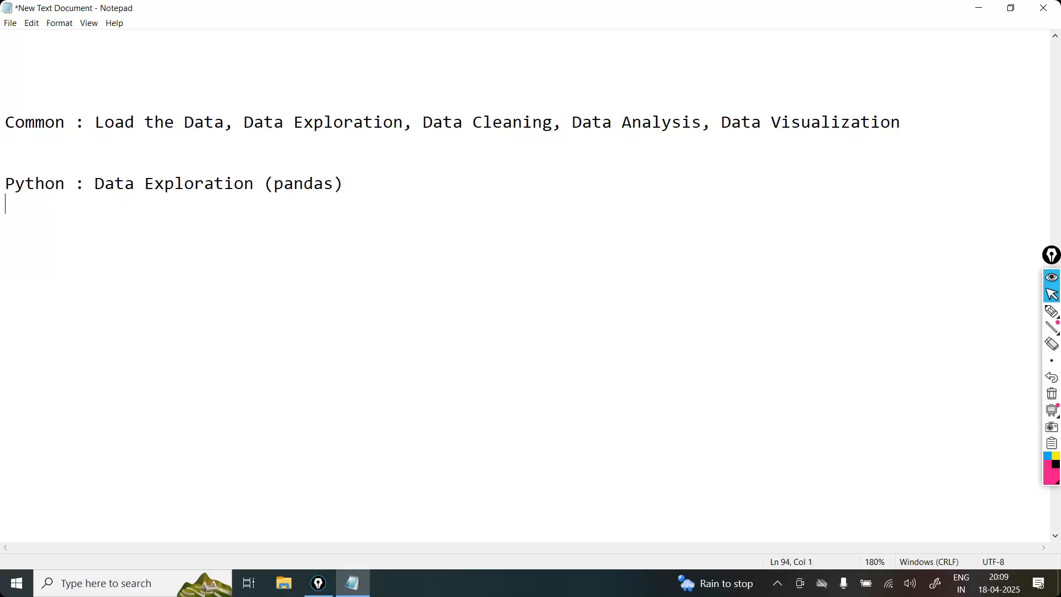
key(Tab)
key(Tab)
text(+)
key(Return)
key(Return)
key(Tab)
text(Data Cleaning)
Step: Append "(Pandas)" after Data Cleaning in the Python entry
click(89, 264)
click(241, 274)
text((pan)
key(BackSpace)
key(BackSpace)
key(BackSpace)
text(Pandas))
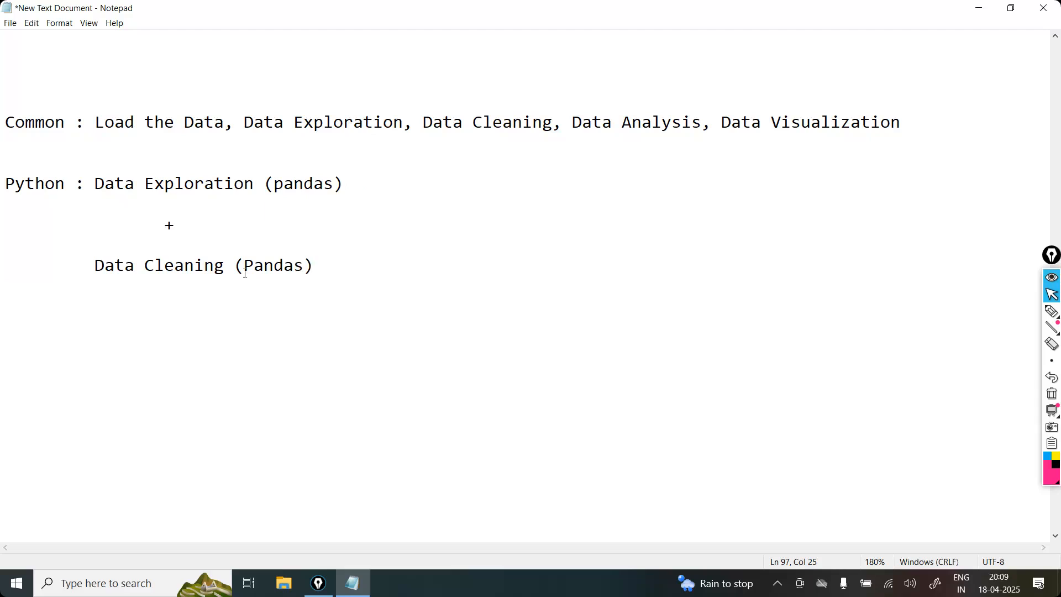
Step: Capitalise "Pandas" in the brackets after Data Exploration
click(284, 189)
key(BackSpace)
text(P)
Step: Copy "Data Analysis" from the Common line and add an indented "+" line below Data Cleaning
drag(553, 122, 444, 123)
drag(701, 122, 573, 123)
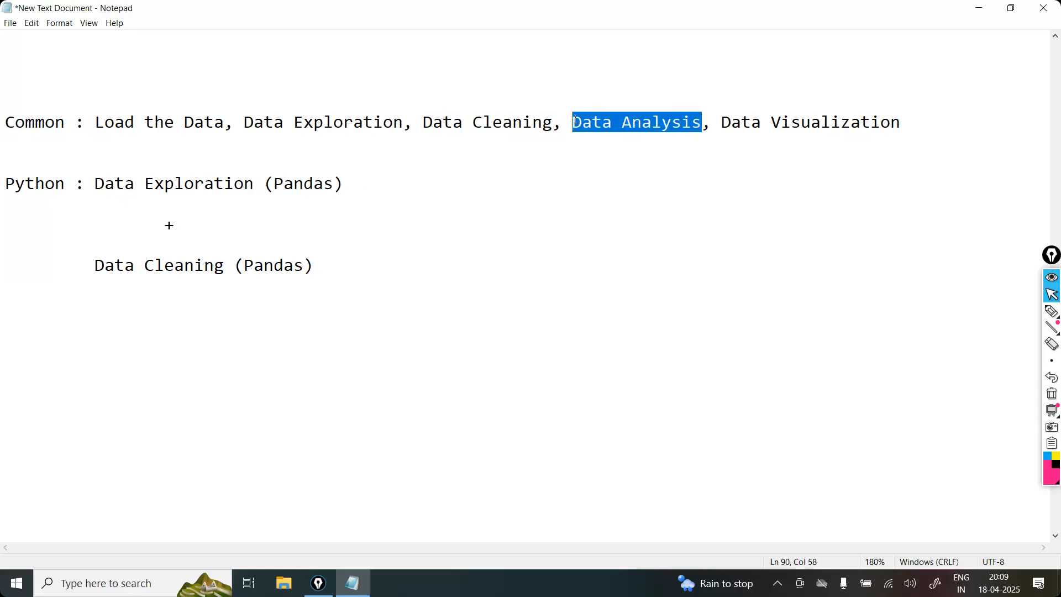
click(338, 280)
click(332, 270)
key(Return)
key(Return)
key(Return)
key(Tab)
Step: Remove the extra blank line above the second "+" and place the copied "Data Analysis" indented below it
key(Tab)
text(+)
key(BackSpace)
text(+)
key(Return)
key(Return)
click(135, 293)
key(Delete)
key(Down)
key(Down)
key(Down)
key(Tab)
text(Data Analysis)
key(ctrl+Left)
key(ctrl+Left)
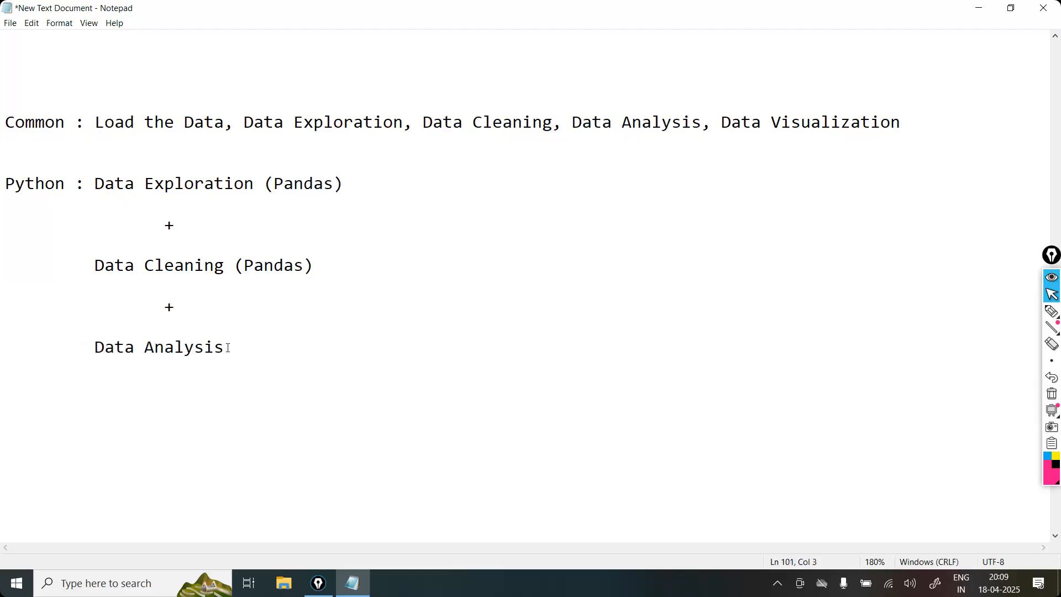
Step: Append the opening note "(Pandas : filtering the data" after Data Analysis in the Python entry
click(245, 347)
text((Pandas : filetin)
key(BackSpace)
key(BackSpace)
key(BackSpace)
key(BackSpace)
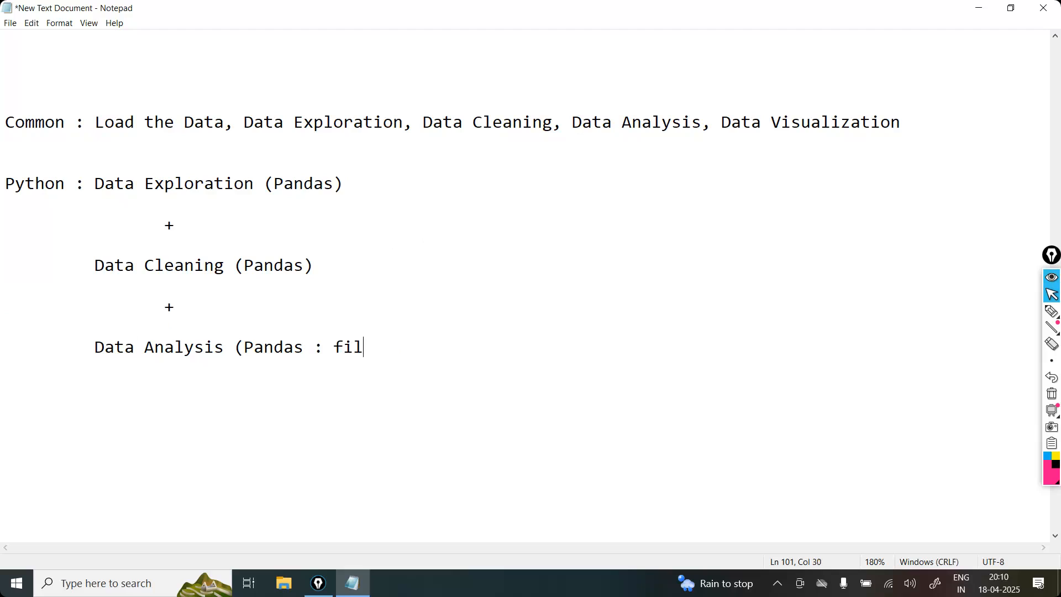
text(tering,)
key(BackSpace)
text(the dat)
key(BackSpace)
text(a c)
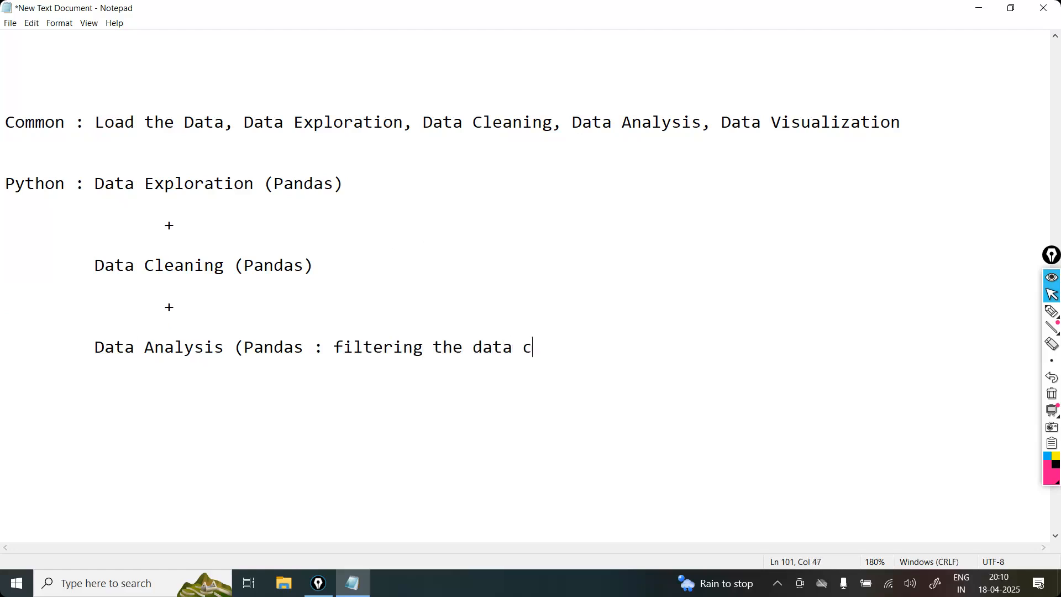
Step: Complete the bracketed Data Analysis note with "based on condition, groupby, crosstab)"
key(BackSpace)
text(based on co)
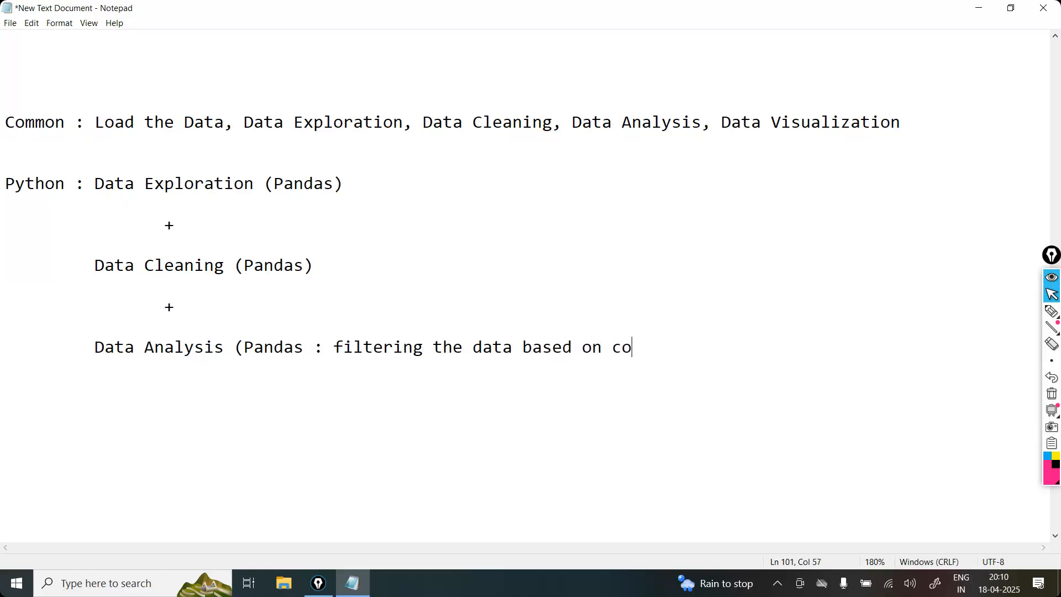
text(ndition, grou)
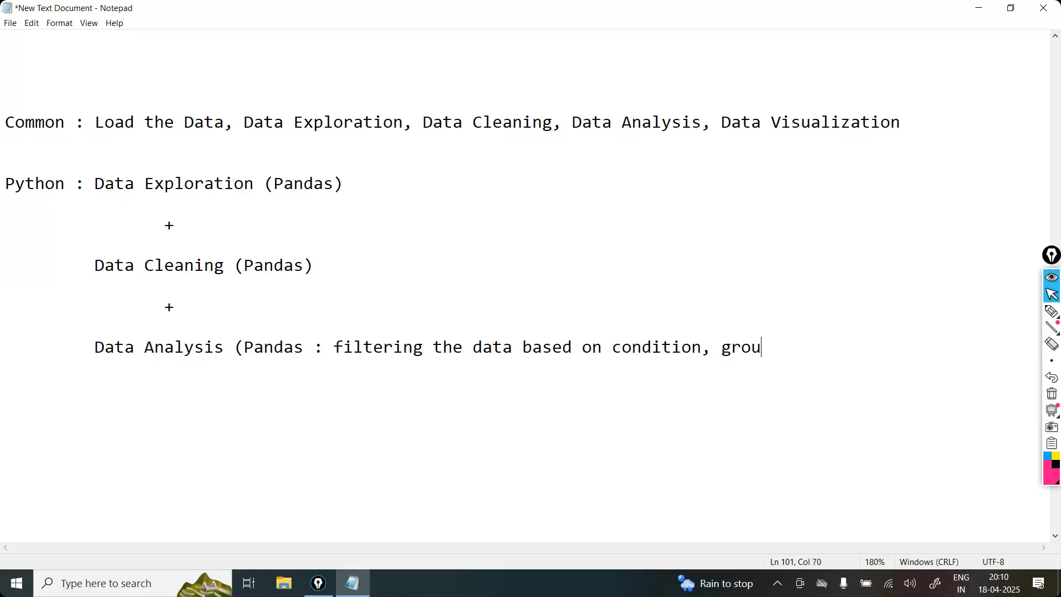
text(pby, crosstab))
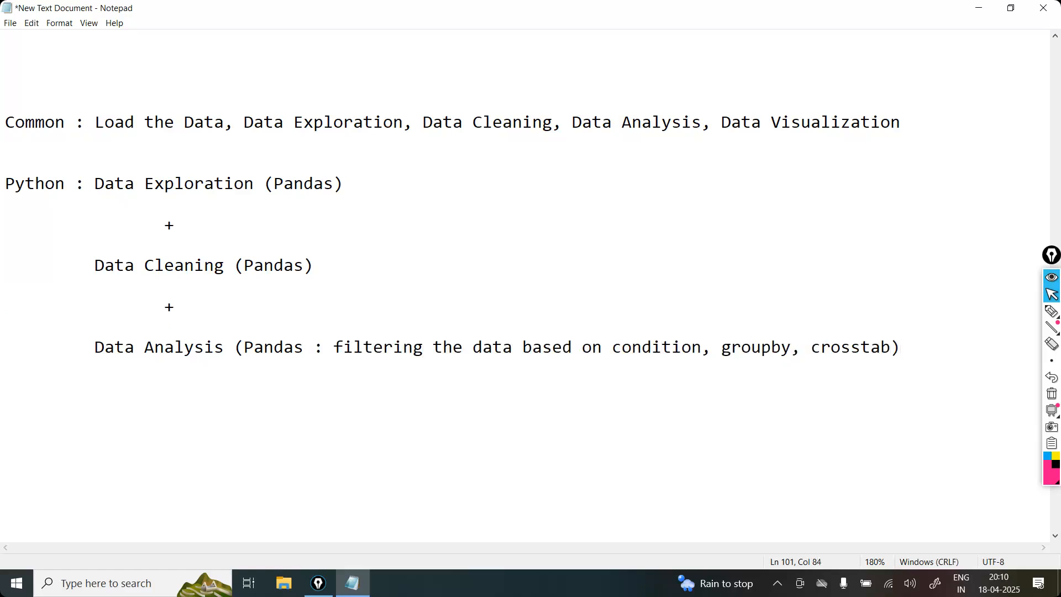
Step: Add an indented "+" line below the Data Analysis line of the Python entry
key(Return)
key(Return)
key(Tab)
Step: Write "Data Visualization (Matplotlib & Seaborn)" as the last Python item, aligned with the items above
key(Tab)
text(+ D)
key(BackSpace)
key(Return)
key(Return)
key(Tab)
key(Tab)
key(BackSpace)
text(Data Visula)
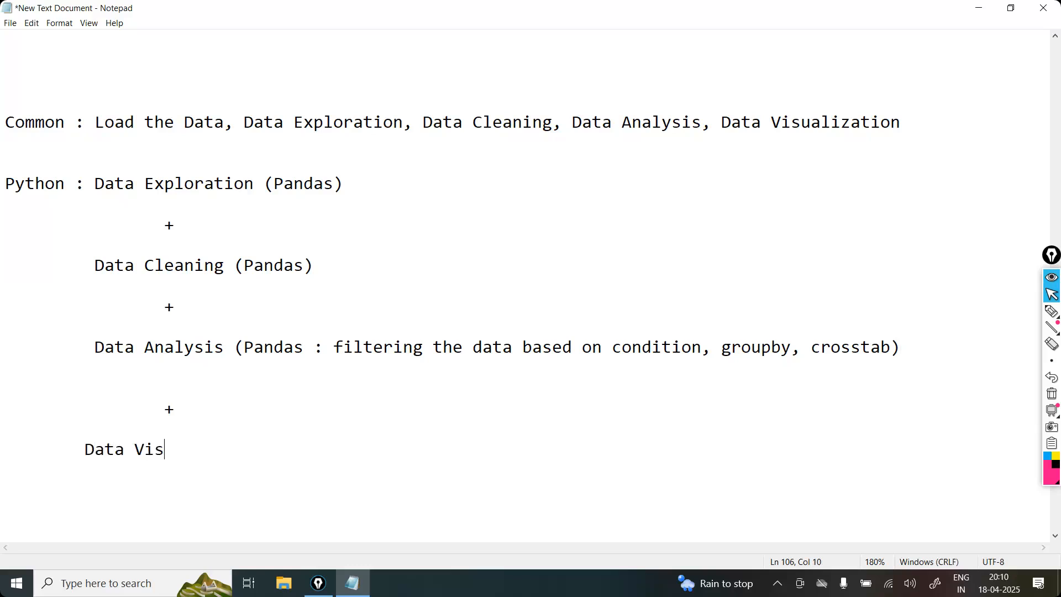
key(BackSpace)
key(BackSpace)
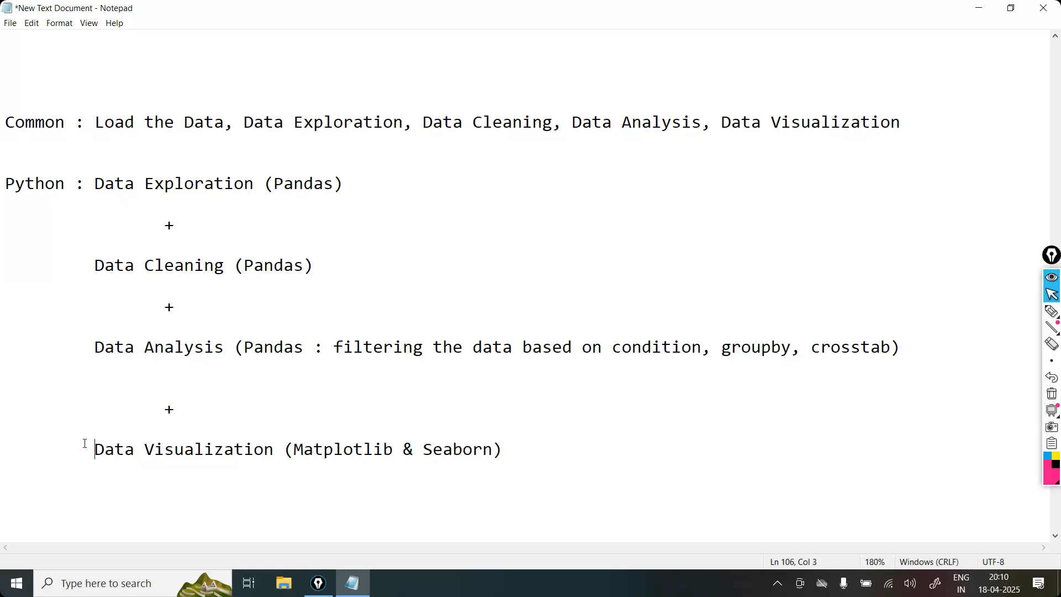
Step: Remove the blank lines around the "+" between Data Exploration and Data Cleaning
click(169, 210)
key(Delete)
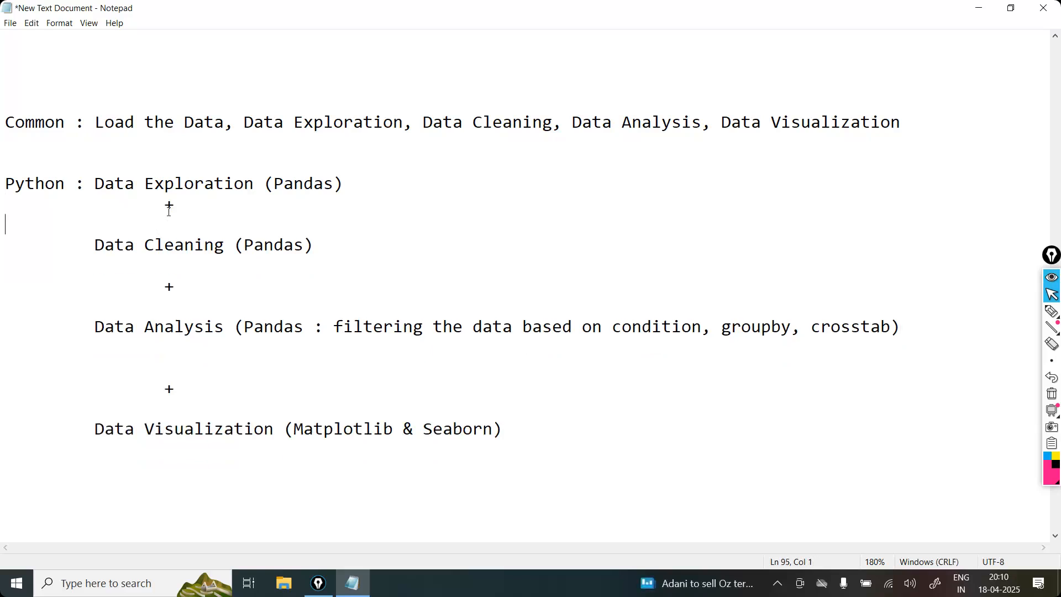
key(Delete)
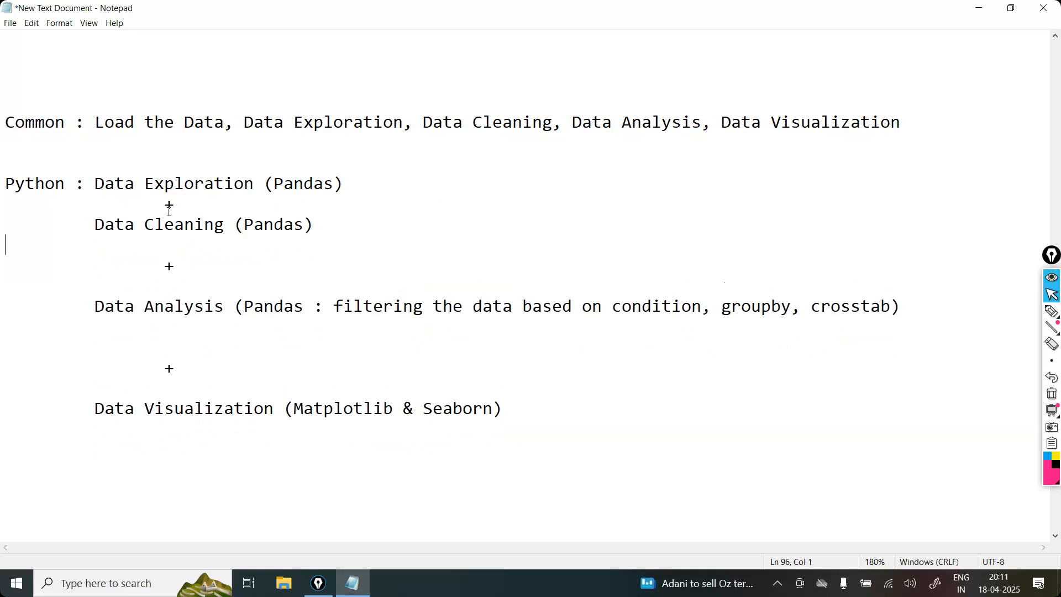
Step: Remove the blank lines around the "+" between Data Cleaning and Data Analysis
key(Down)
key(Delete)
key(BackSpace)
key(BackSpace)
key(Return)
key(Tab)
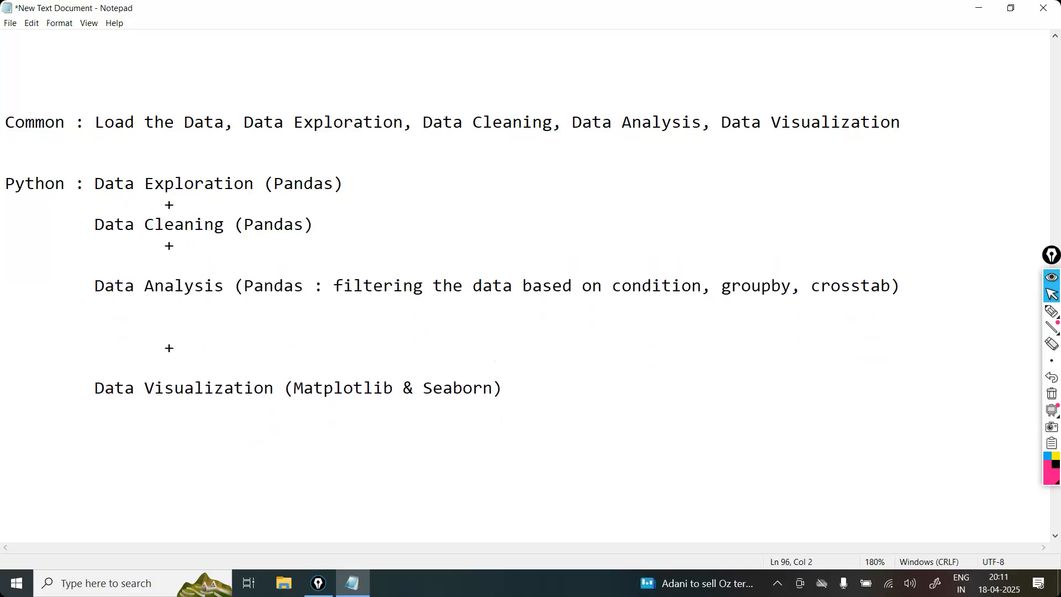
key(Down)
key(Delete)
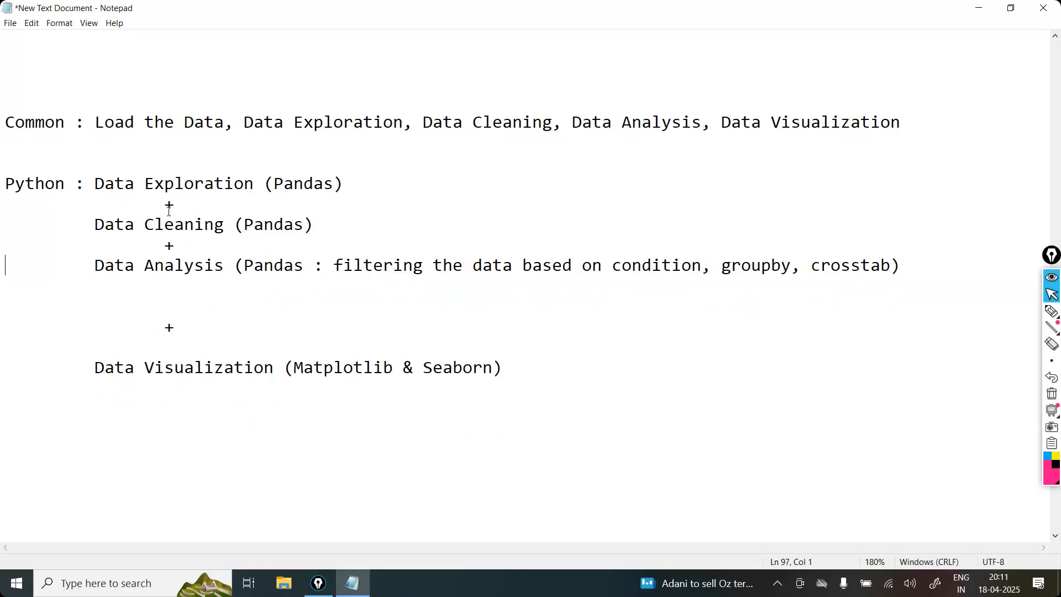
Step: Remove the blank lines around the "+" between Data Analysis and Data Visualization
key(Delete)
key(Tab)
key(Delete)
key(Delete)
key(Down)
key(Delete)
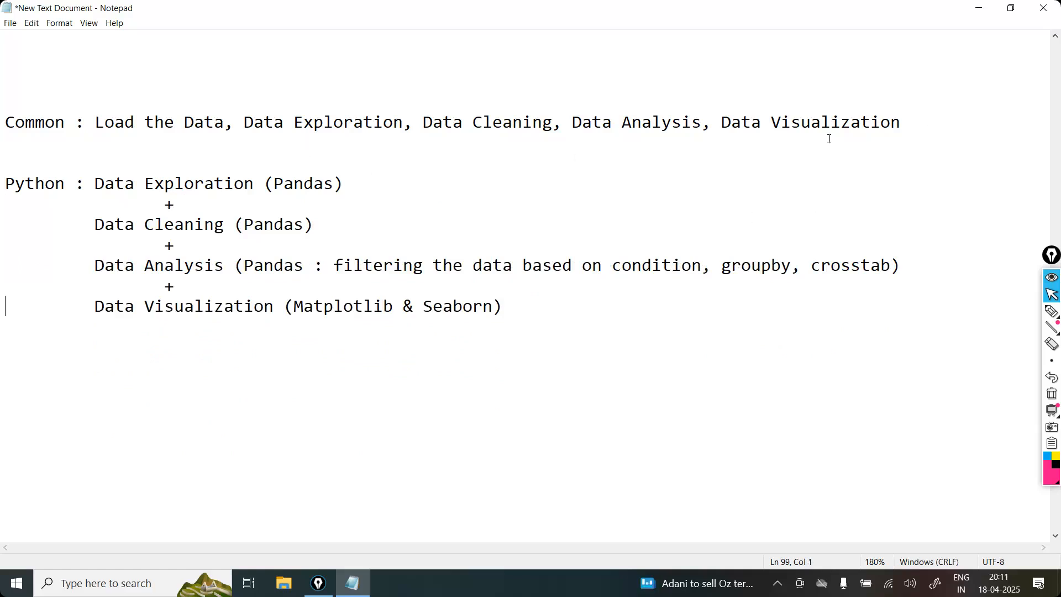
Step: Append "(plots)" after Data Visualization on the Common line
click(938, 108)
click(927, 113)
text((plots))
Step: Start a "PowerBI :" entry below the Python list, leaving one blank line between them
click(594, 306)
key(Return)
key(Return)
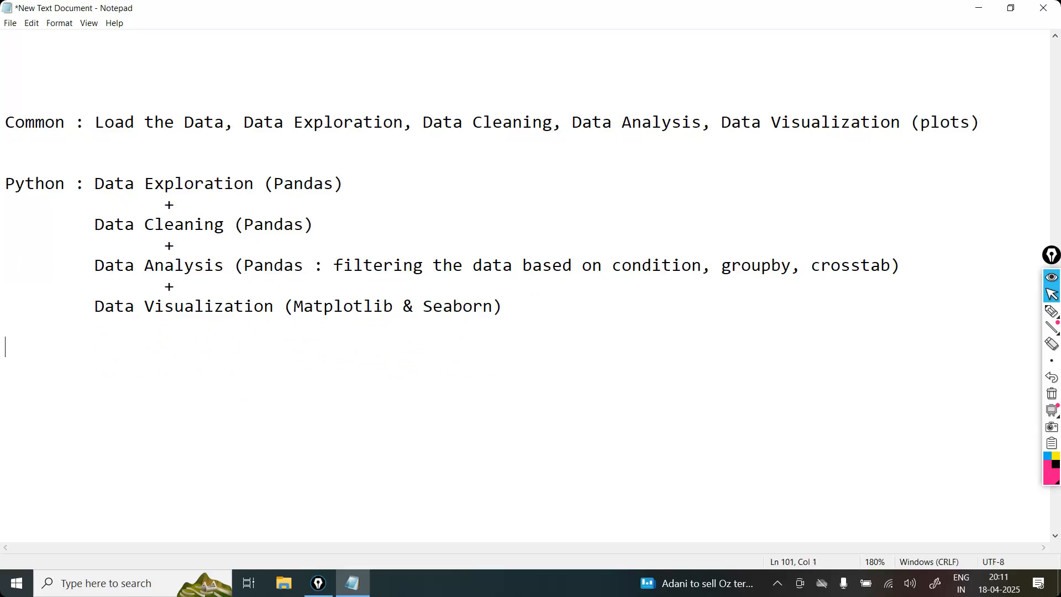
text(PowerBI : Da)
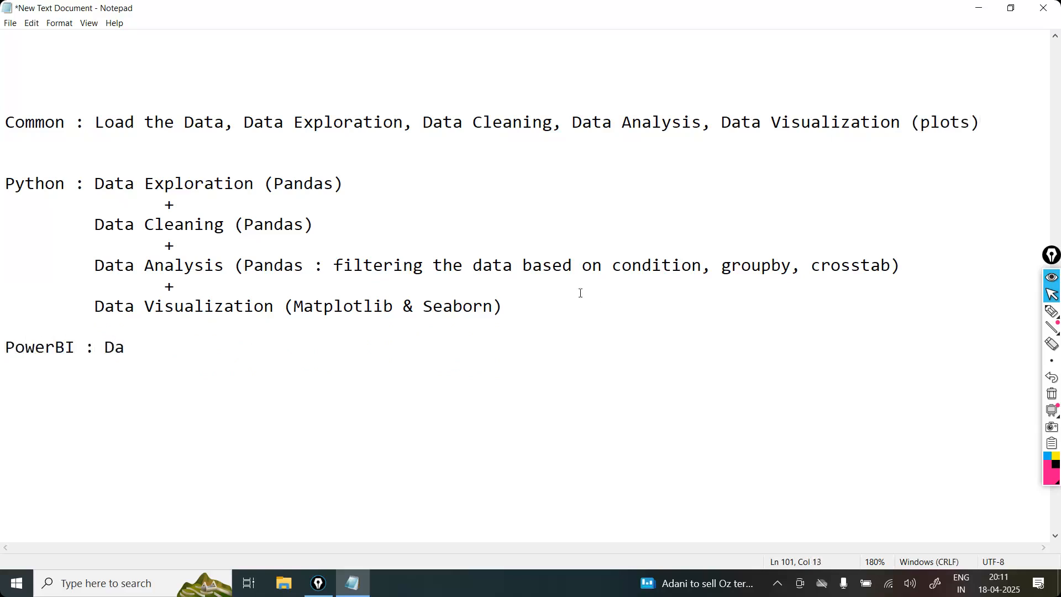
Step: Replace the started PowerBI line with a copy of the whole Python block
drag(502, 308, 5, 183)
key(ctrl+c)
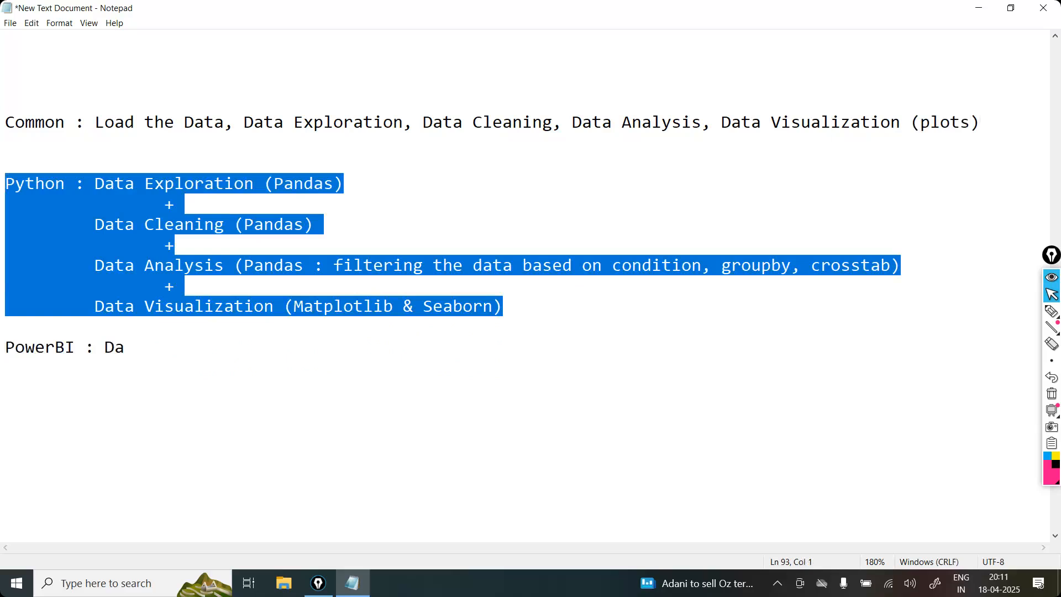
drag(137, 347, 5, 351)
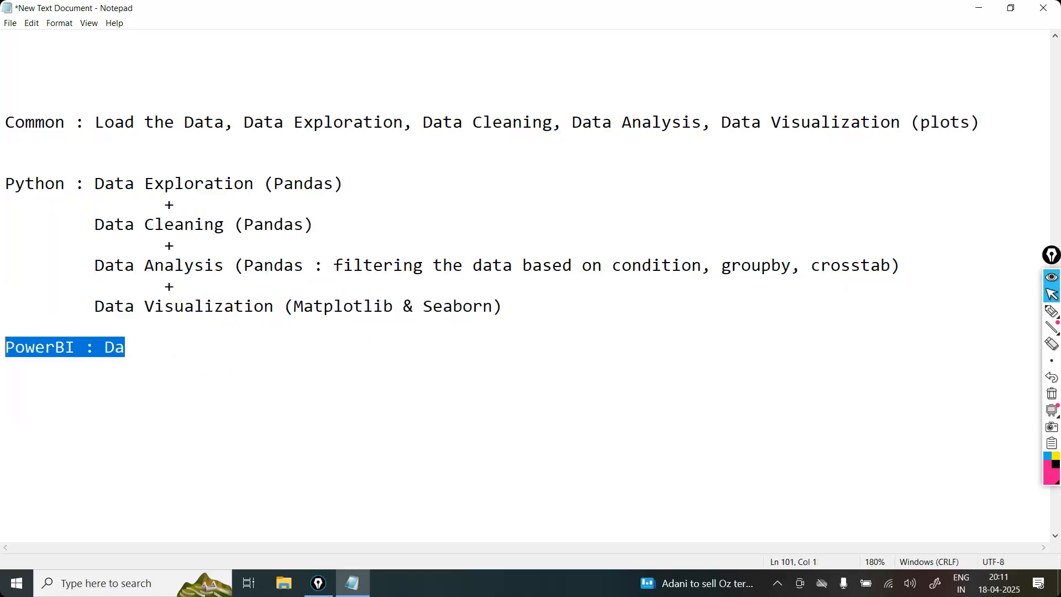
key(ctrl+v)
Step: Relabel the copied block "PowerBI" and remove the space after its colon to realign Data Exploration
drag(70, 343, 5, 347)
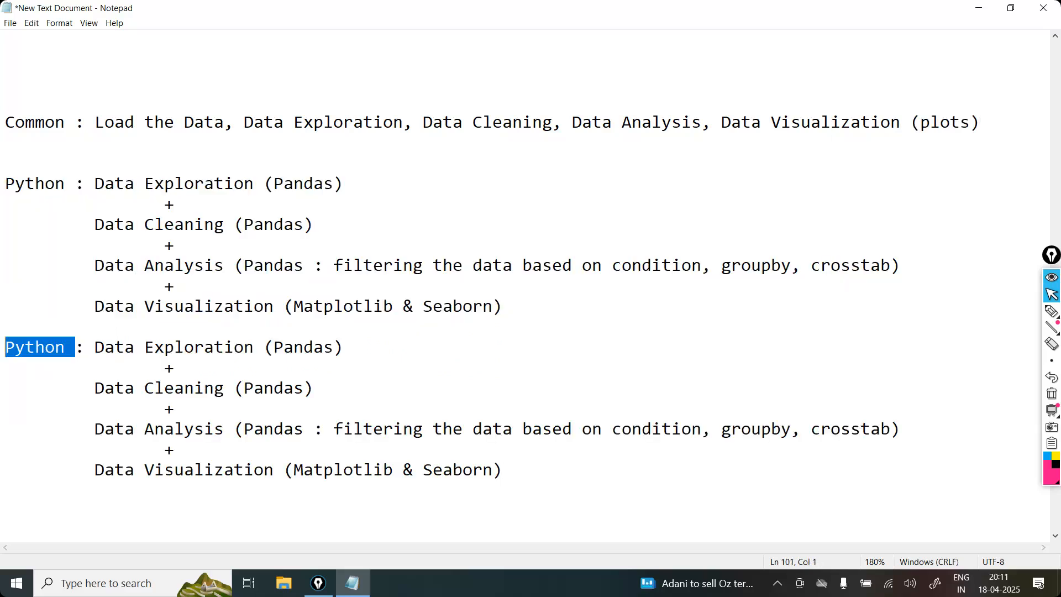
text(PowerBI)
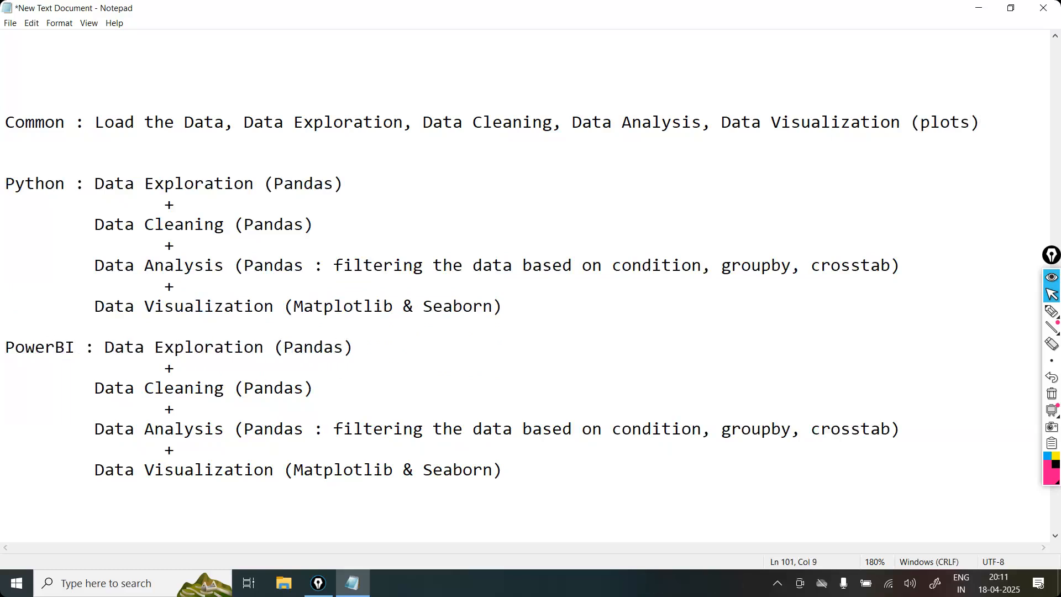
click(107, 350)
key(BackSpace)
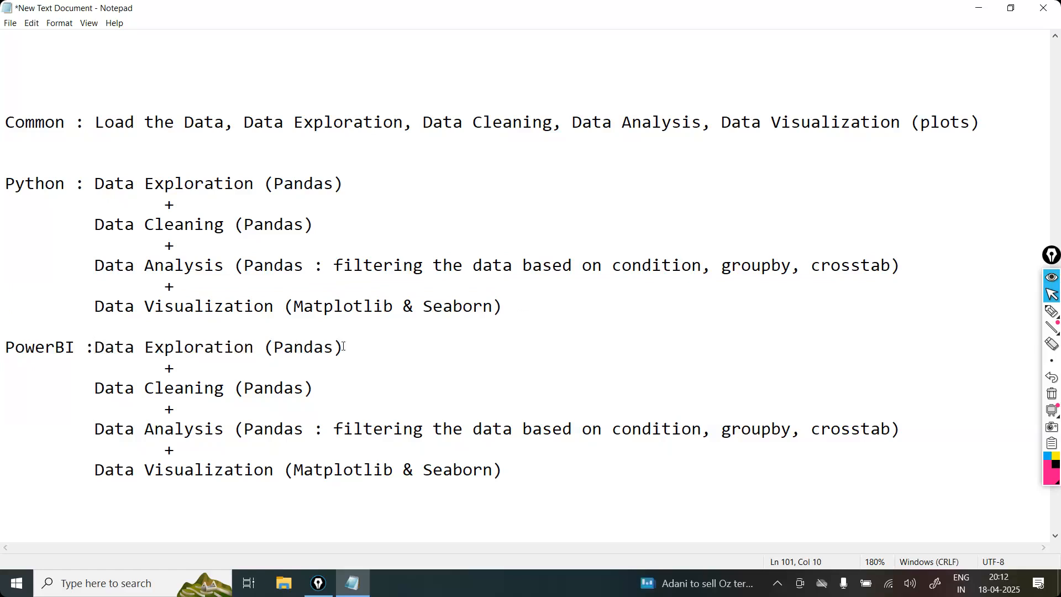
Step: Replace "Pandas" with "Power Query" after Data Exploration in the PowerBI block
drag(335, 348, 273, 348)
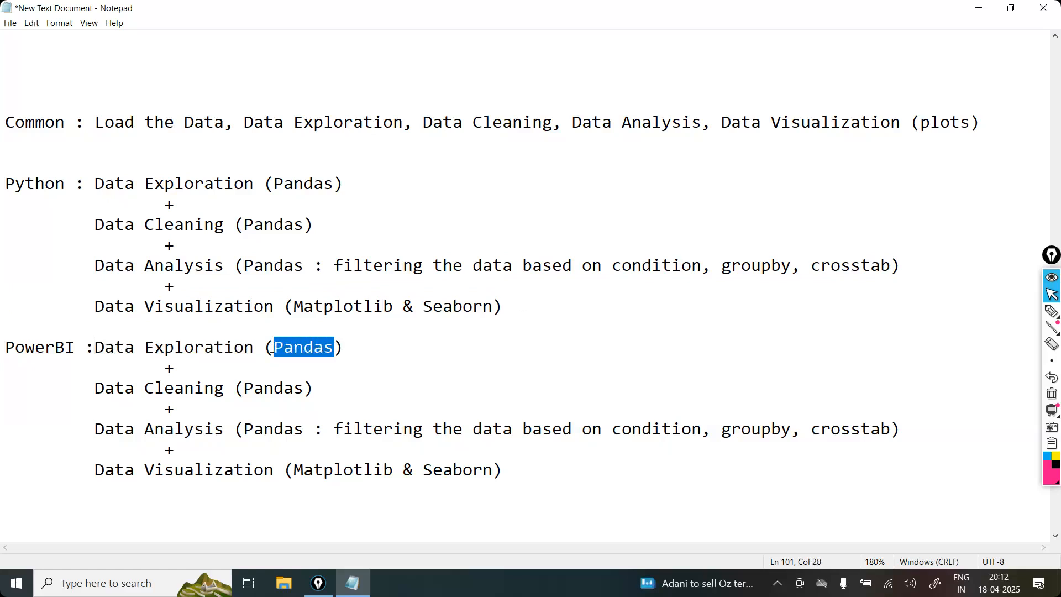
key(BackSpace)
text(ower)
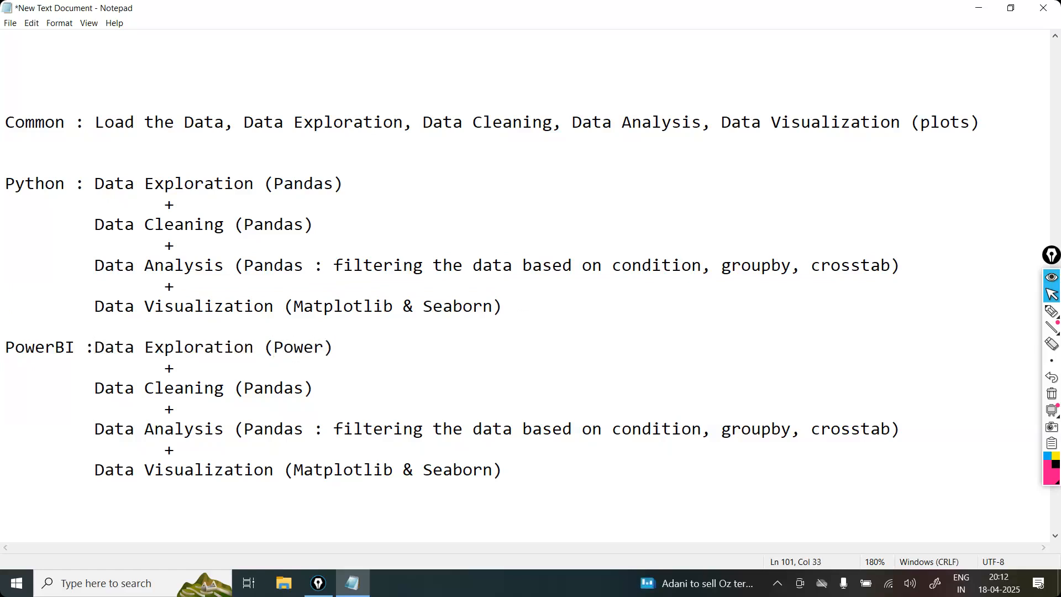
text(BI)
key(BackSpace)
key(BackSpace)
text(Query)
Step: Copy "Power Query" over "Pandas" in the Data Cleaning item of the PowerBI block
drag(384, 347, 277, 348)
key(ctrl+c)
drag(307, 390, 247, 388)
key(ctrl+v)
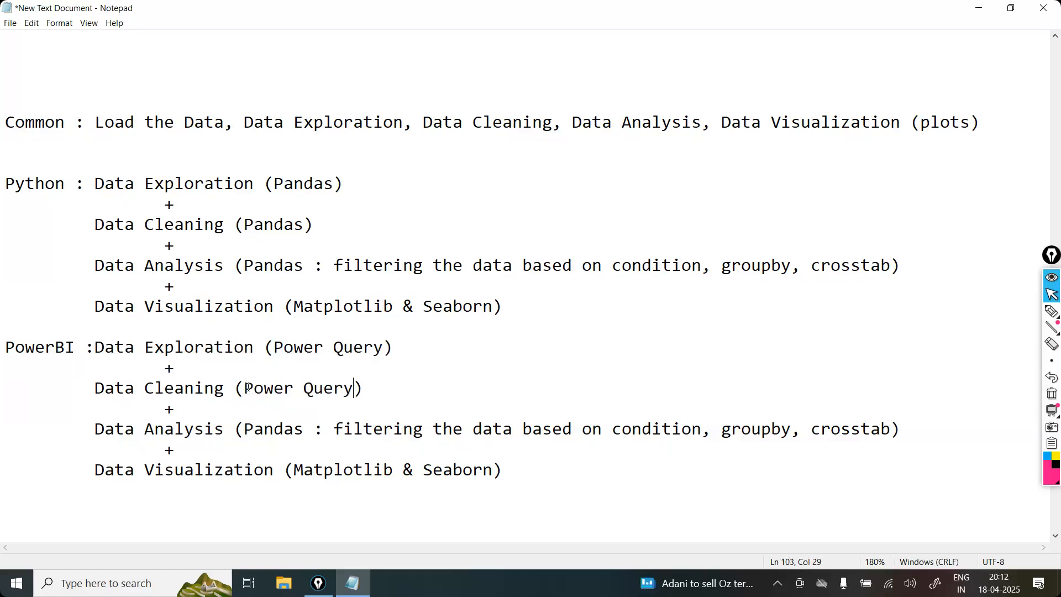
Step: Replace the bracketed Data Analysis note in the PowerBI block with "PowerBI Desktop"
drag(890, 429, 245, 429)
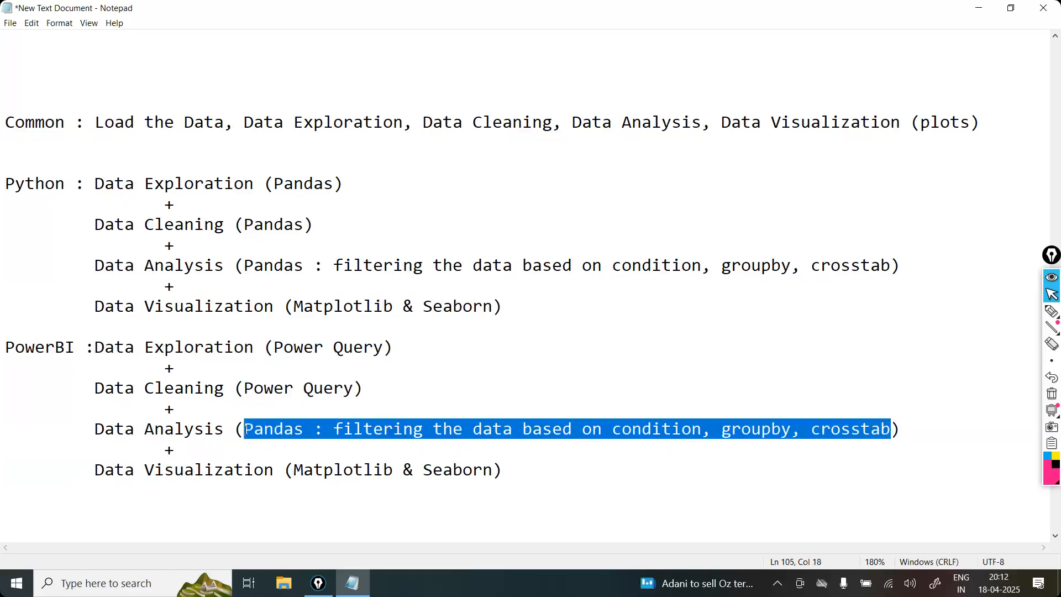
text(DpowerB)
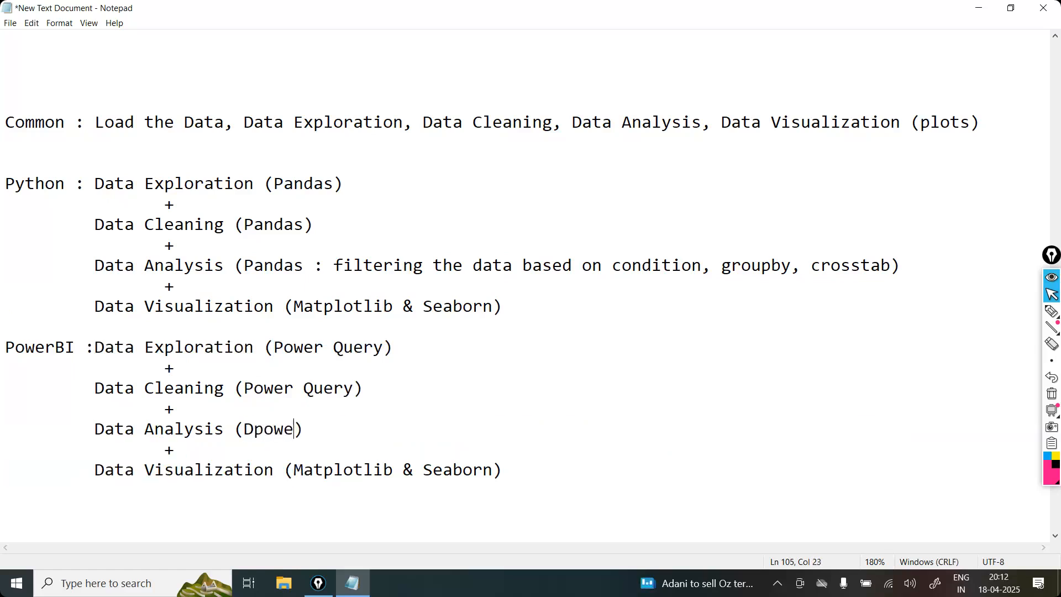
text(I)
key(Left)
key(Left)
key(Left)
key(Left)
key(Left)
key(Left)
key(Left)
key(BackSpace)
key(Delete)
text(P)
key(Right)
key(Right)
key(Right)
key(Right)
key(Right)
text(Desktop)
key(Delete)
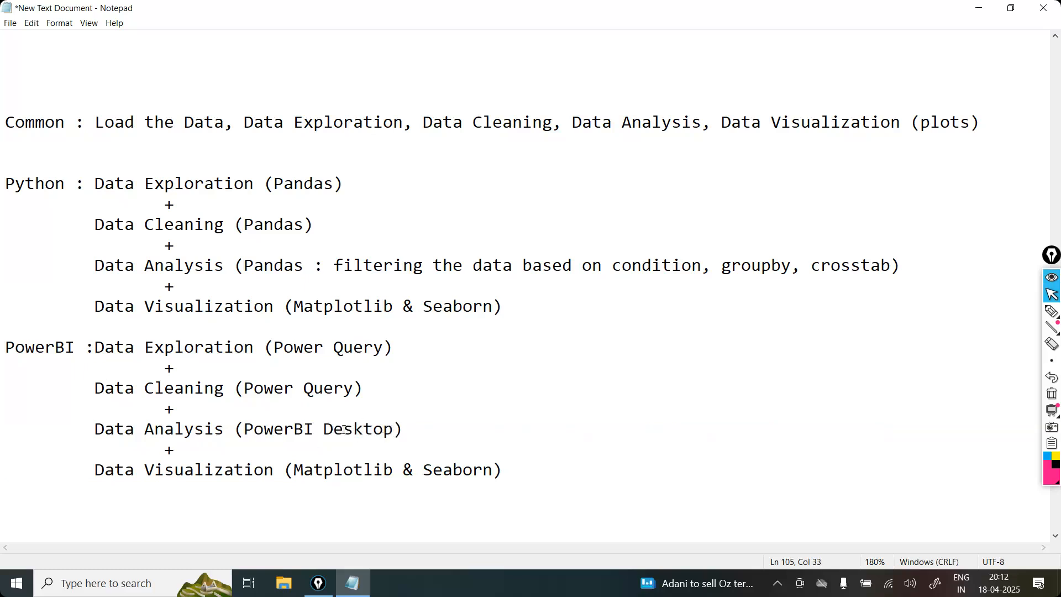
Step: Copy "PowerBI Desktop" over "Matplotlib & Seaborn" in the Data Visualization item of the PowerBI block
drag(394, 430, 245, 430)
key(ctrl+c)
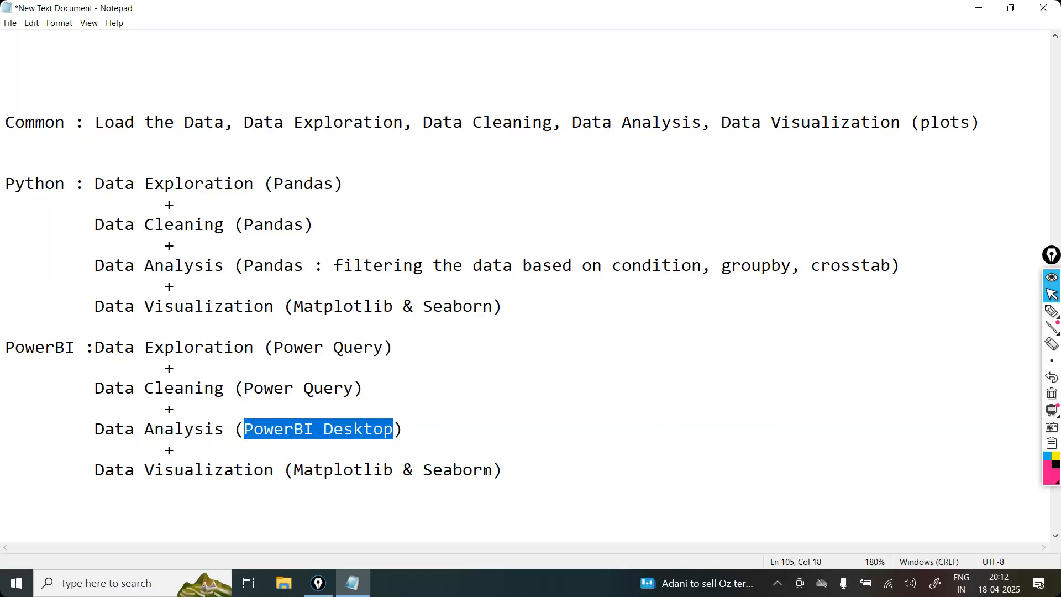
drag(491, 471, 294, 475)
key(ctrl+v)
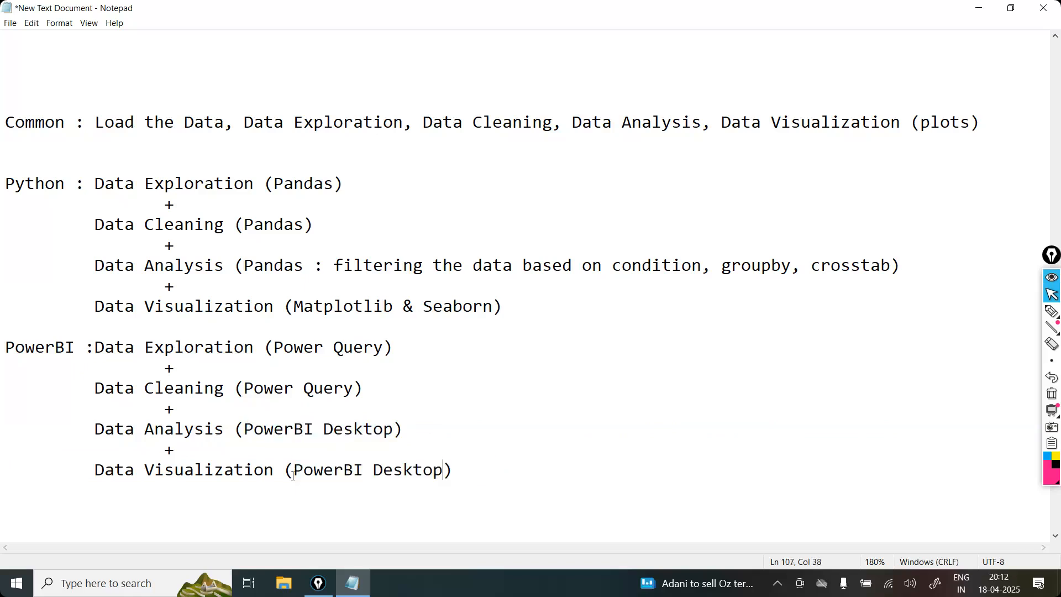
Step: Add extra blank lines between the Python block and the PowerBI block
click(547, 320)
click(537, 311)
key(Return)
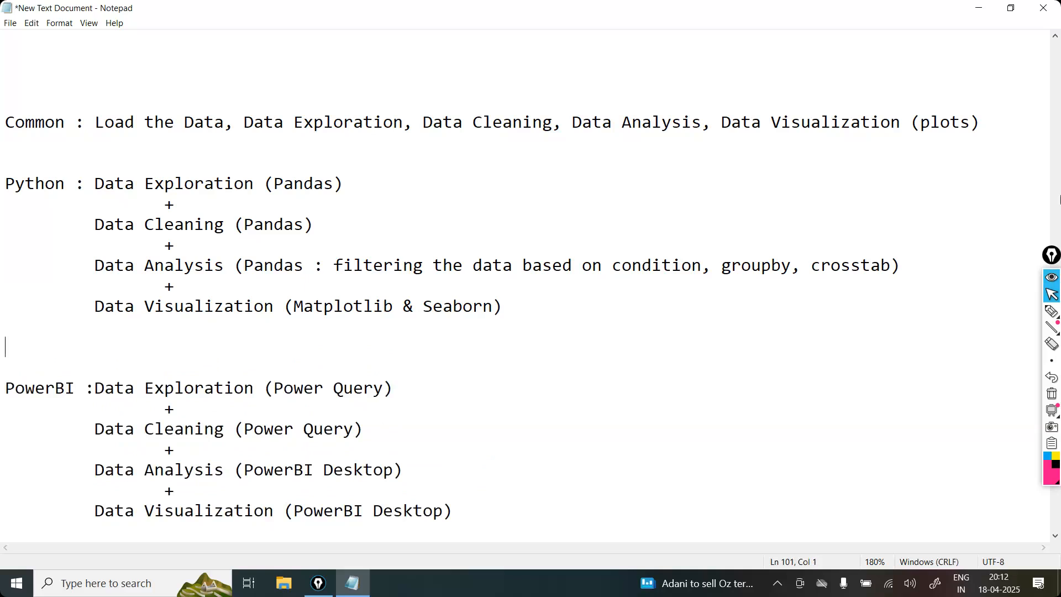
Step: Review the Common task line against the PowerBI block, highlighting each passage in turn
click(995, 120)
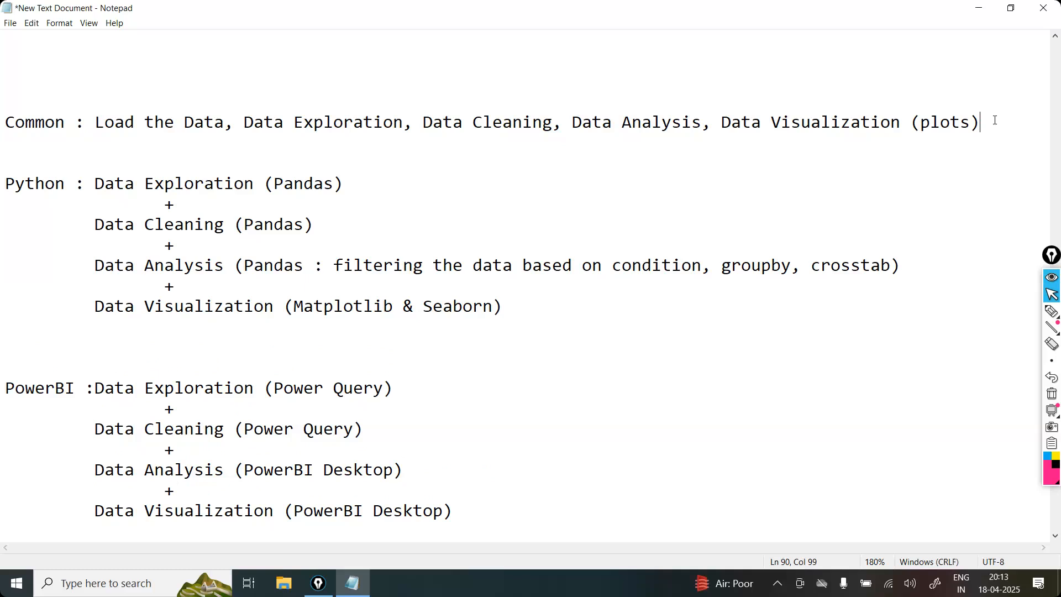
click(984, 223)
click(69, 364)
click(220, 531)
click(74, 346)
key(Up)
key(Up)
key(Up)
key(Up)
key(Up)
key(Up)
key(Up)
key(Up)
key(Up)
key(Down)
key(shift+Down)
key(Up)
key(Up)
key(Up)
key(shift+Up)
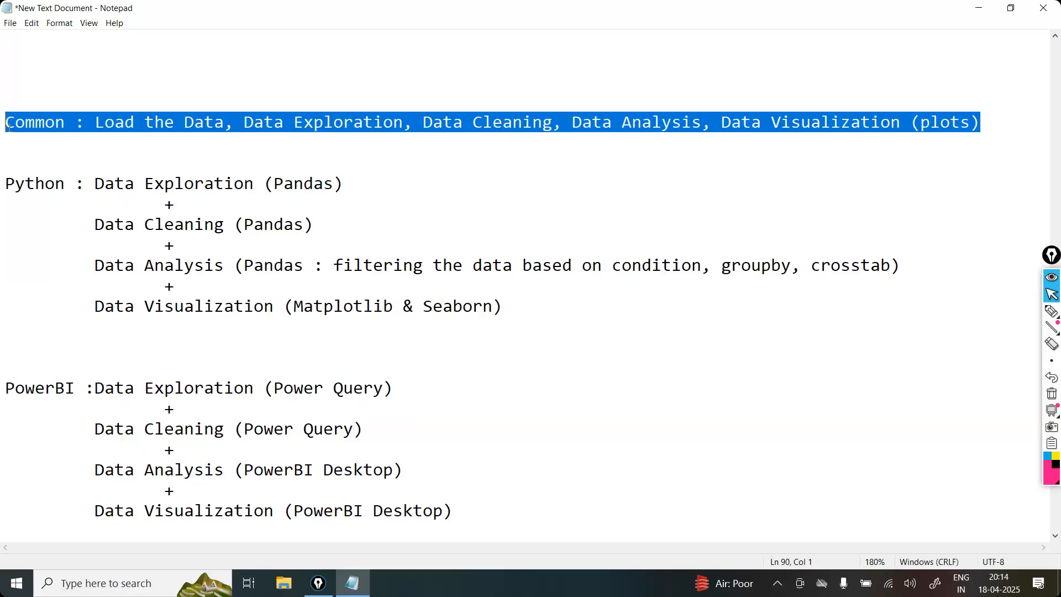
click(52, 377)
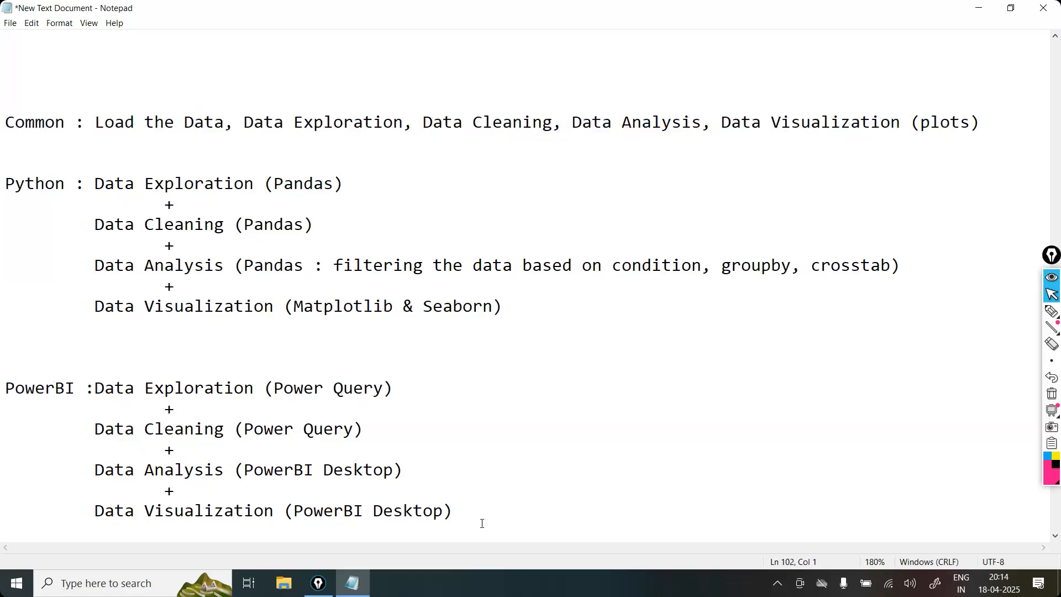
drag(476, 514, 4, 387)
click(640, 462)
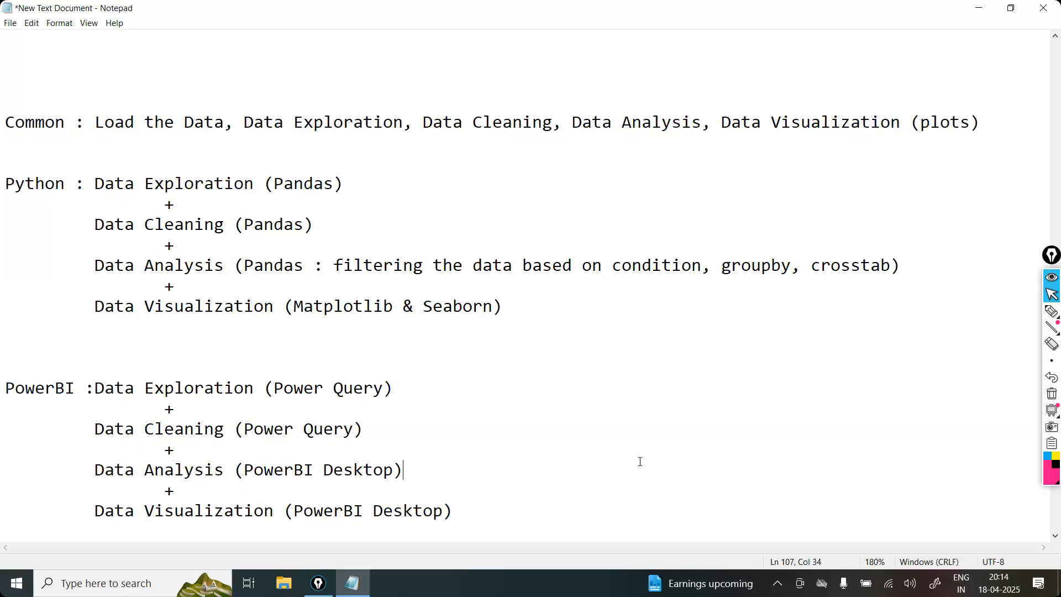
drag(984, 122, 486, 59)
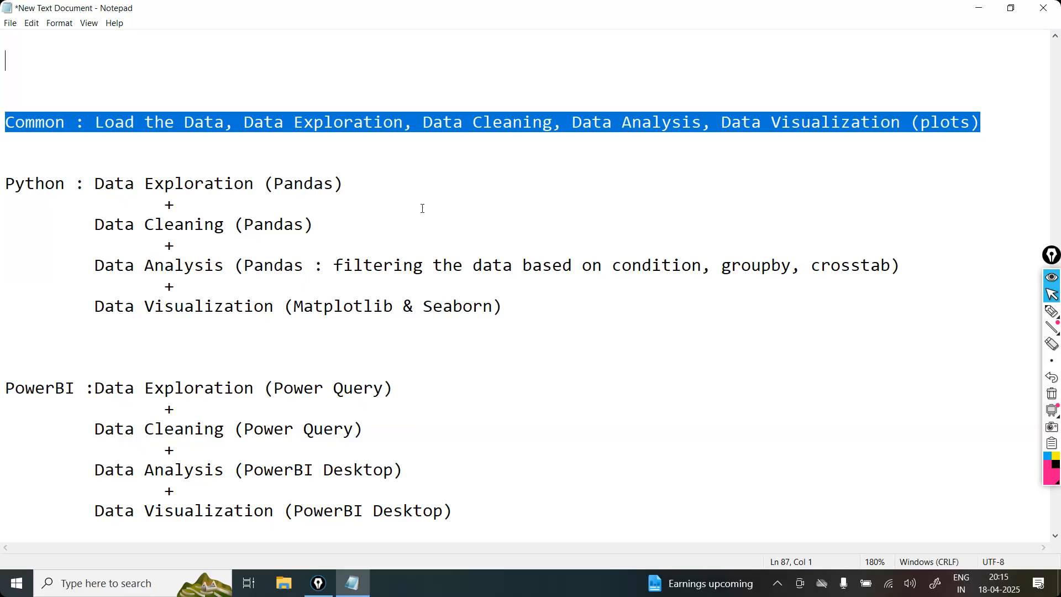
click(480, 140)
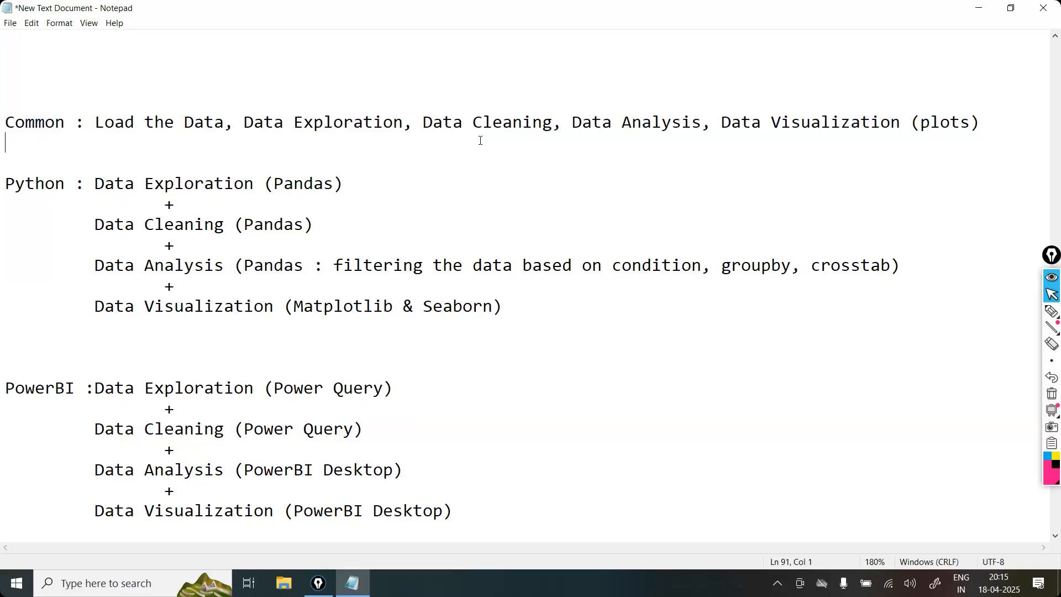
Step: Add the line "Powerful Business Intelligence" below the PowerBI block, separated by a blank line
scroll(481, 138, down, 4)
click(623, 294)
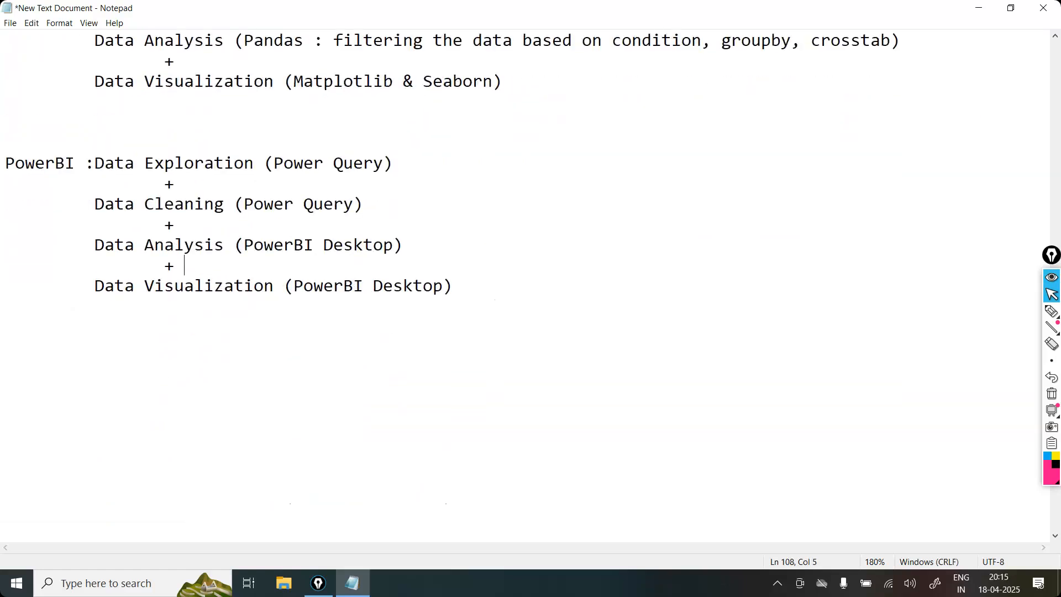
scroll(623, 294, down, 1)
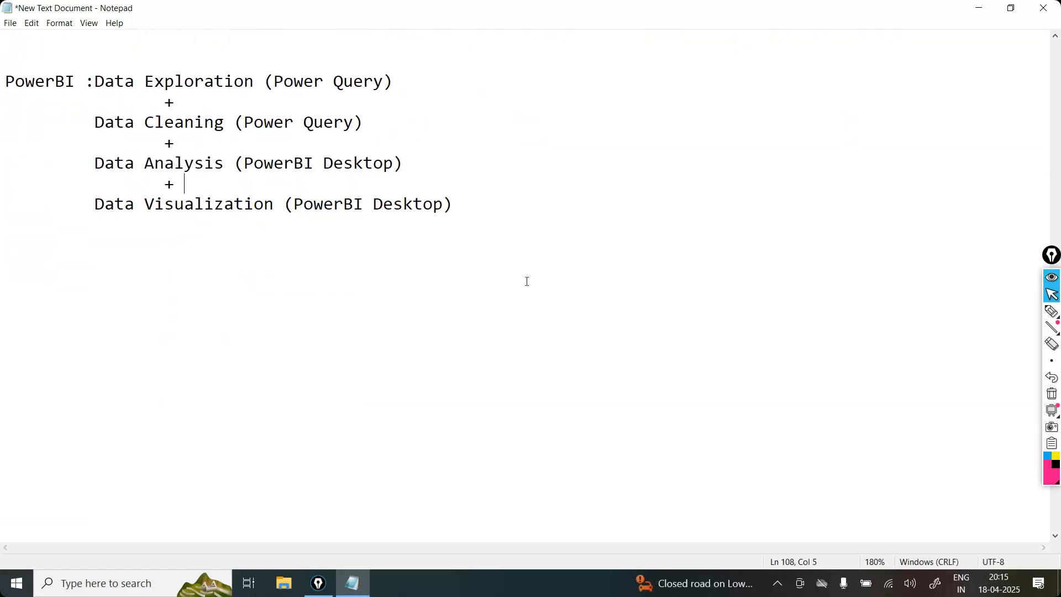
click(526, 202)
key(Return)
key(Return)
text(Powerful Business Intelligence)
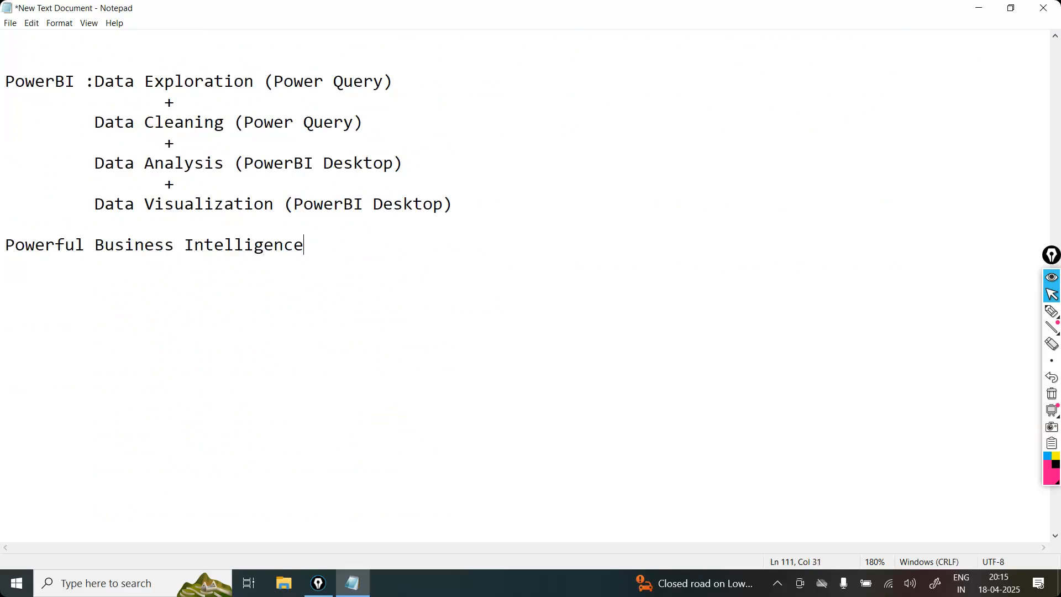
Step: Prefix the "Powerful Business Intelligence" line with "PowerBI : " and append "Tool" at its end
key(Home)
text(PowerBI :)
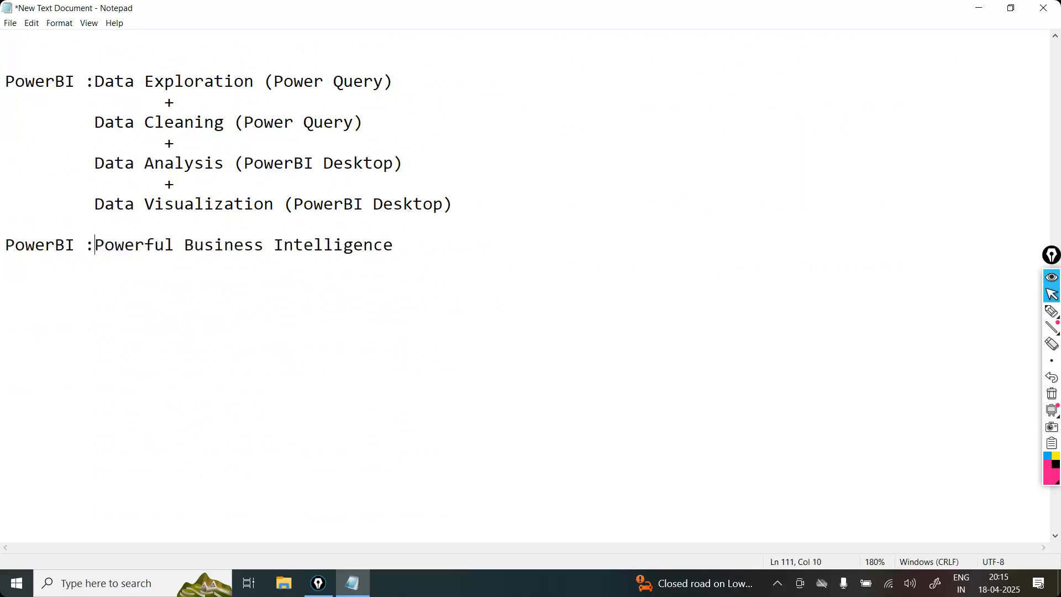
click(462, 242)
text(Tool)
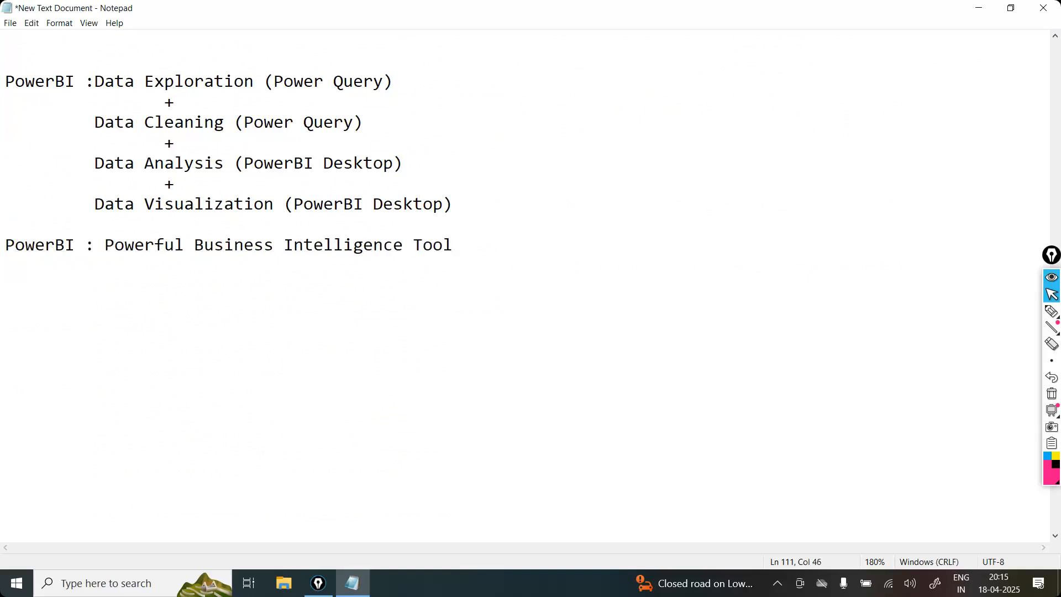
Step: Review the PowerBI task list and the definition line below it, highlighting the block and its Data Visualization item
click(456, 200)
drag(455, 201, 5, 81)
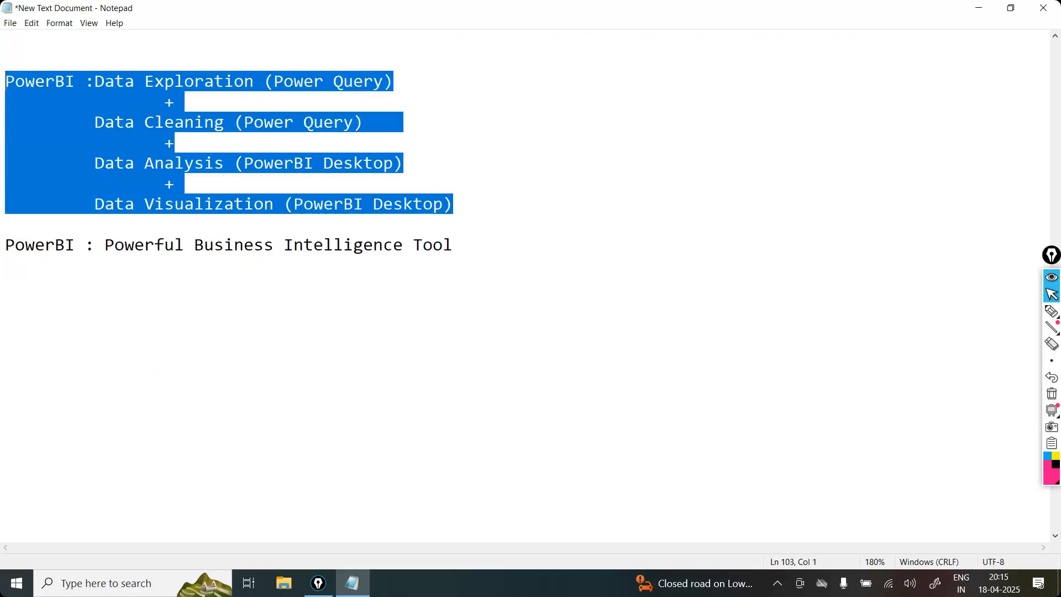
click(647, 225)
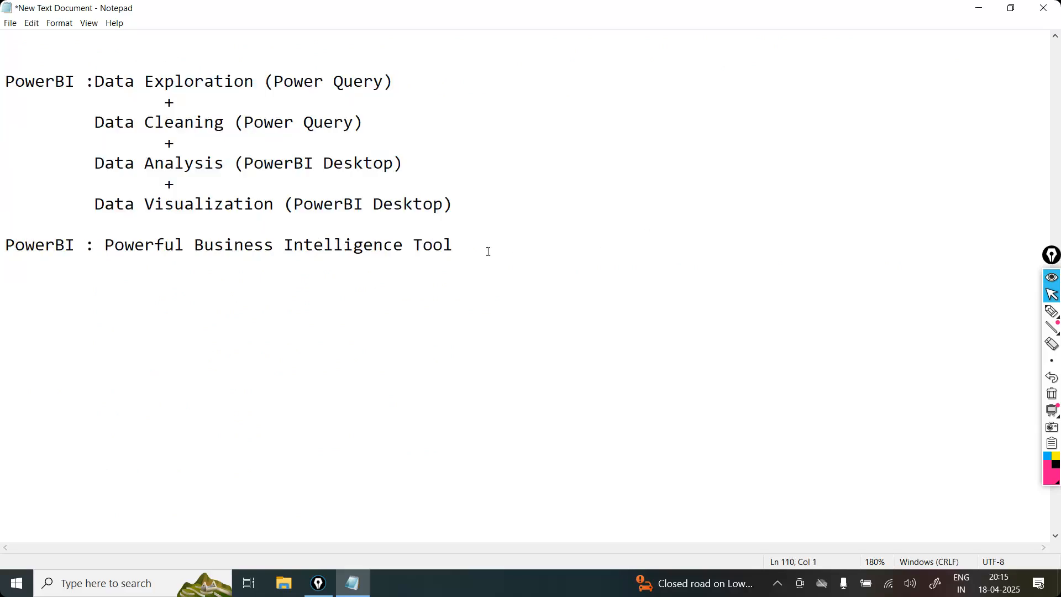
click(472, 238)
key(Return)
key(Return)
click(471, 243)
shift+click(404, 245)
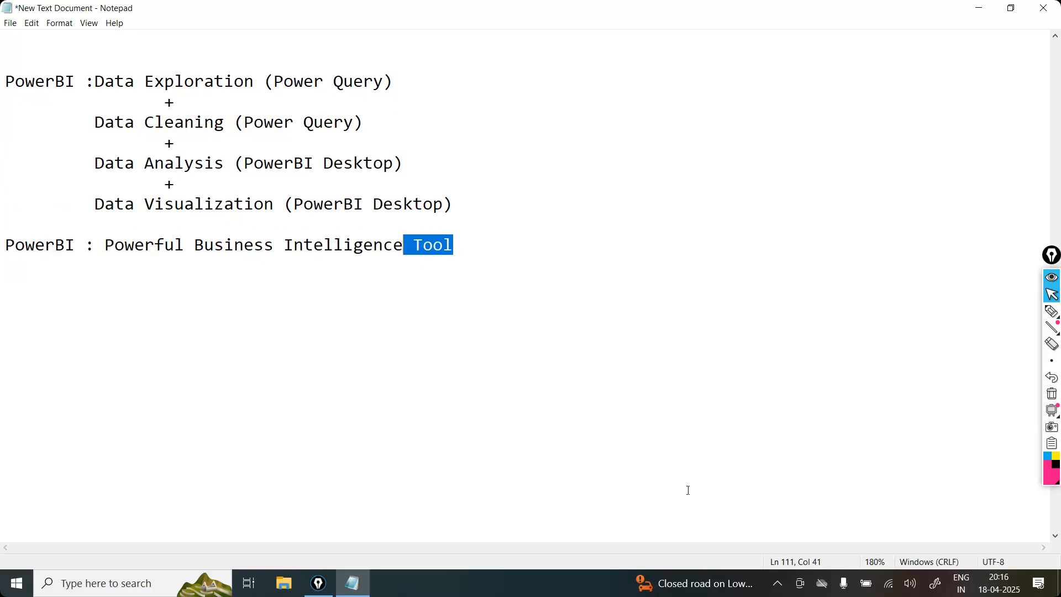
click(478, 238)
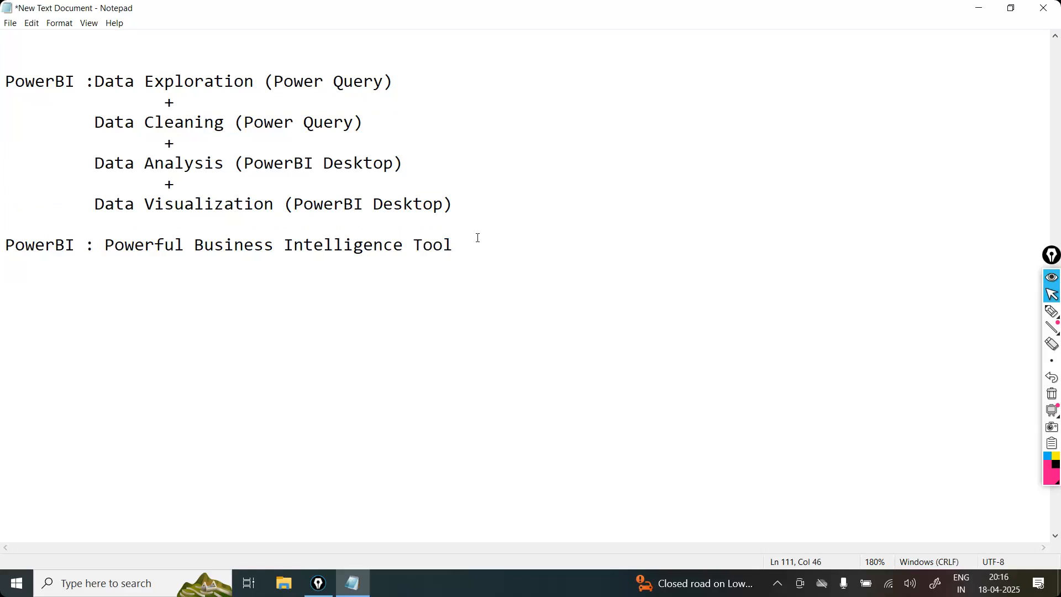
key(Return)
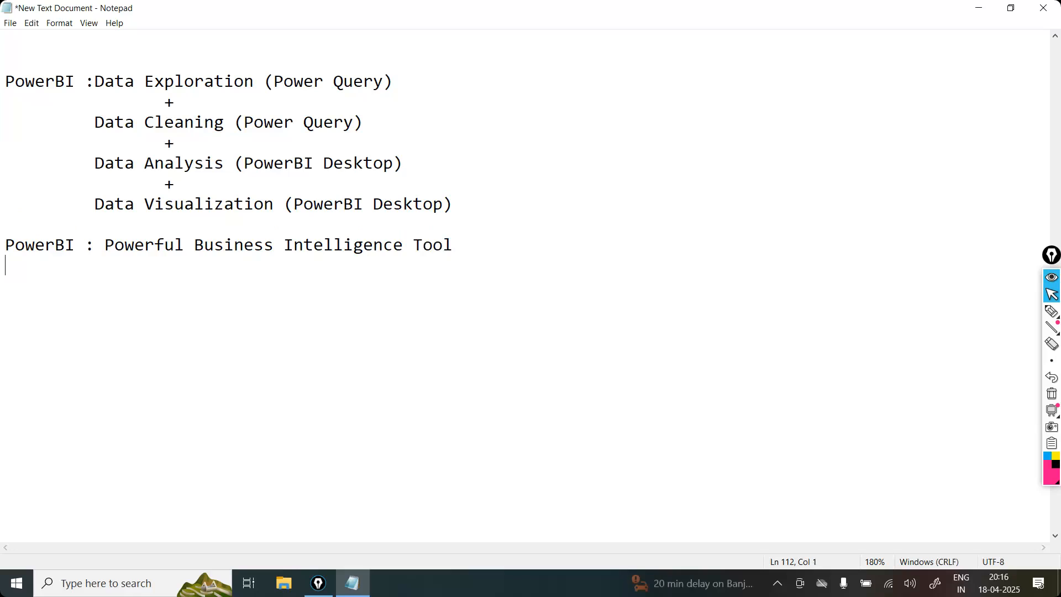
click(521, 233)
click(495, 238)
key(Return)
key(Return)
drag(485, 216, 7, 83)
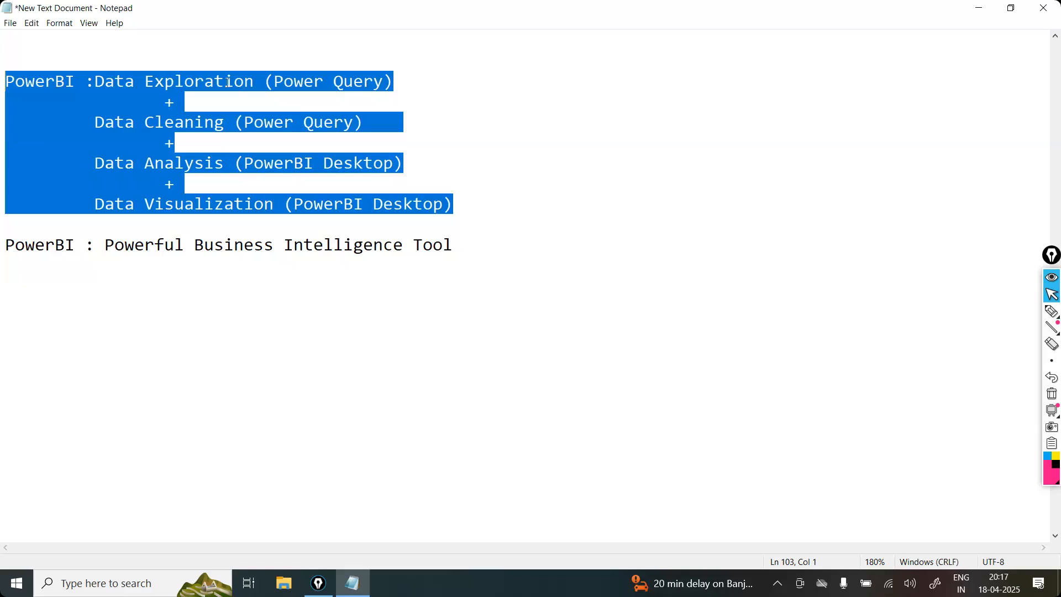
click(465, 252)
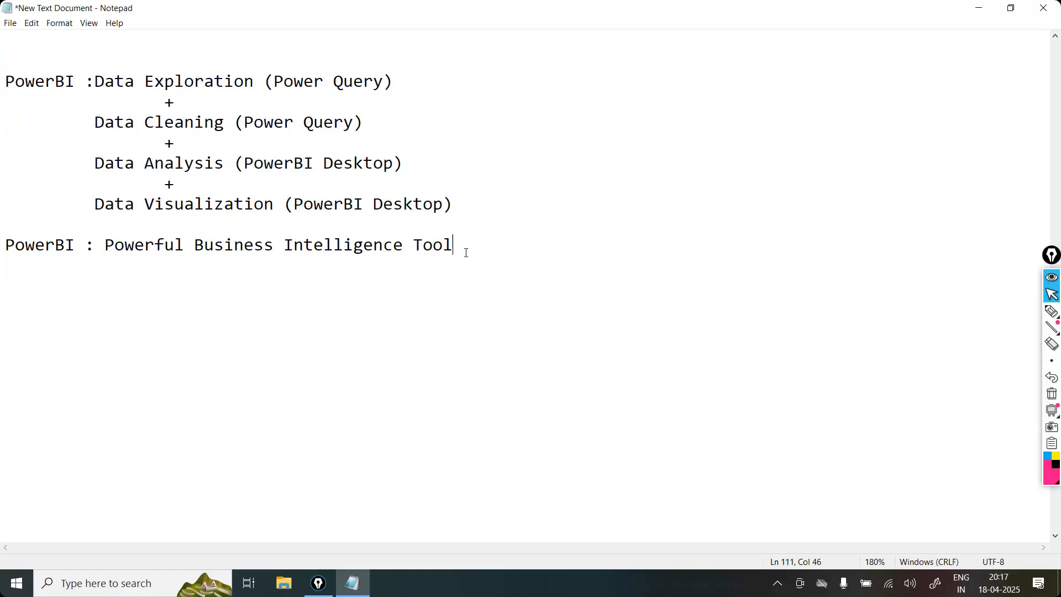
drag(466, 208, 95, 205)
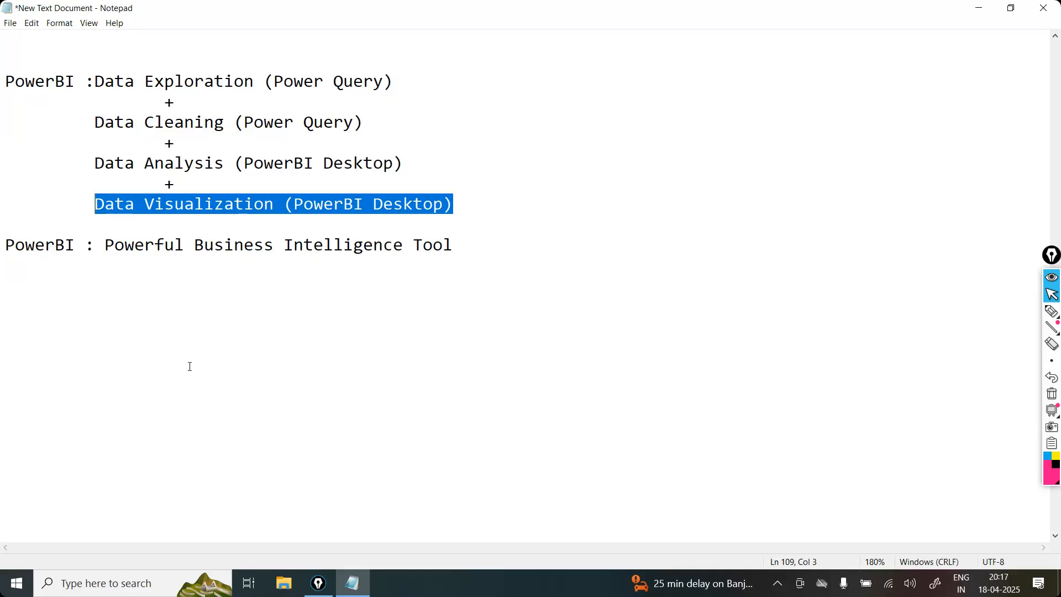
Step: Search the Microsoft Store for "powerbi", view the Power BI Desktop page, and close the store
click(122, 593)
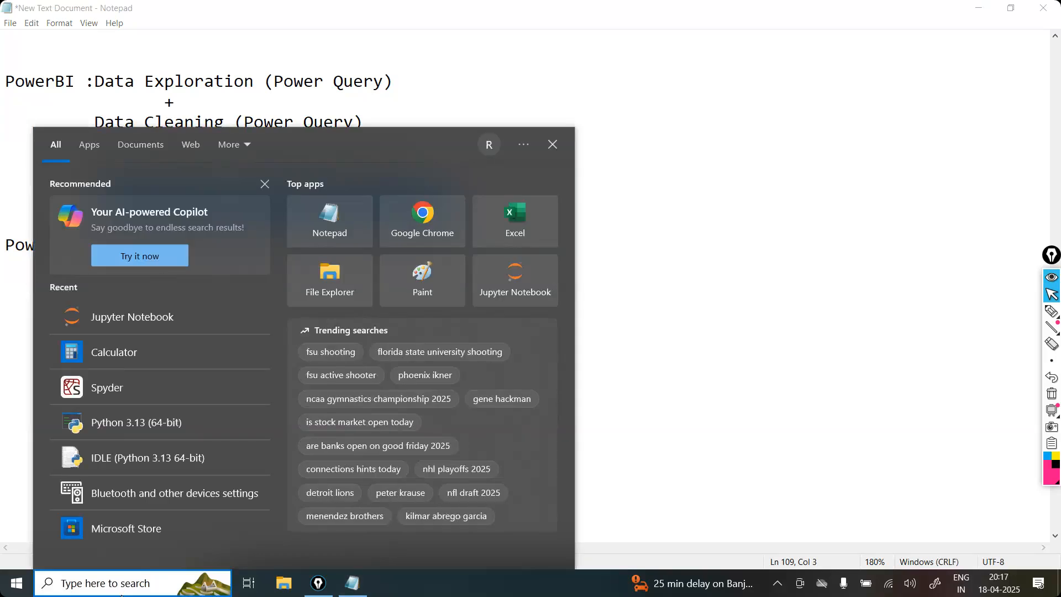
click(135, 527)
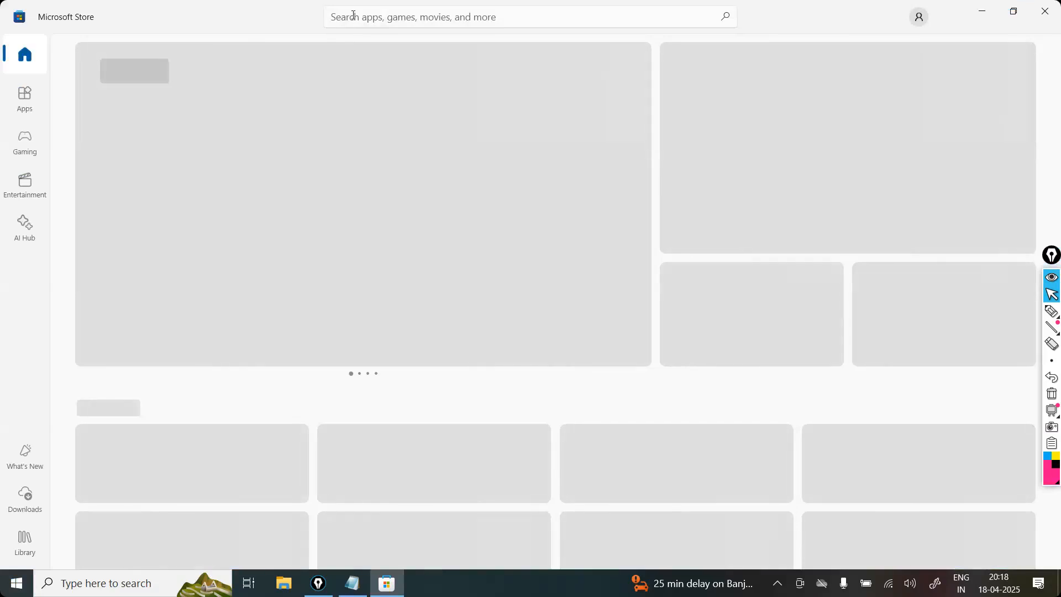
click(354, 15)
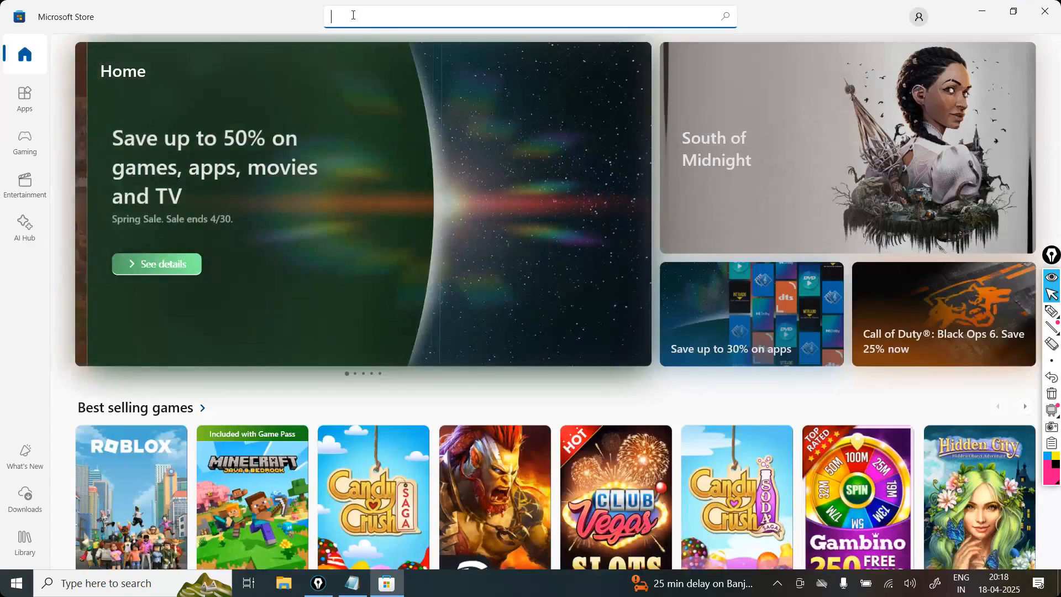
text(powerbi)
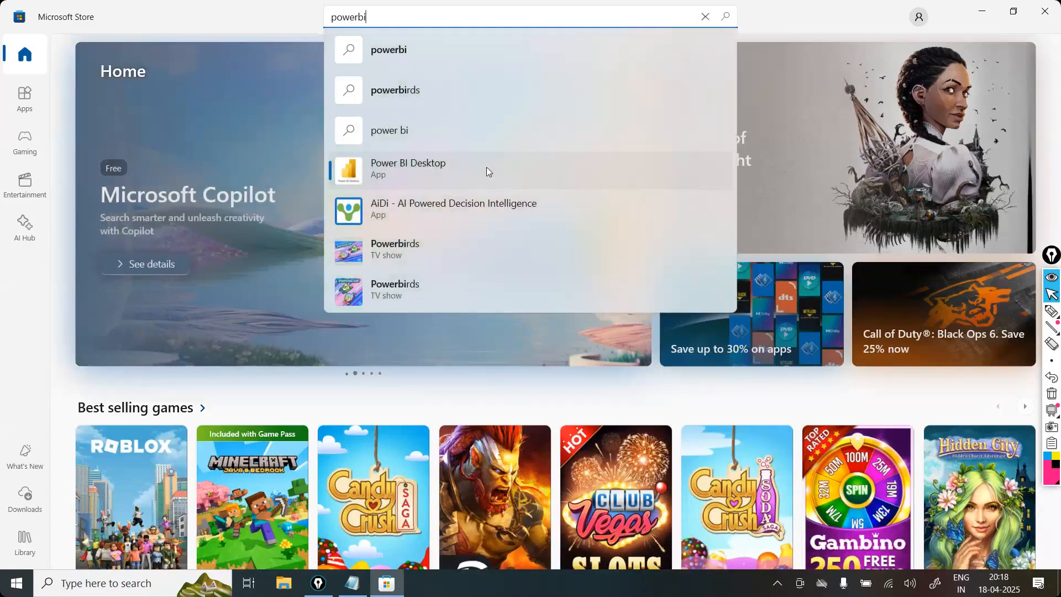
click(372, 177)
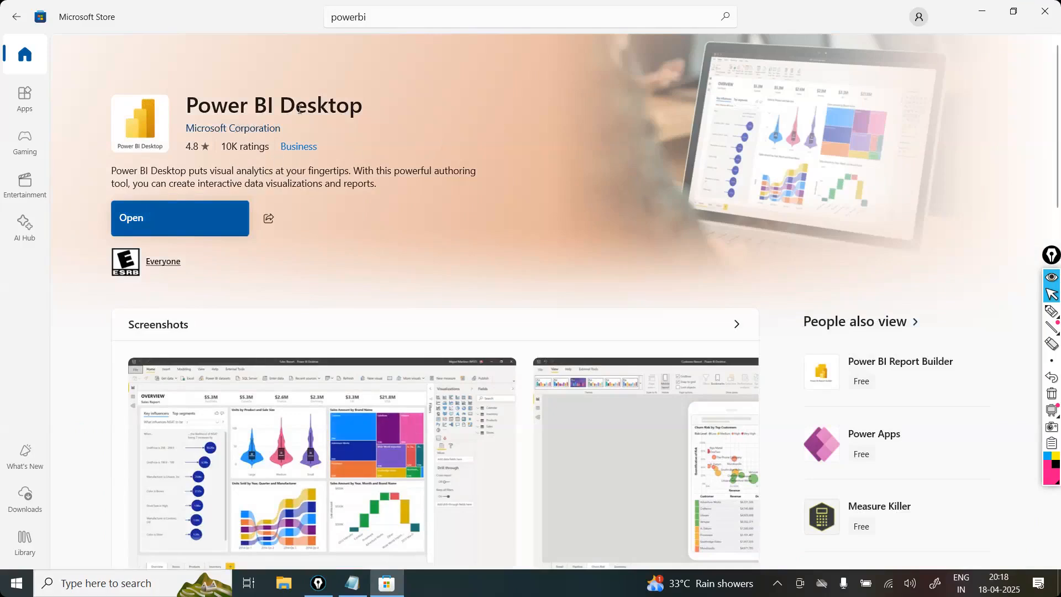
click(203, 221)
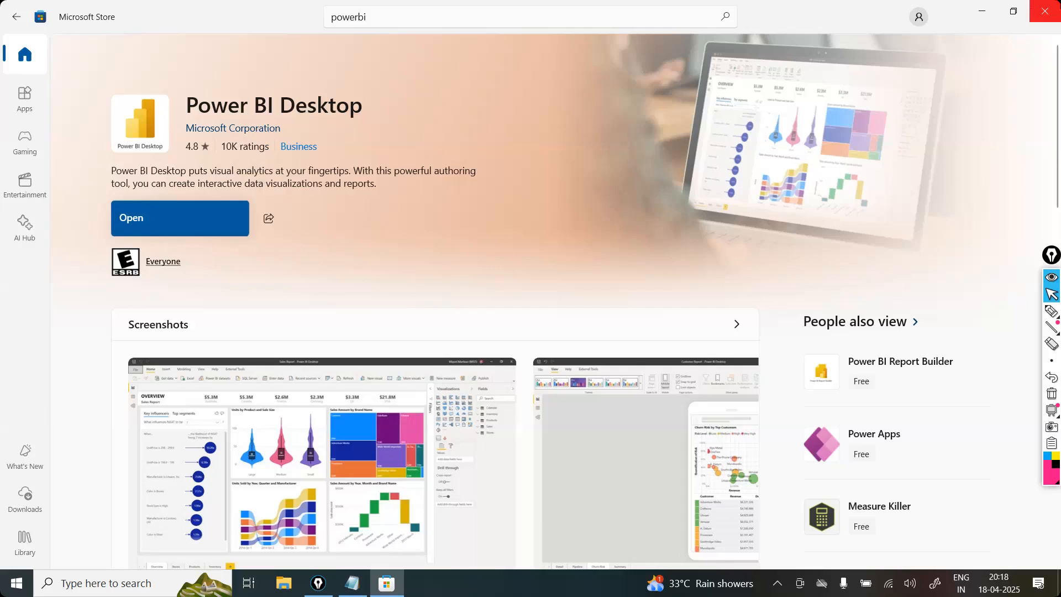
click(1045, 11)
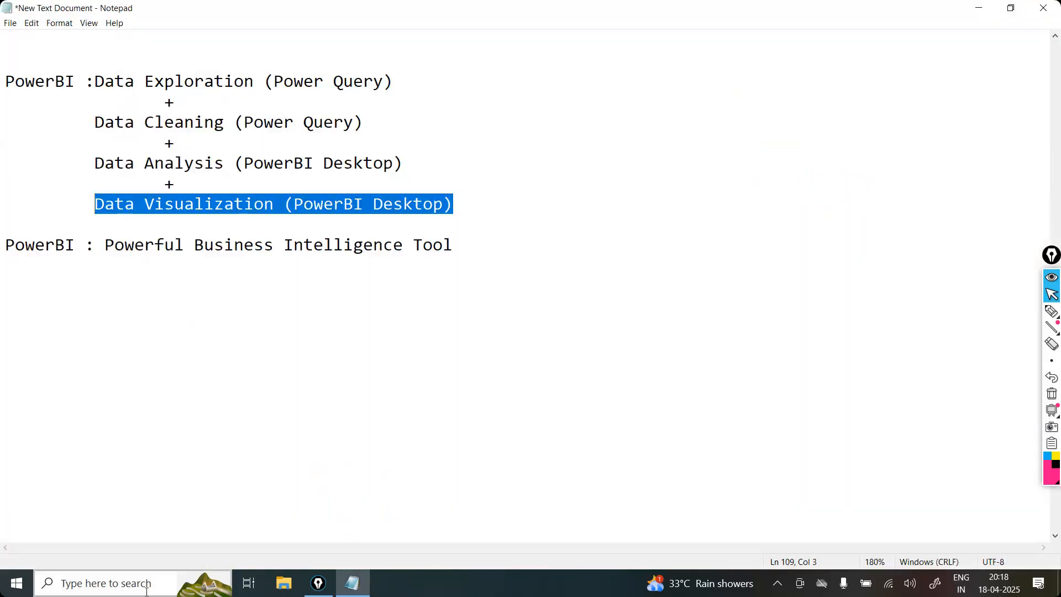
Step: Launch Power BI Desktop by searching Windows for "power" and dismiss its "Collaborate and share" tip
click(145, 588)
text(power)
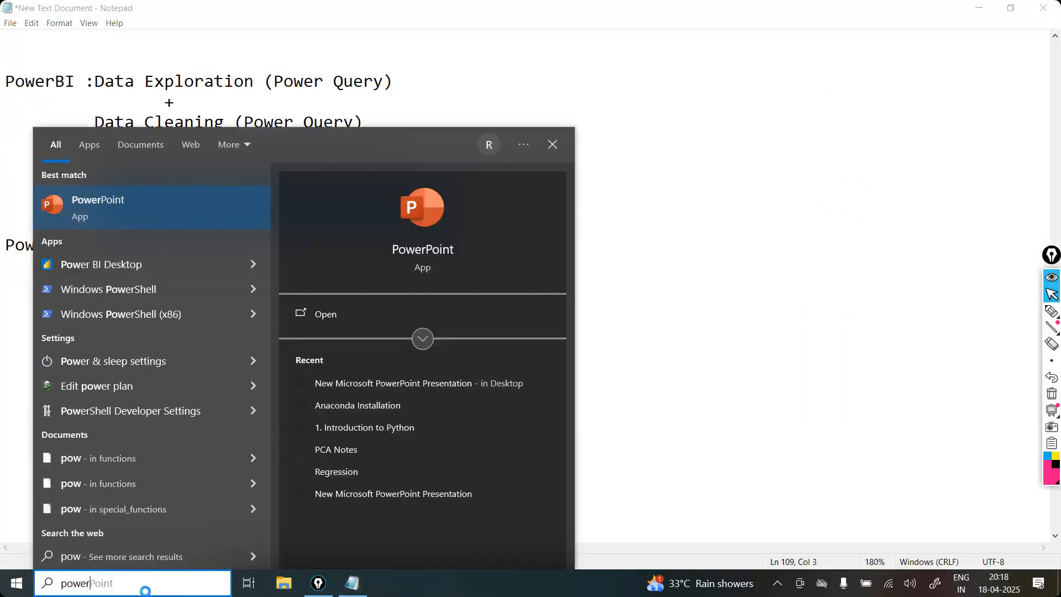
click(118, 273)
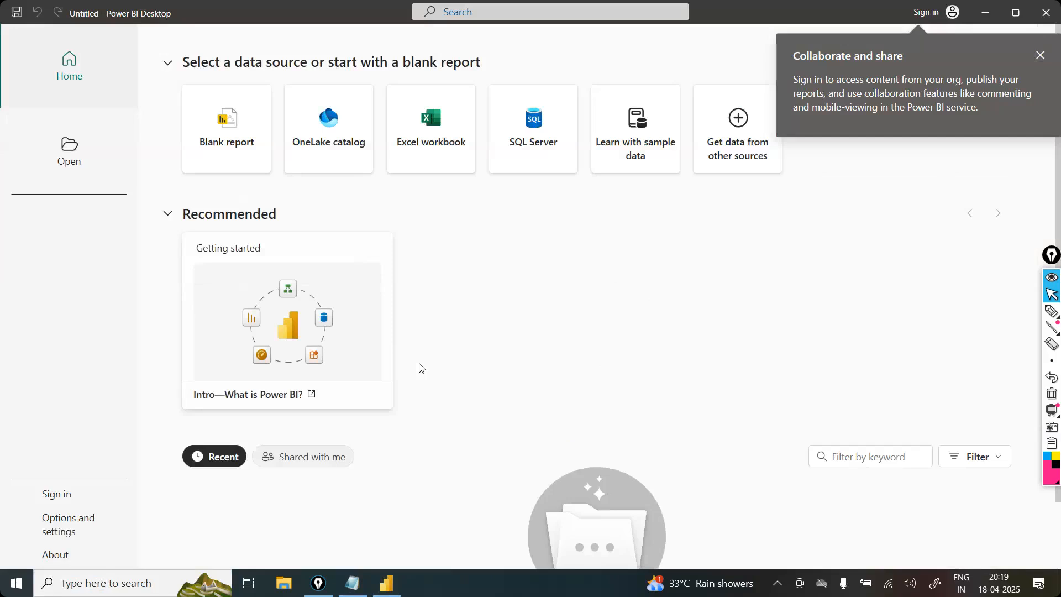
click(1041, 56)
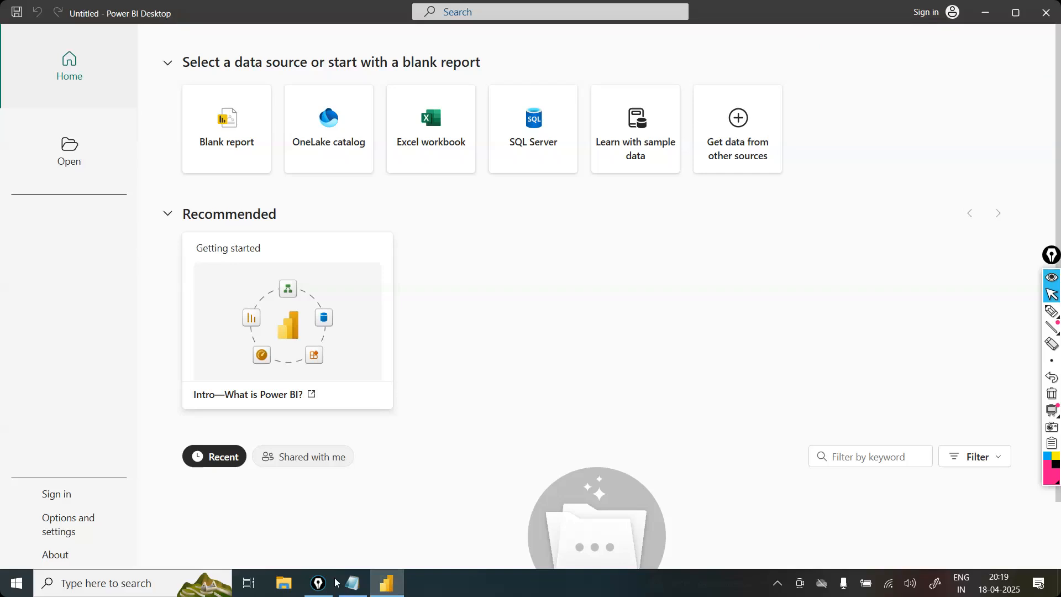
Step: Switch back to Notepad and move Data Exploration two lines below "PowerBI :", aligned with the other items
click(352, 583)
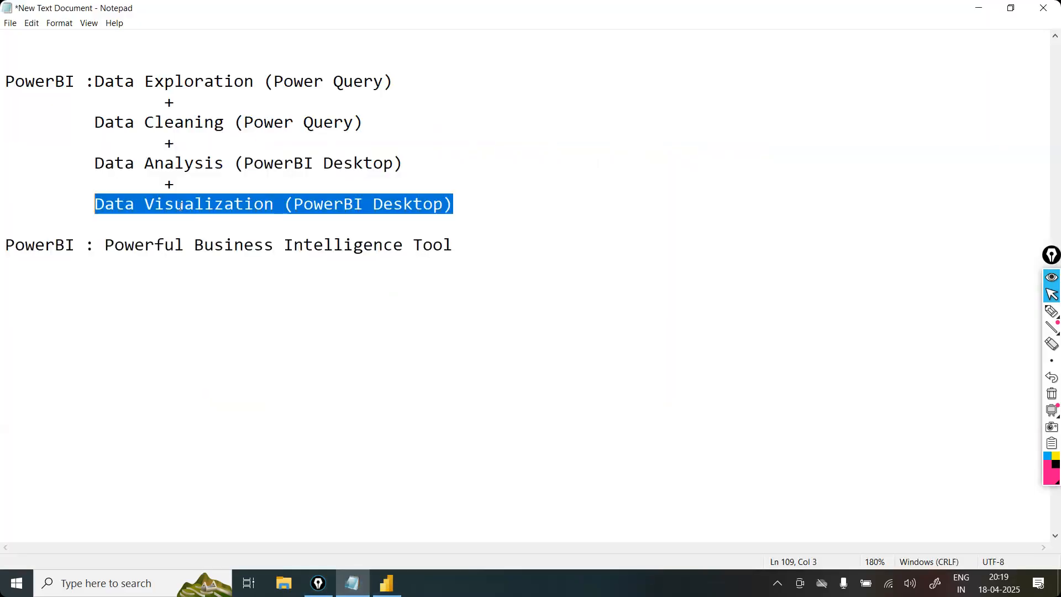
click(98, 82)
key(Return)
key(Return)
key(Tab)
key(Tab)
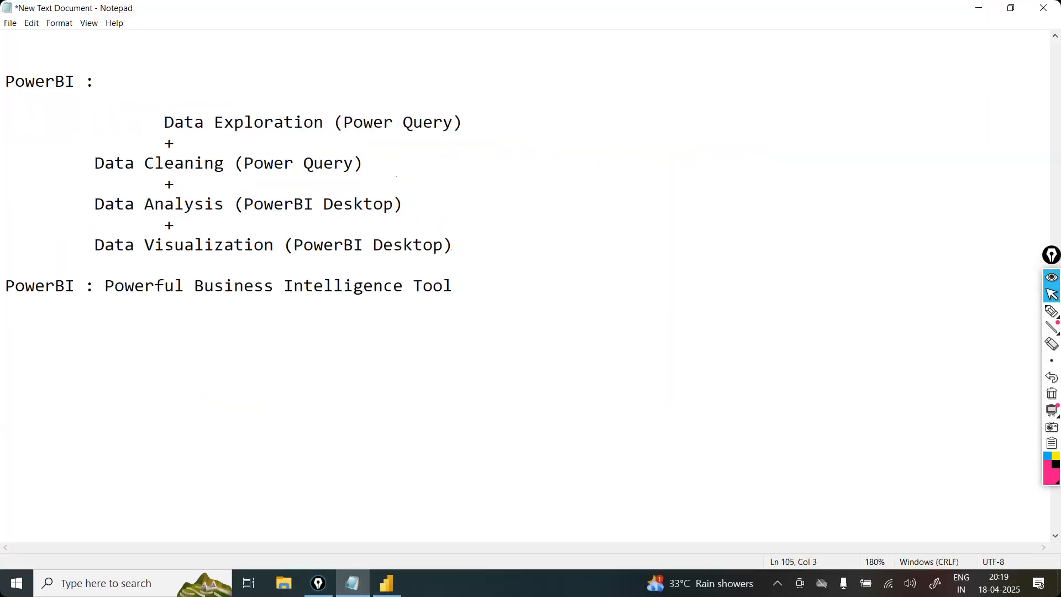
key(BackSpace)
Step: Write "Extract the Data" after "PowerBI :" at the head of the task list
click(104, 82)
text(Load)
key(BackSpace)
key(BackSpace)
key(BackSpace)
key(BackSpace)
text(L)
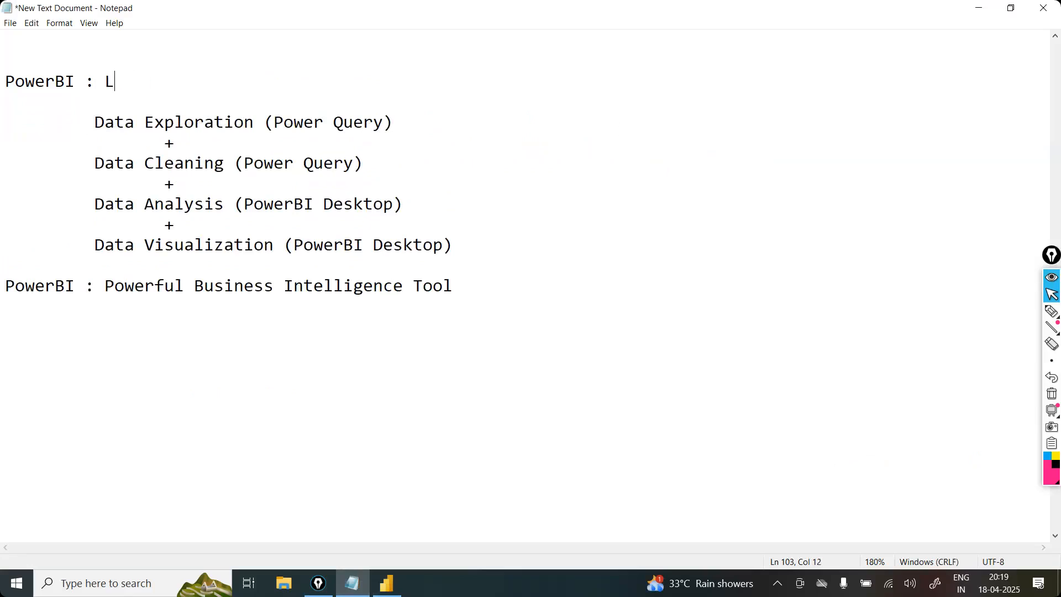
text(oad the Data)
key(Left)
key(Left)
key(Left)
key(Left)
key(Left)
key(Left)
key(Left)
key(Left)
key(Left)
key(Left)
key(Right)
key(BackSpace)
key(BackSpace)
key(BackSpace)
key(BackSpace)
text(Extract)
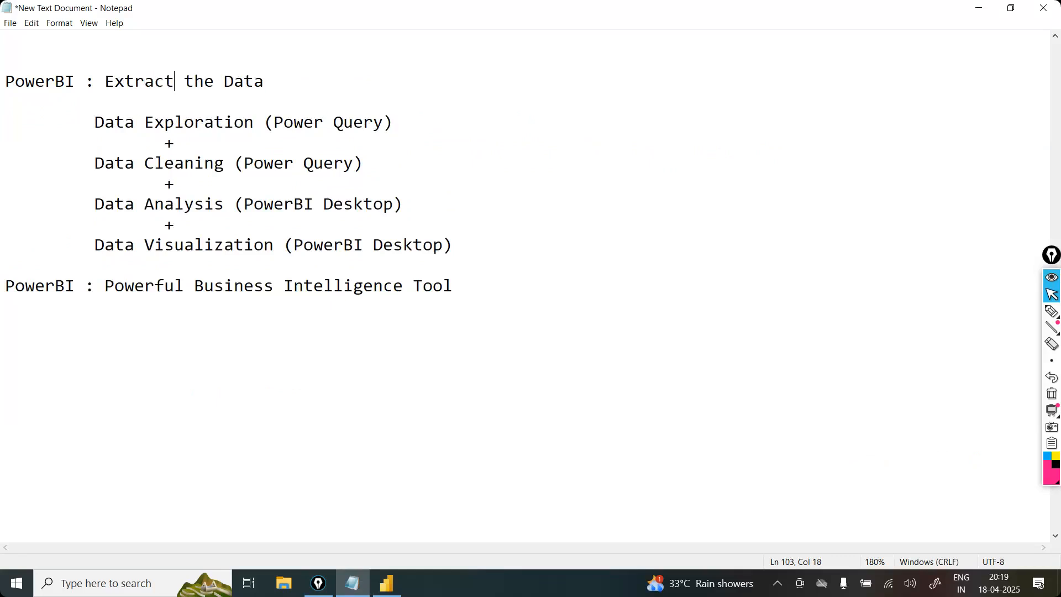
Step: Complete the extraction line with "from data source" and put a "+" line between it and Data Exploration
click(308, 83)
text(from f)
key(BackSpace)
text(data)
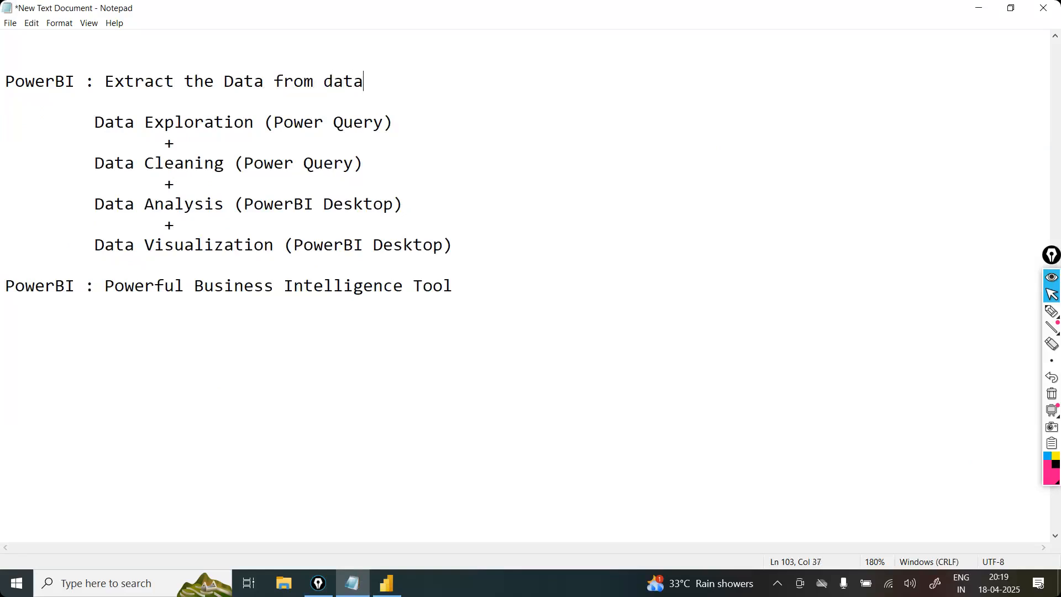
text( source)
key(Return)
key(Tab)
key(Tab)
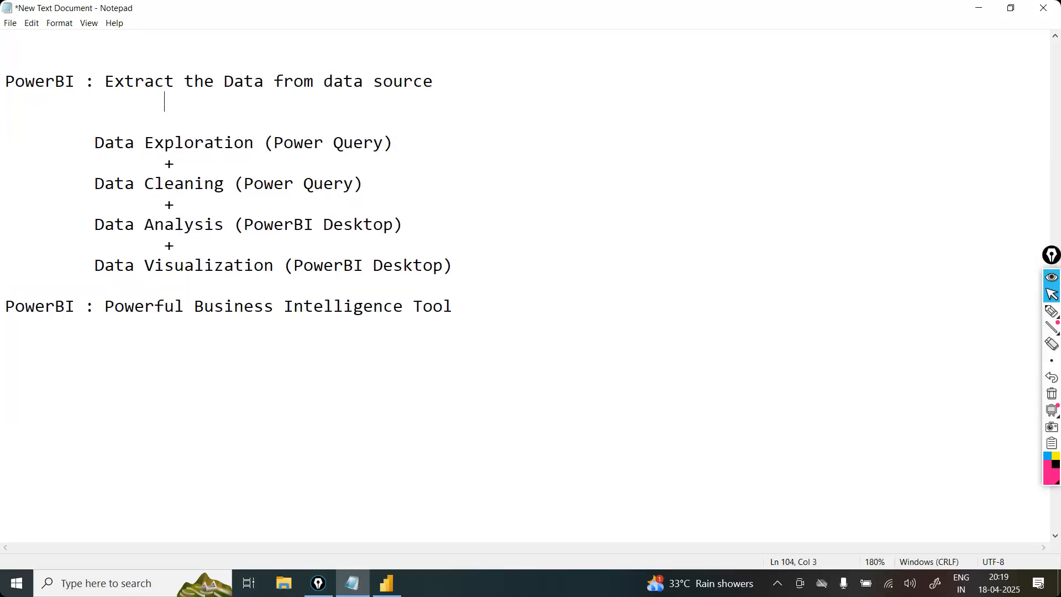
text(+)
key(Delete)
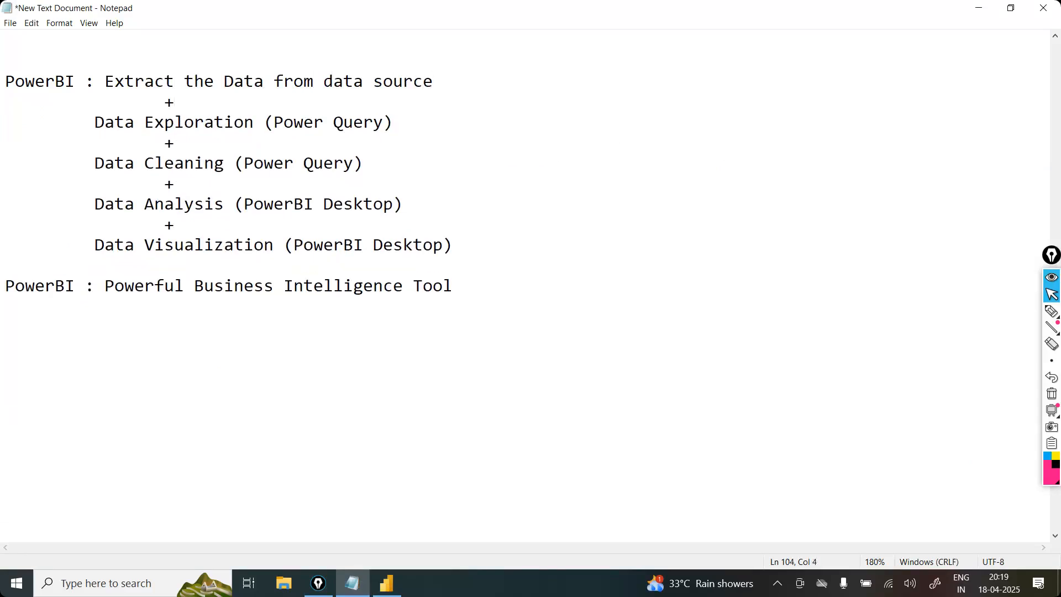
Step: Append "(excel, csv, database)" to the extraction entry and move it onto its own indented line below "PowerBI :"
click(495, 88)
text((excel, csv, database))
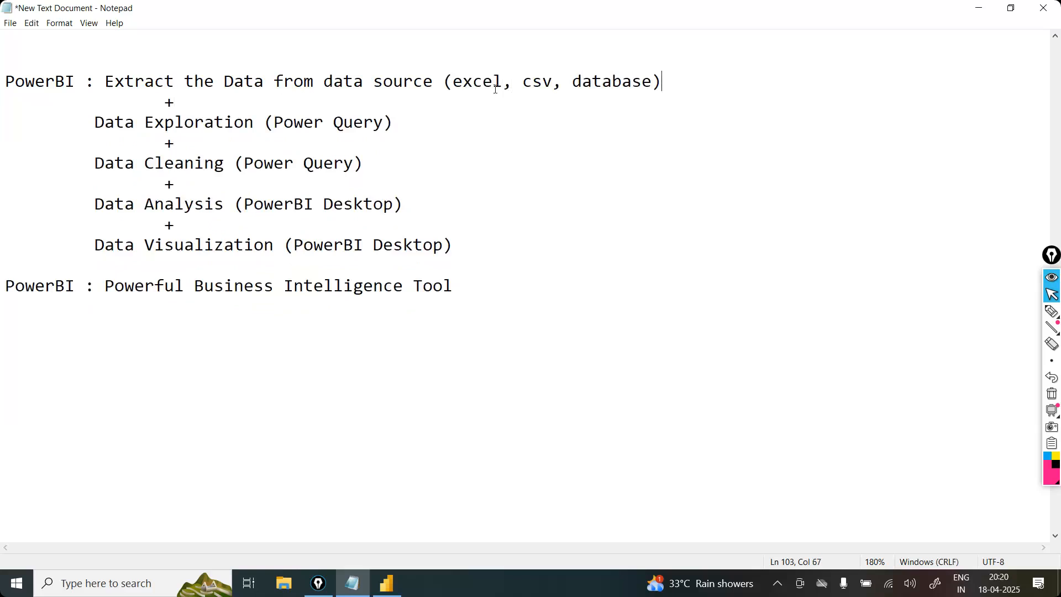
click(105, 81)
key(Return)
key(Tab)
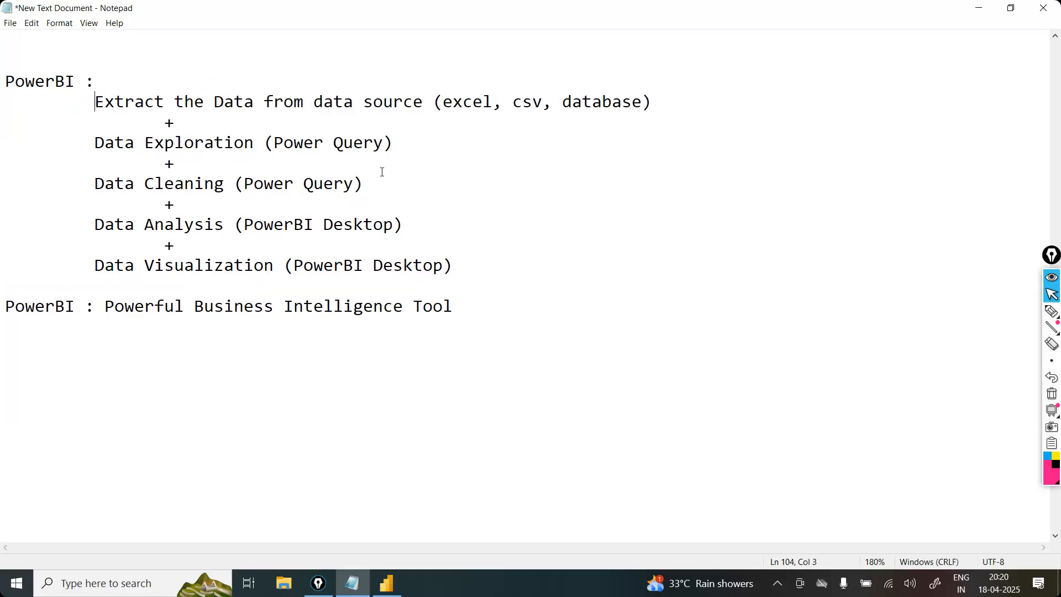
Step: Switch to Power BI Desktop, start an Excel workbook import, and dismiss the dark mode announcement
click(476, 270)
click(60, 47)
click(394, 583)
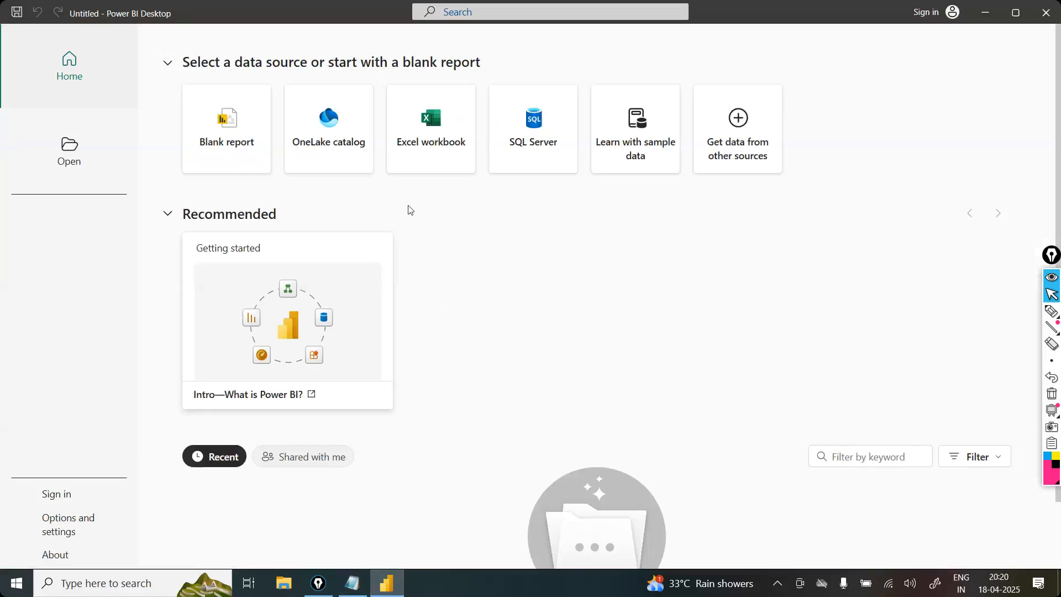
click(428, 128)
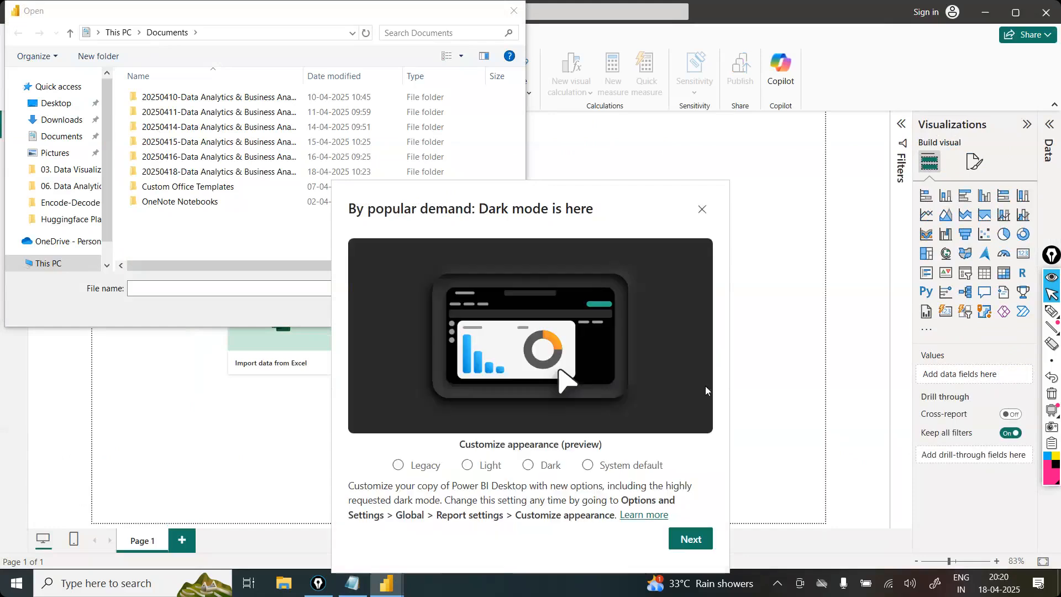
click(702, 210)
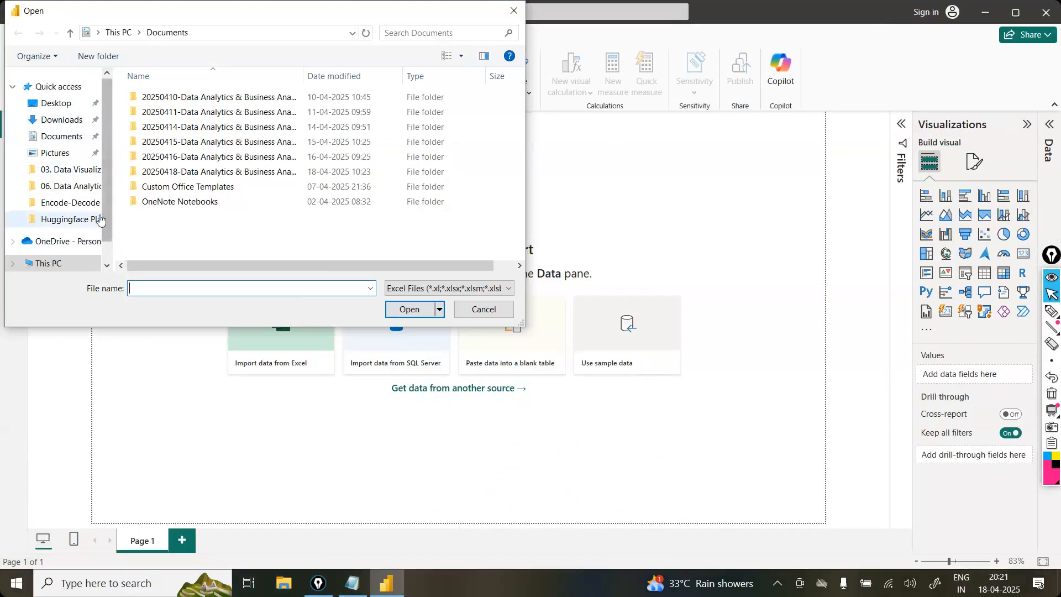
Step: Browse to the 03. Data Visualization folder inside NareshIT on New Volume (D:)
scroll(83, 251, down, 2)
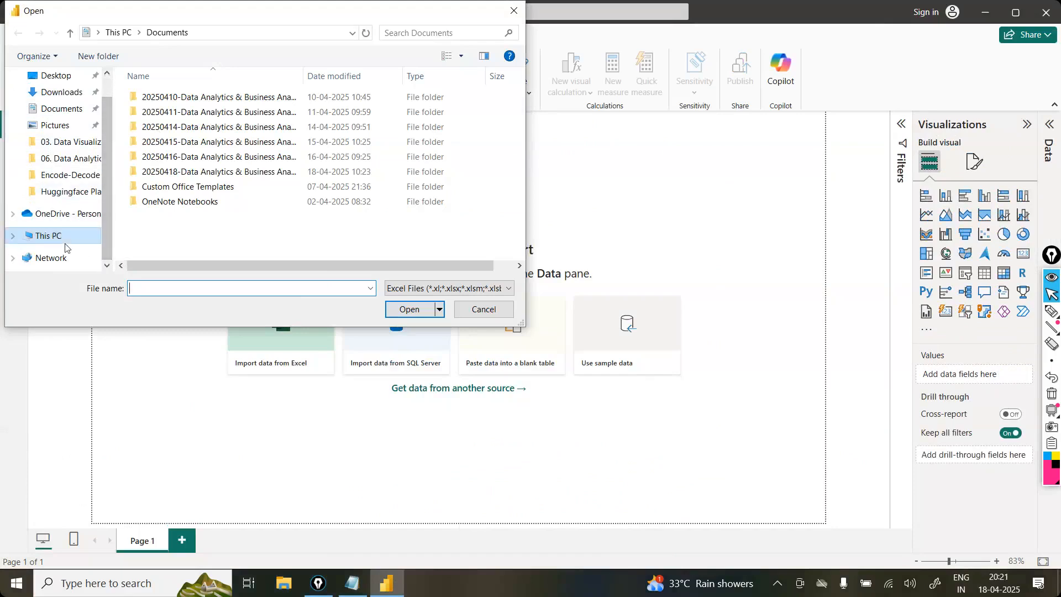
click(61, 238)
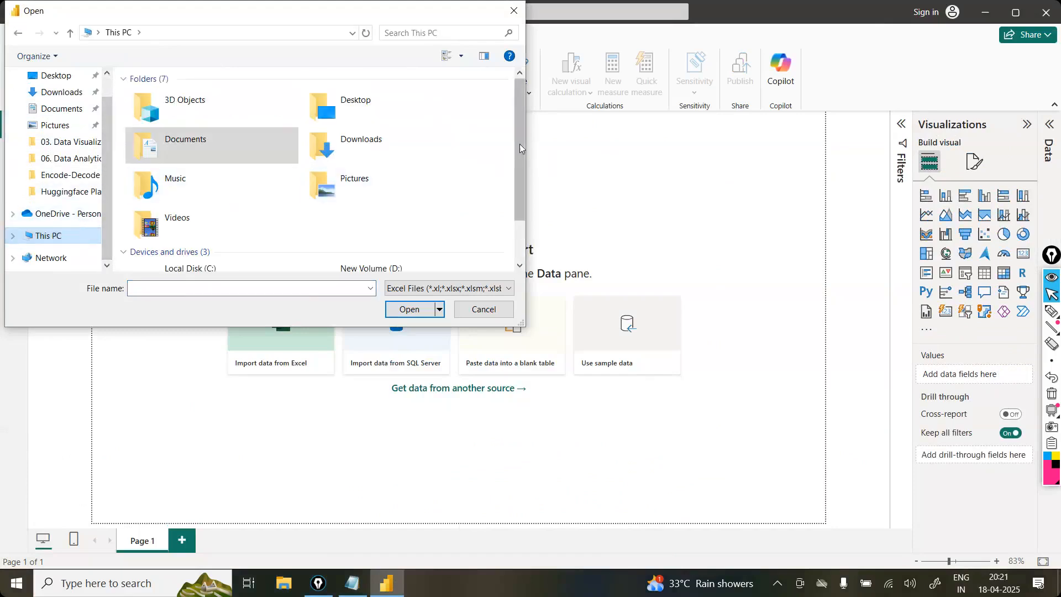
scroll(520, 149, down, 2)
double_click(402, 221)
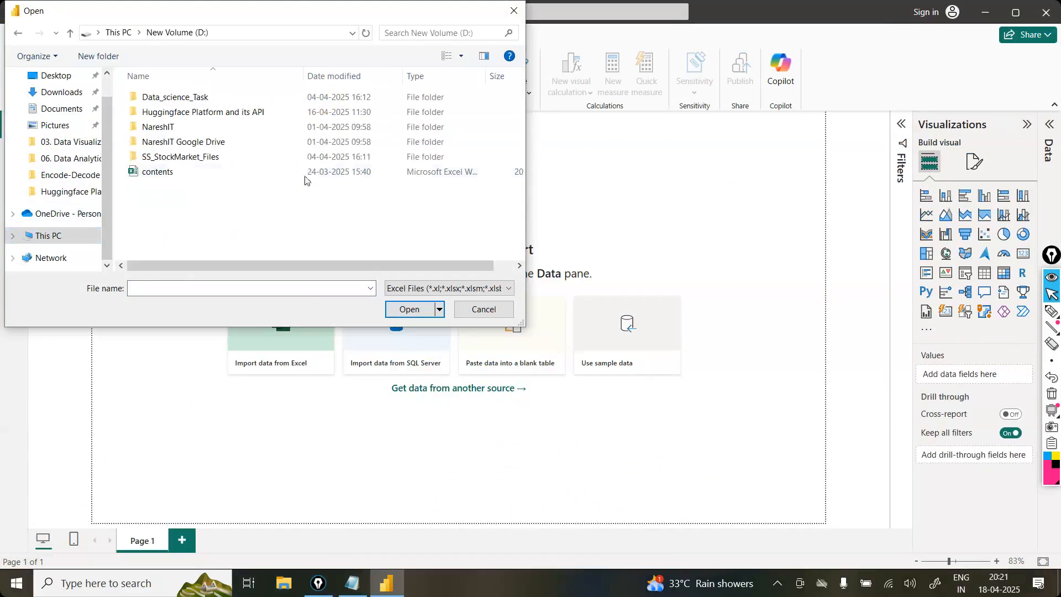
double_click(251, 126)
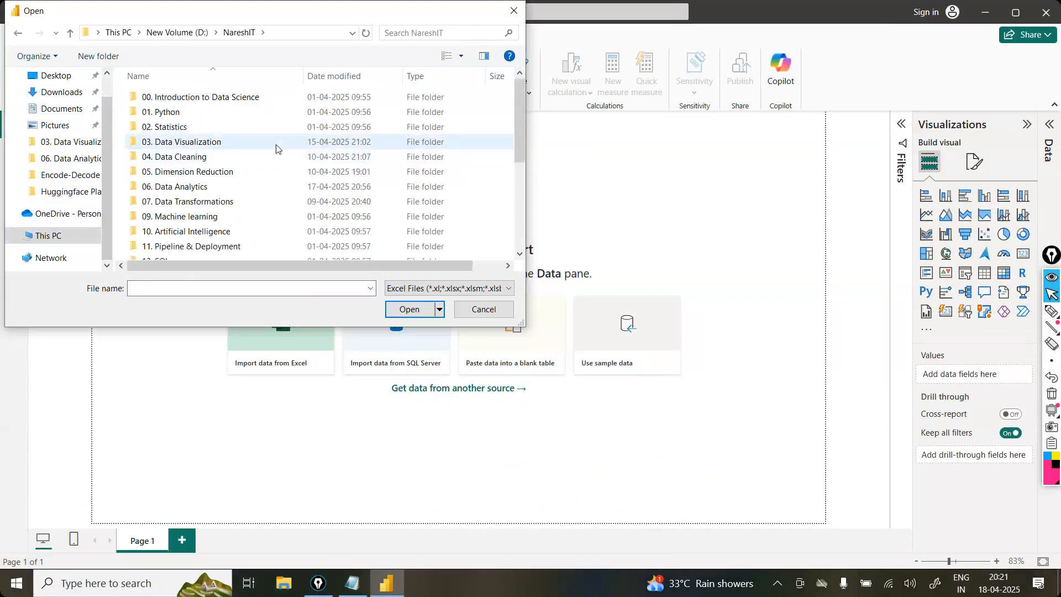
double_click(278, 144)
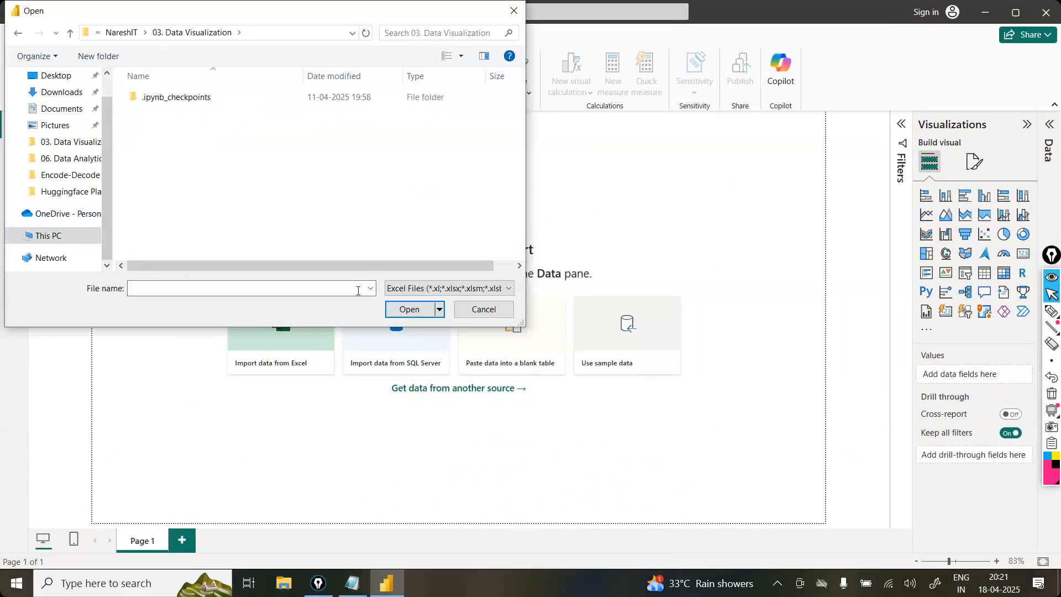
Step: Show all file types in the folder and open tips.csv
click(460, 290)
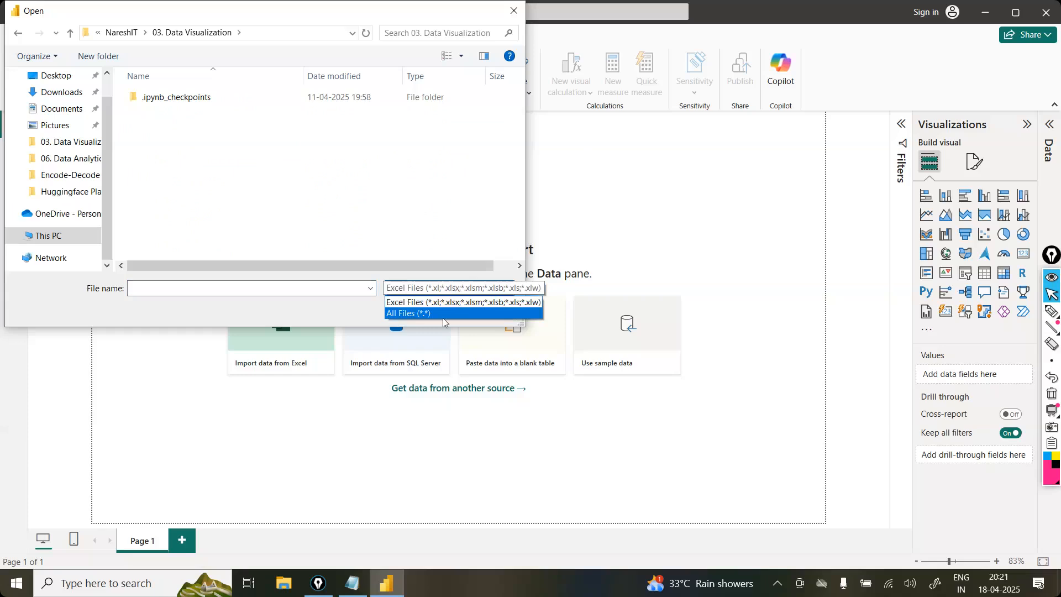
click(420, 313)
click(249, 188)
click(399, 313)
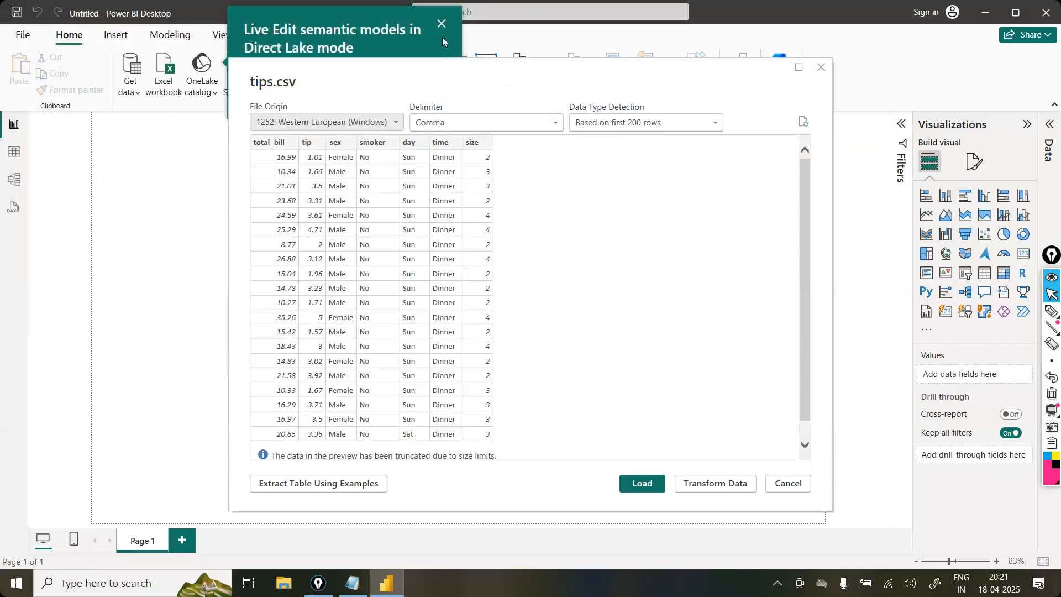
Step: Send the tips.csv data to Power Query Editor for transformation and show its Transform commands
mouse_move(805, 191)
mouse_down()
mouse_move(805, 208)
mouse_move(804, 180)
mouse_up()
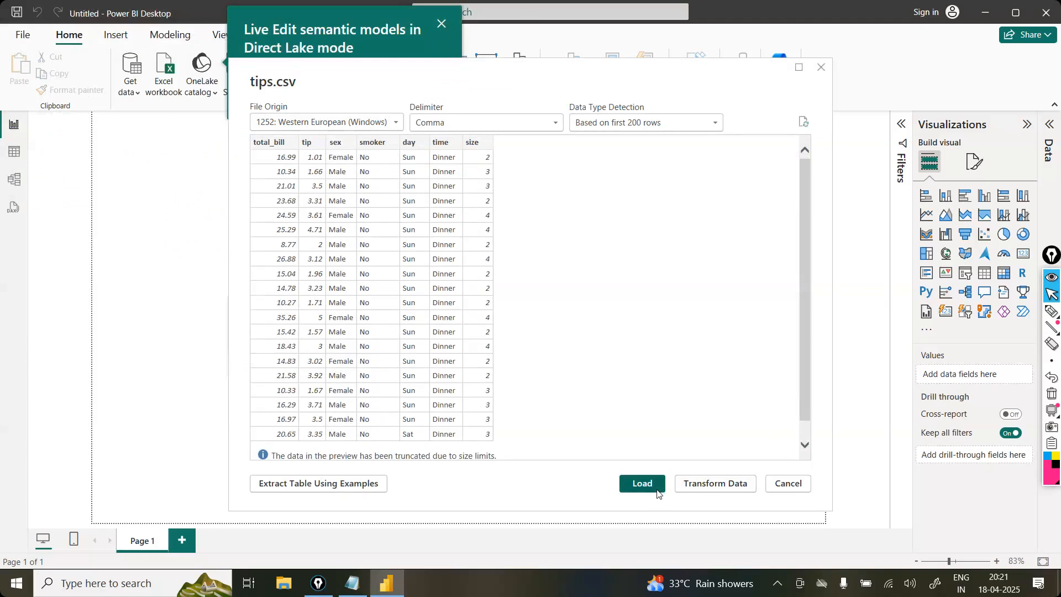
click(727, 486)
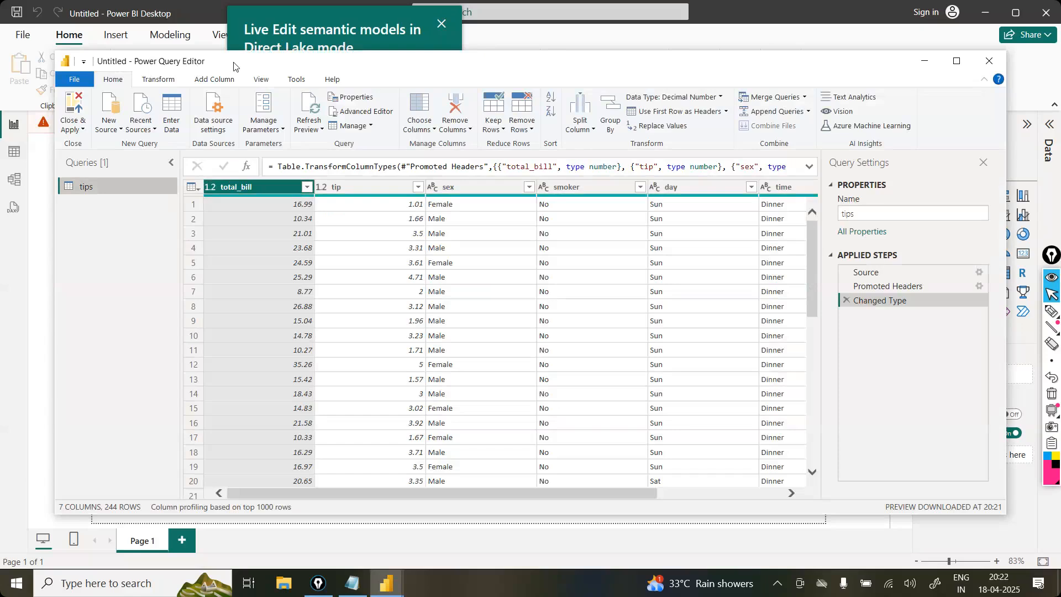
click(159, 80)
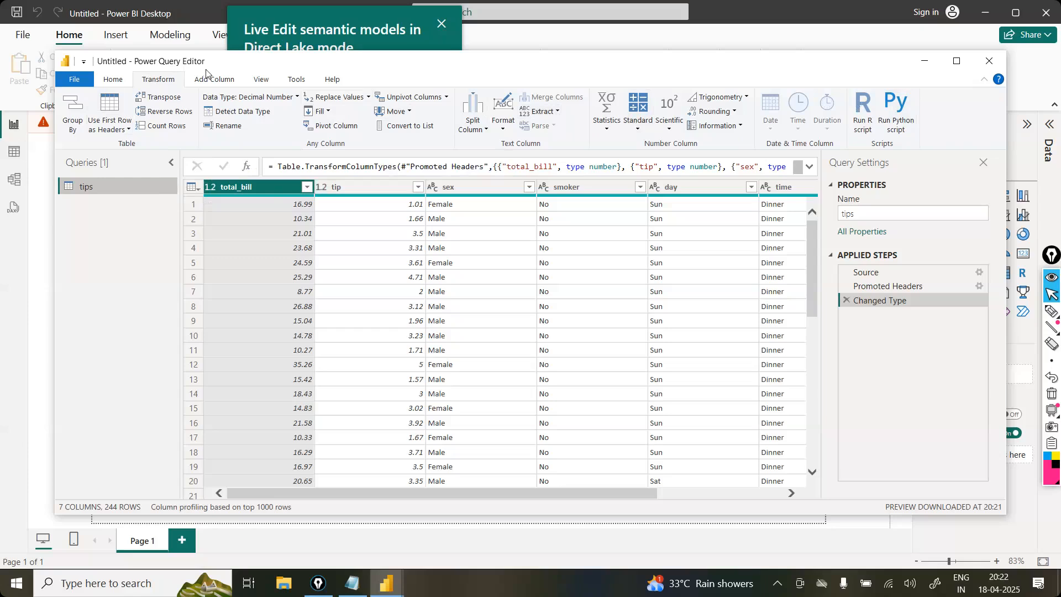
Step: Close Power Query Editor and apply the tips query to the report
click(986, 66)
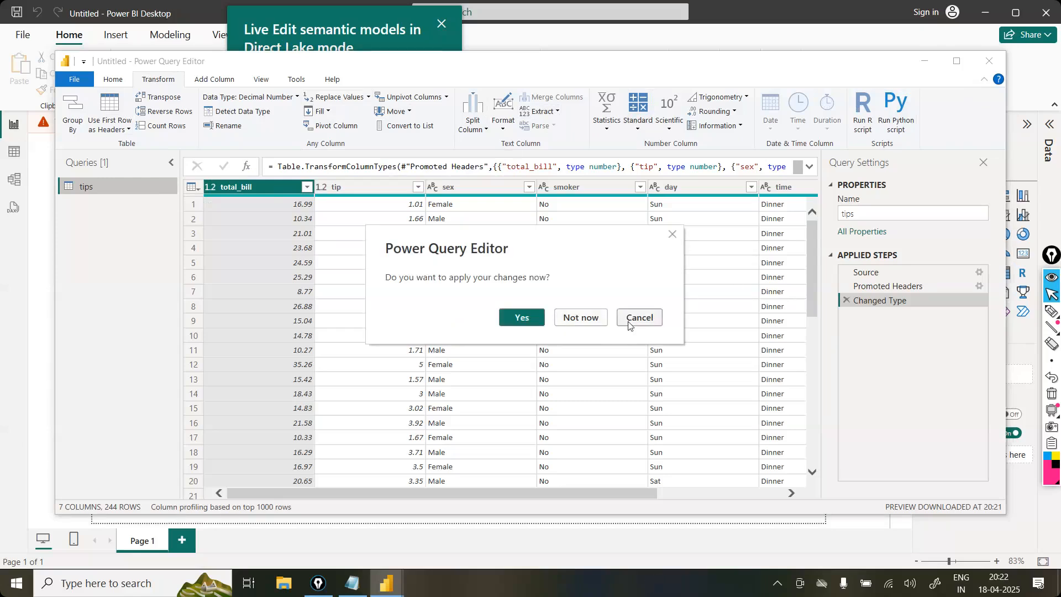
click(671, 234)
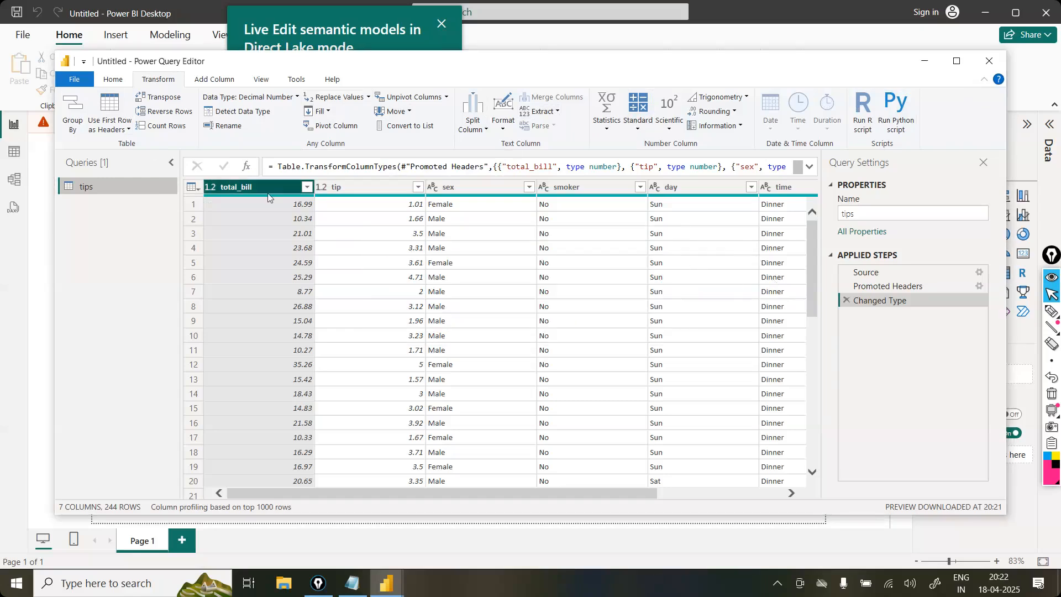
click(78, 80)
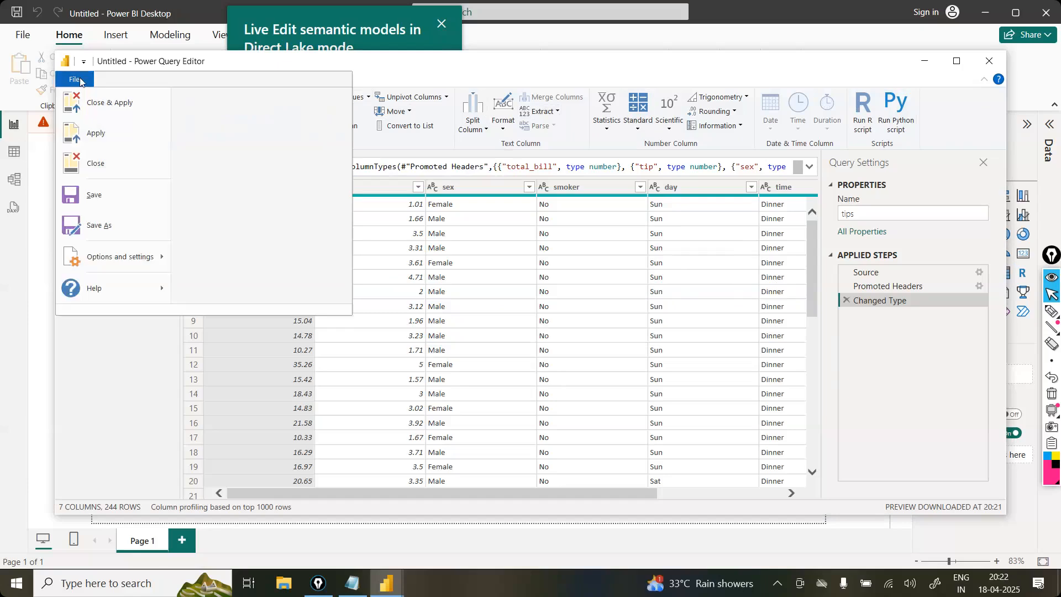
click(110, 108)
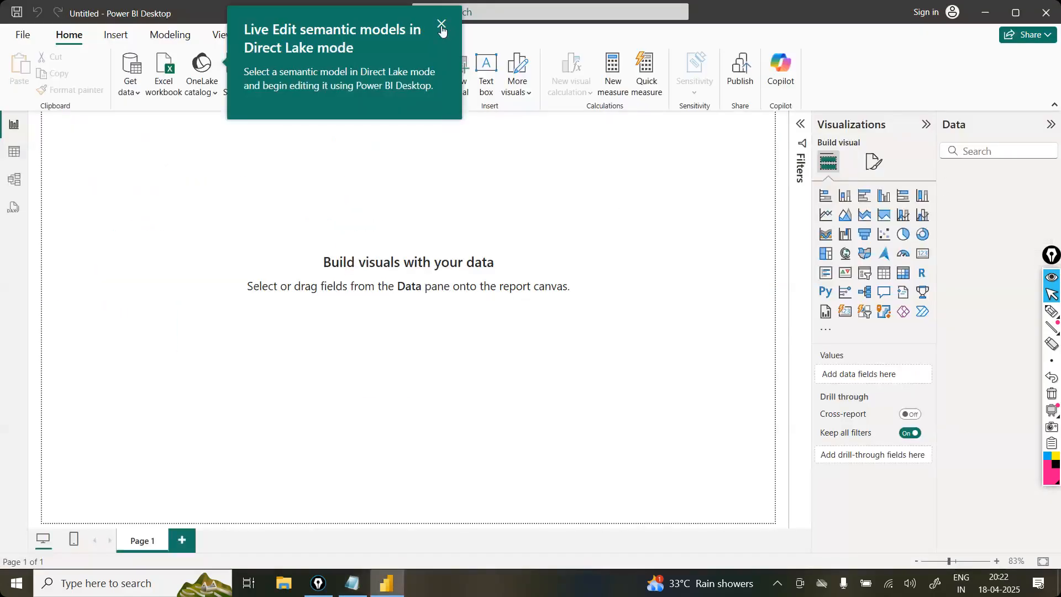
Step: Close the floating annotation toolbar and expand the tips table to list its fields
click(586, 258)
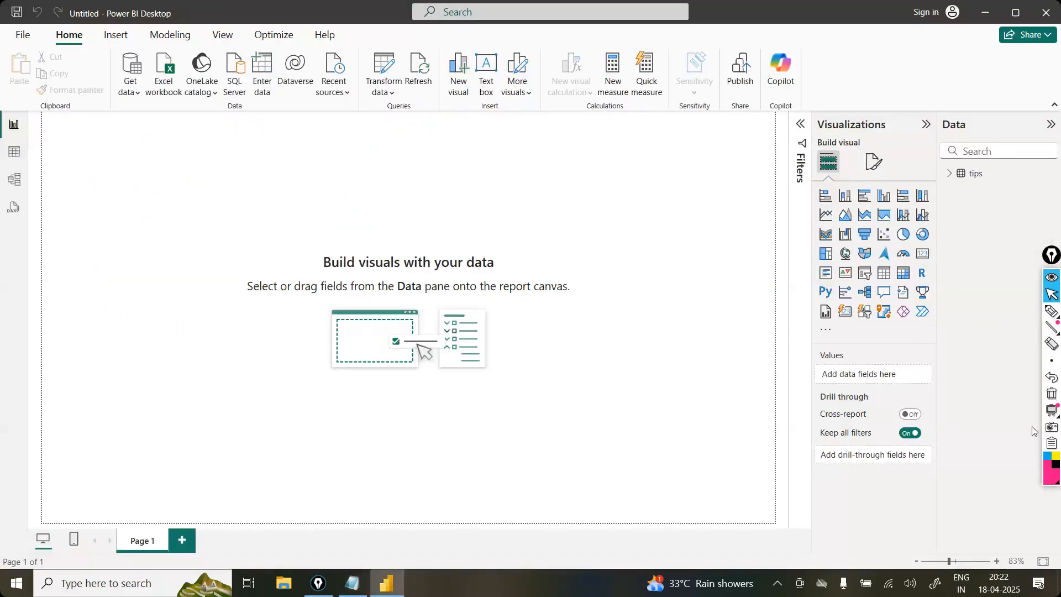
click(1052, 448)
click(1032, 477)
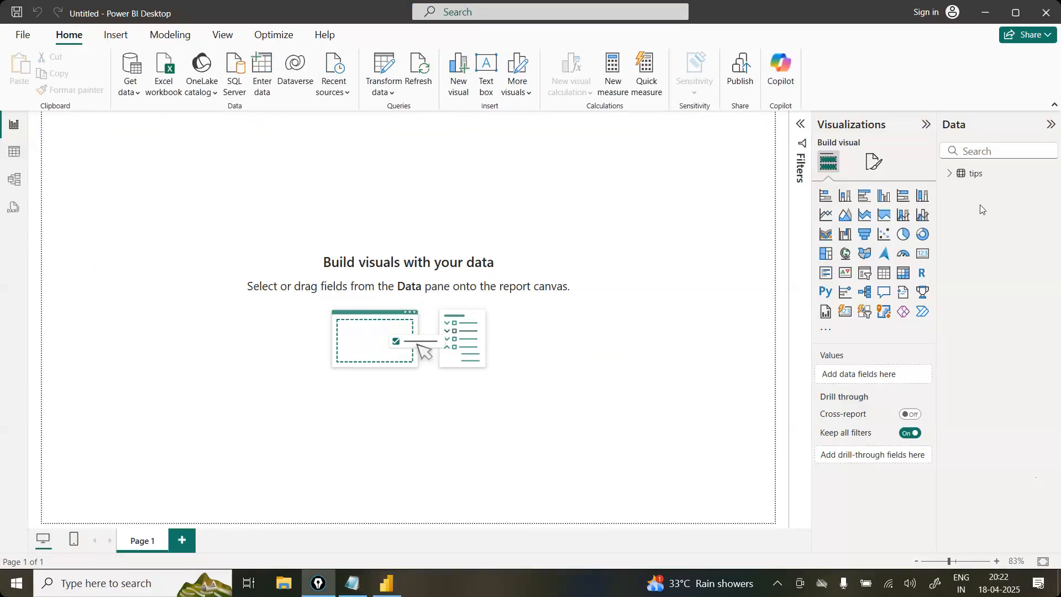
click(966, 172)
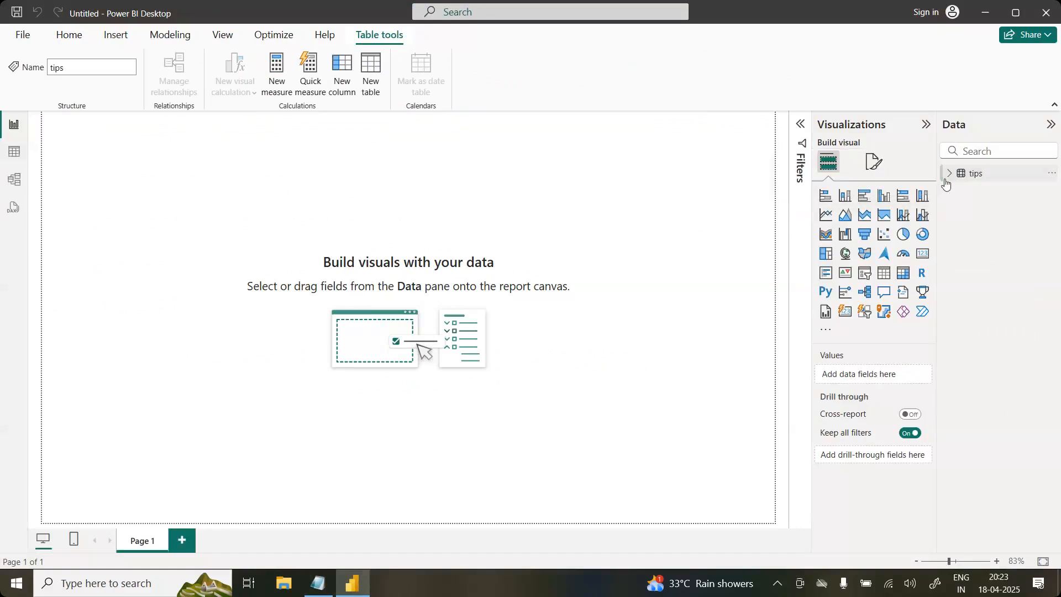
click(950, 173)
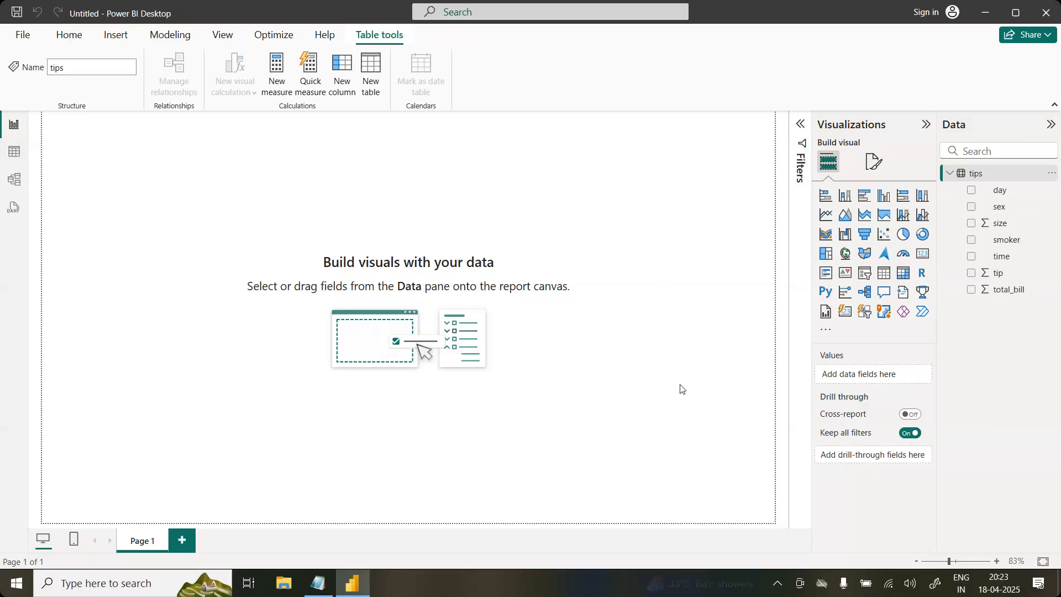
Step: Add an enlarged stacked column chart with sex on the X-axis and the count of sex on the Y-axis
click(843, 198)
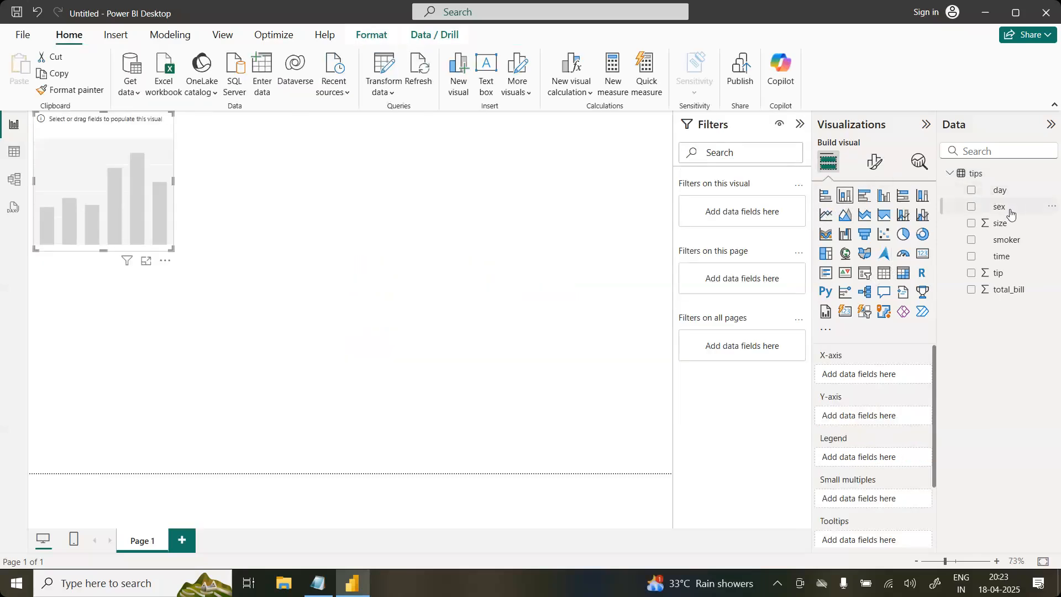
drag(1010, 214, 890, 380)
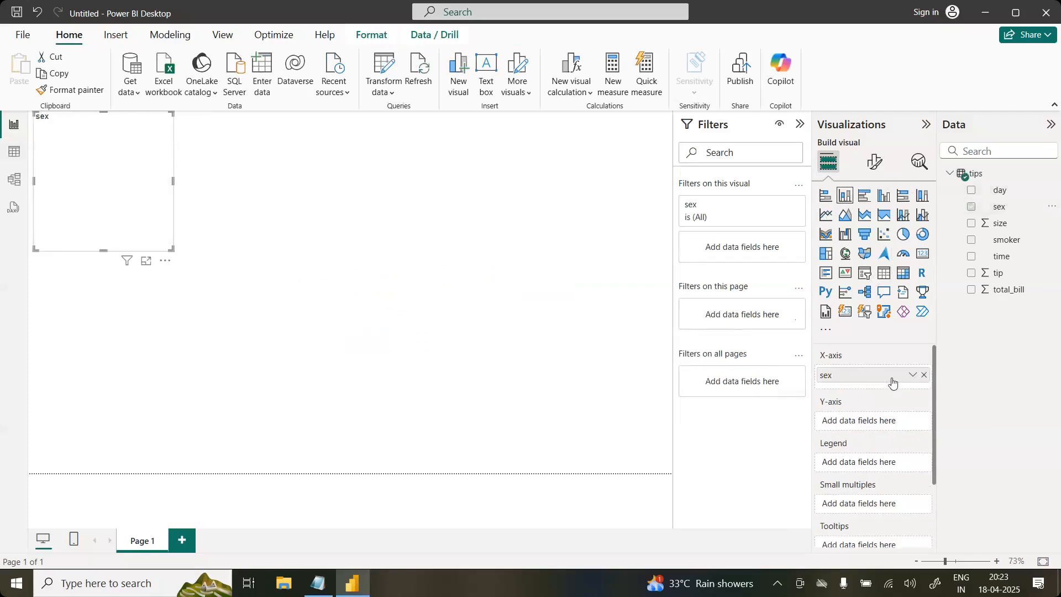
drag(173, 250, 303, 408)
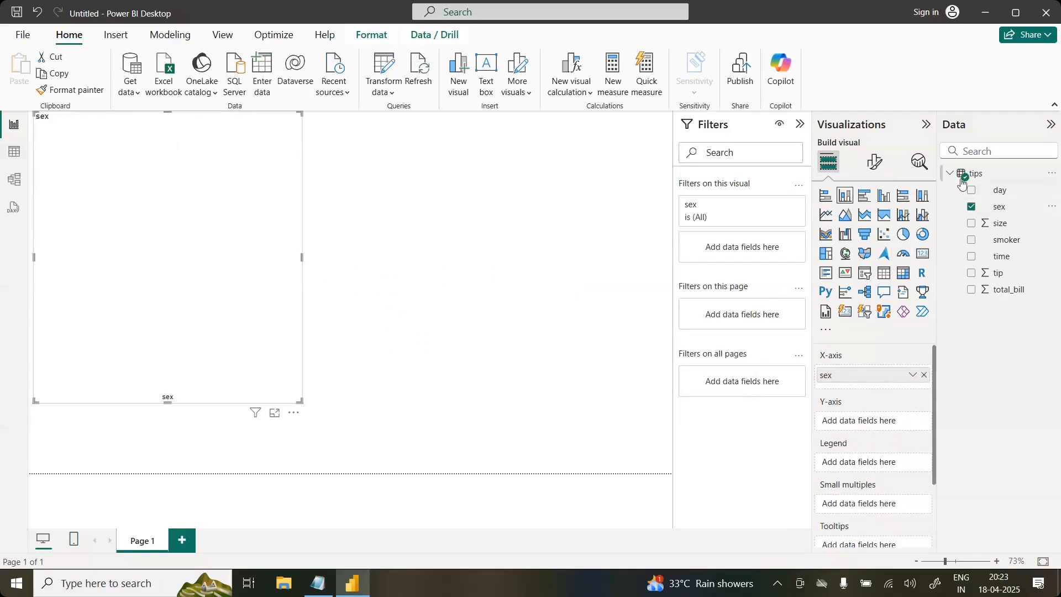
drag(1013, 211, 885, 423)
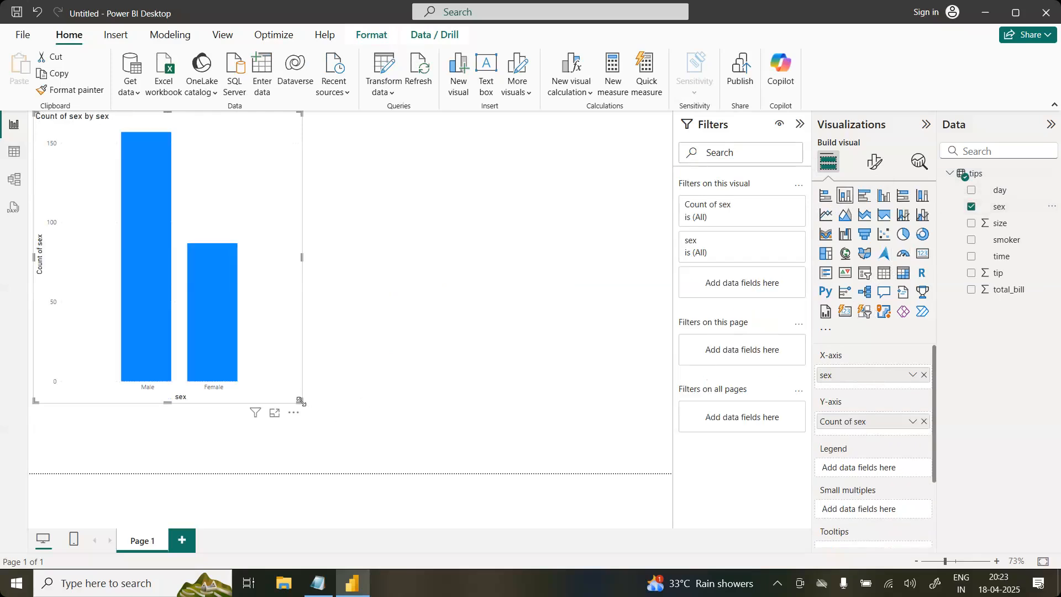
Step: Resize the sex count chart to a narrower, slightly shorter frame and deselect it
drag(300, 402, 266, 311)
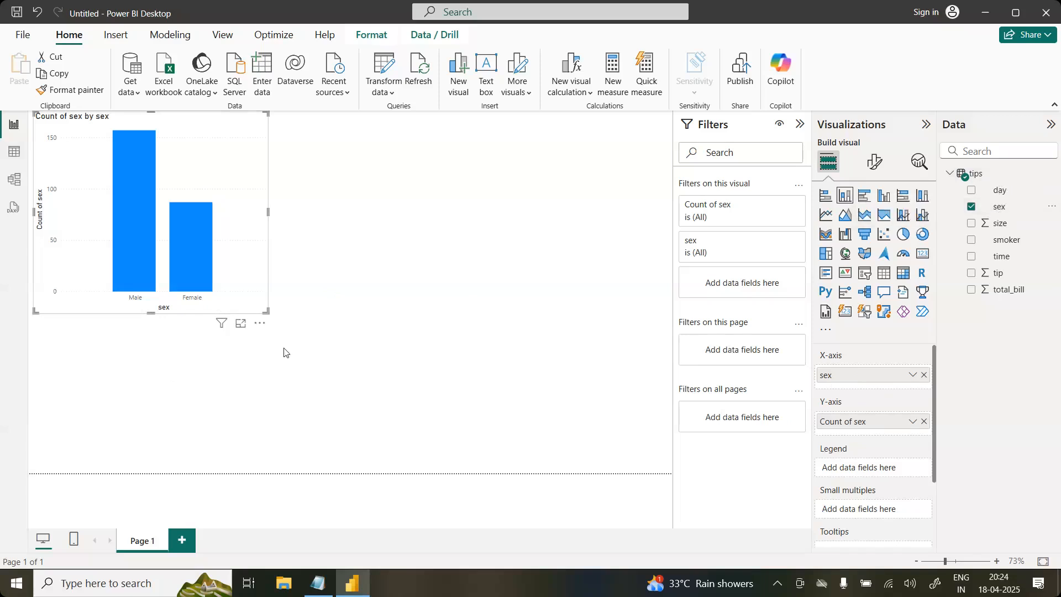
drag(267, 312, 230, 385)
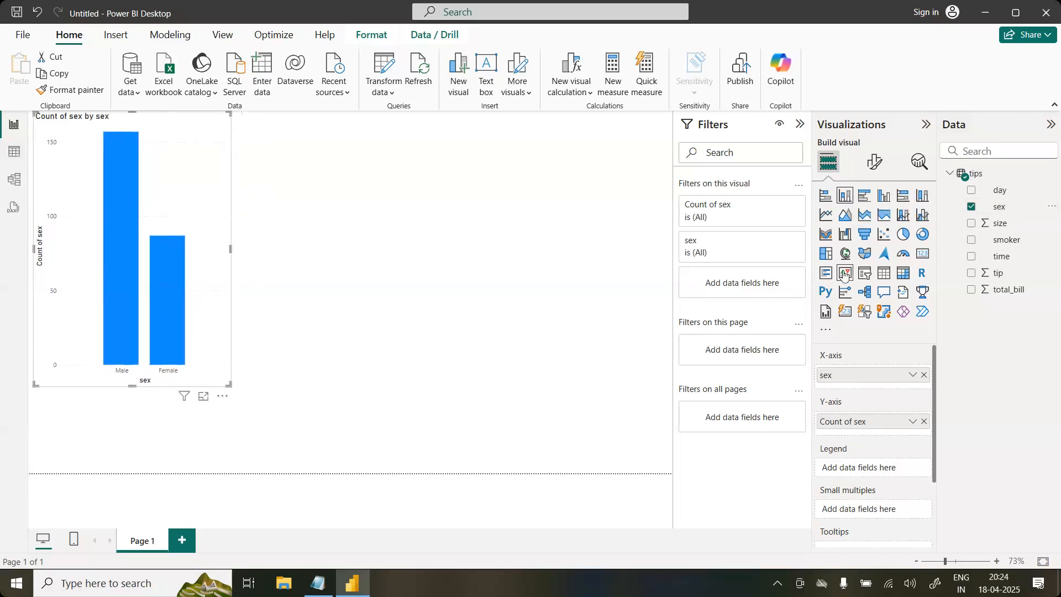
click(532, 341)
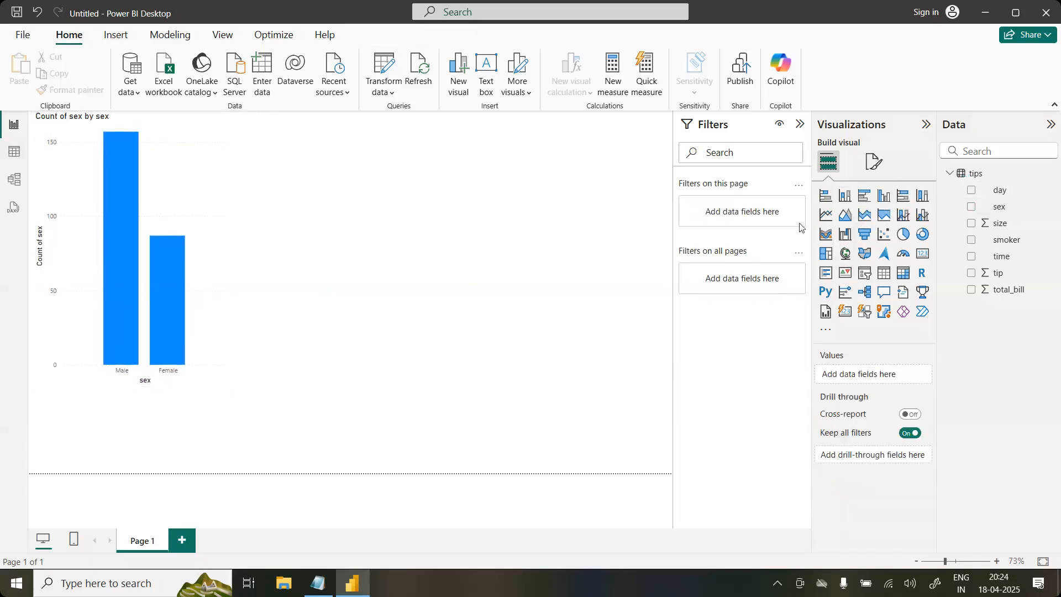
Step: Add an enlarged stacked column chart beside the sex count chart, with sex on the X-axis and sum of total_bill on the Y-axis
click(846, 200)
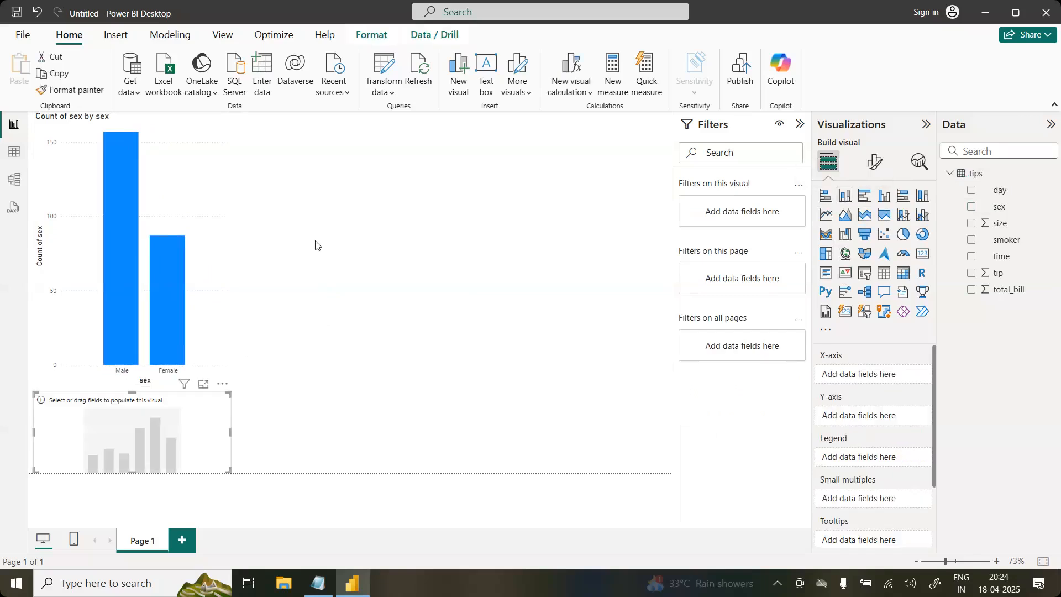
drag(179, 419, 391, 145)
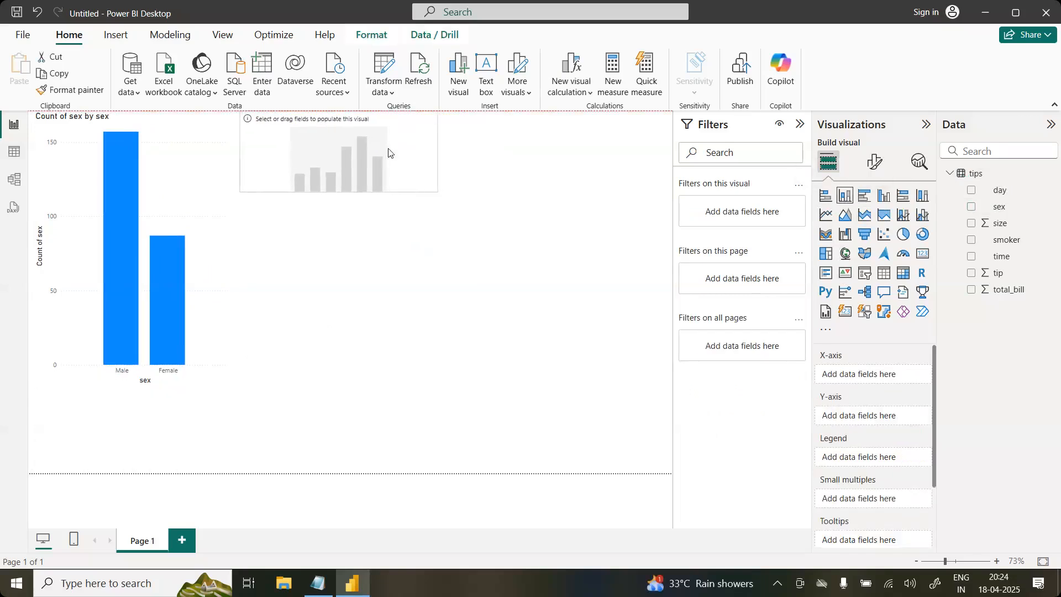
drag(437, 189, 475, 343)
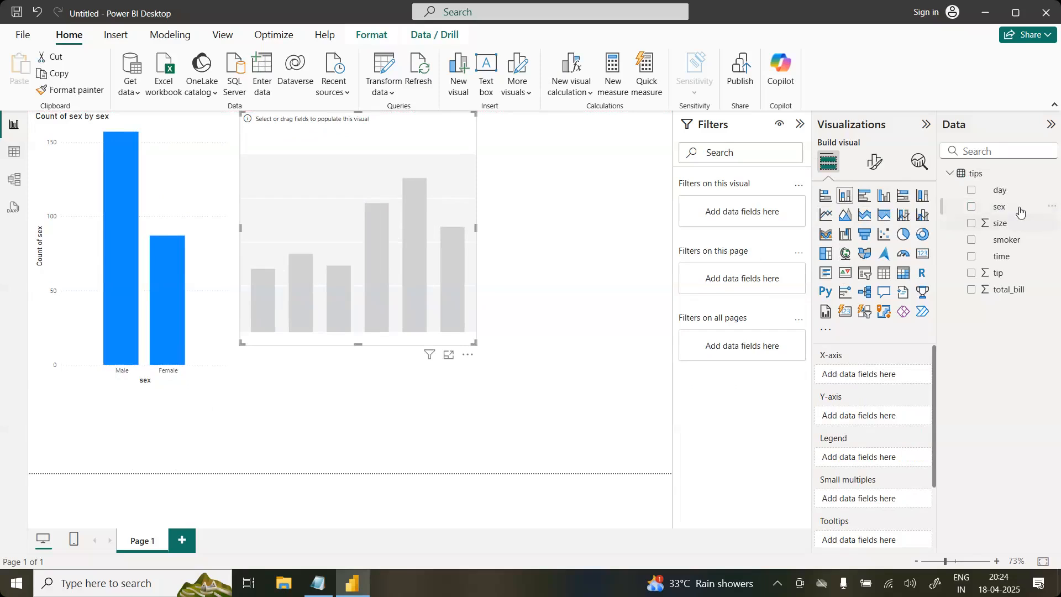
drag(1021, 213, 902, 379)
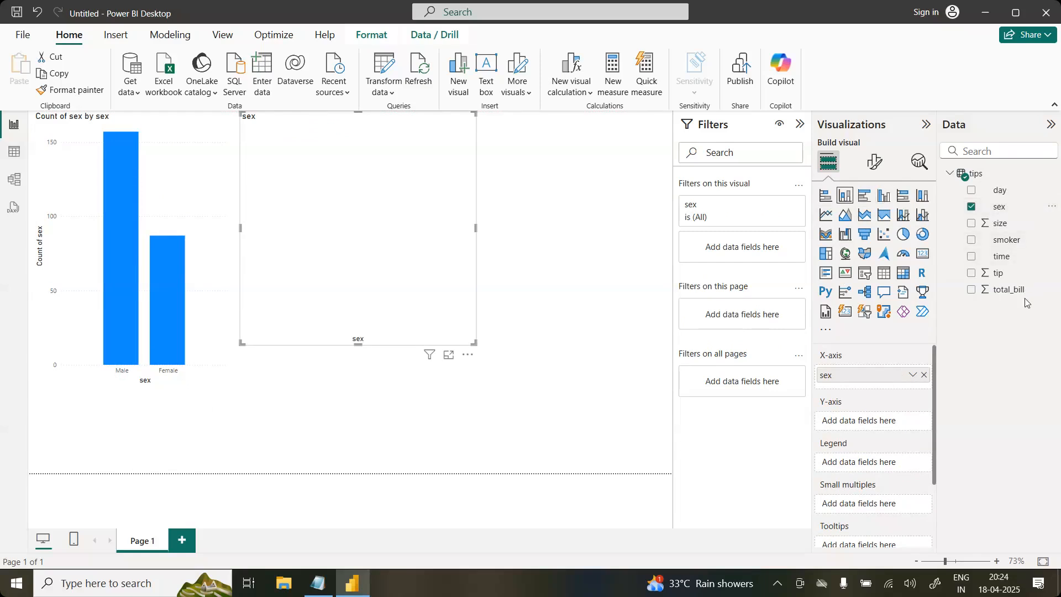
drag(1024, 293, 887, 424)
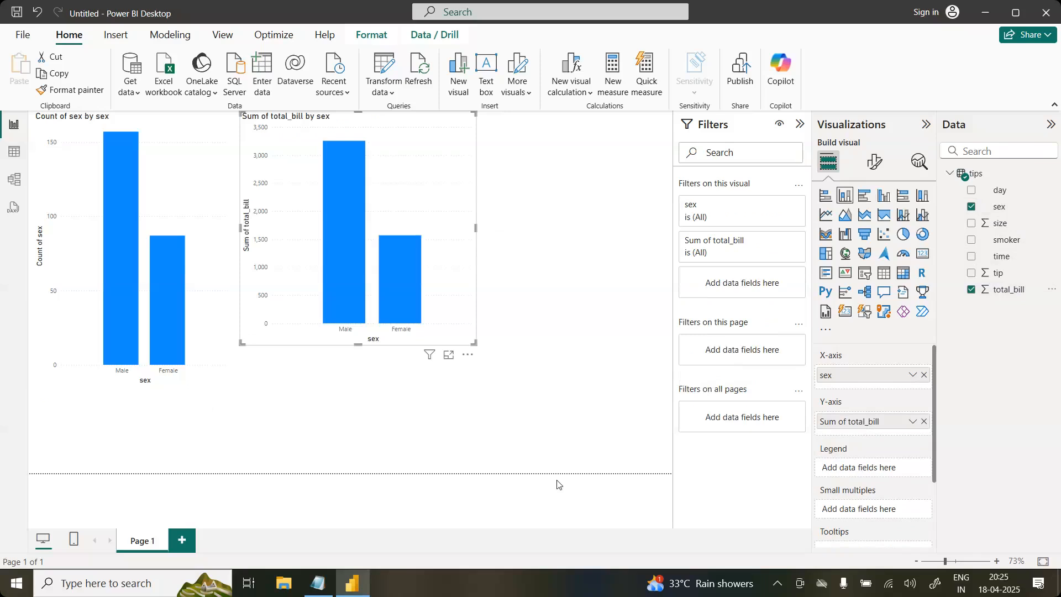
Step: Resize the total_bill chart to match the height and width of the sex count chart, and deselect it
drag(475, 343, 479, 387)
click(571, 355)
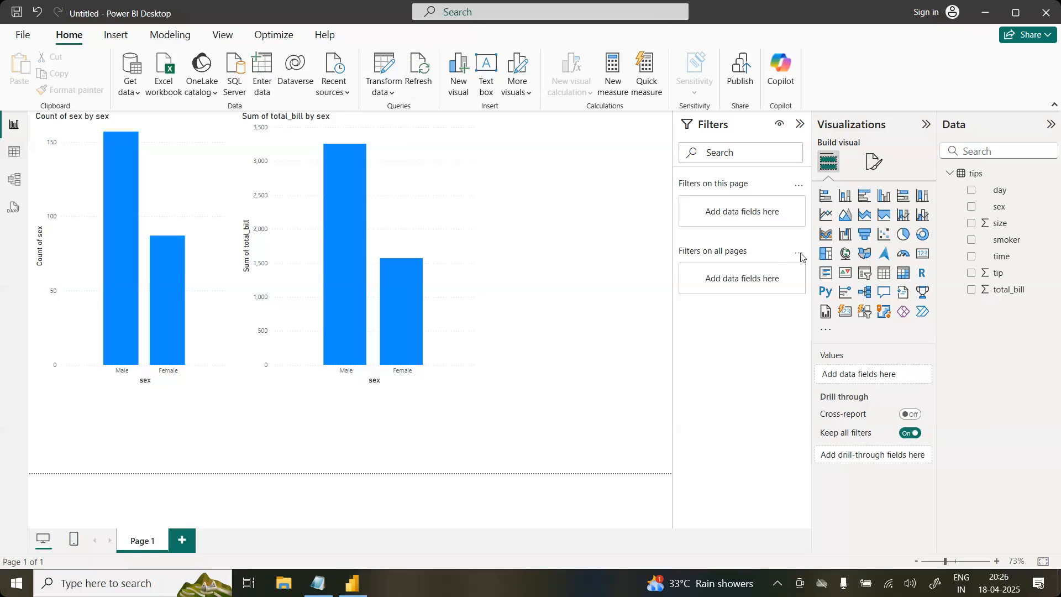
click(843, 376)
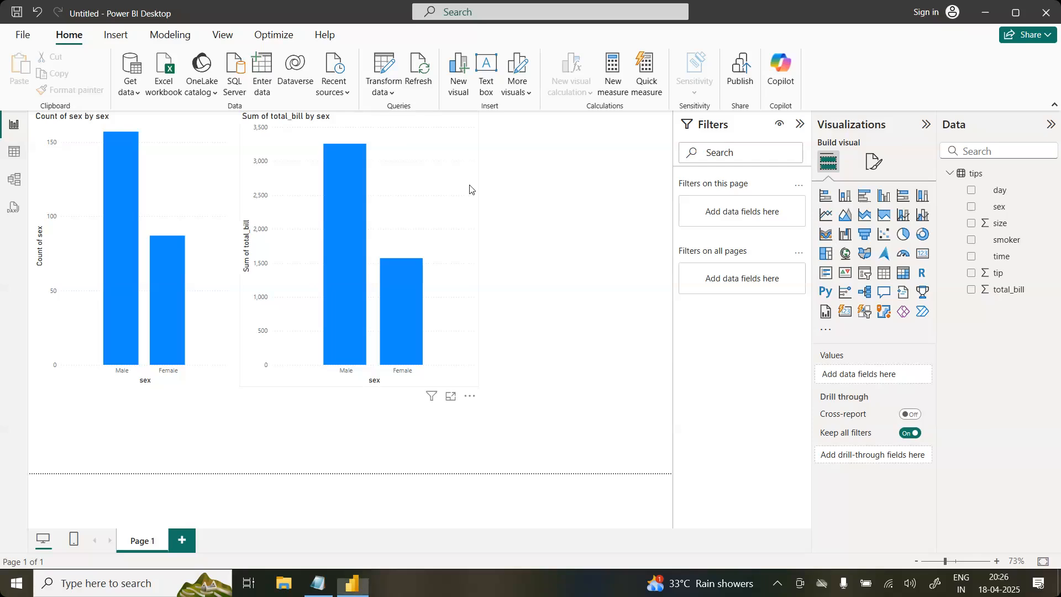
click(483, 243)
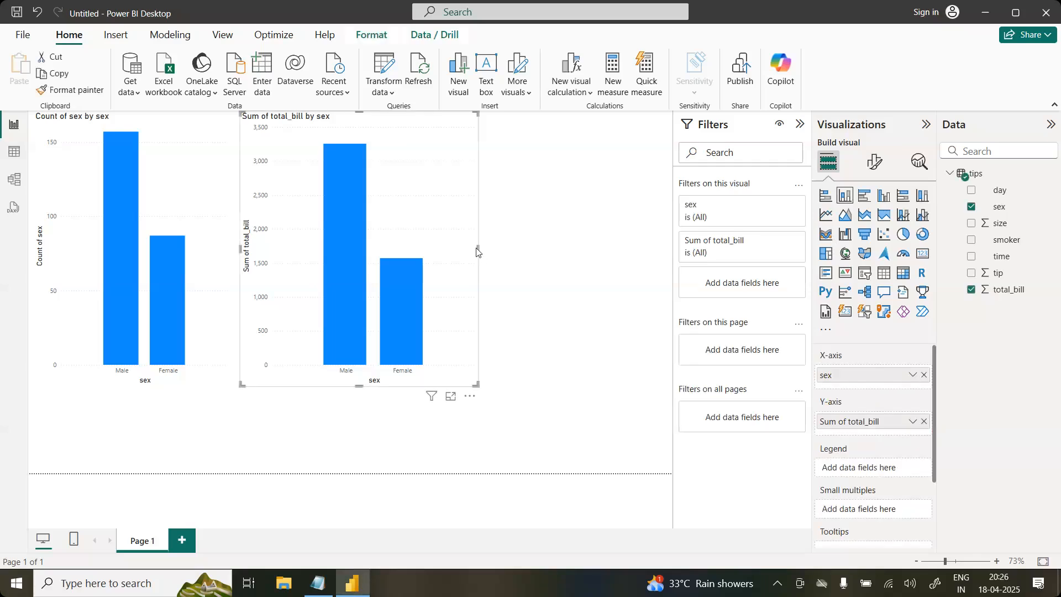
drag(478, 250, 440, 258)
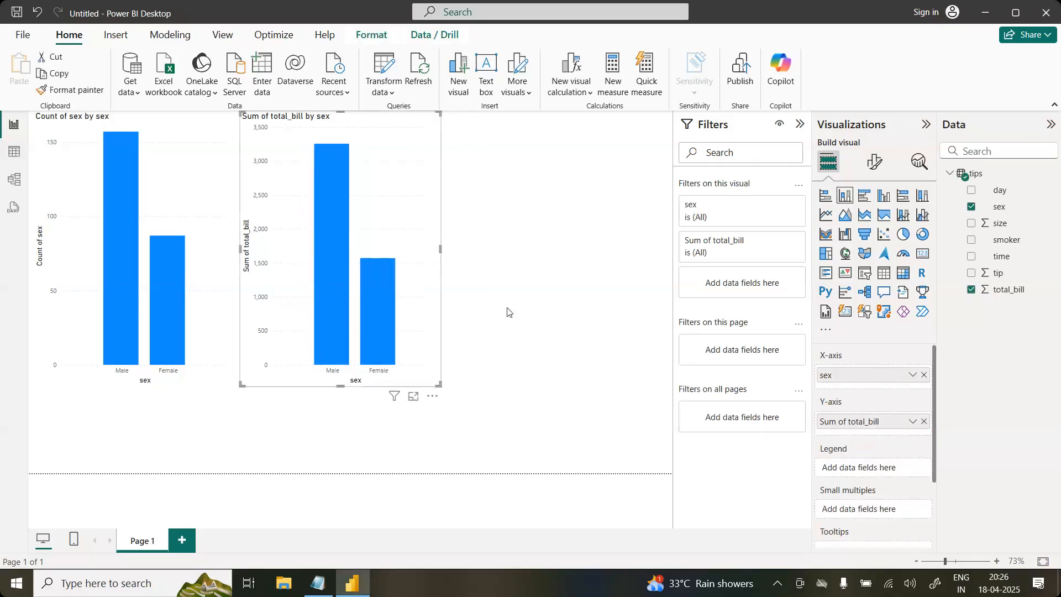
click(522, 328)
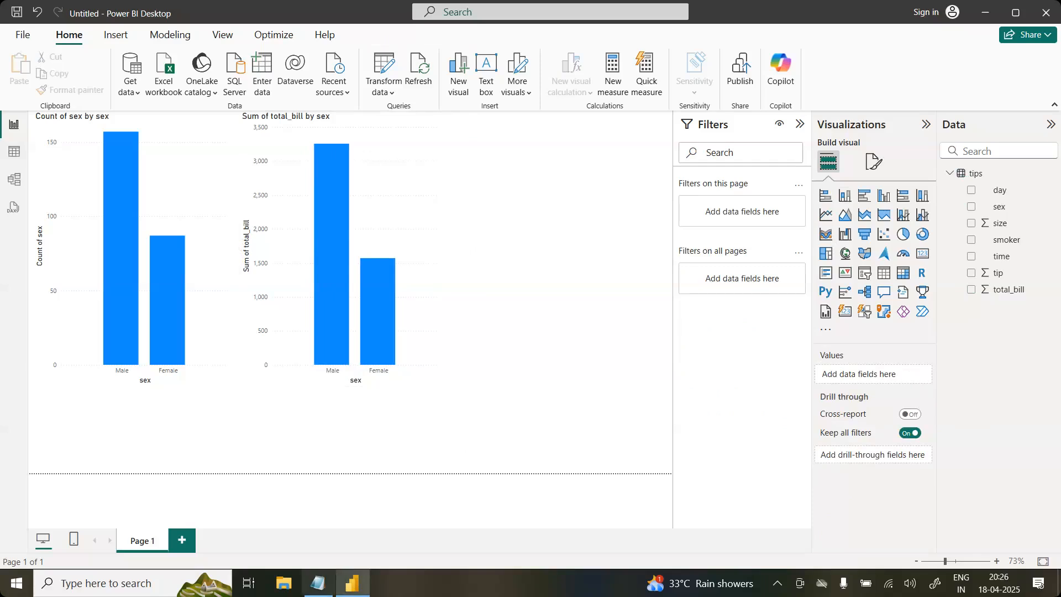
Step: Minimise Notepad, launch Google Chrome and open the bookmarked 07.30 PM Data Analytics folder in Google Drive
click(347, 585)
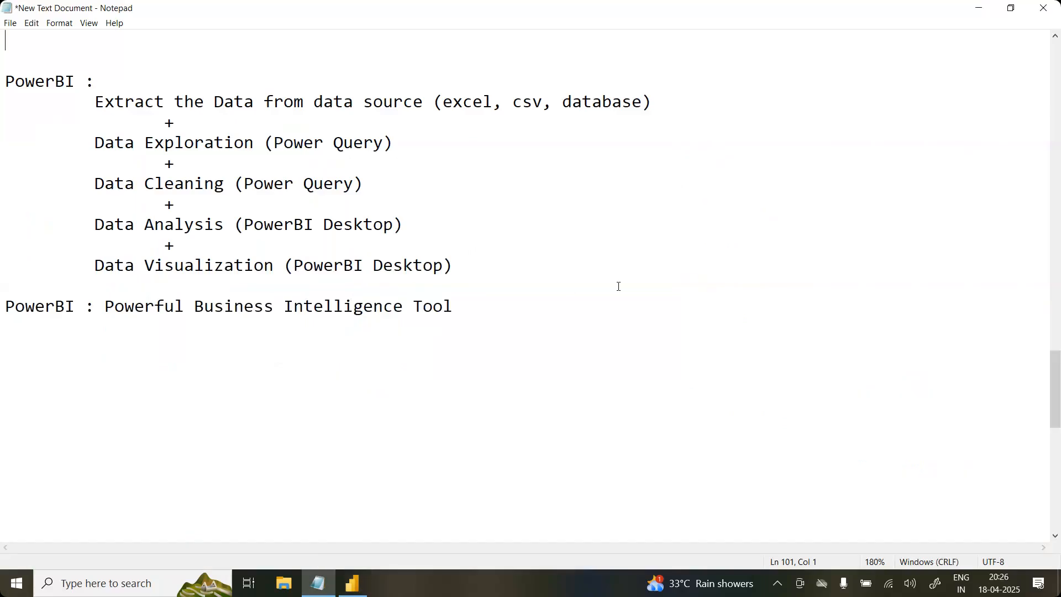
click(978, 8)
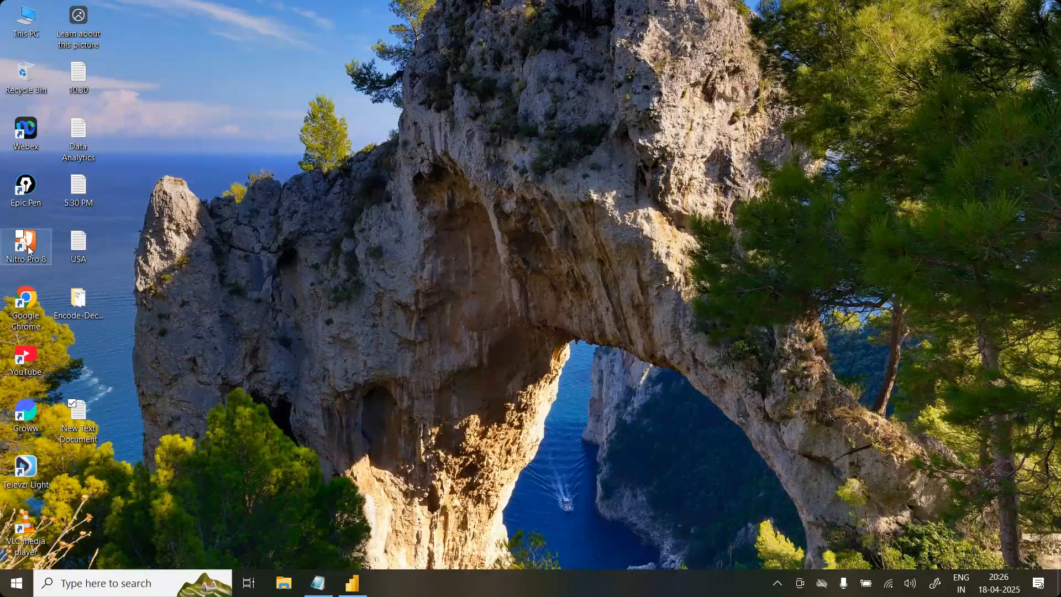
double_click(37, 317)
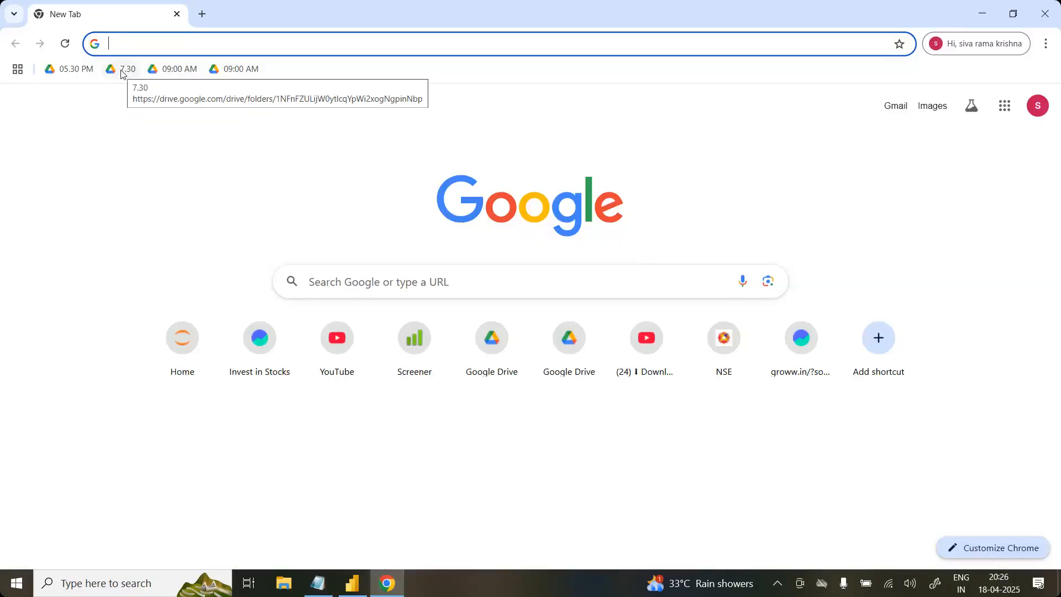
click(122, 72)
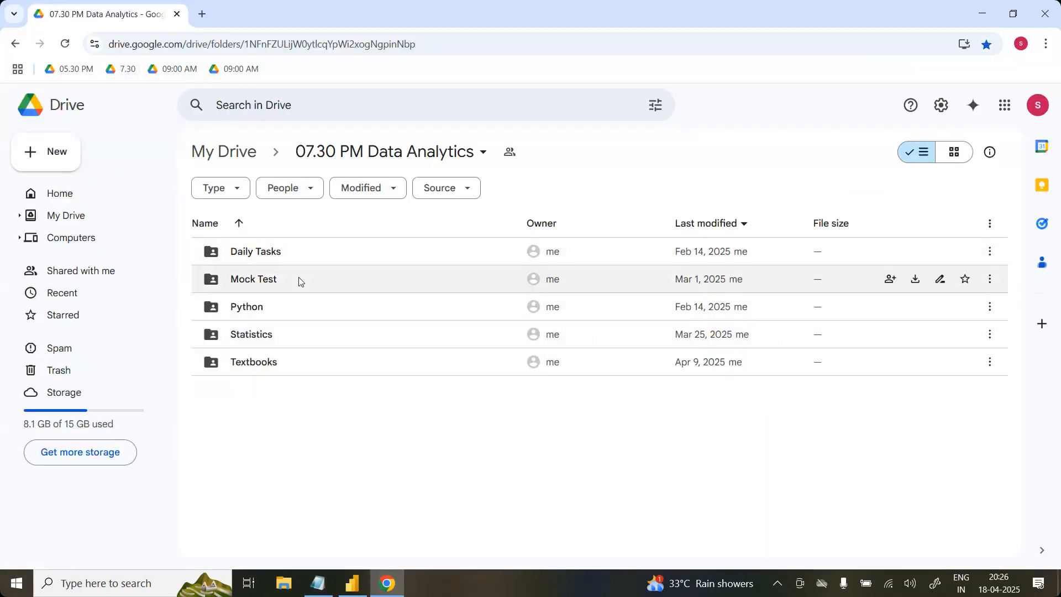
Step: Open the Python folder, backing out of its 02. Python for Data Science subfolder
click(287, 314)
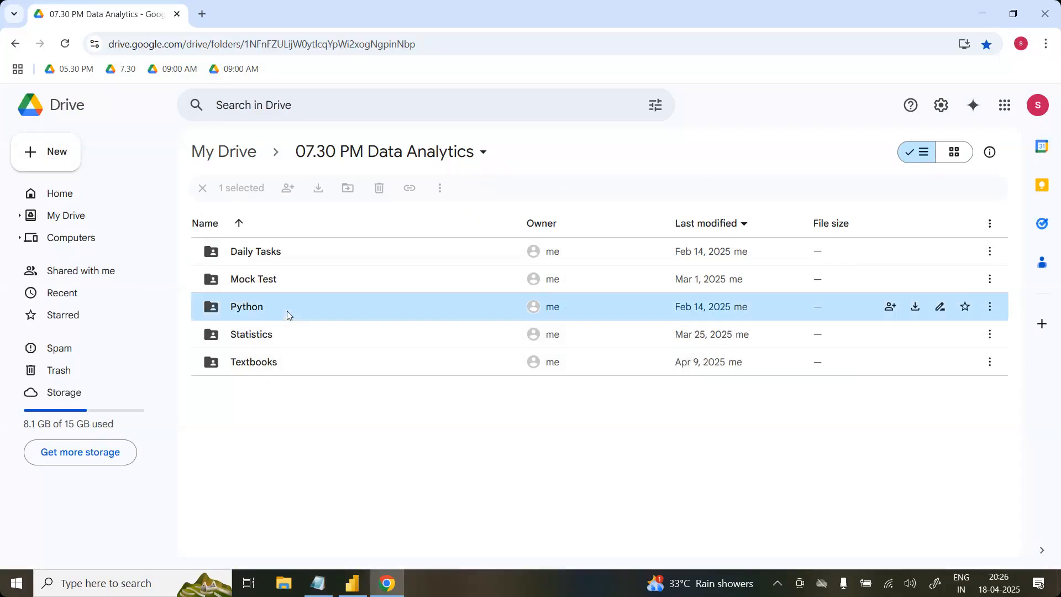
double_click(287, 315)
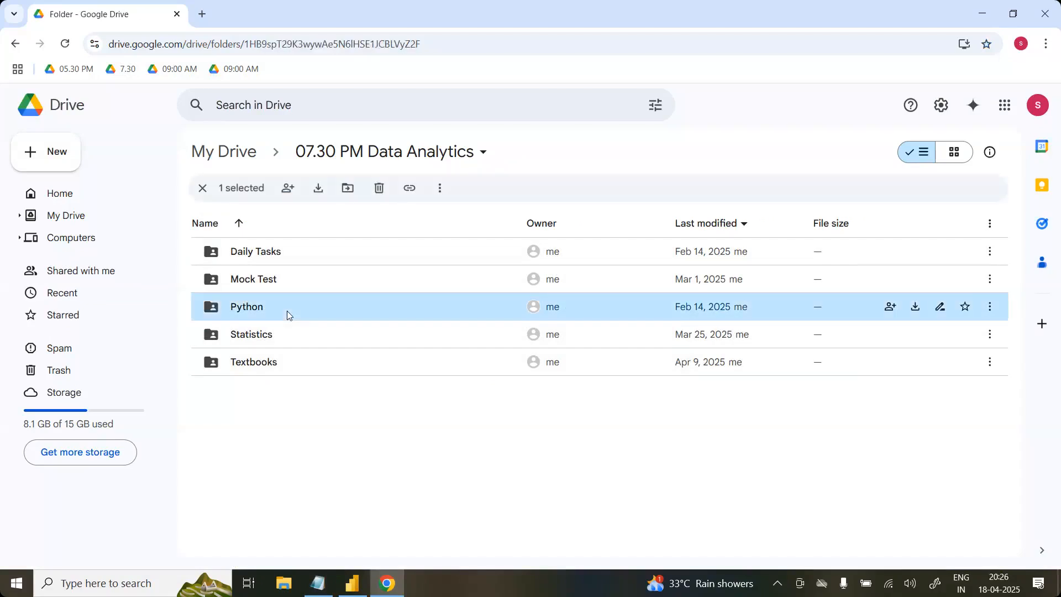
double_click(287, 310)
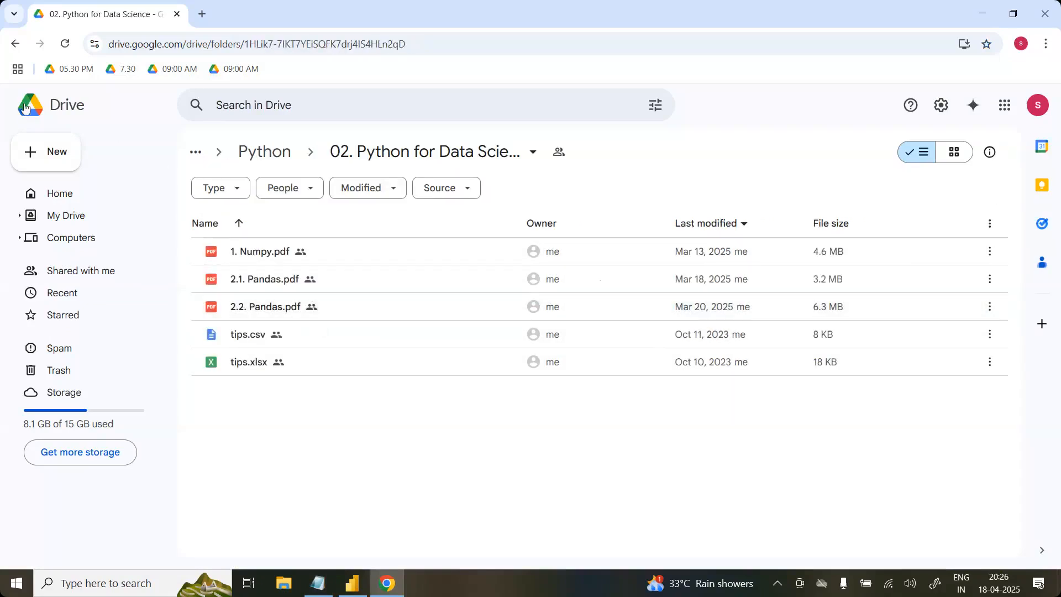
click(15, 44)
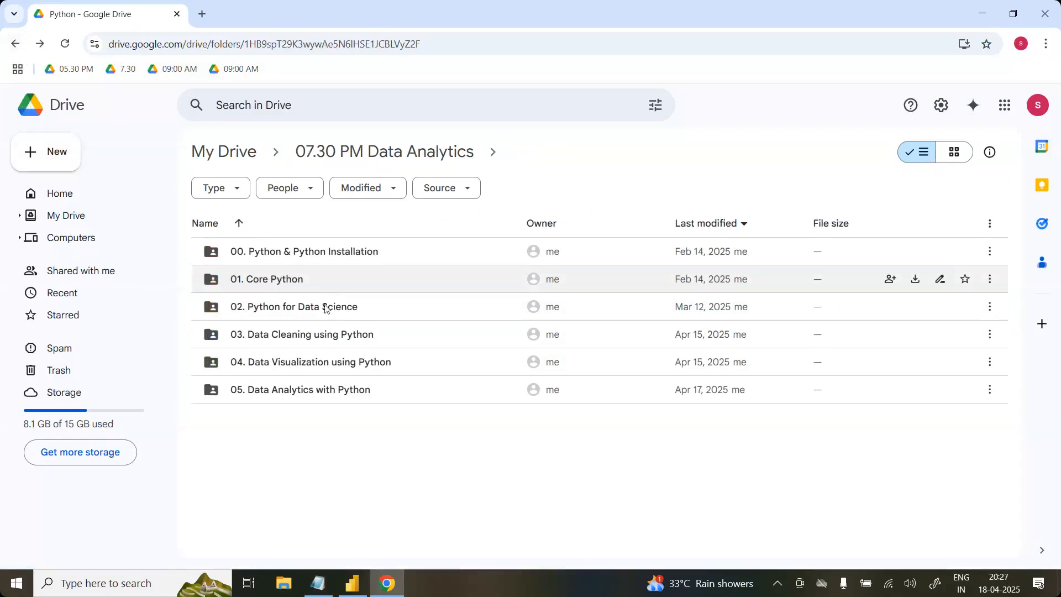
Step: Open Seaborn.pdf from the 04. Data Visualization using Python folder and find the smoker and tip catplot example on page 18
click(323, 361)
double_click(324, 361)
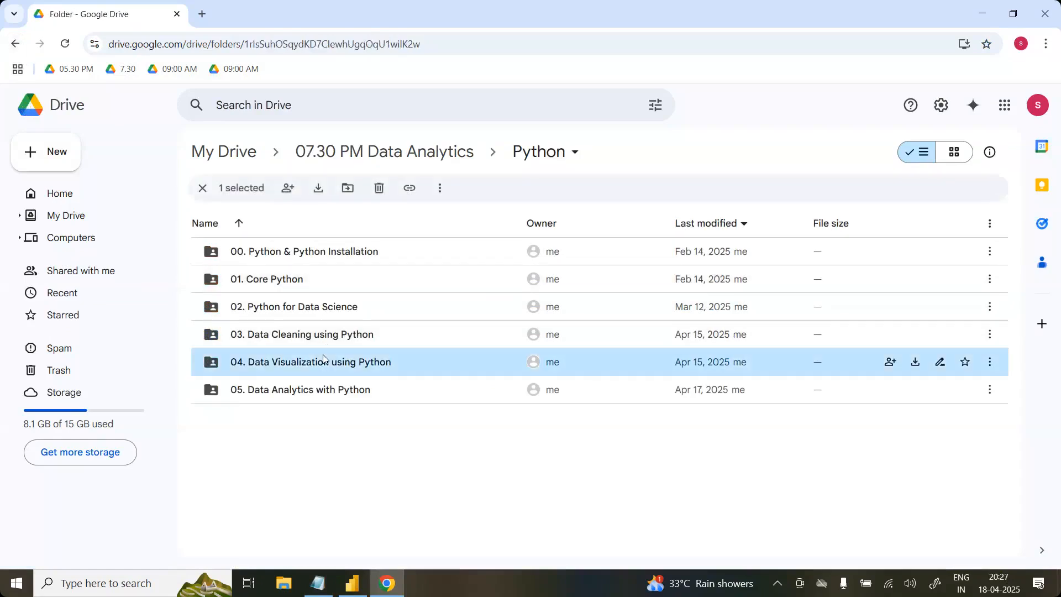
click(271, 279)
double_click(270, 276)
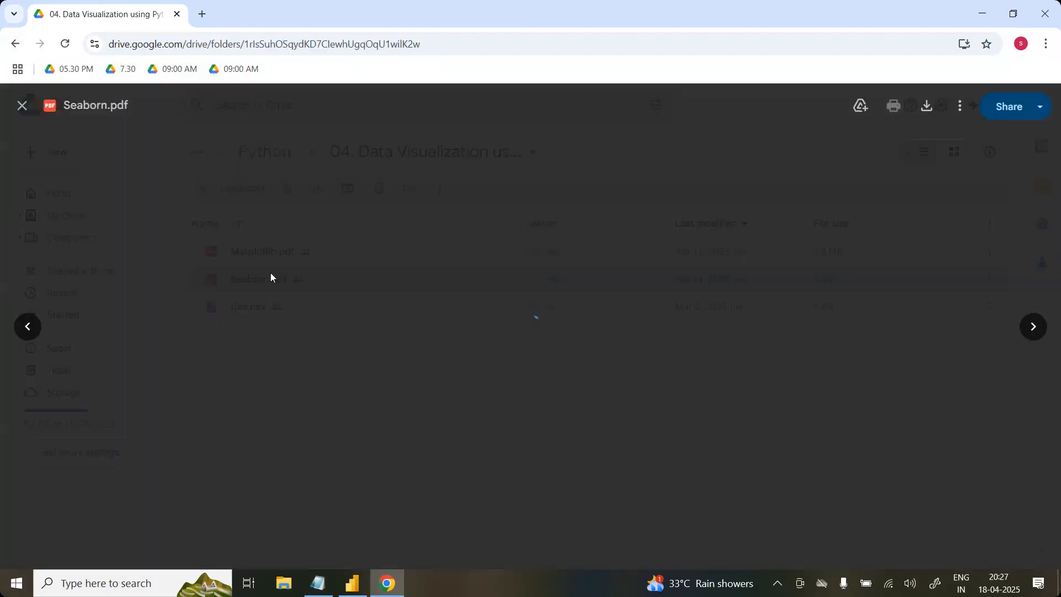
scroll(531, 348, down, 20)
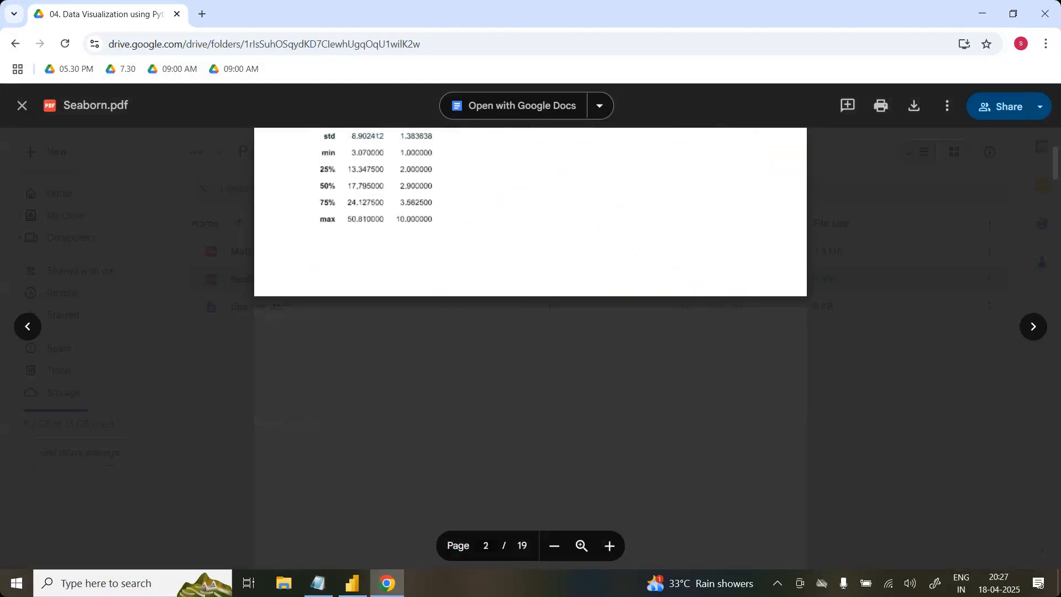
scroll(530, 349, down, 20)
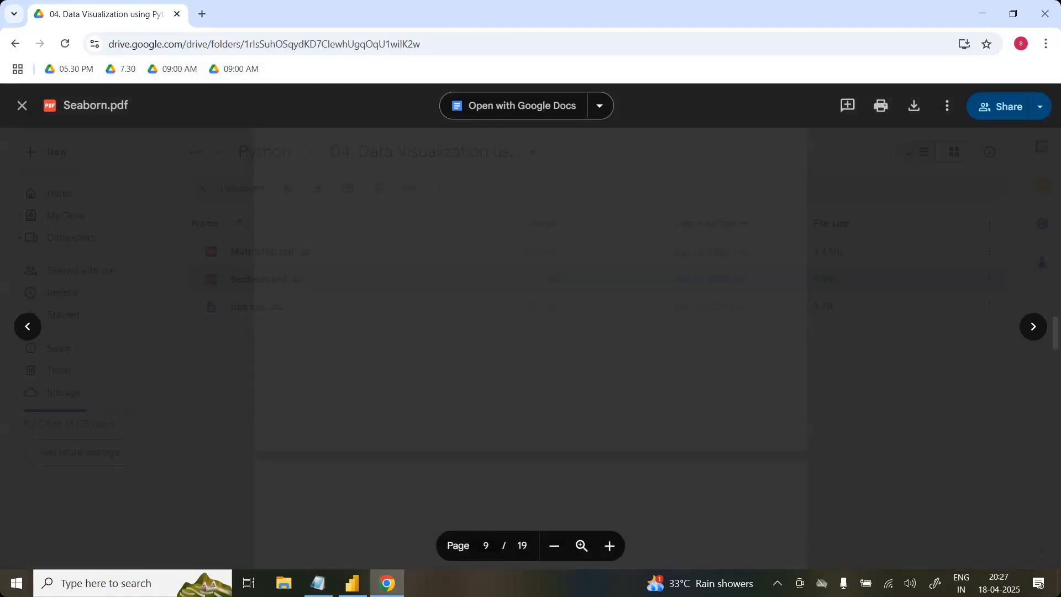
scroll(530, 348, down, 20)
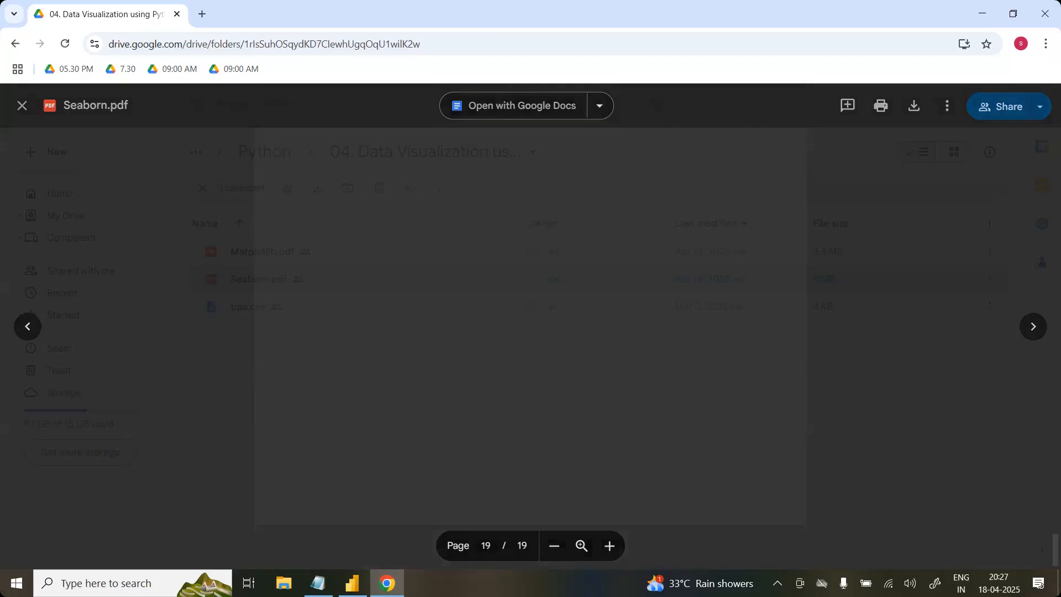
scroll(530, 349, up, 10)
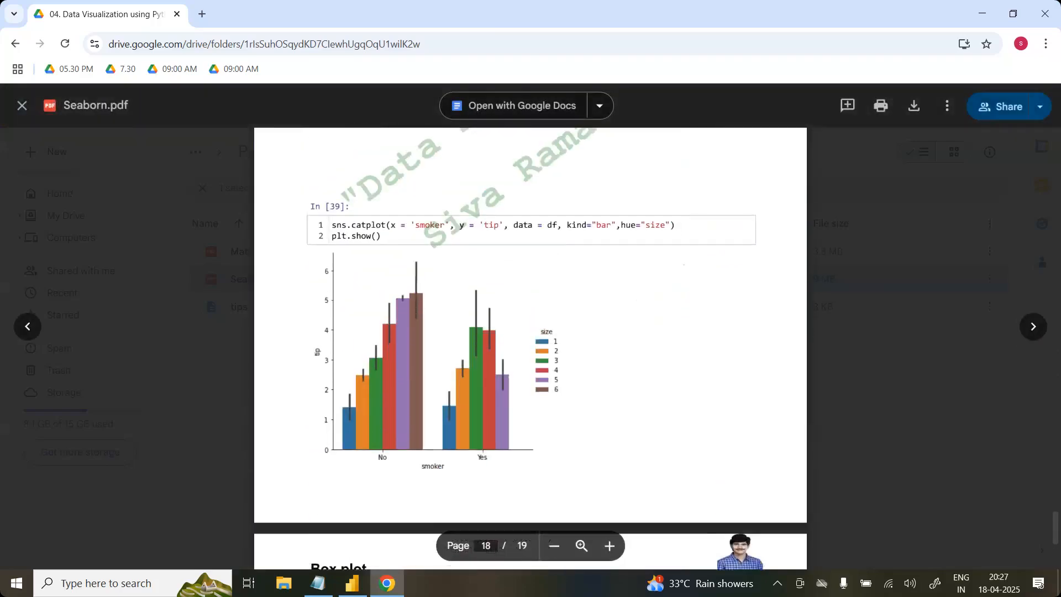
scroll(353, 382, down, 1)
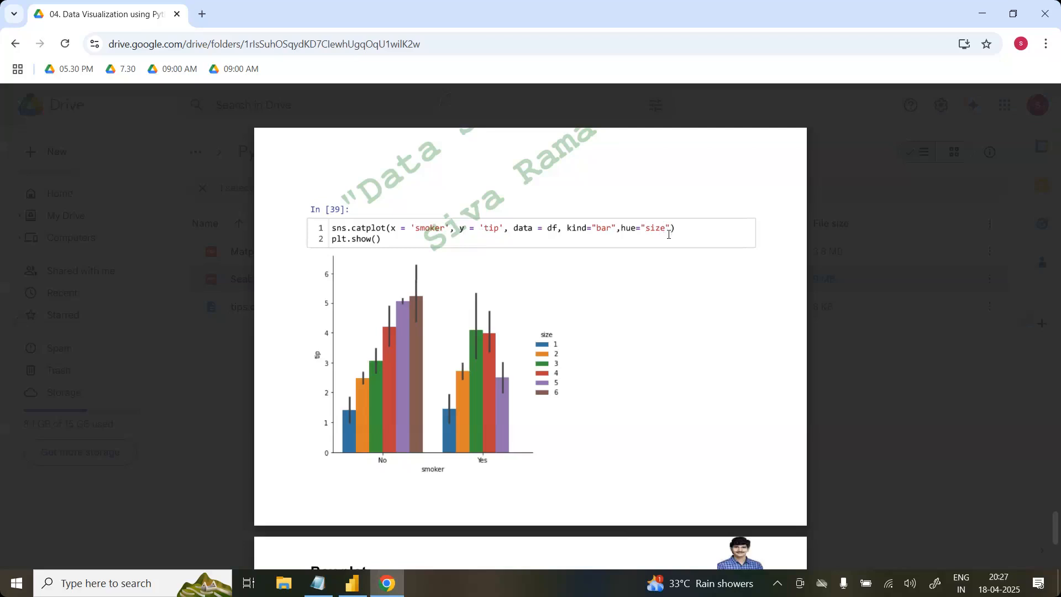
Step: Switch to Power BI Desktop and add a clustered column chart beside the total_bill chart, enlarged to the same height
click(363, 587)
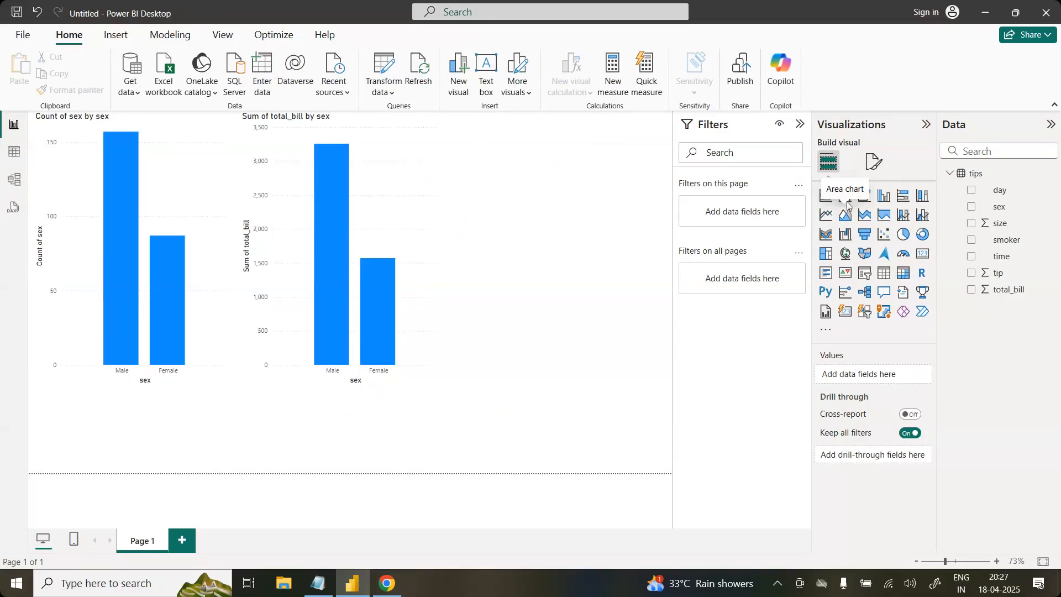
click(883, 199)
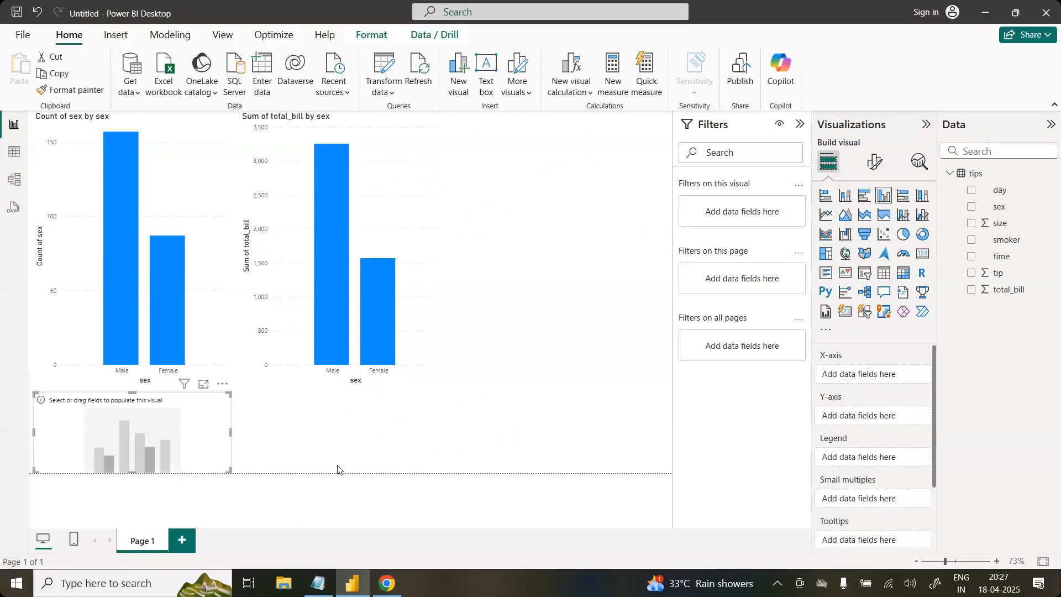
drag(167, 448, 590, 169)
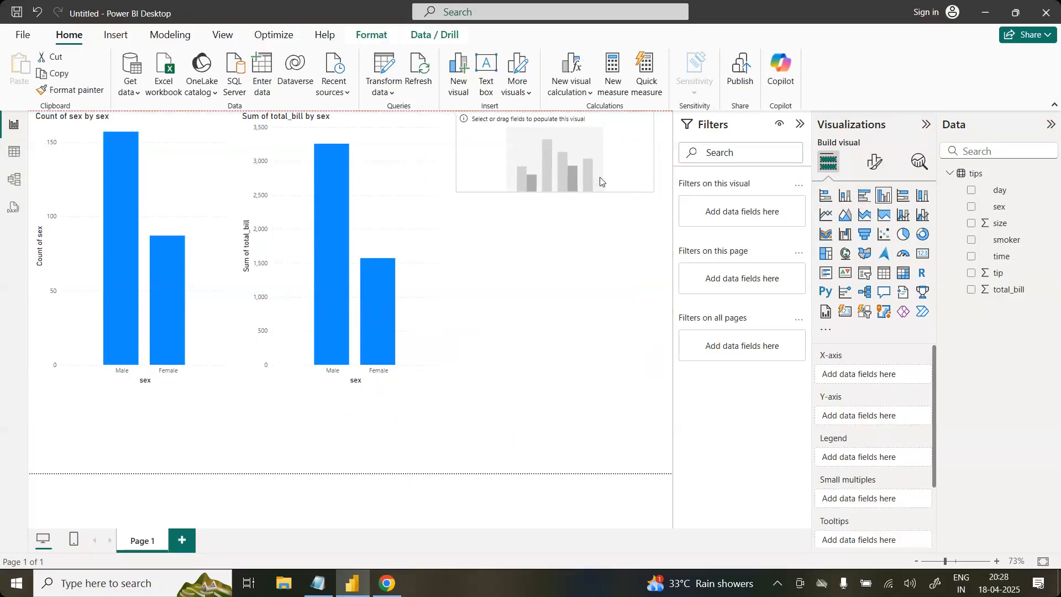
drag(654, 190, 671, 385)
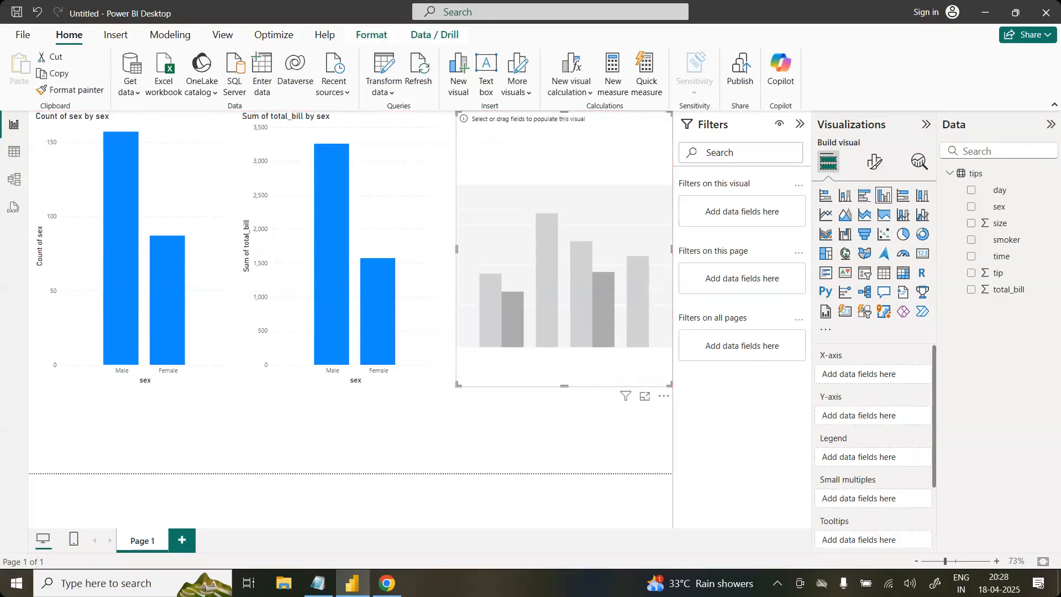
Step: Following the catplot example in Seaborn.pdf, assign smoker to the new chart's X-axis and sum of tip to its Y-axis
click(387, 583)
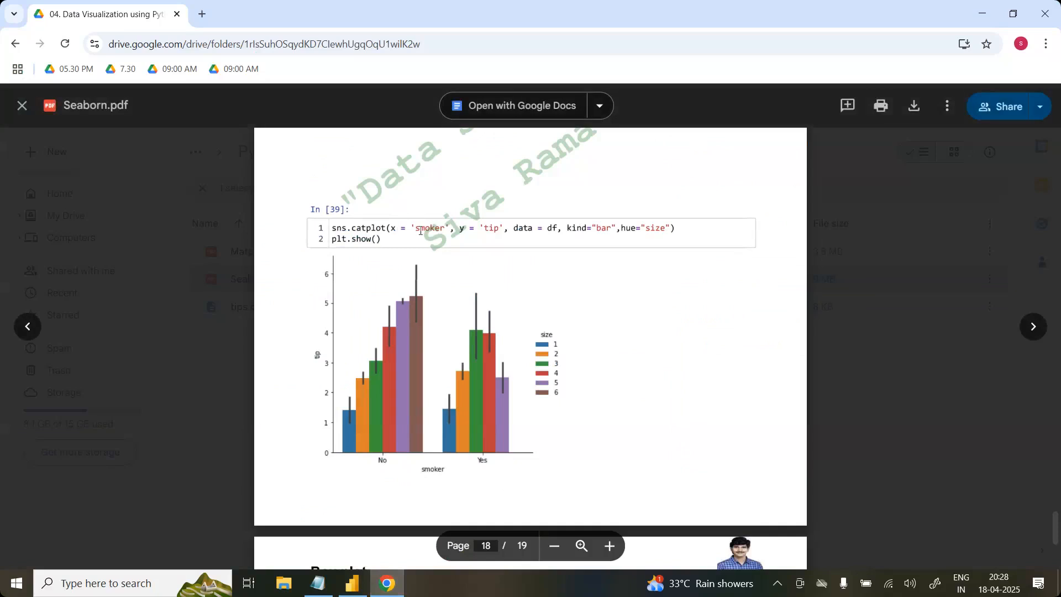
click(390, 592)
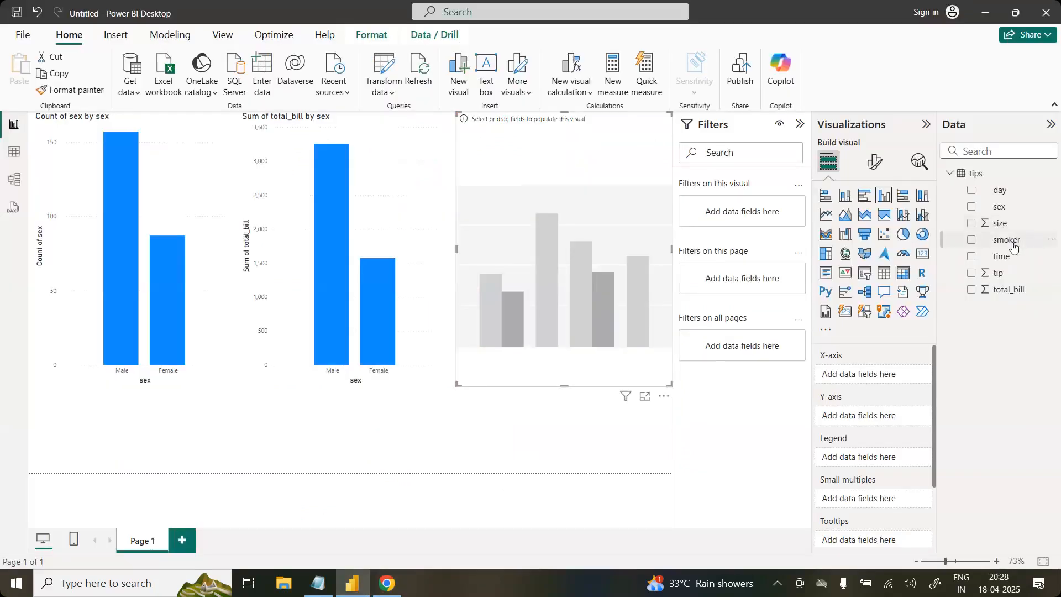
drag(1009, 244, 886, 378)
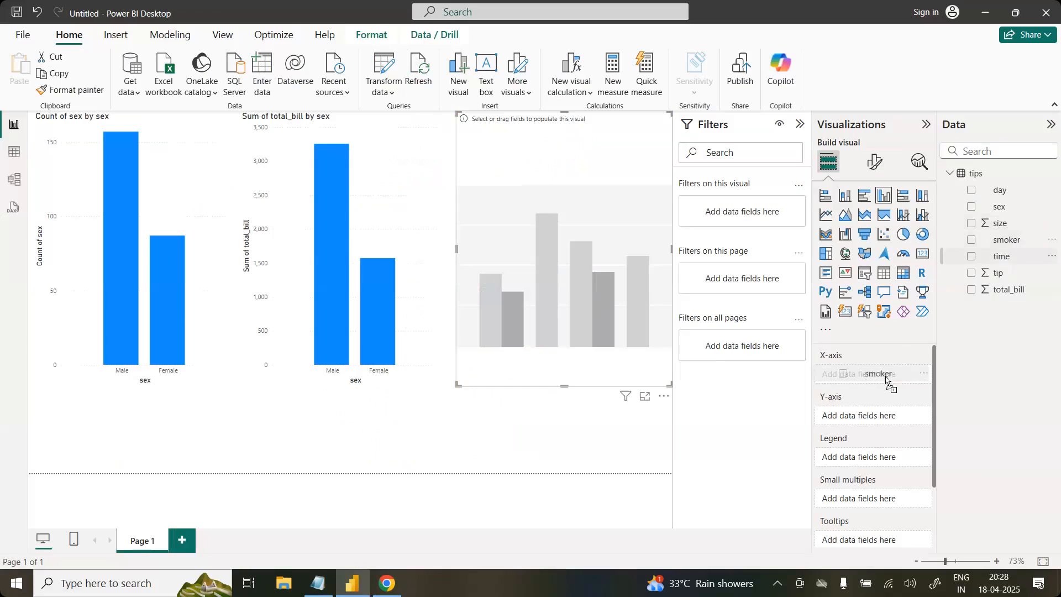
drag(886, 378, 886, 378)
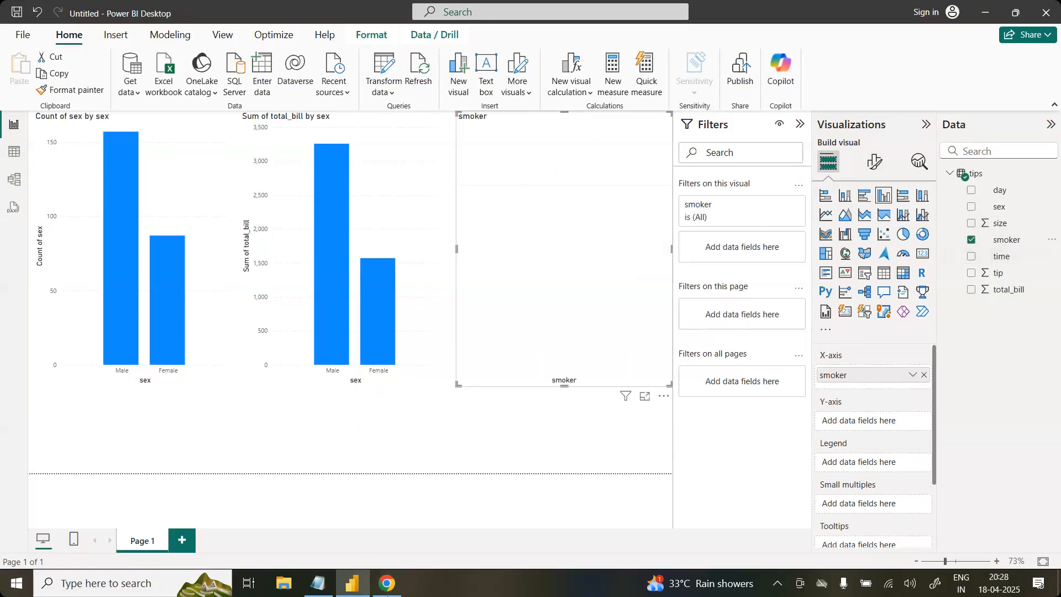
click(387, 584)
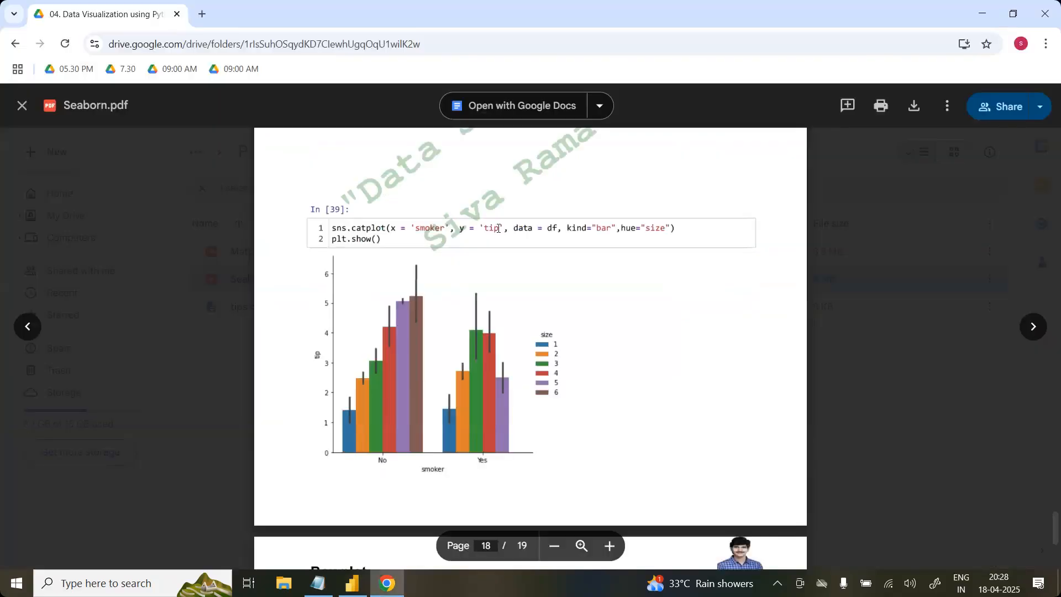
click(398, 590)
mouse_move(1016, 276)
mouse_down()
mouse_move(827, 421)
mouse_move(894, 423)
mouse_up()
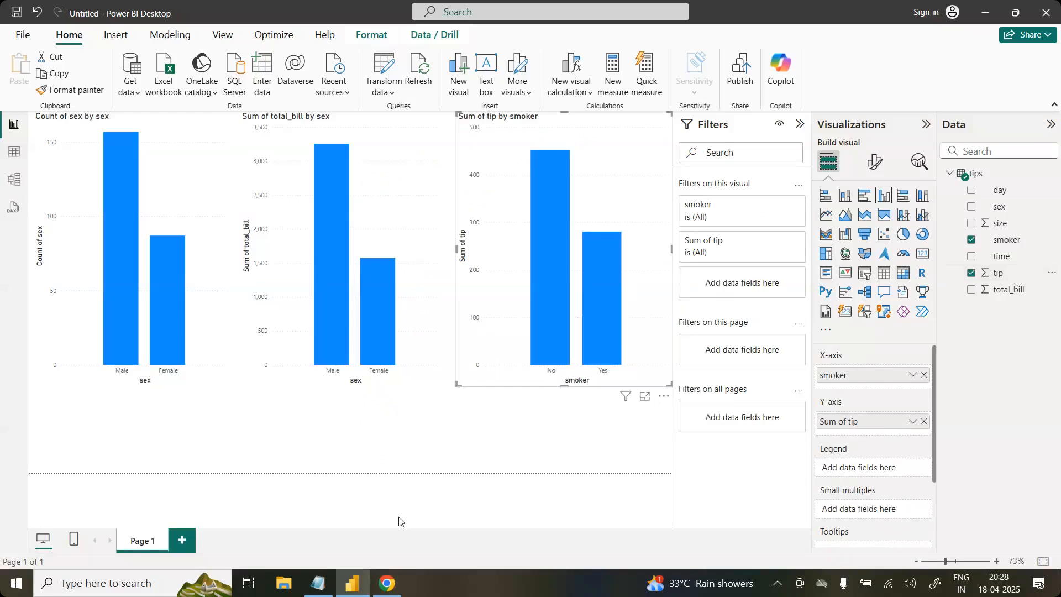
Step: Following the hue in the Seaborn.pdf catplot, assign size as the legend of the smoker chart and compare it with the example
click(386, 587)
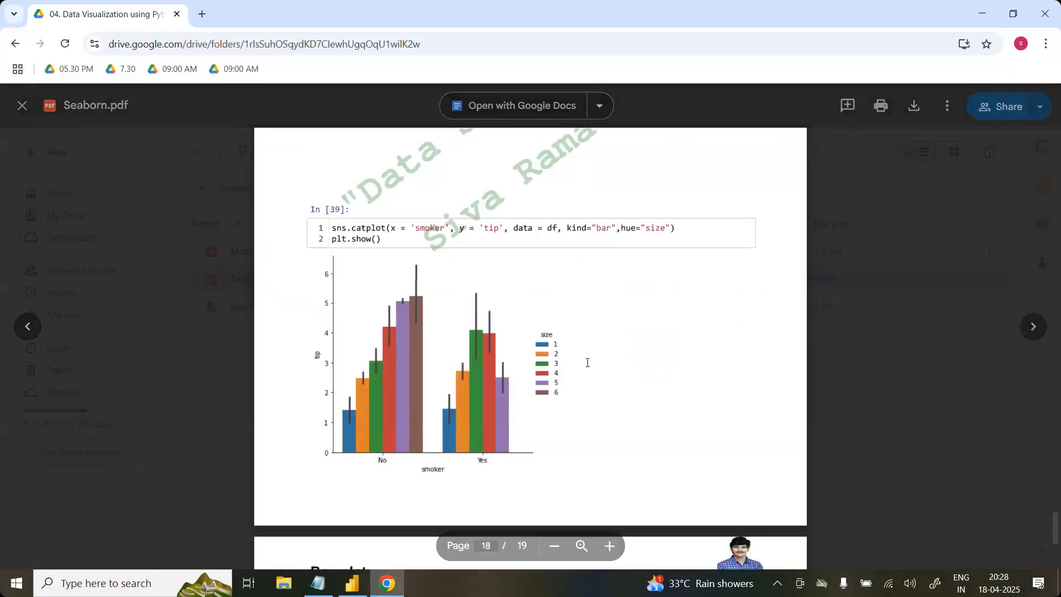
click(385, 592)
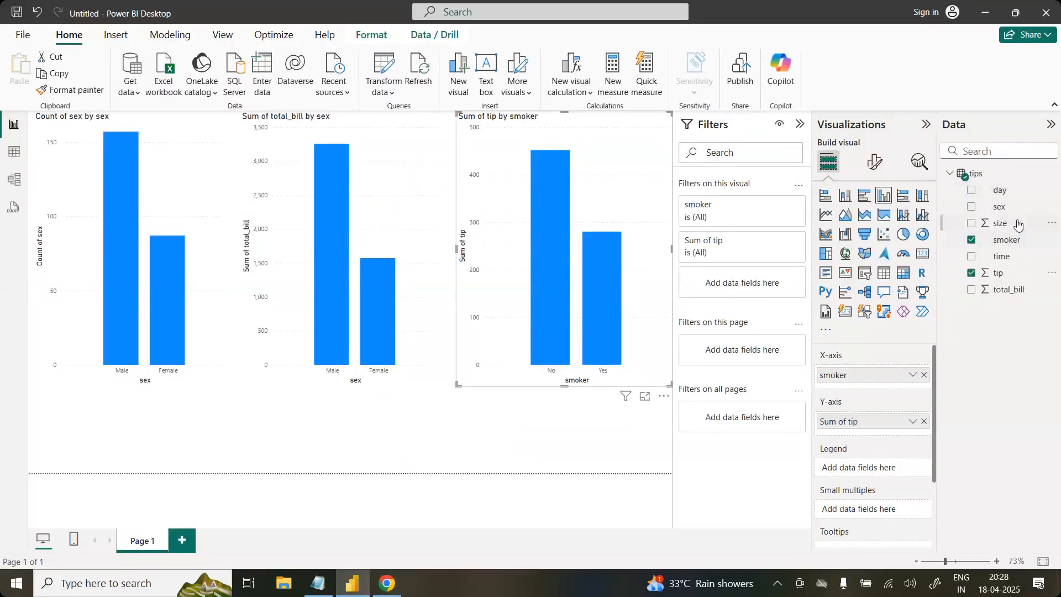
drag(1019, 223, 890, 467)
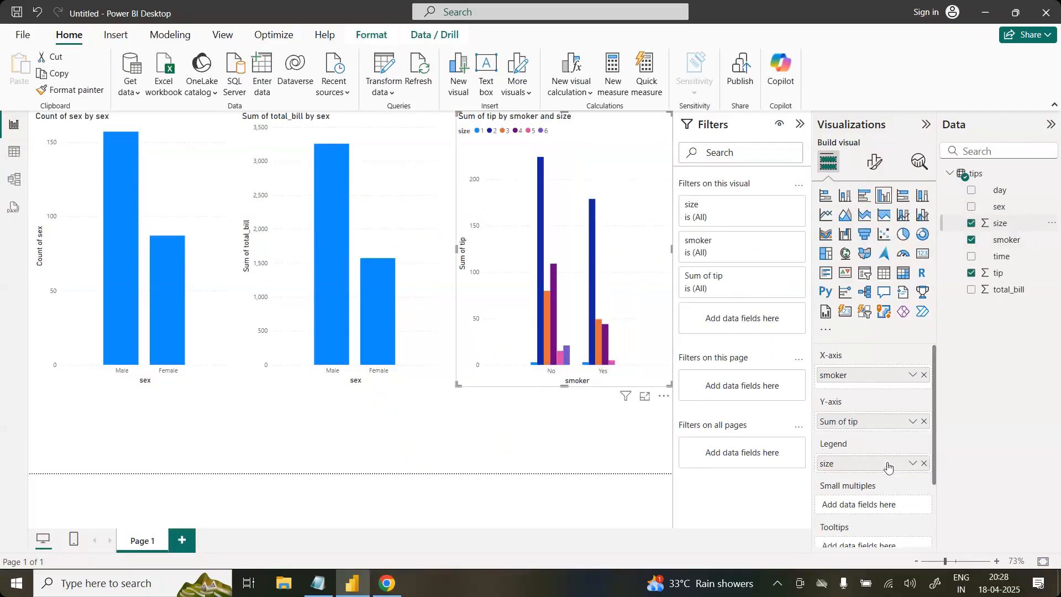
click(387, 584)
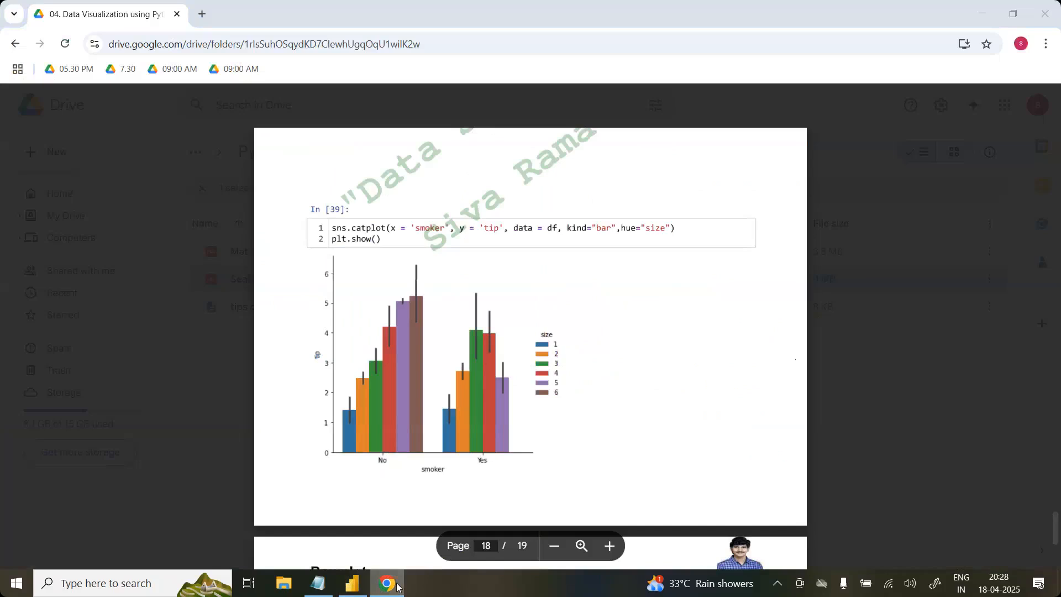
click(397, 586)
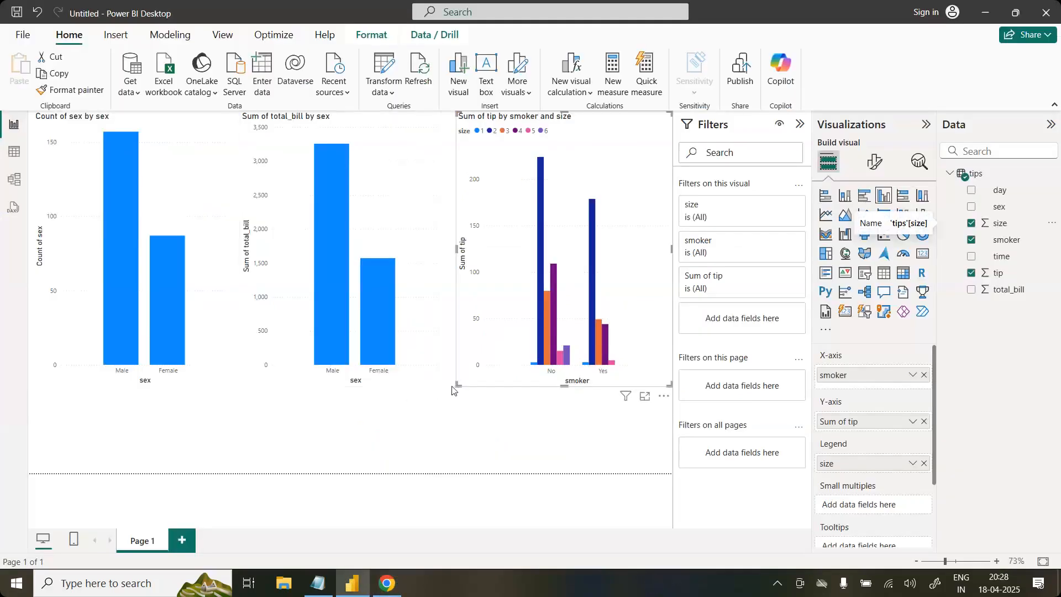
Step: Remove the total_bill by sex chart and the count of sex chart from the report page
click(428, 190)
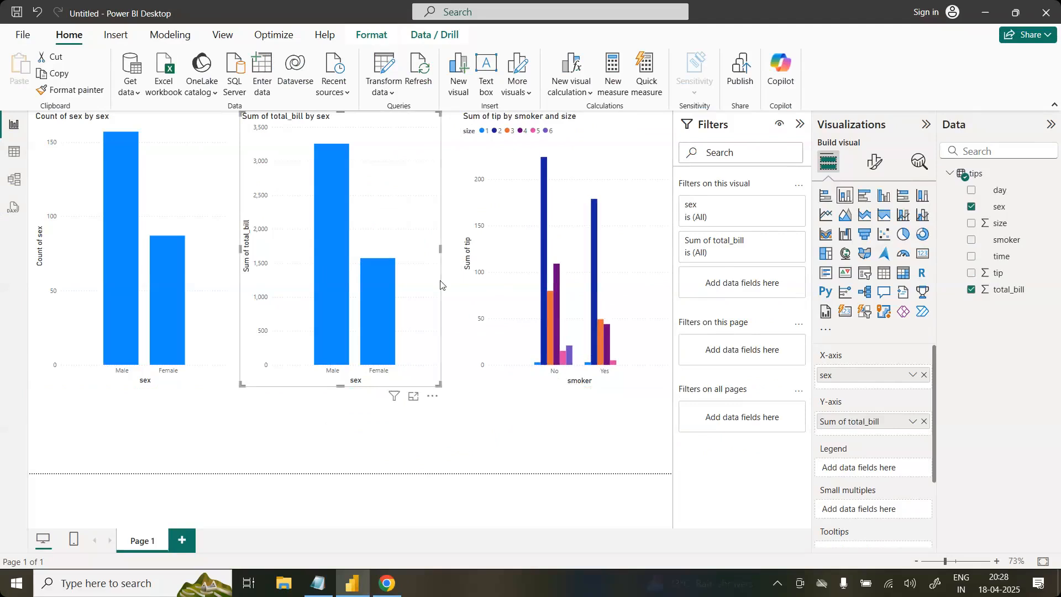
right_click(430, 293)
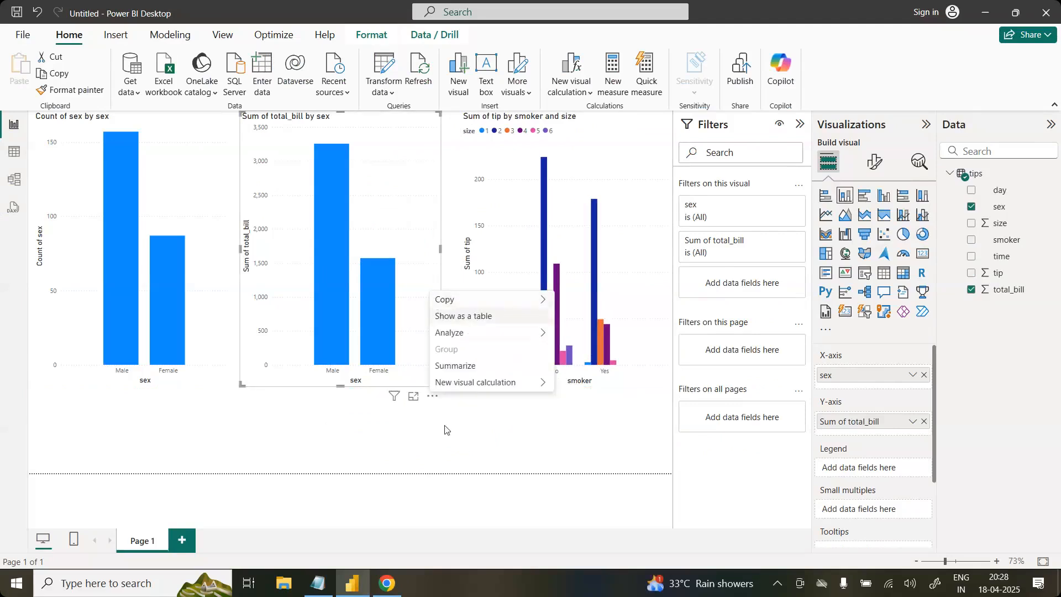
click(432, 396)
click(472, 445)
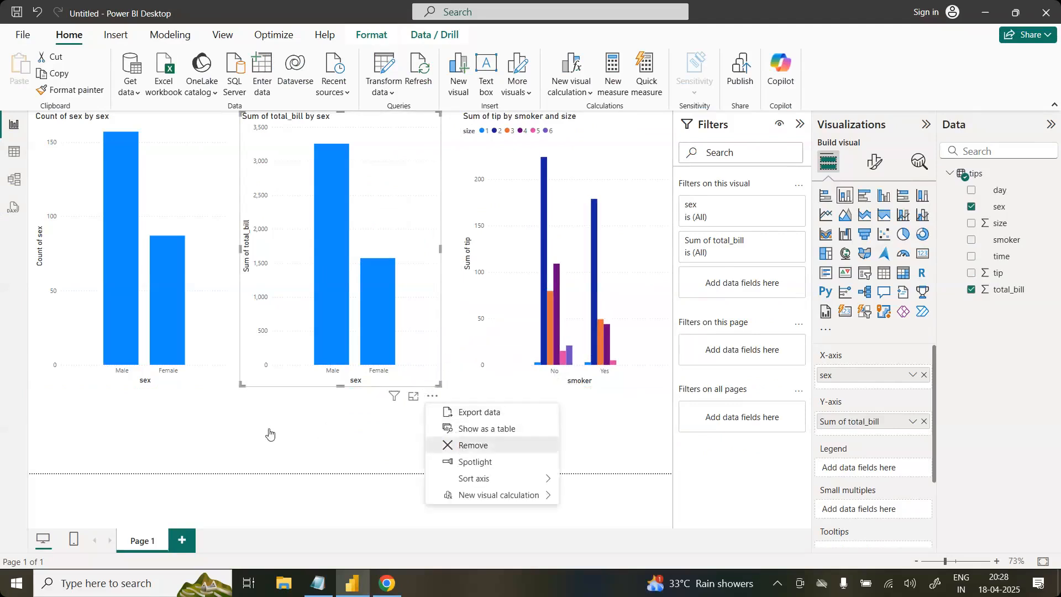
click(222, 394)
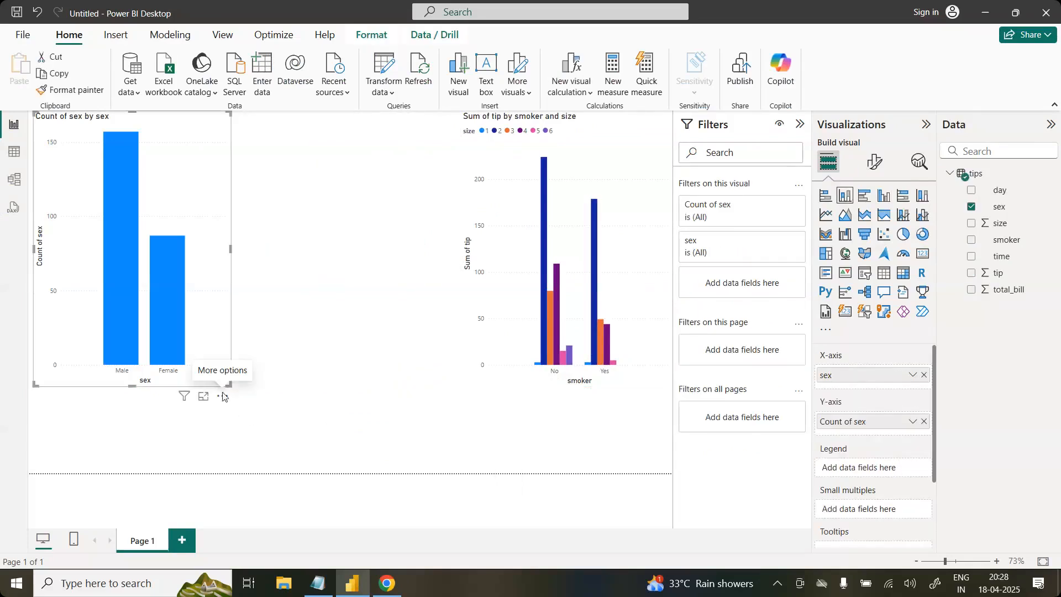
click(222, 397)
click(283, 447)
Step: Enlarge the smoker and size chart to fill the report page and compare it with the catplot in Seaborn.pdf
click(501, 356)
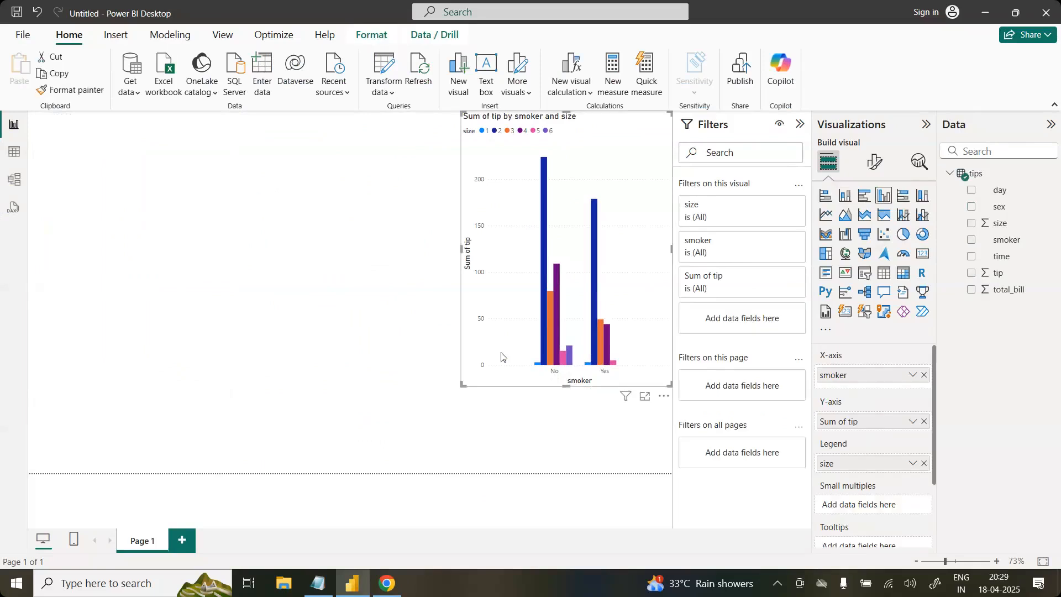
drag(462, 386, 172, 435)
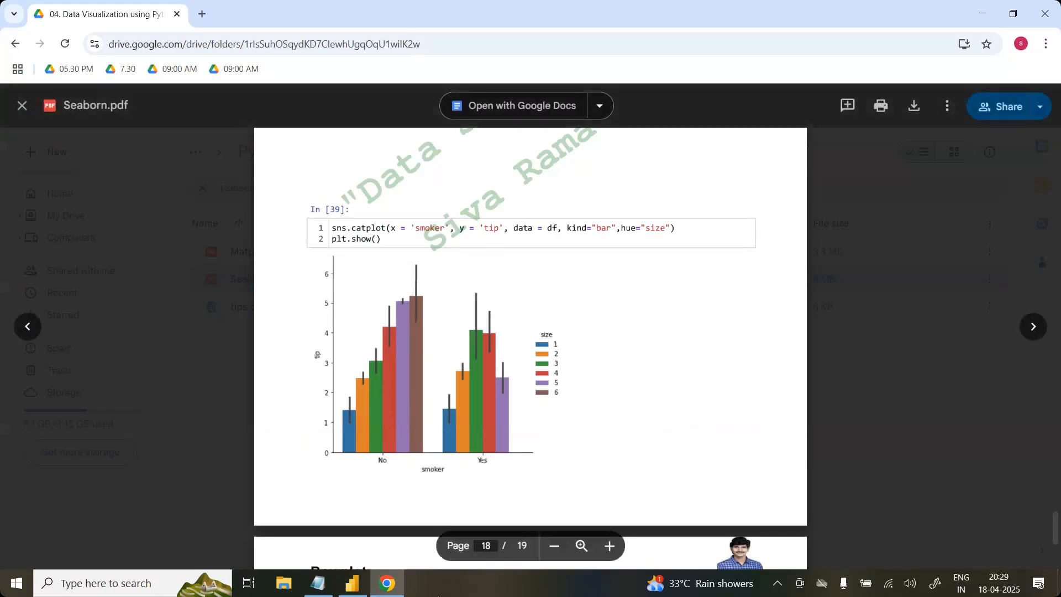
click(397, 592)
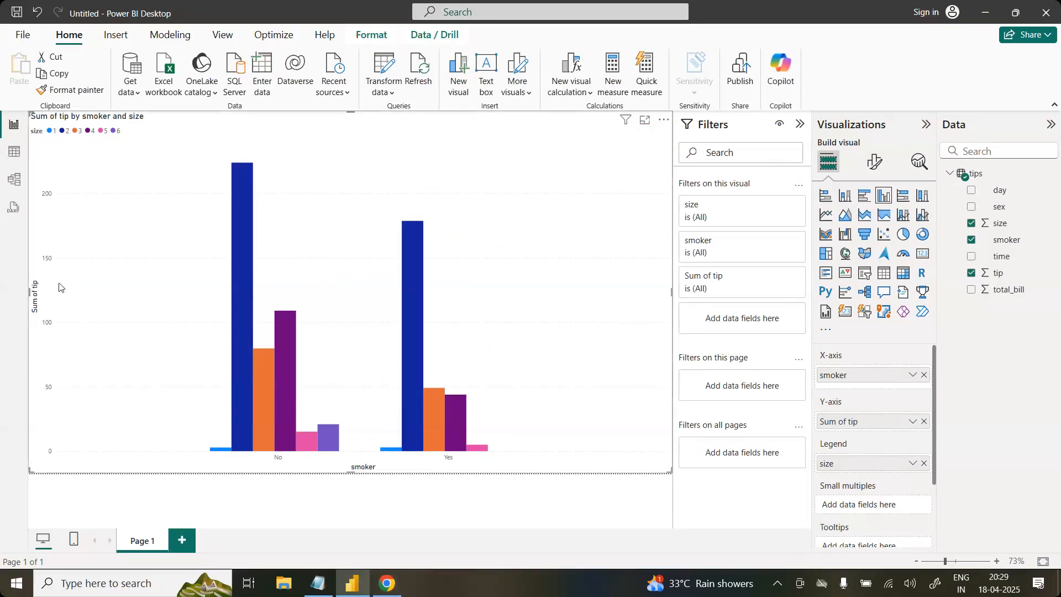
mouse_move(241, 224)
click(401, 591)
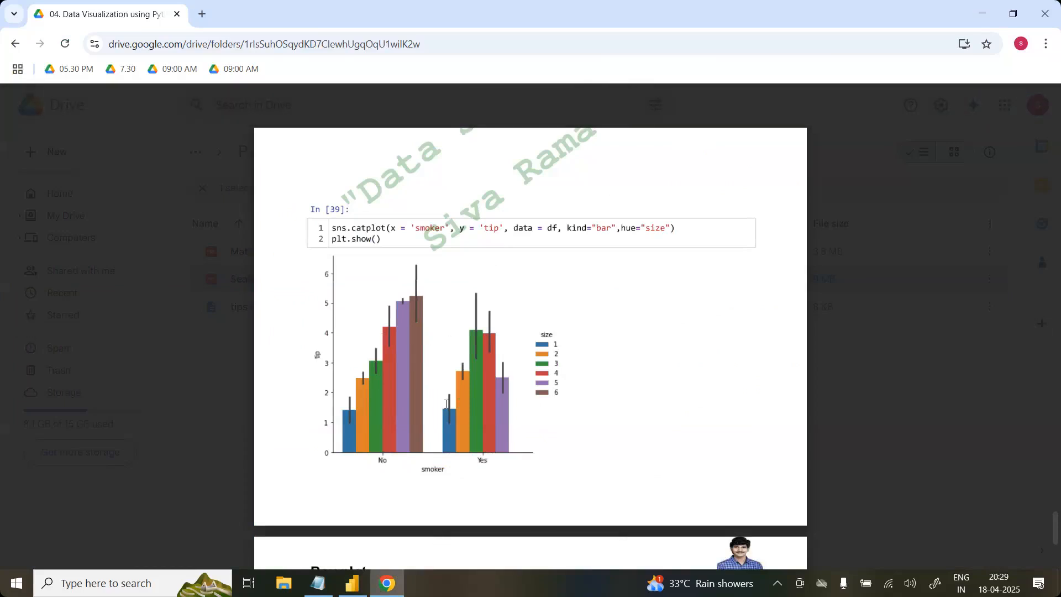
click(397, 592)
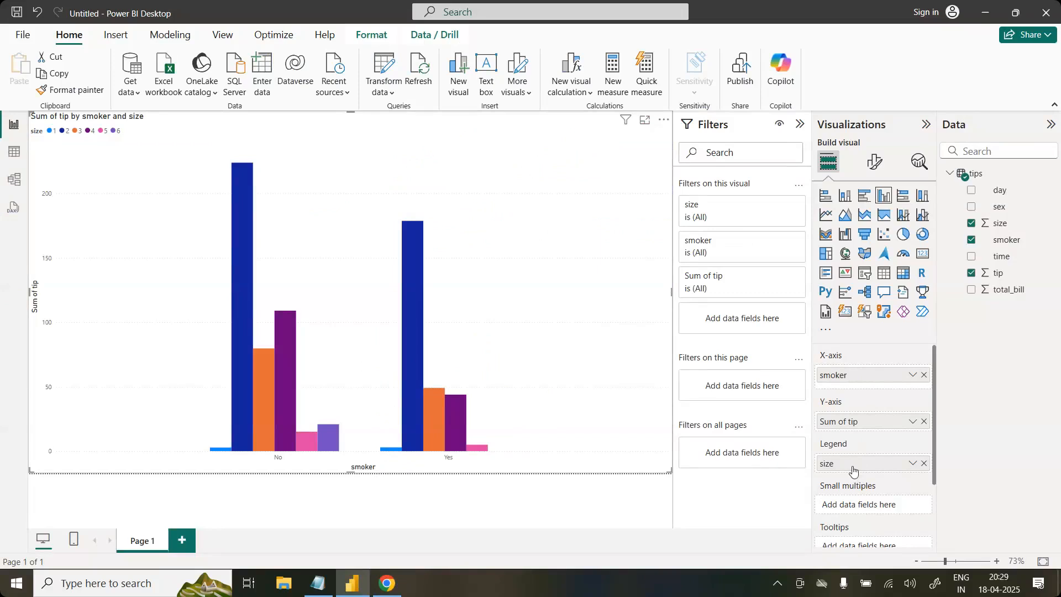
Step: Find the sex and total_bill bar catplot on page 17 of Seaborn.pdf, and delete the smoker chart in Power BI Desktop
click(385, 585)
scroll(531, 332, up, 10)
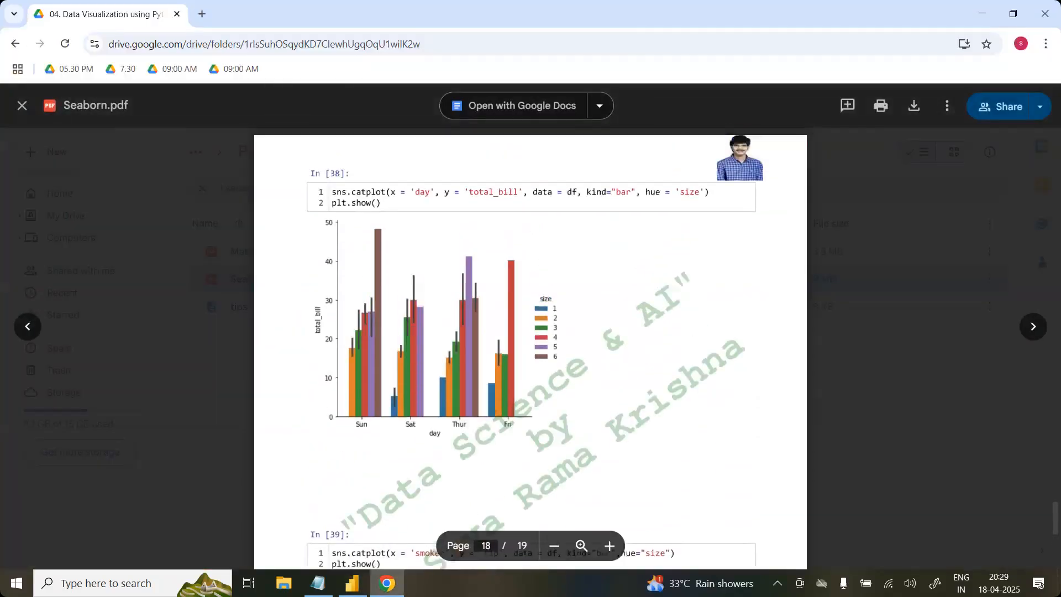
scroll(530, 331, up, 1)
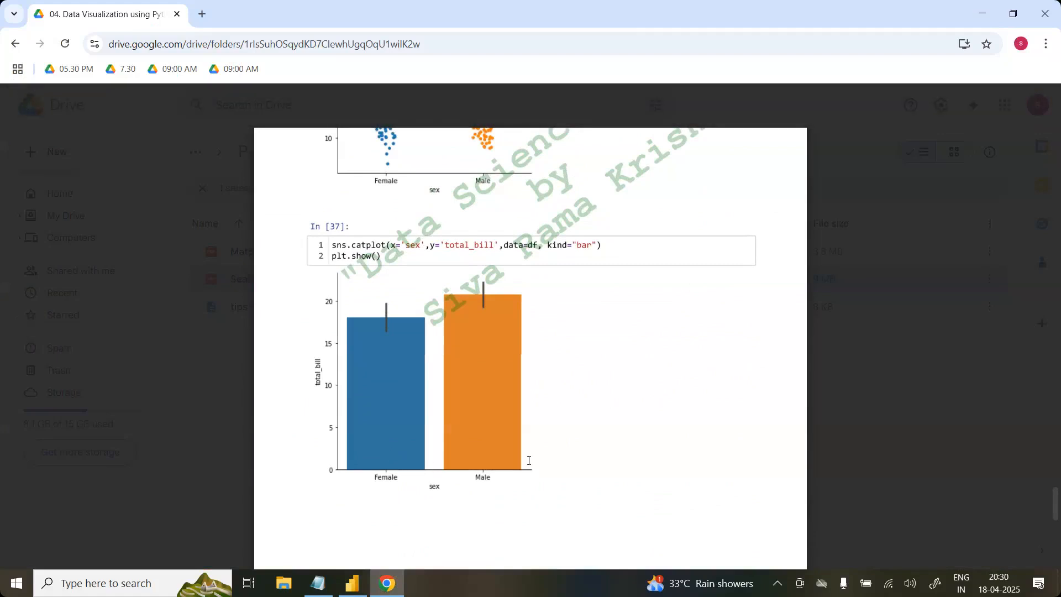
click(354, 592)
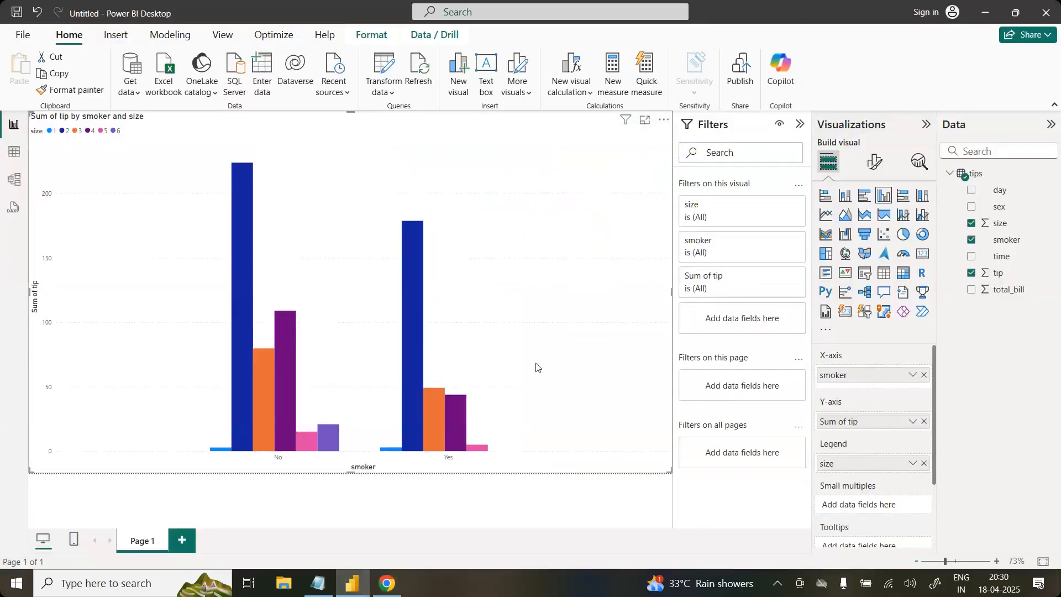
key(Delete)
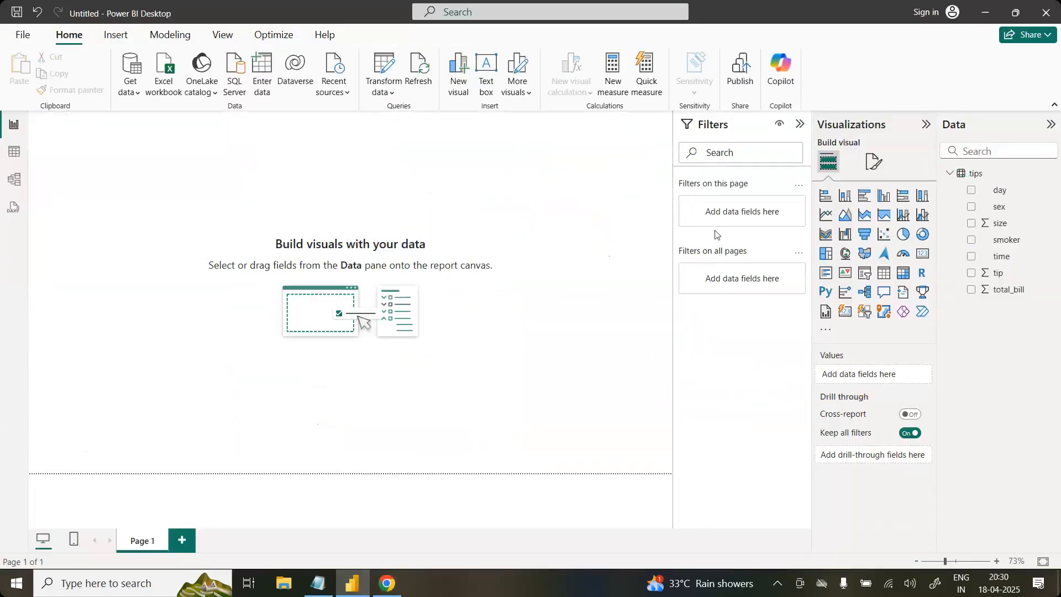
Step: Following the catplot example, add a stacked column chart of sum of total_bill by sex, enlarged to the full page height
click(845, 196)
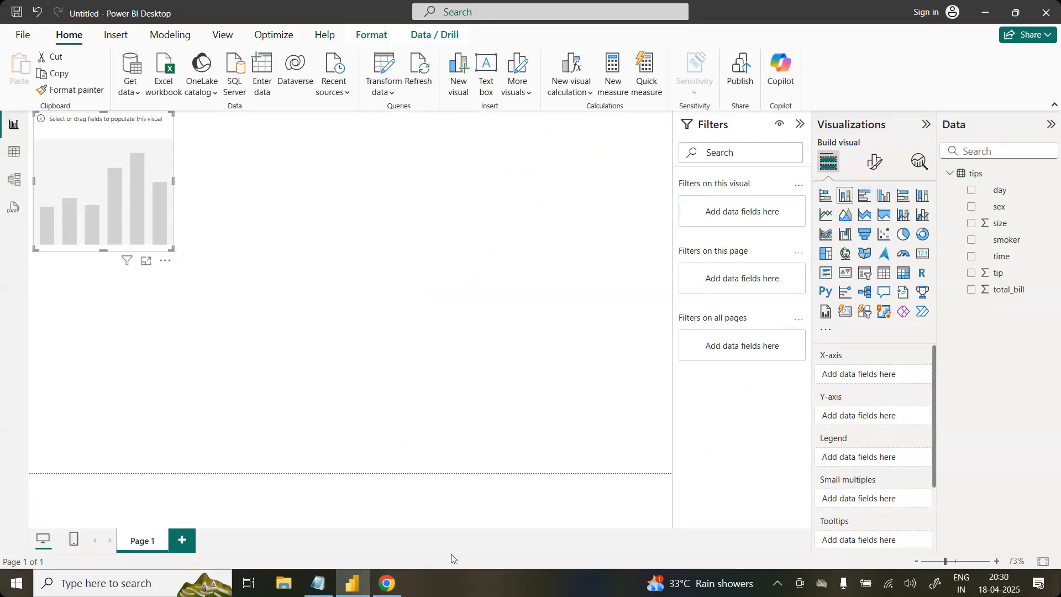
click(386, 595)
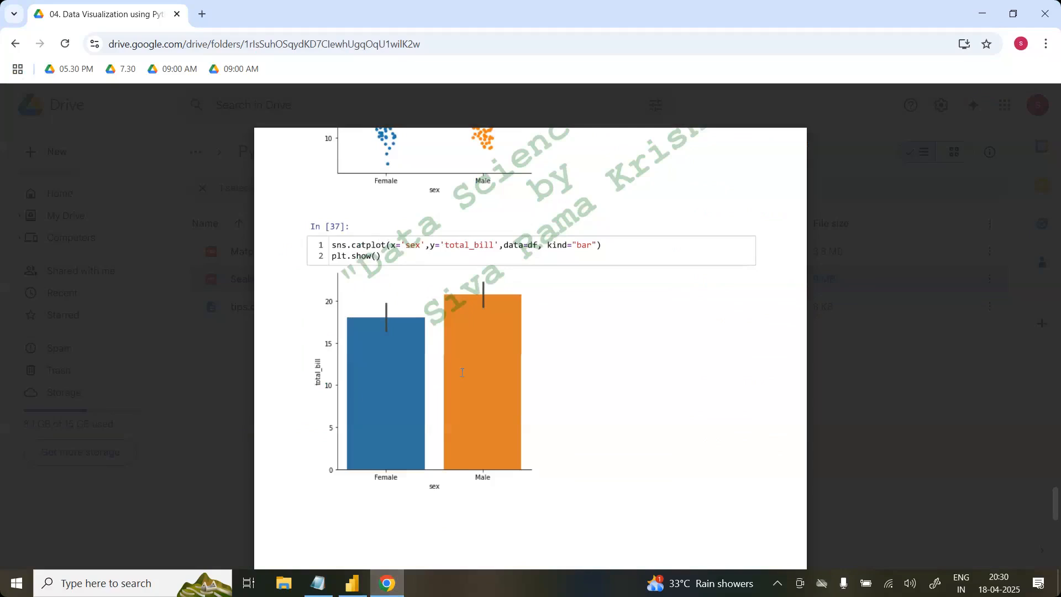
click(349, 591)
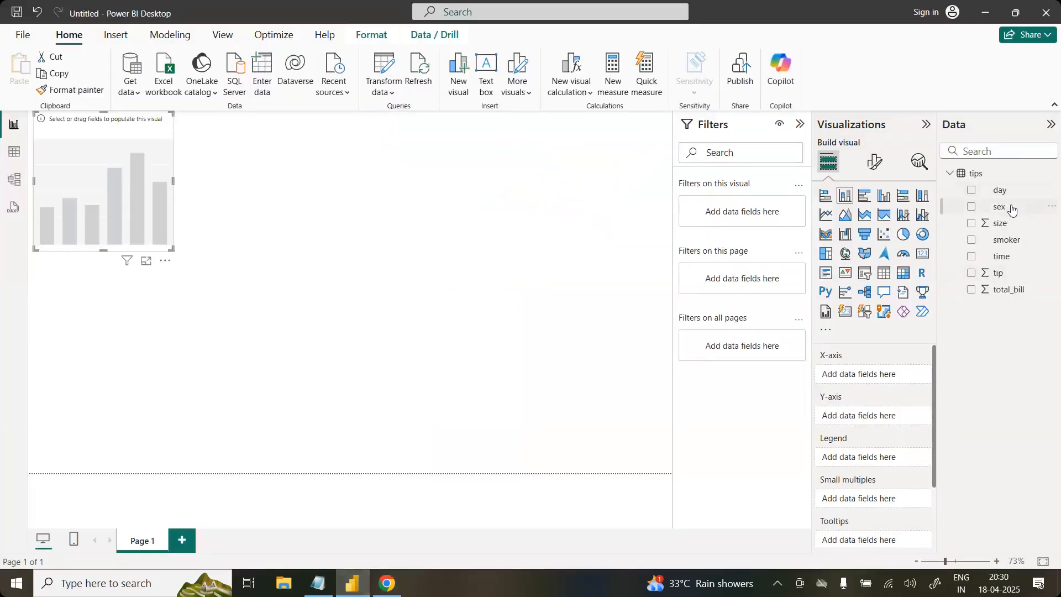
click(1012, 208)
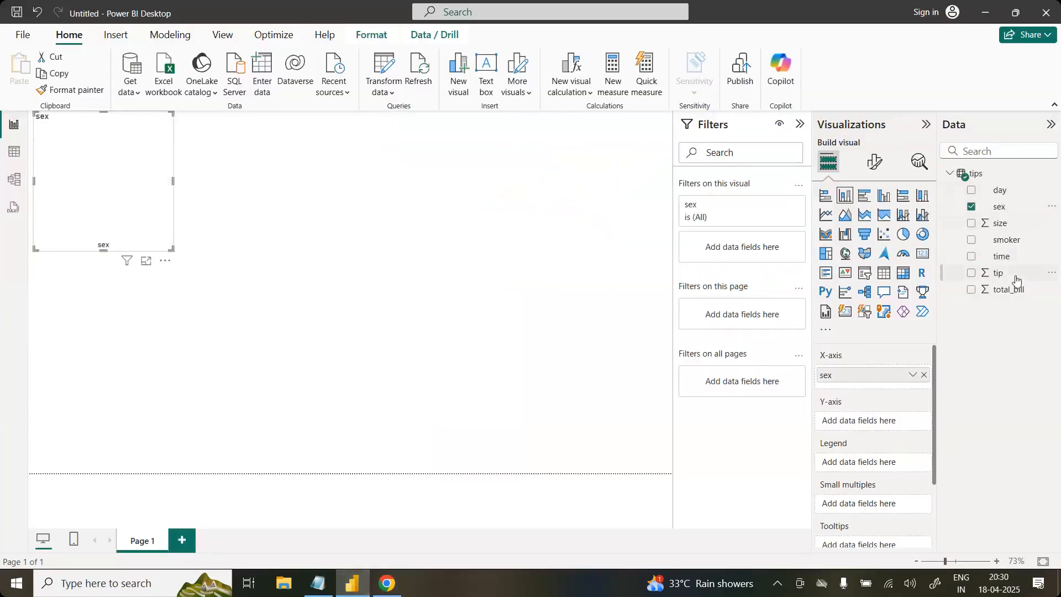
drag(1018, 292, 890, 420)
drag(172, 249, 322, 485)
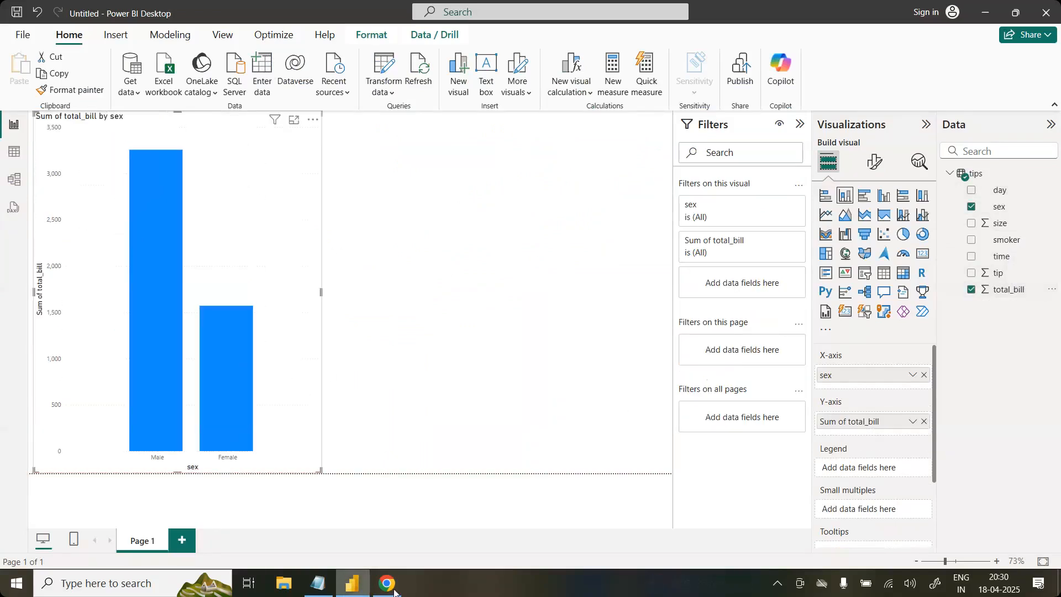
Step: Compare the chart with the Seaborn.pdf catplot and change the total_bill aggregation on its Y-axis to Average
click(387, 583)
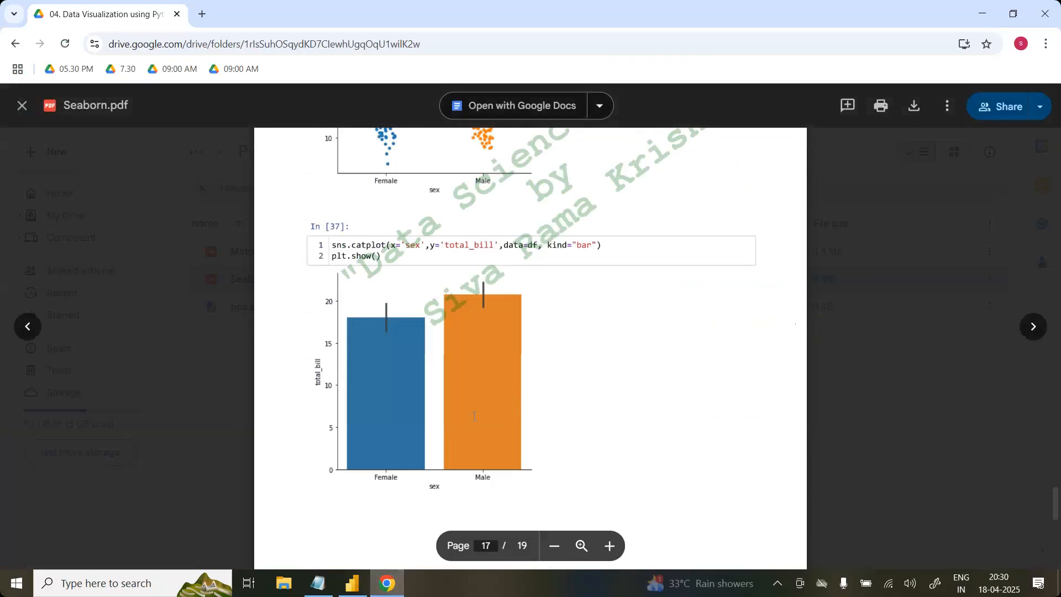
click(396, 581)
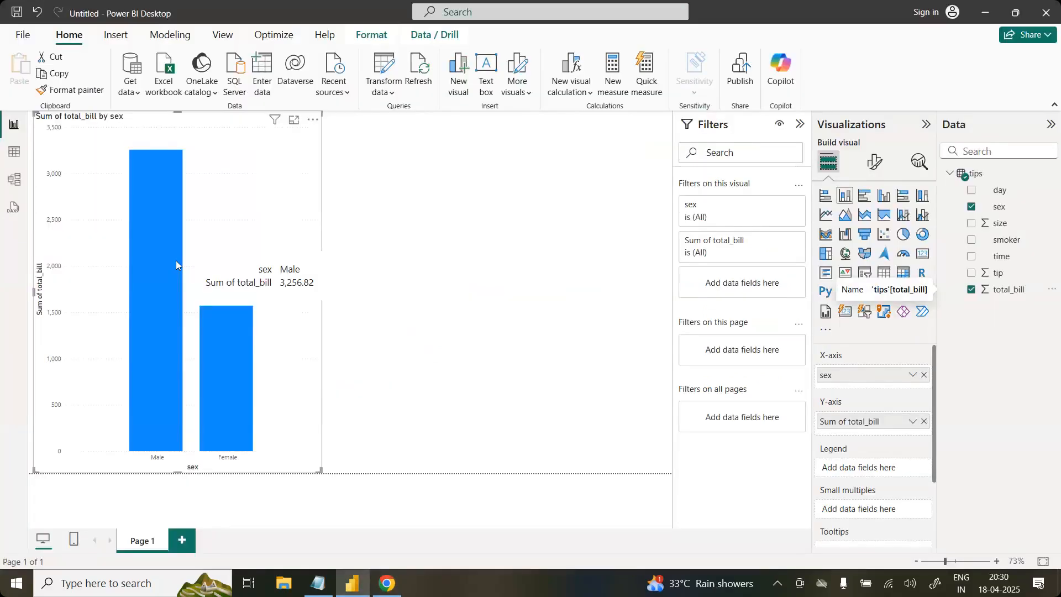
click(396, 587)
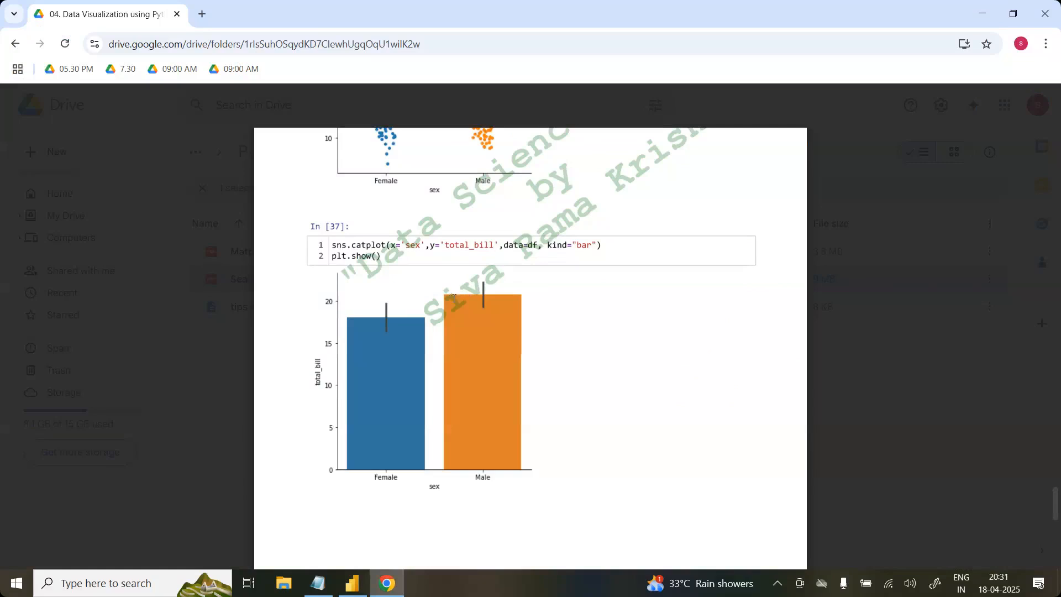
click(352, 583)
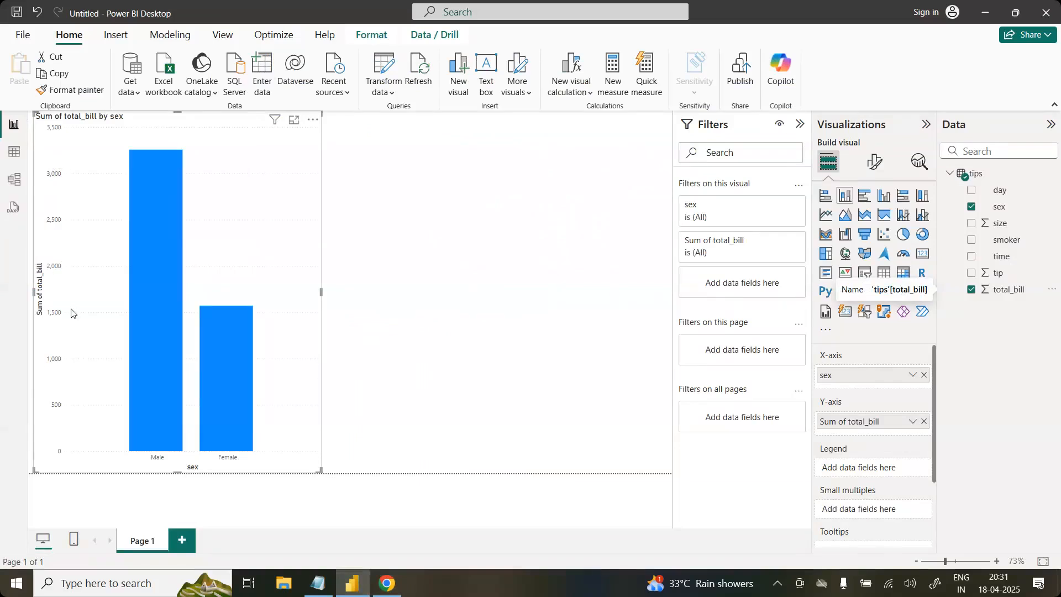
click(912, 422)
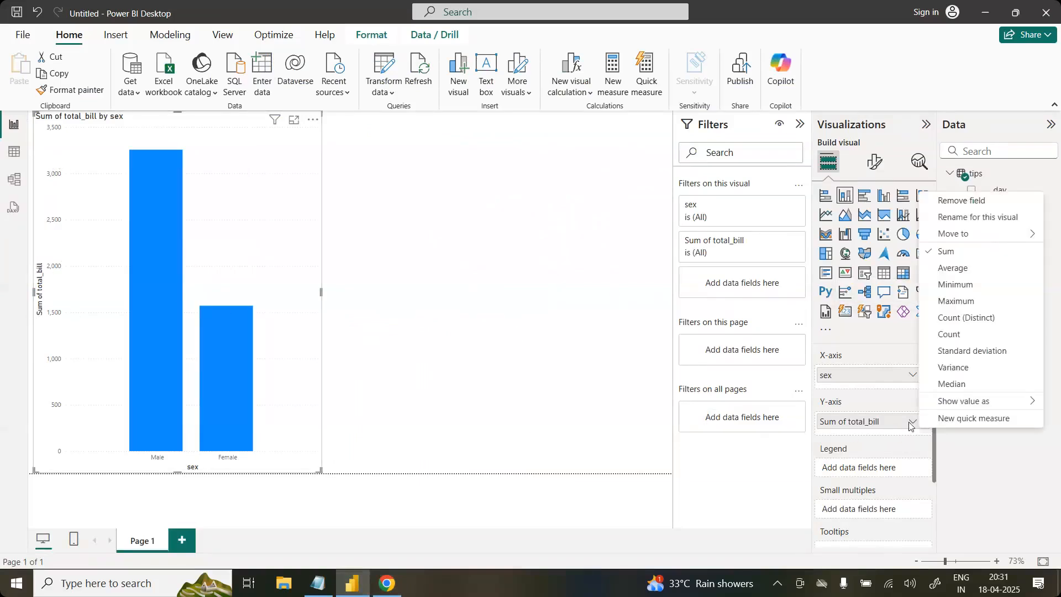
click(961, 269)
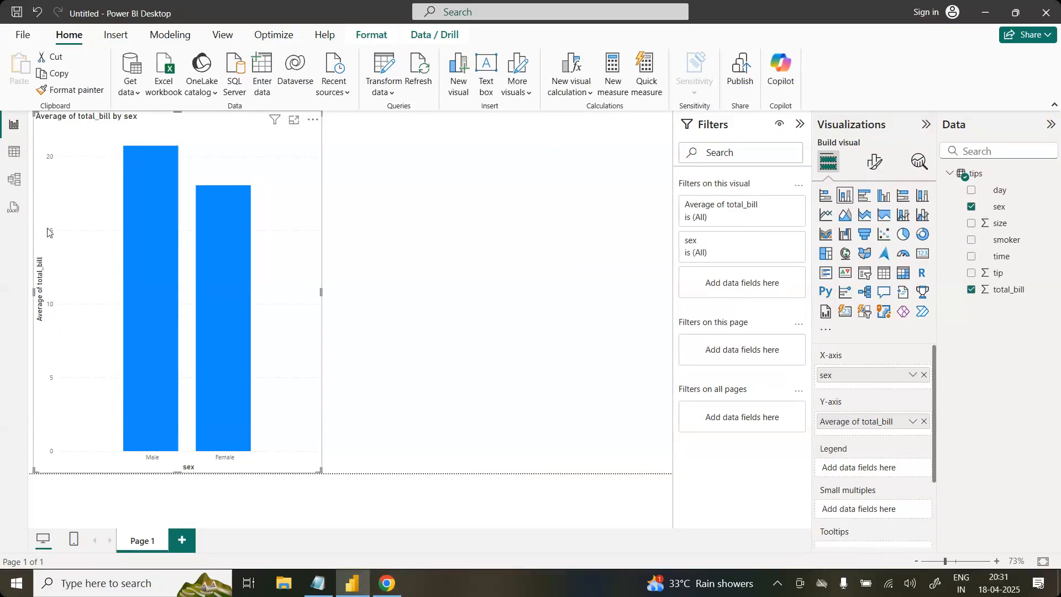
Step: Show Seaborn.pdf in a smaller window beside the Power BI chart and bring up the sex and total_bill catplot for comparison
click(387, 583)
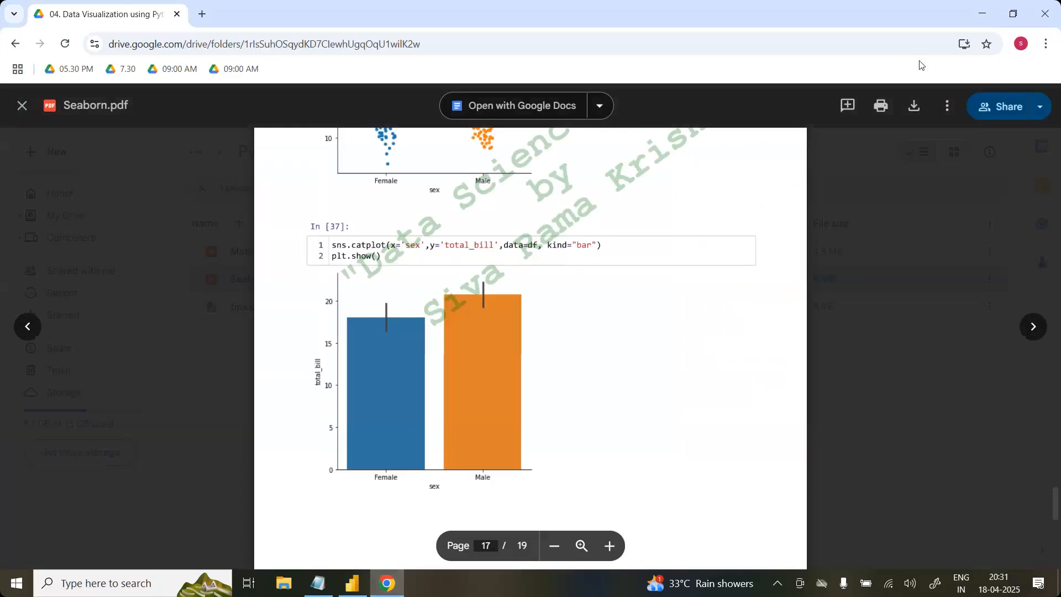
click(1013, 14)
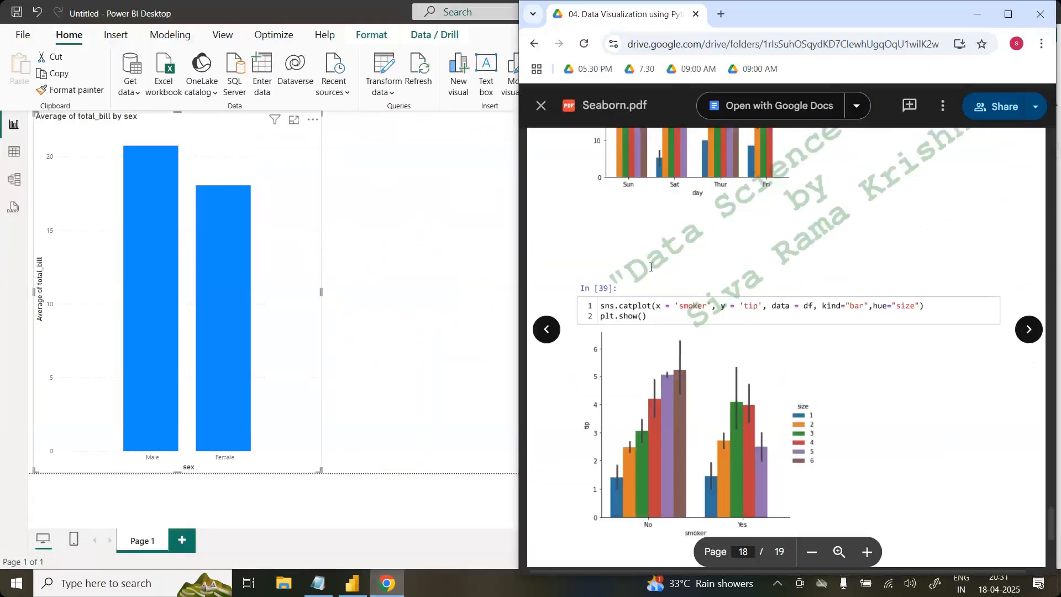
scroll(764, 212, up, 10)
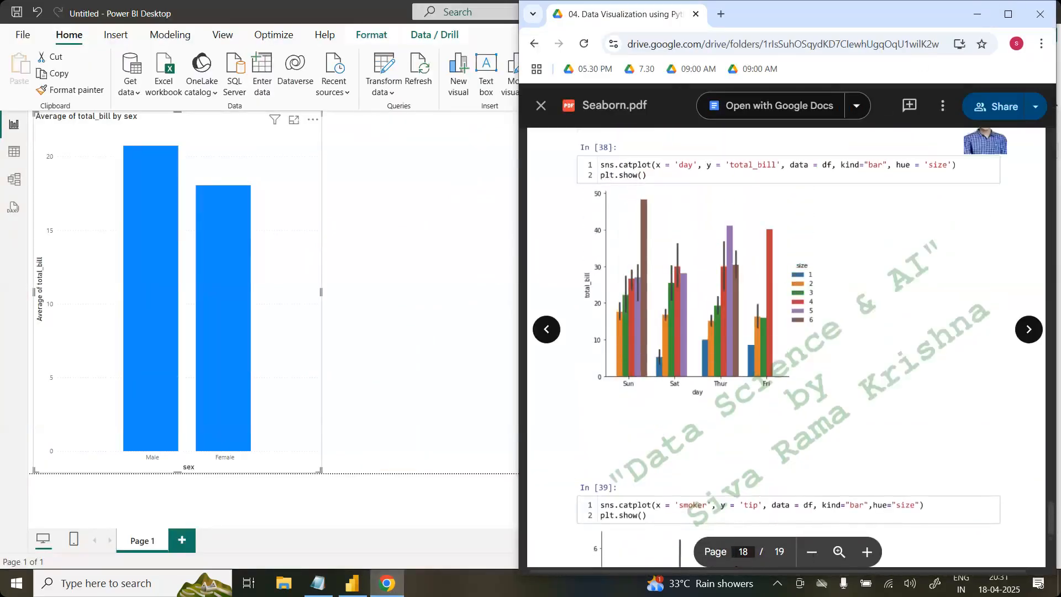
scroll(763, 211, up, 3)
scroll(764, 212, down, 2)
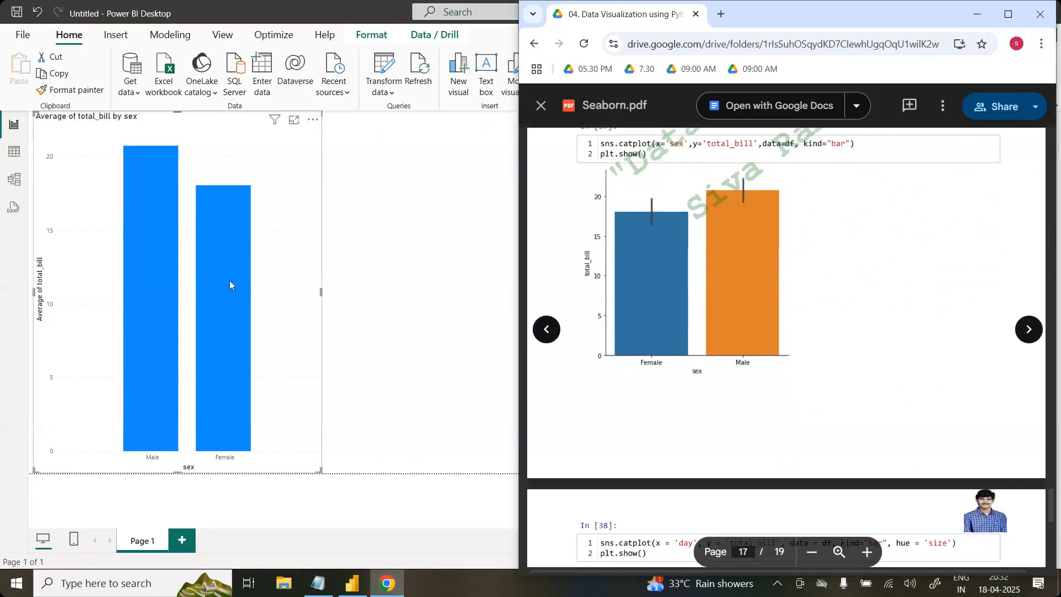
Step: Examine the Y-axis range settings and the general Effects formatting options of the average total_bill by sex chart
click(158, 267)
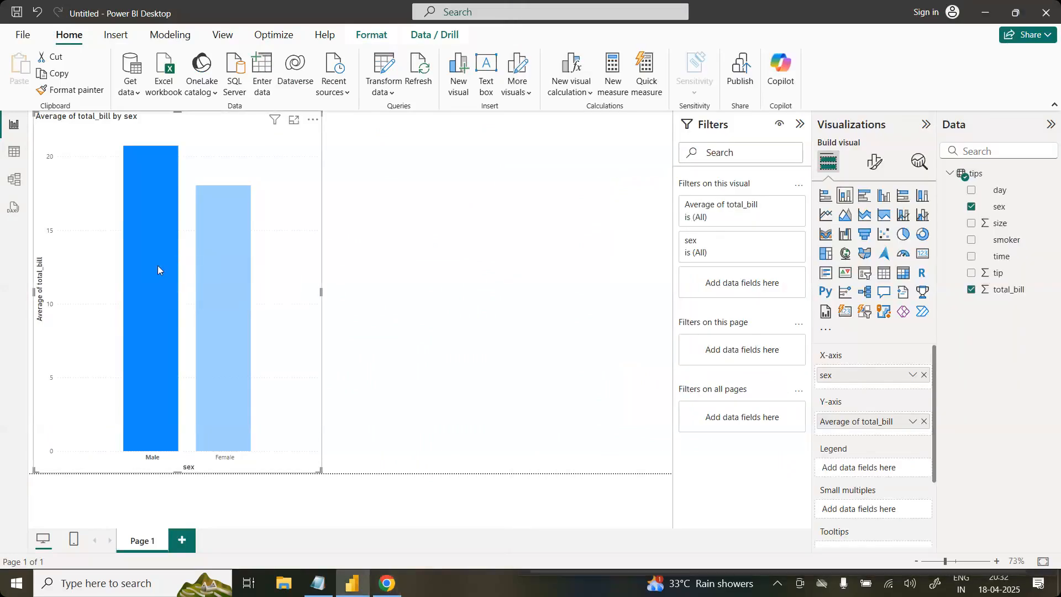
click(874, 160)
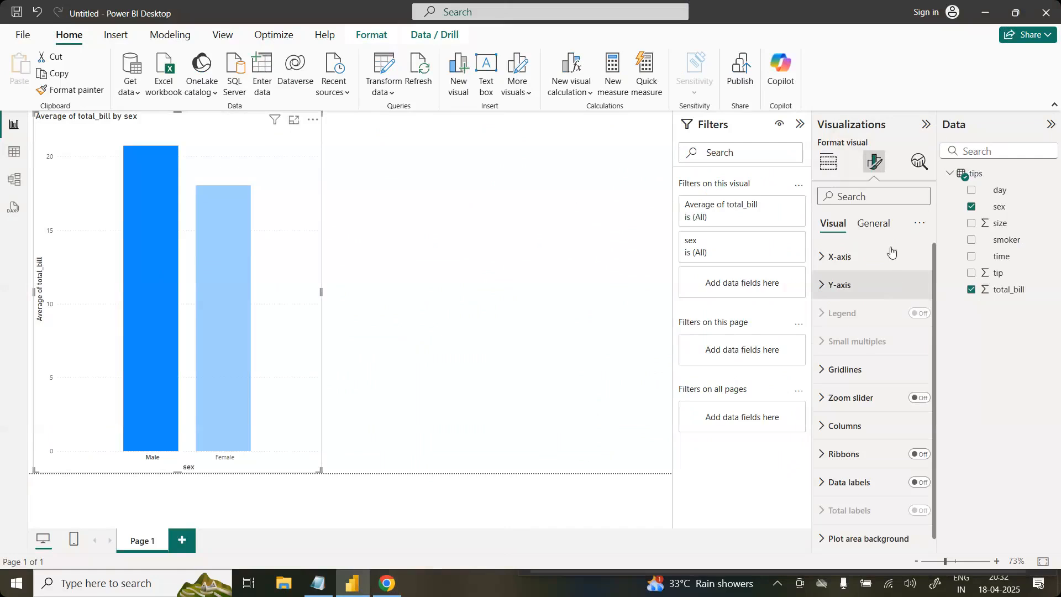
click(891, 289)
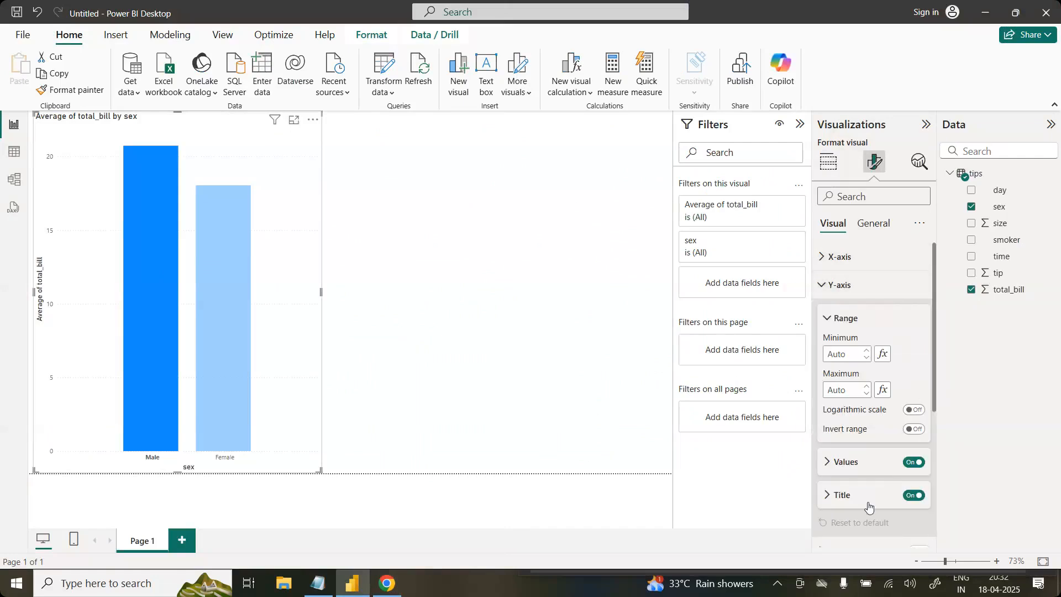
click(865, 291)
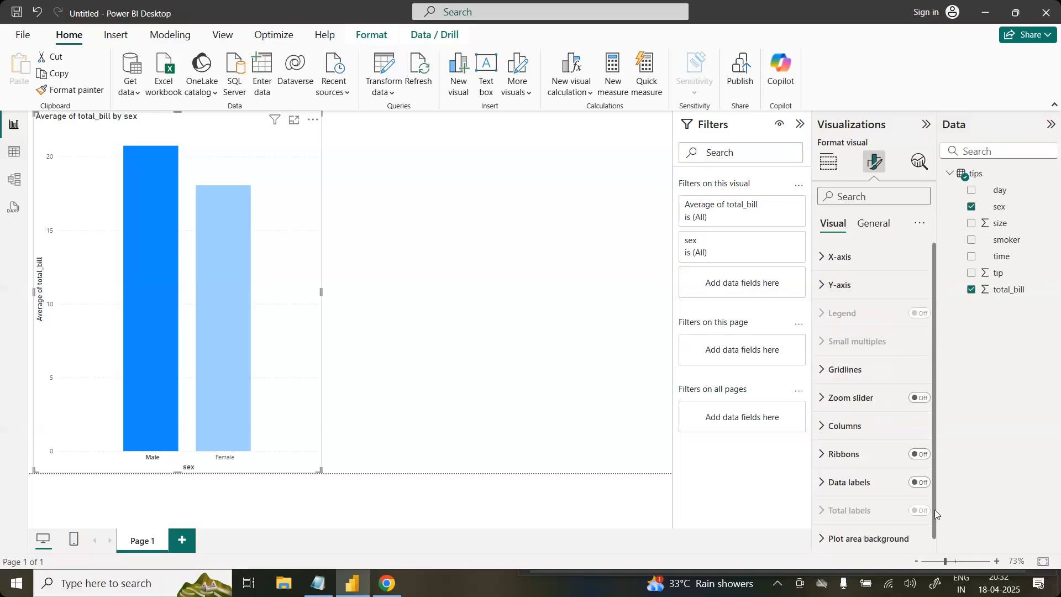
click(877, 223)
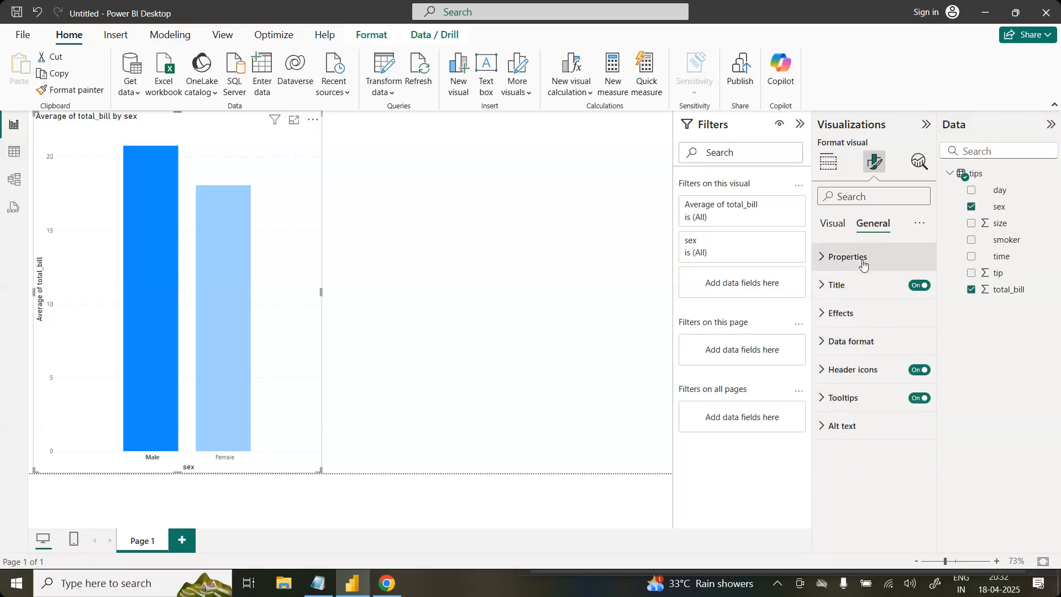
click(856, 318)
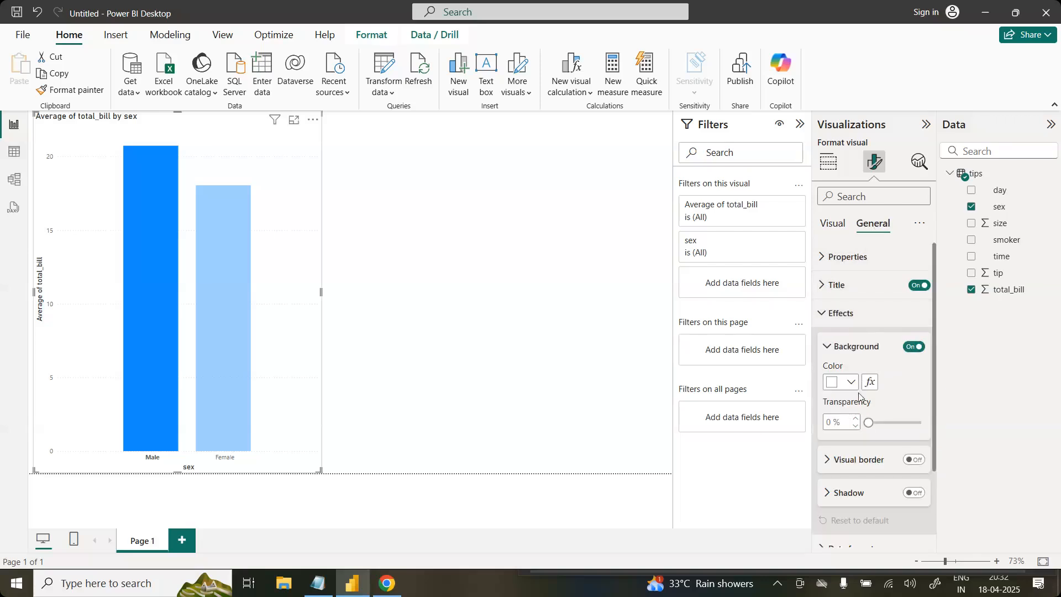
click(862, 343)
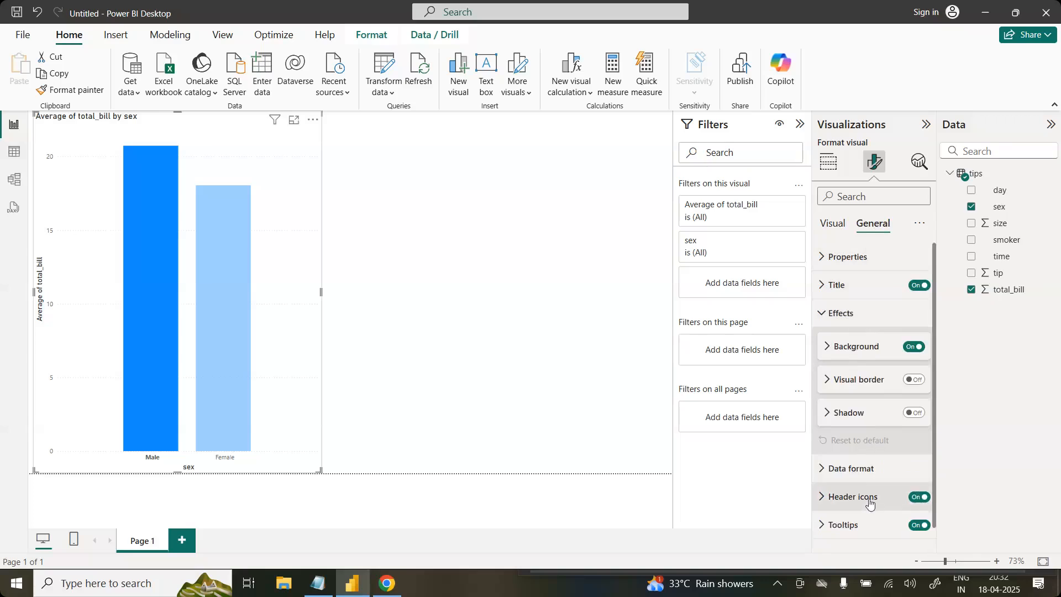
click(843, 314)
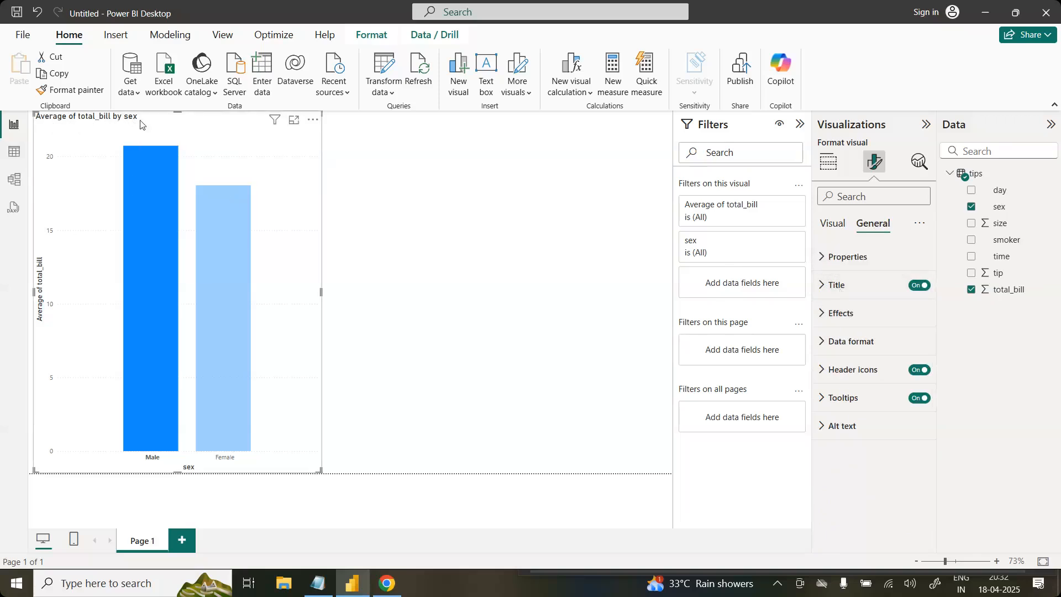
Step: Replace the sex chart's title text with "Gender Wise Average Bill Amount"
click(855, 288)
drag(827, 349, 688, 357)
click(896, 356)
key(BackSpace)
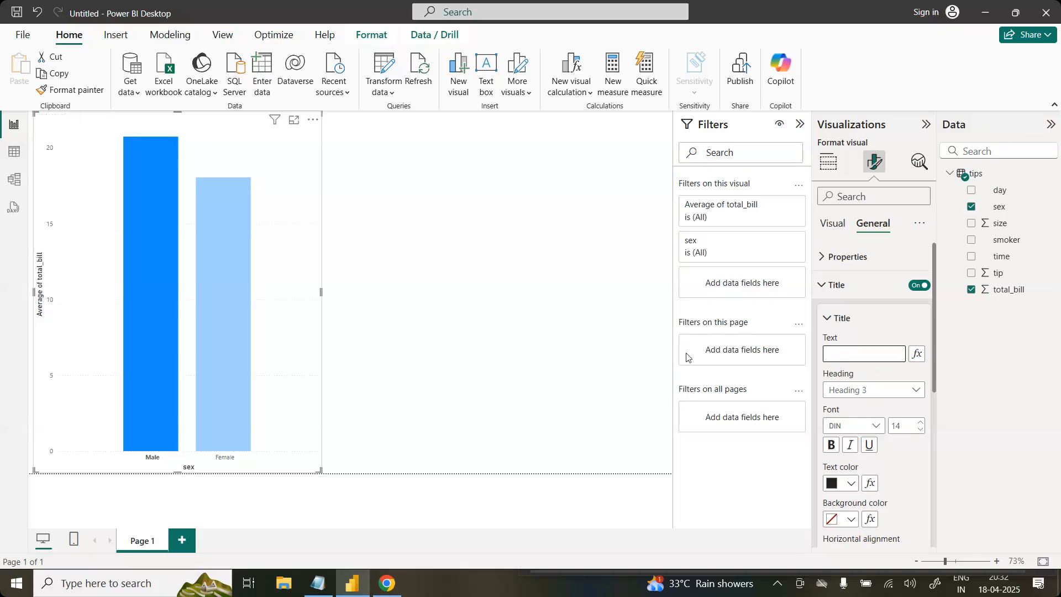
text(Gender Wise)
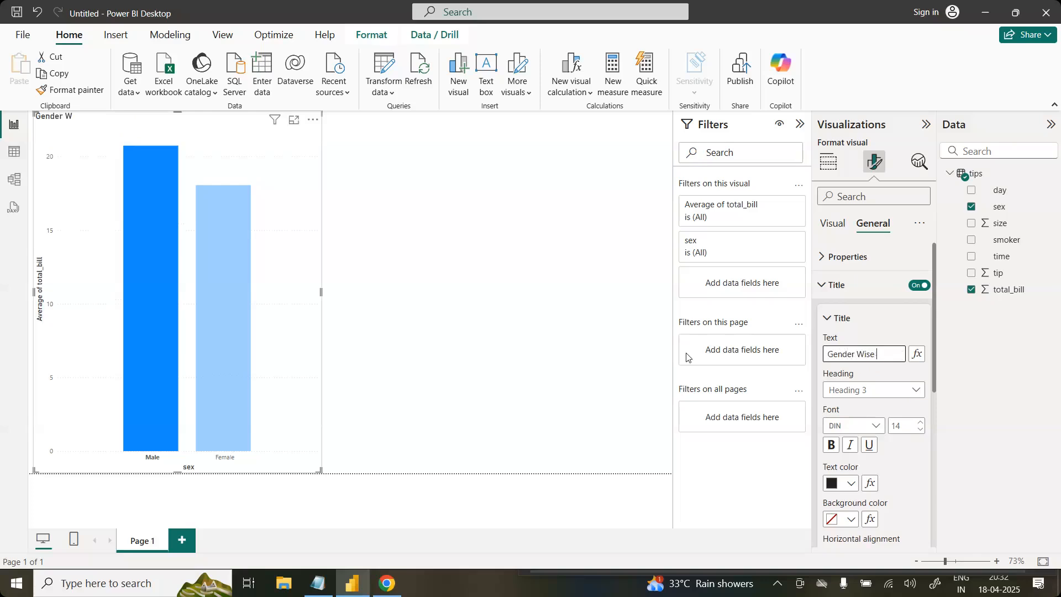
text( Average Bill Amount)
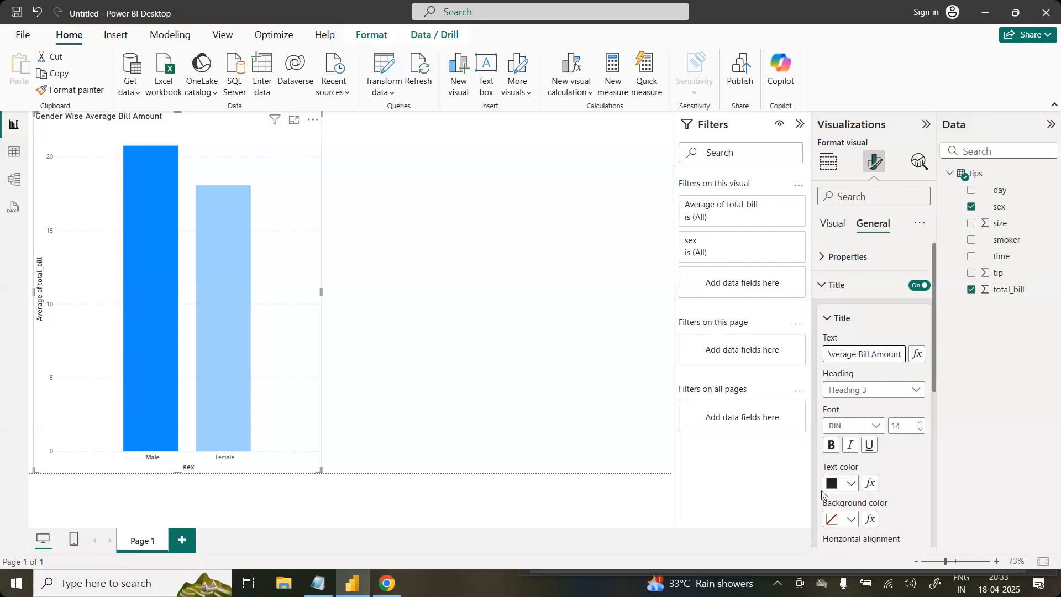
Step: Make the sex chart's title bold and set its text color to orange
click(832, 447)
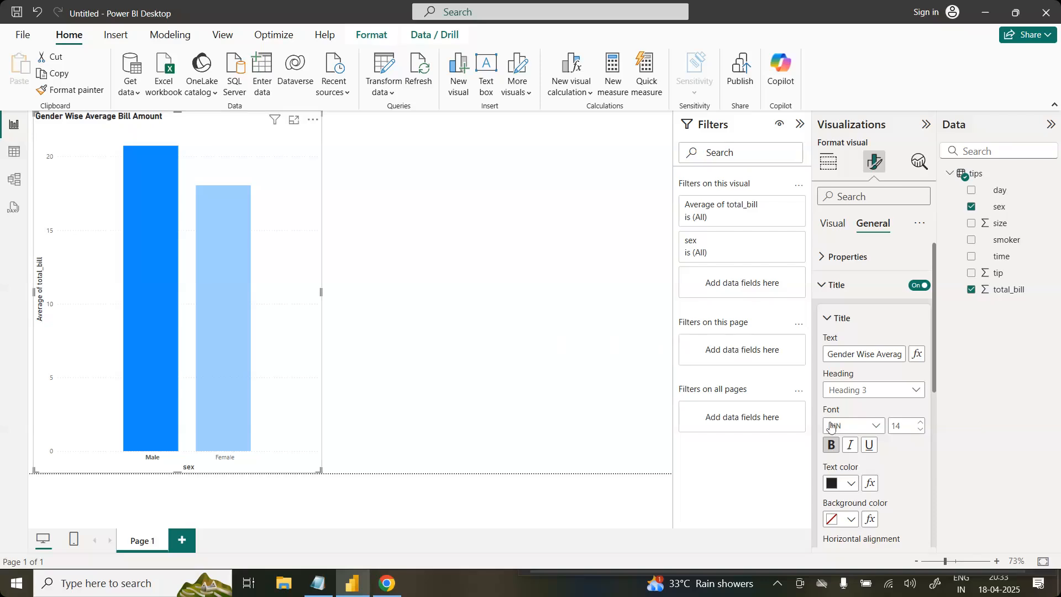
click(852, 484)
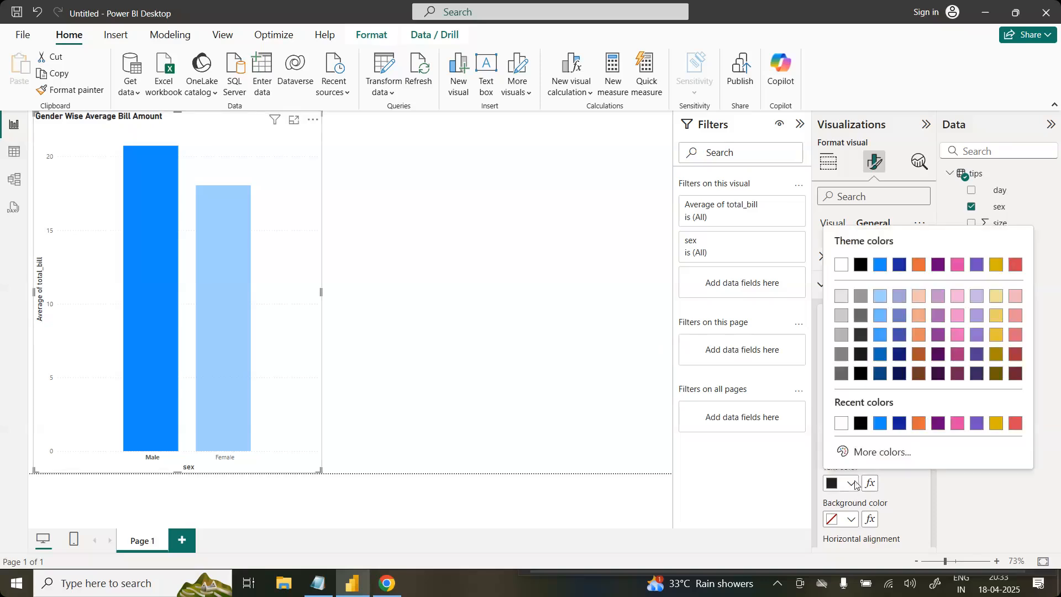
click(920, 423)
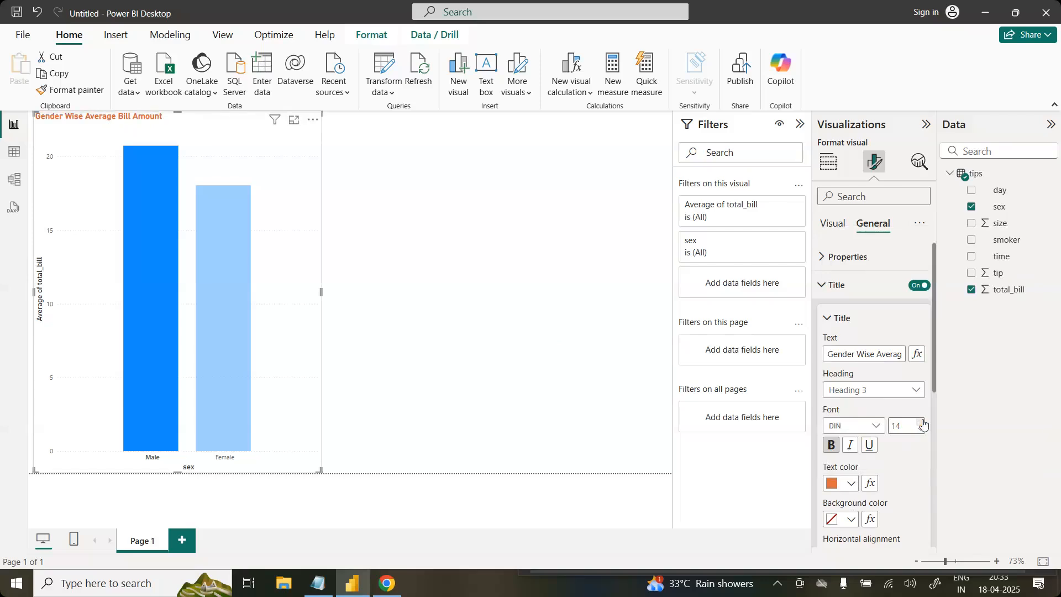
click(837, 318)
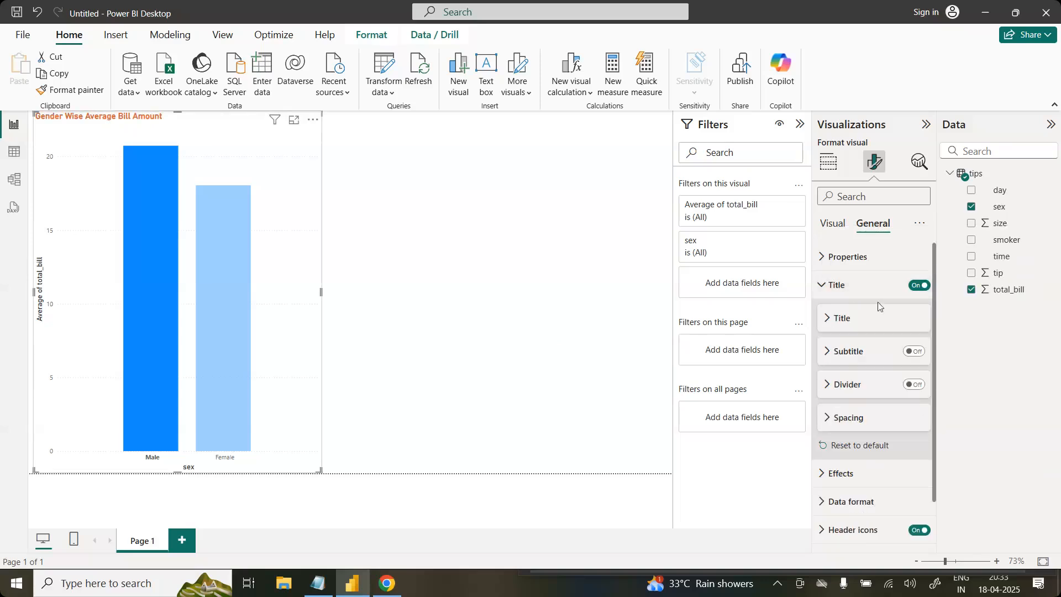
Step: Switch the sex chart's title off and back on
click(919, 286)
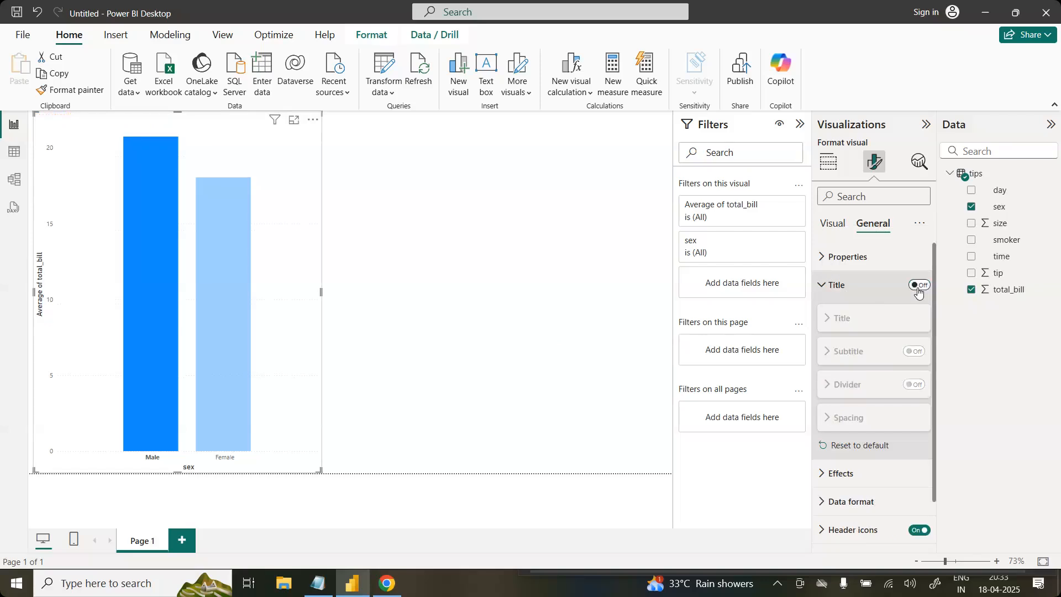
click(919, 290)
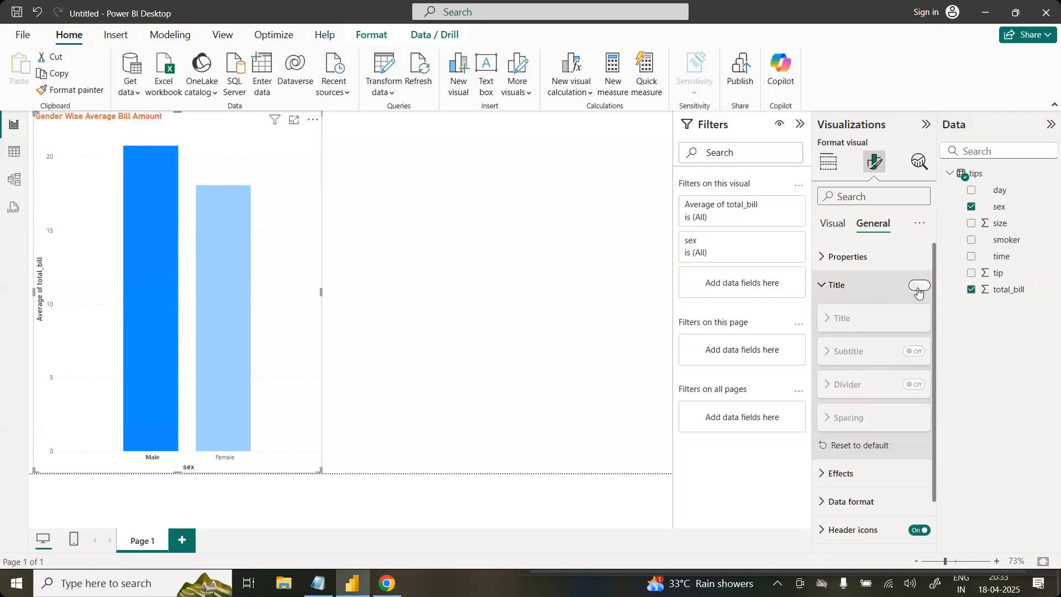
click(890, 286)
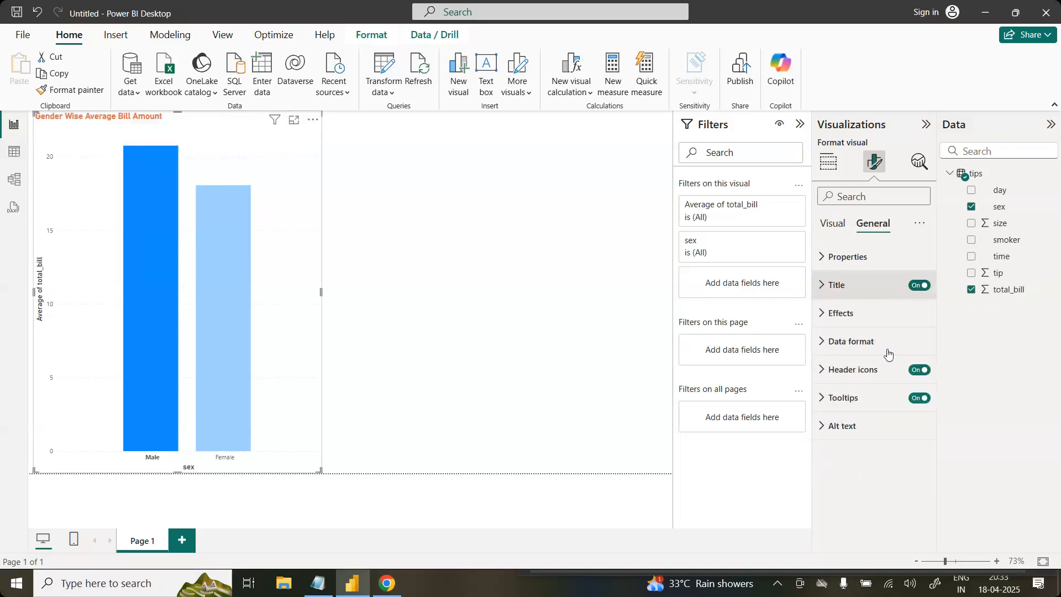
Step: Clear the Male column highlight in the sex chart and leave the chart deselected
click(875, 319)
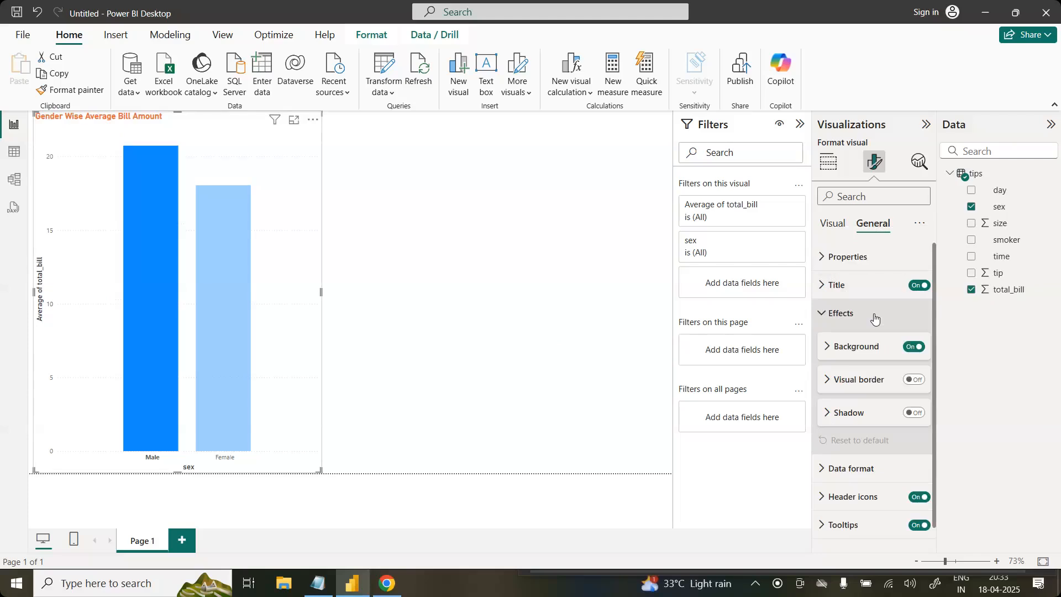
click(875, 316)
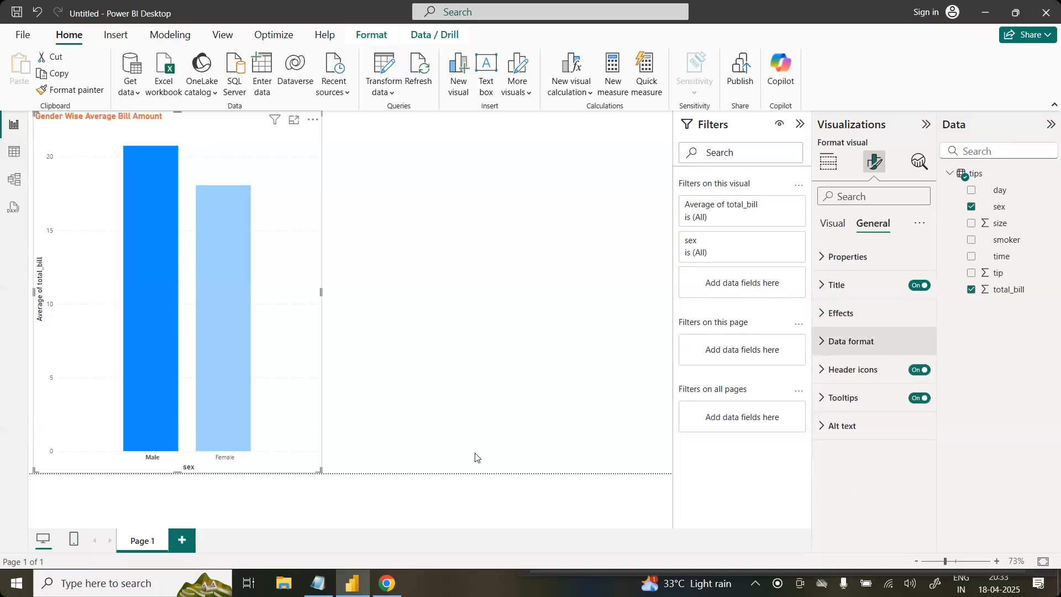
click(430, 449)
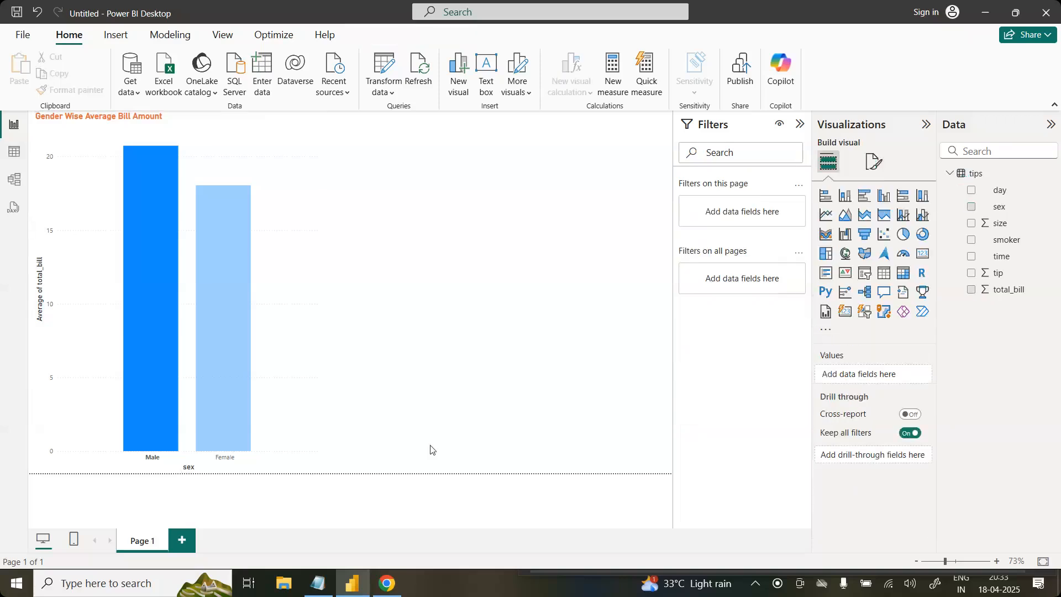
click(284, 410)
click(411, 387)
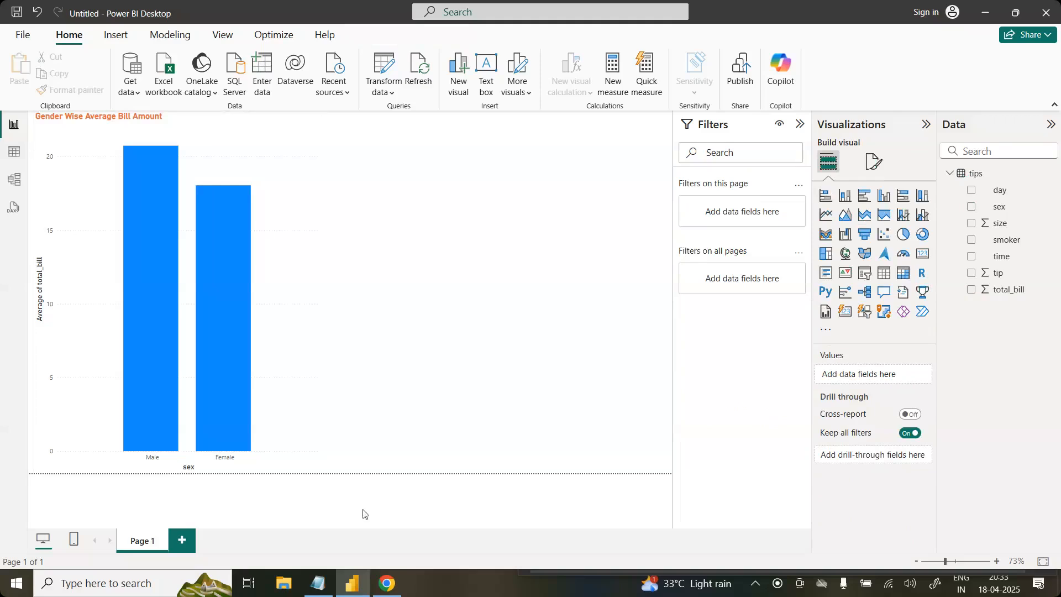
Step: Find the day, total_bill and size catplot on page 18 of Seaborn.pdf, and add a clustered column chart in Power BI Desktop
click(399, 585)
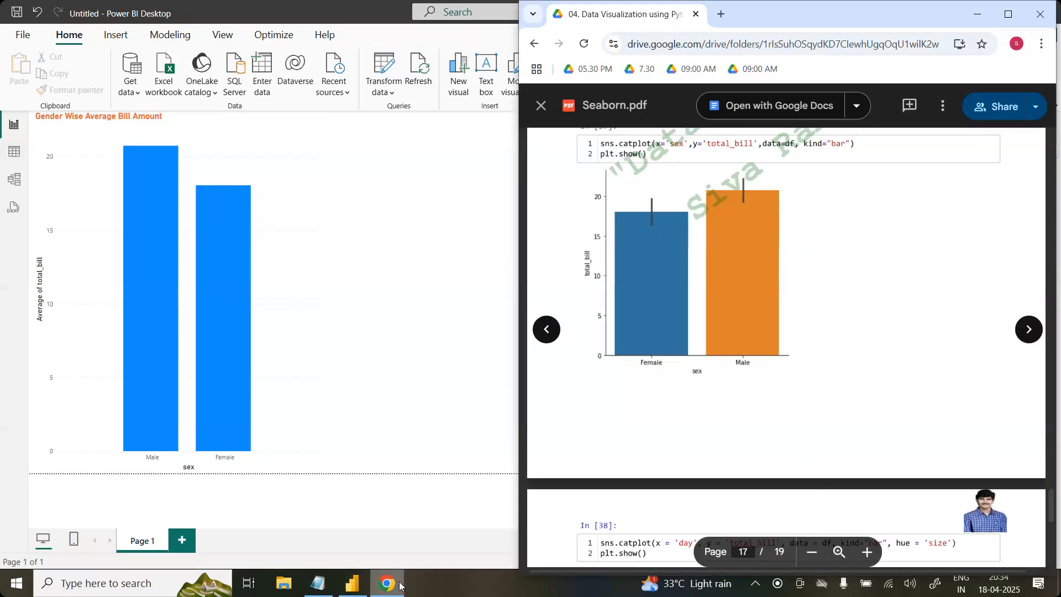
scroll(786, 347, down, 5)
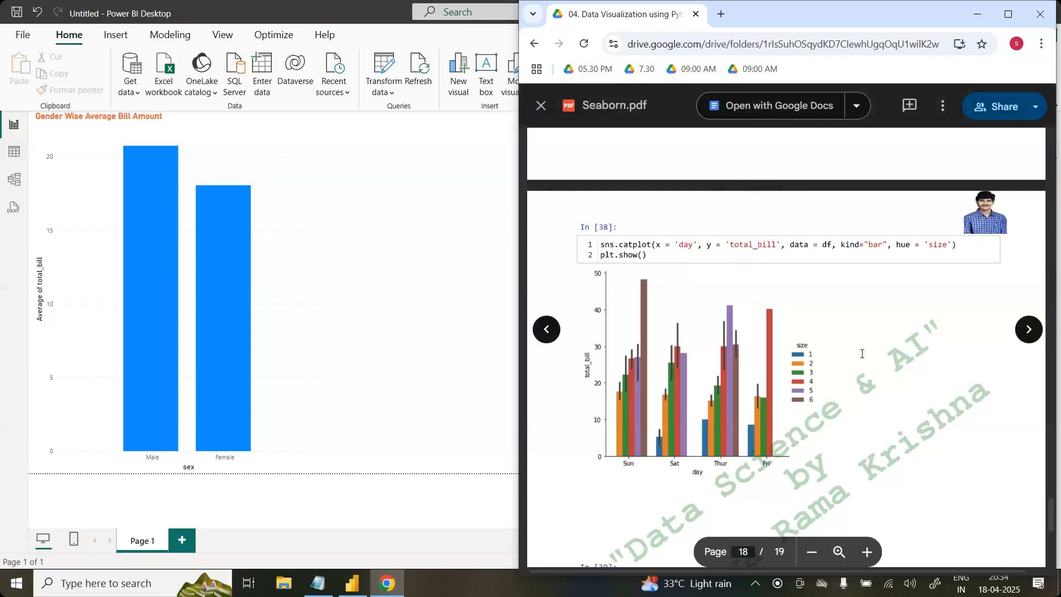
click(428, 407)
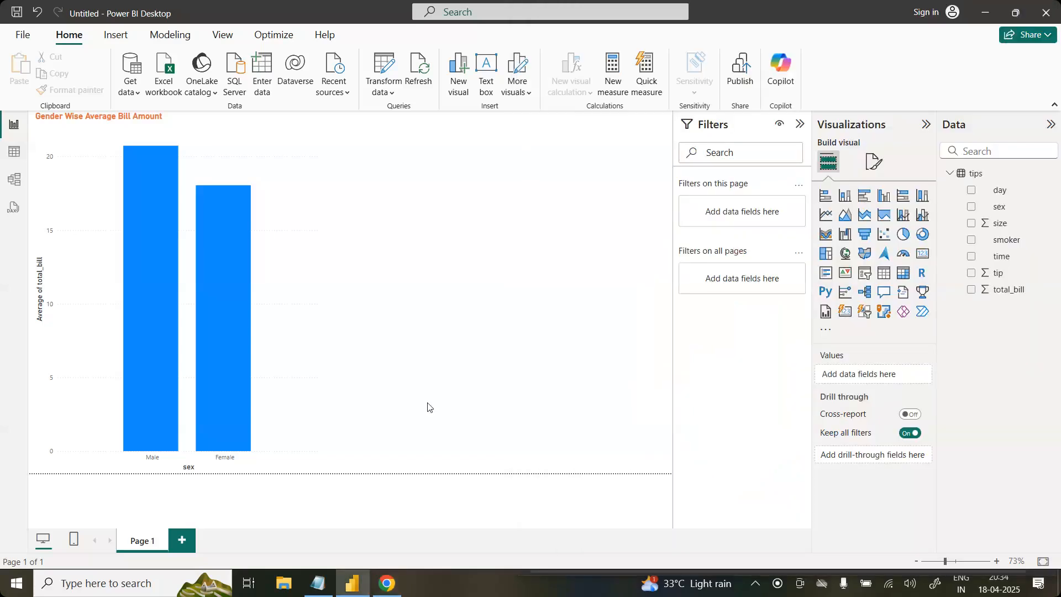
click(884, 196)
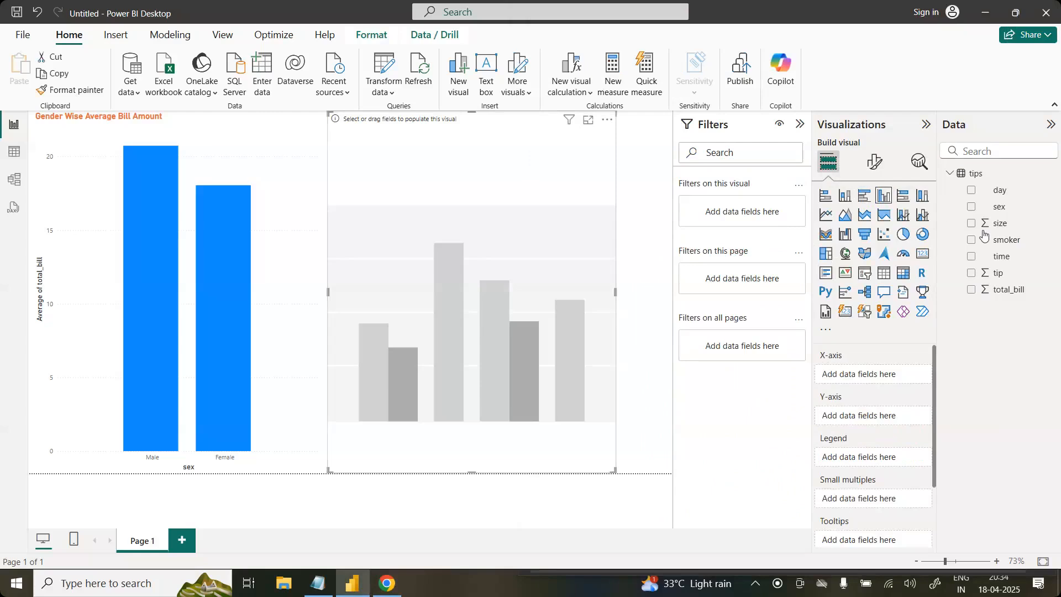
Step: Following the Seaborn.pdf catplot, assign day to the new chart's X-axis and total_bill to its Y-axis
click(389, 584)
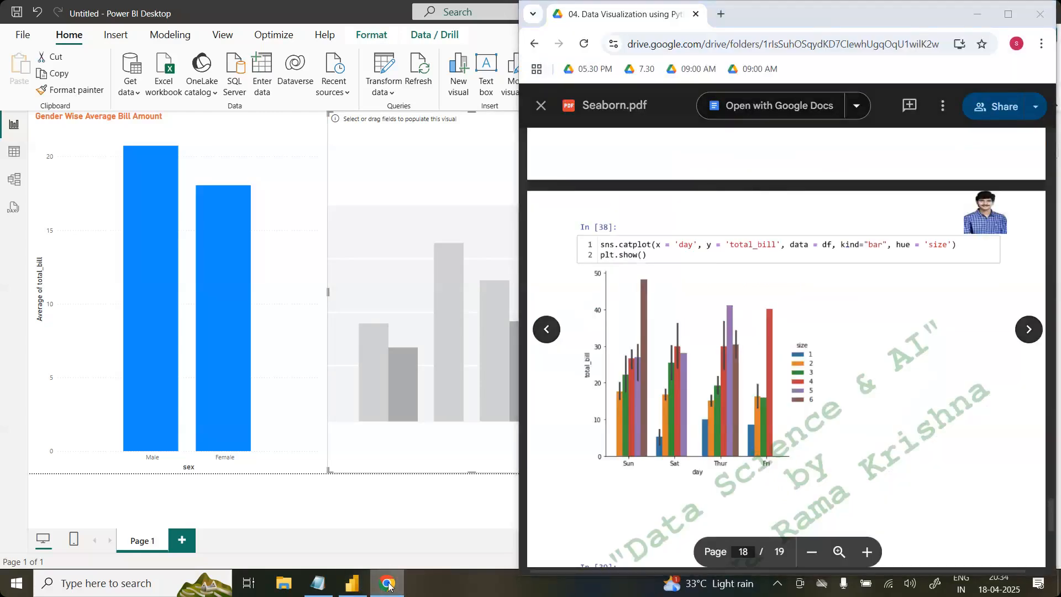
click(389, 585)
drag(999, 190, 875, 377)
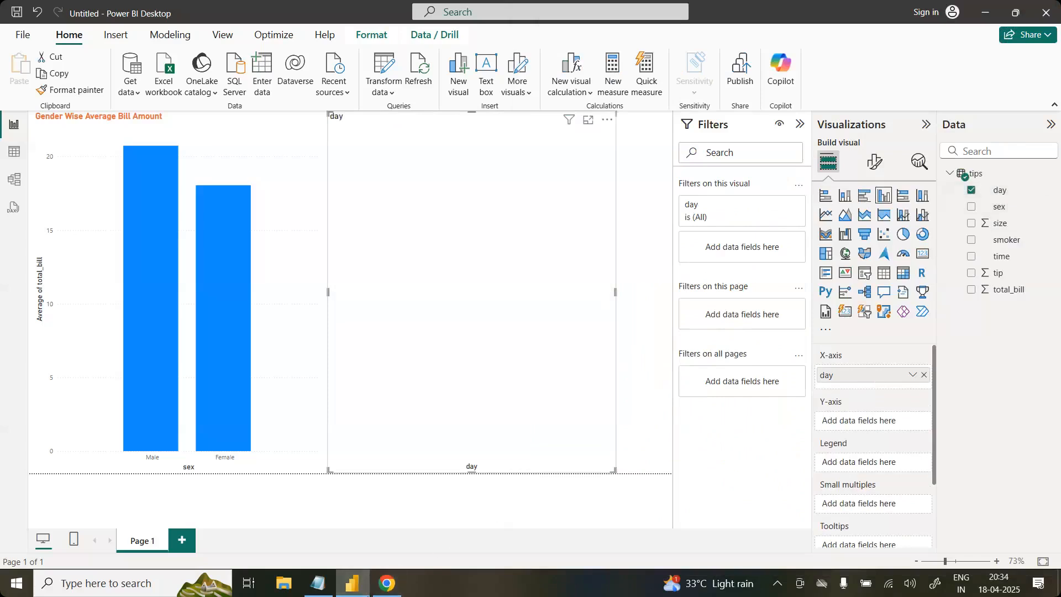
click(389, 585)
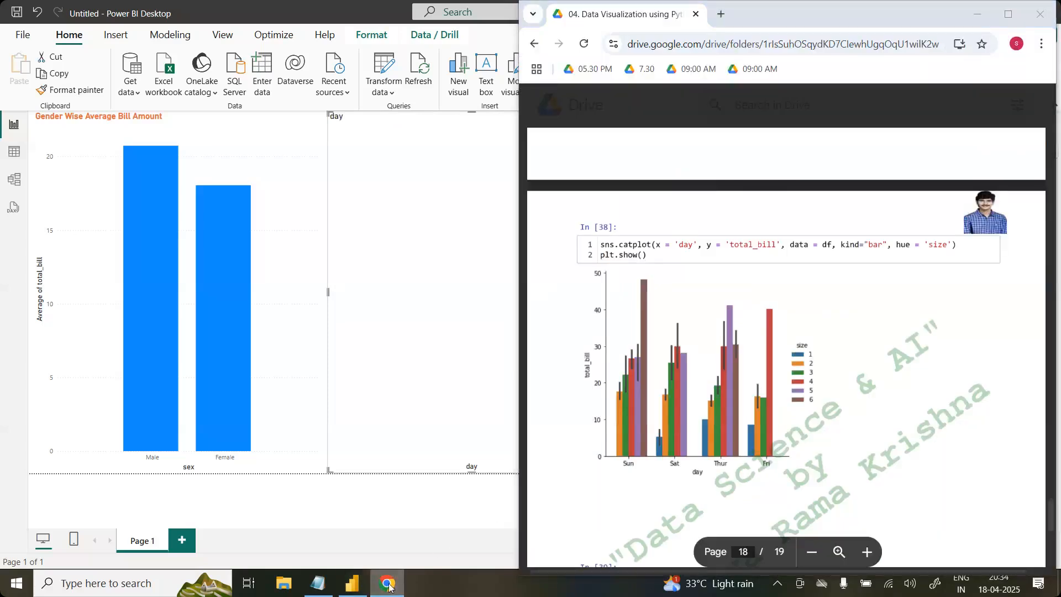
click(389, 585)
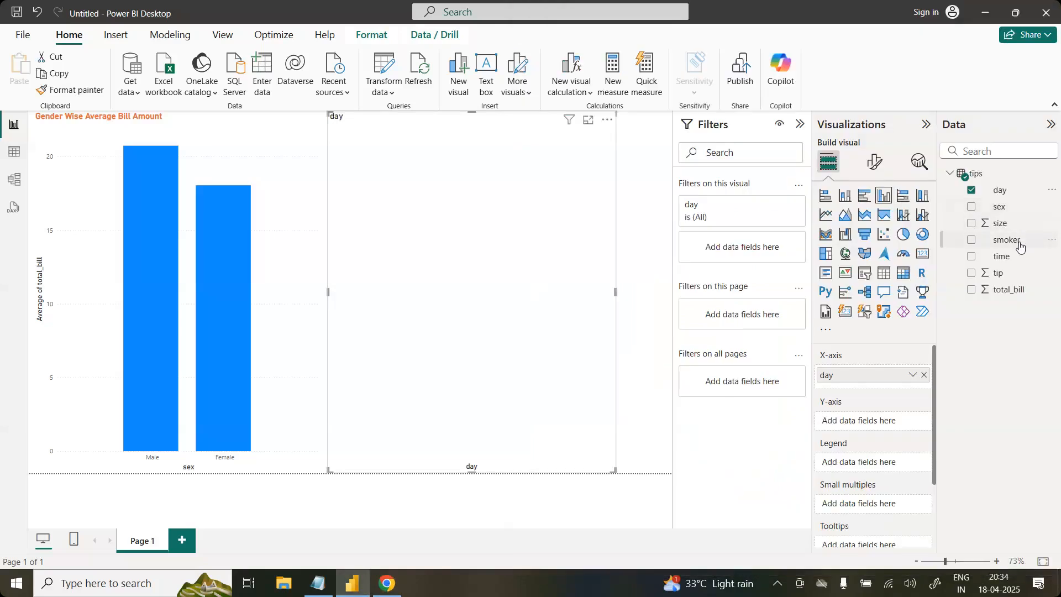
drag(1004, 293, 886, 435)
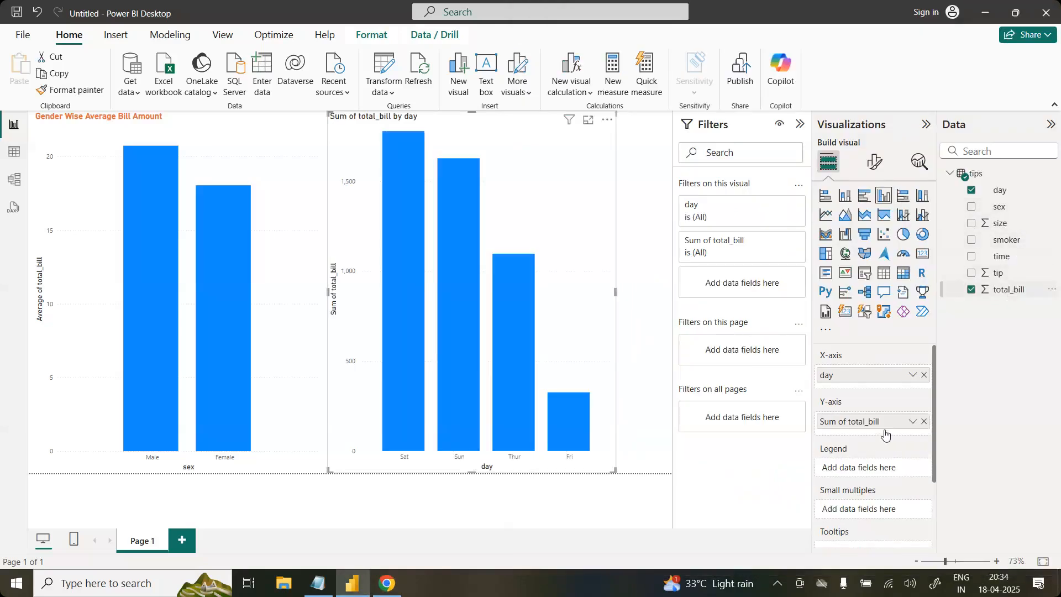
Step: Following the catplot's hue, add size as the day chart's legend and change the total_bill aggregation to Average
click(389, 584)
click(401, 586)
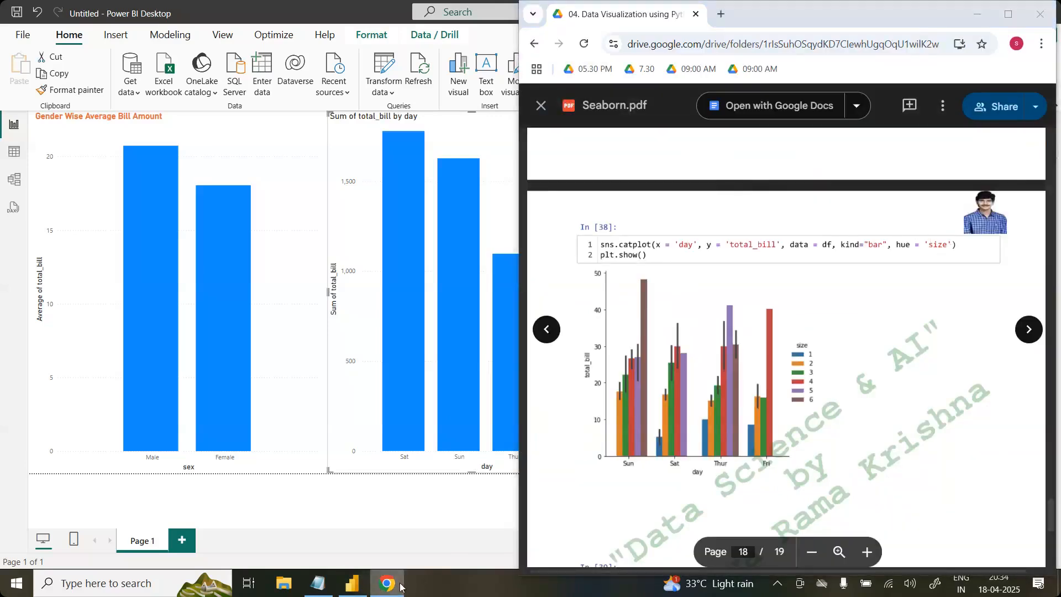
click(401, 586)
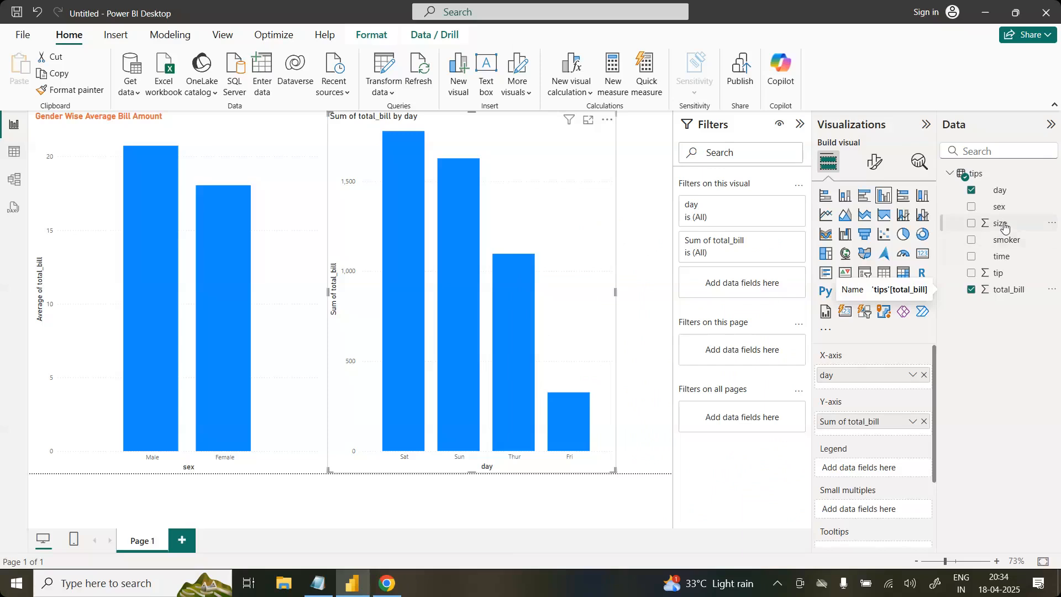
drag(1004, 226, 870, 467)
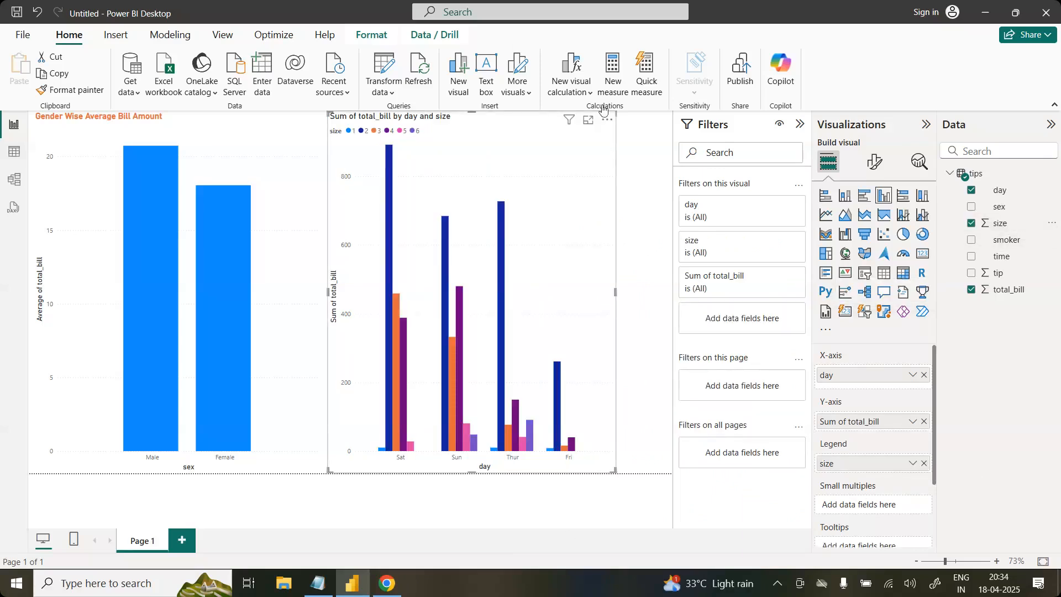
click(912, 422)
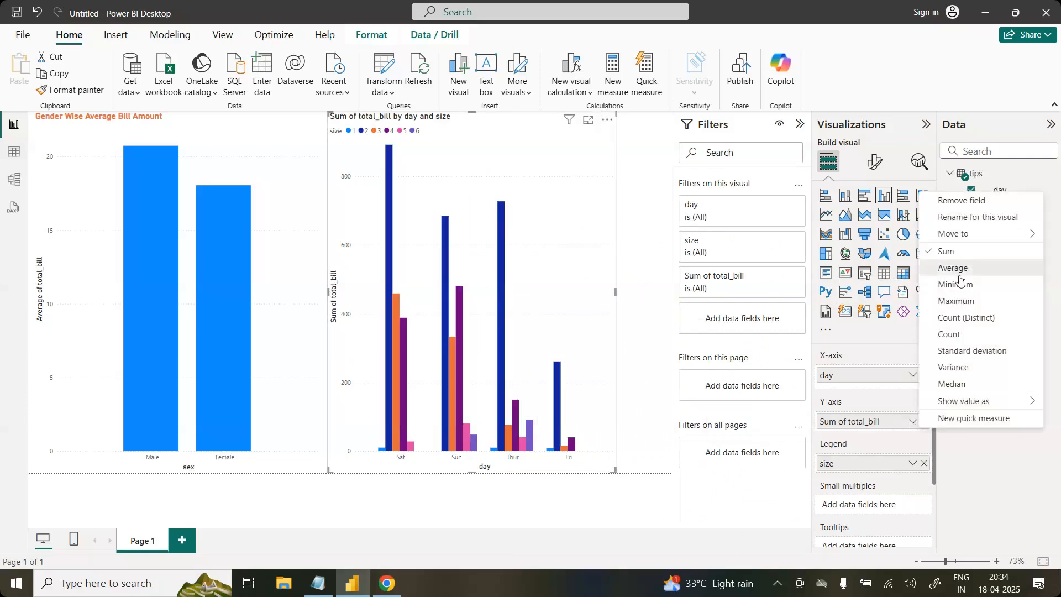
click(964, 268)
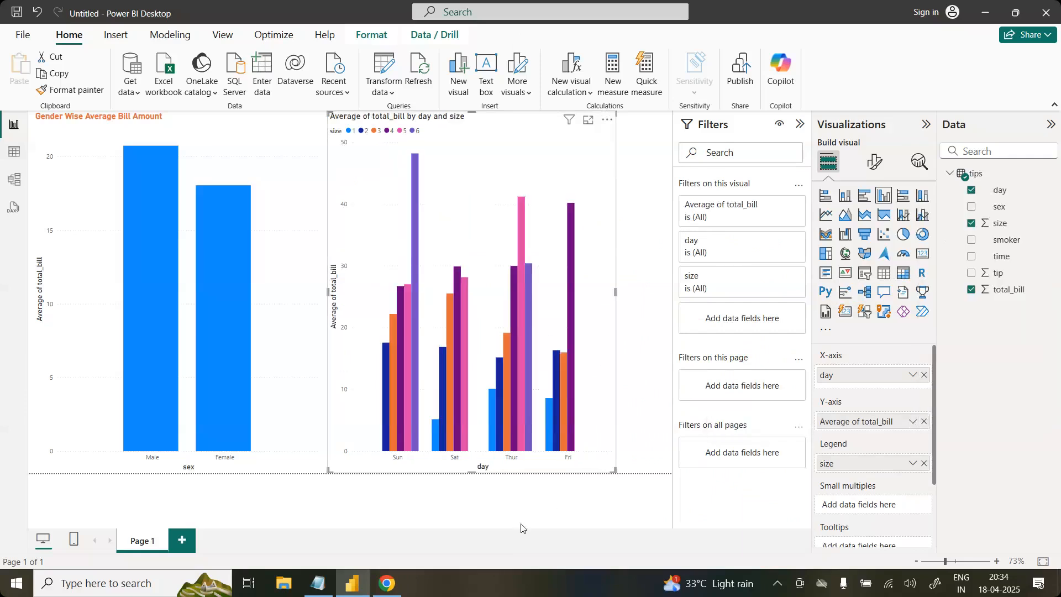
Step: Bring up Seaborn.pdf and move its window away from the day chart to compare it with the catplot
click(388, 583)
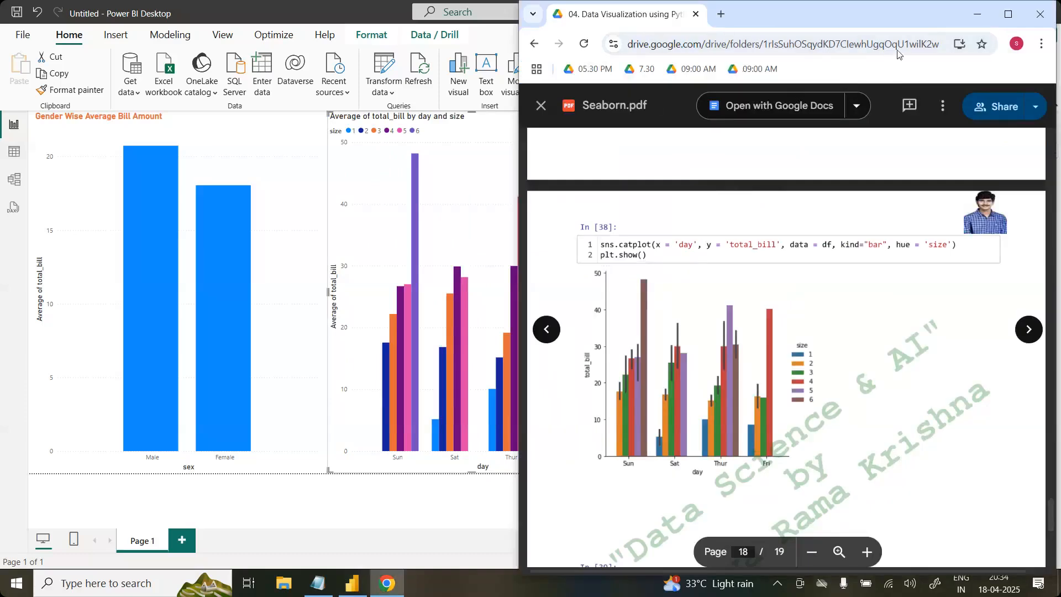
drag(935, 17, 1002, 84)
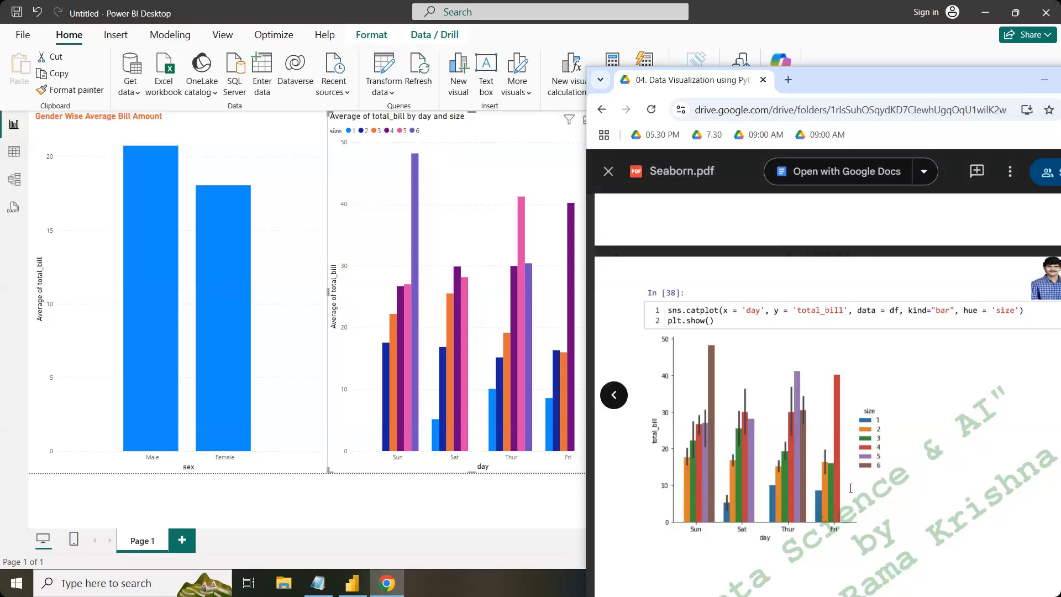
Step: Select the day chart in Power BI Desktop and compare it with the day, total_bill and size catplot in Seaborn.pdf
click(463, 514)
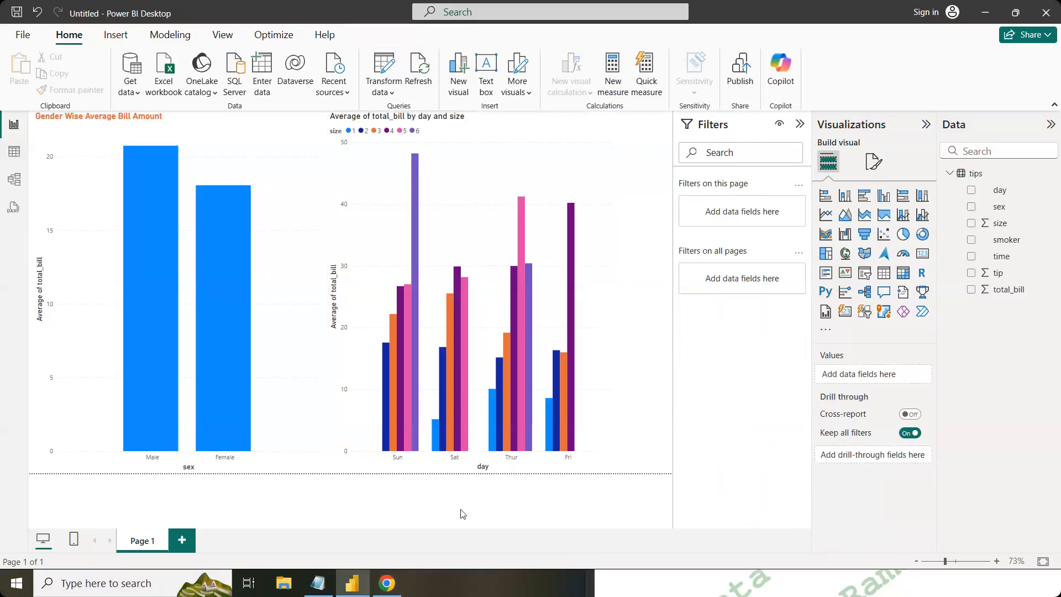
click(566, 164)
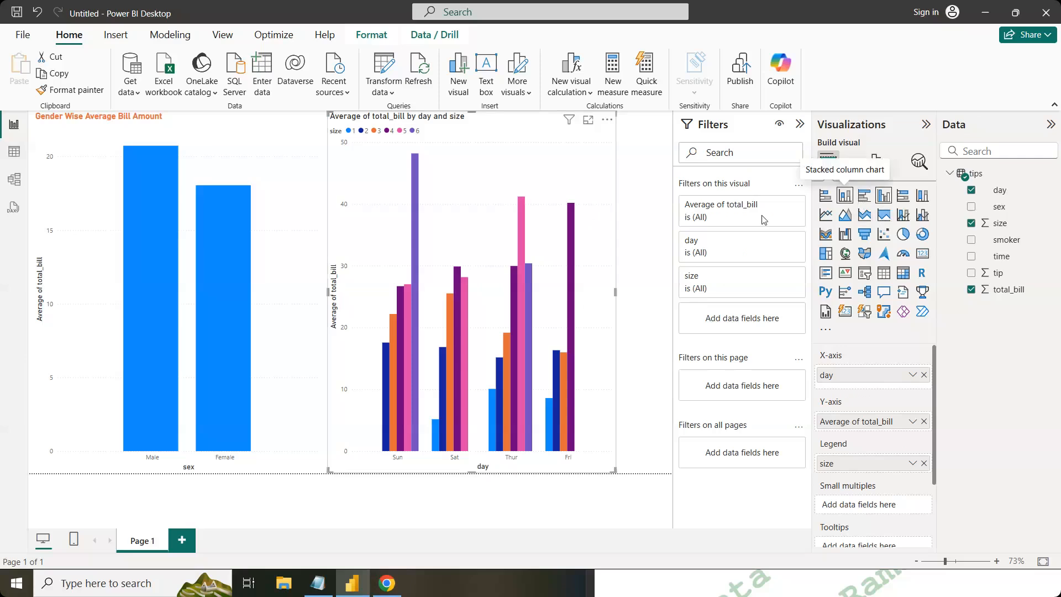
click(386, 590)
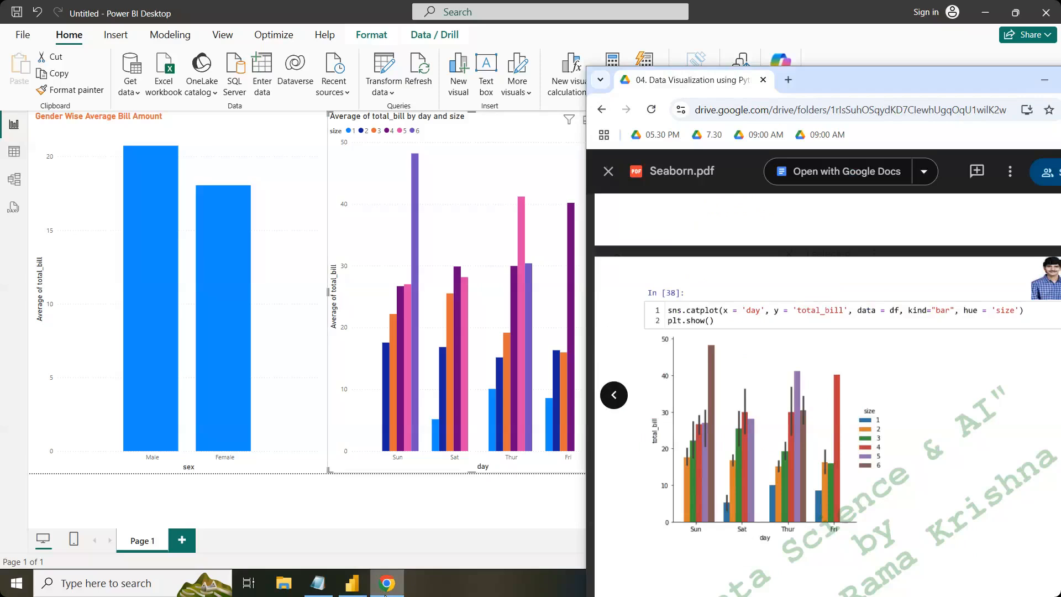
click(385, 596)
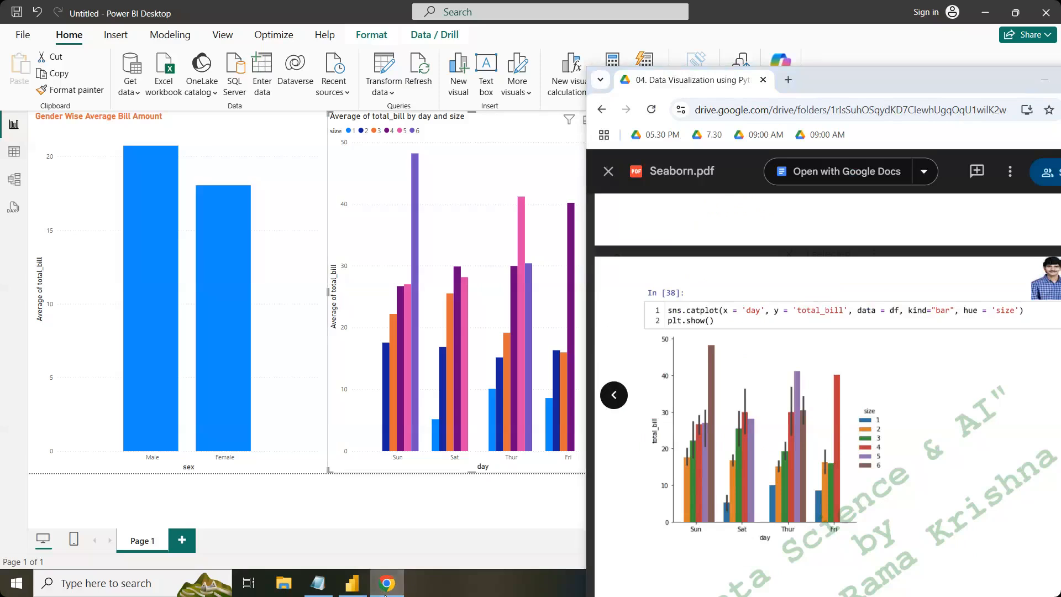
Step: Switch the day chart to a stacked column chart, back to clustered column, and to stacked column again
click(844, 196)
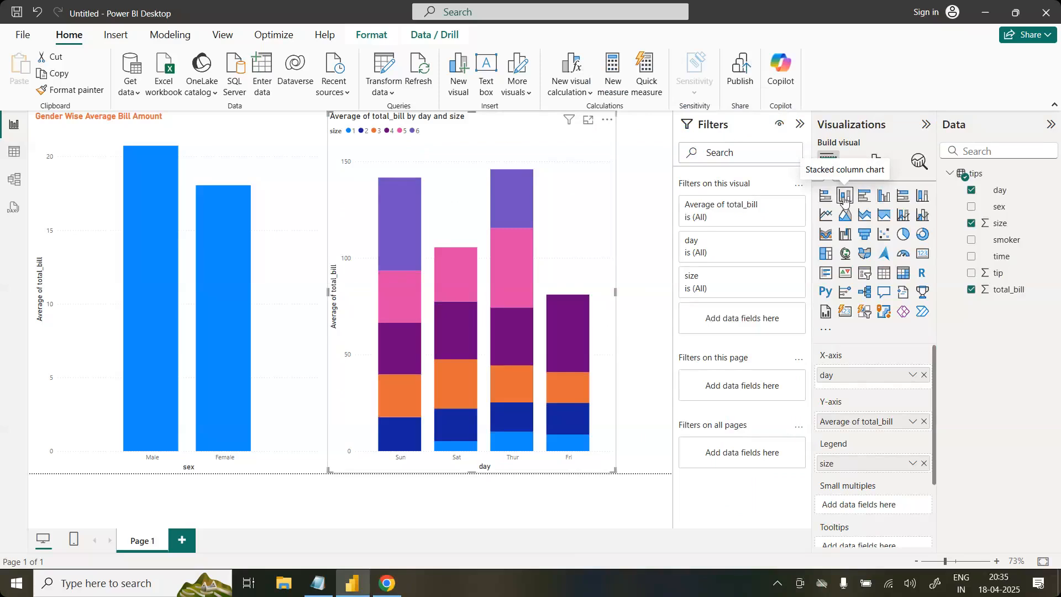
click(884, 197)
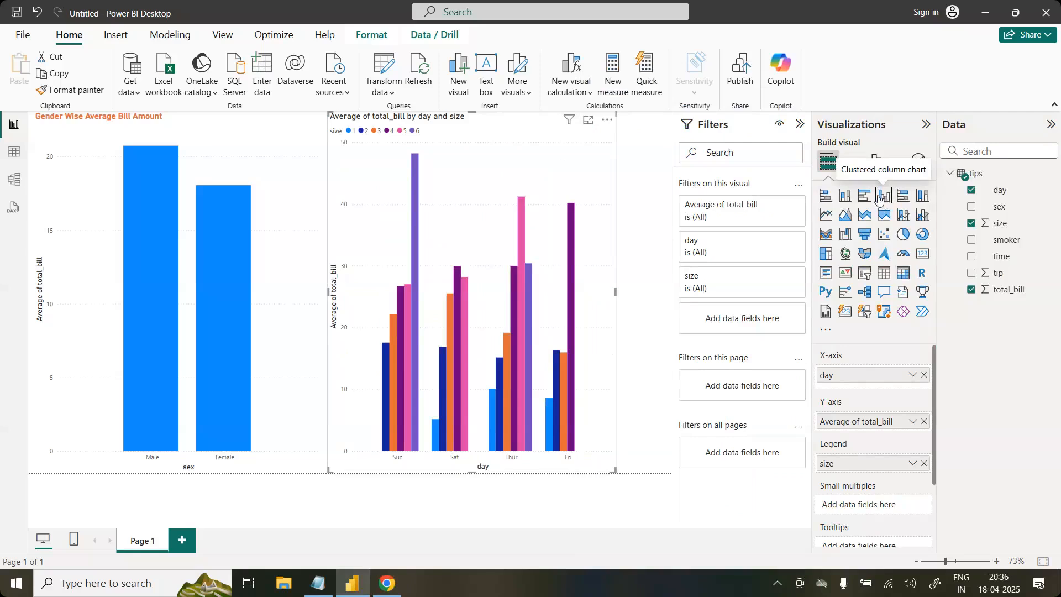
click(844, 196)
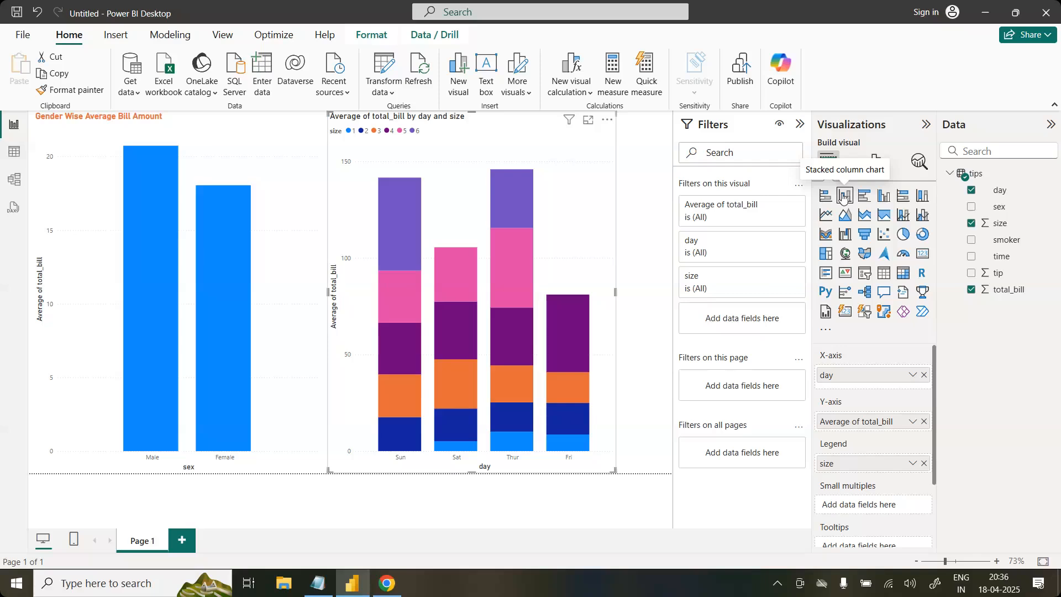
Step: Compare the stacked day chart with the clustered catplot in Seaborn.pdf, and minimize the PDF window
click(593, 527)
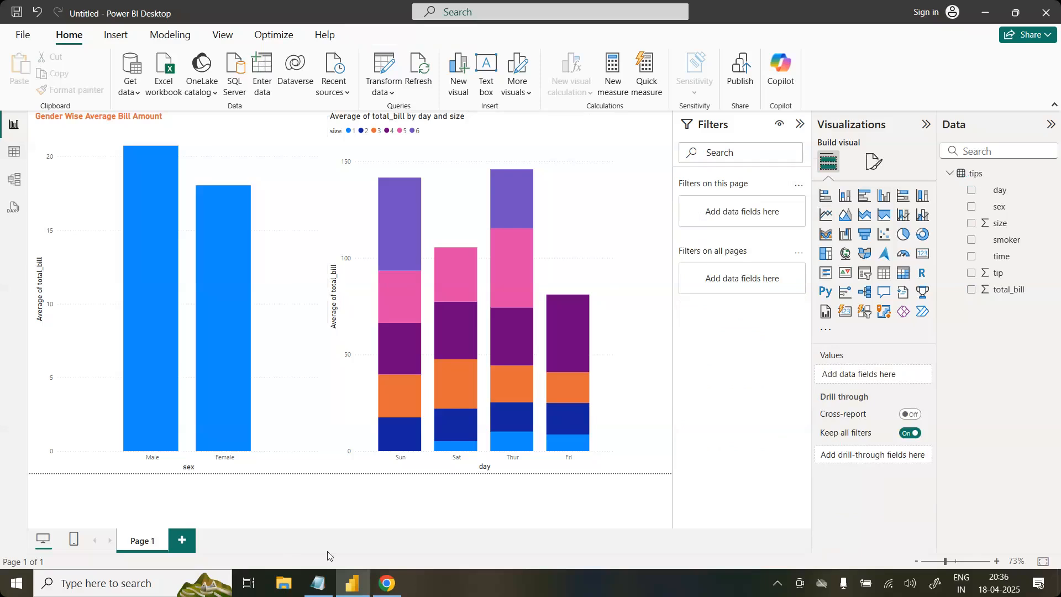
click(390, 585)
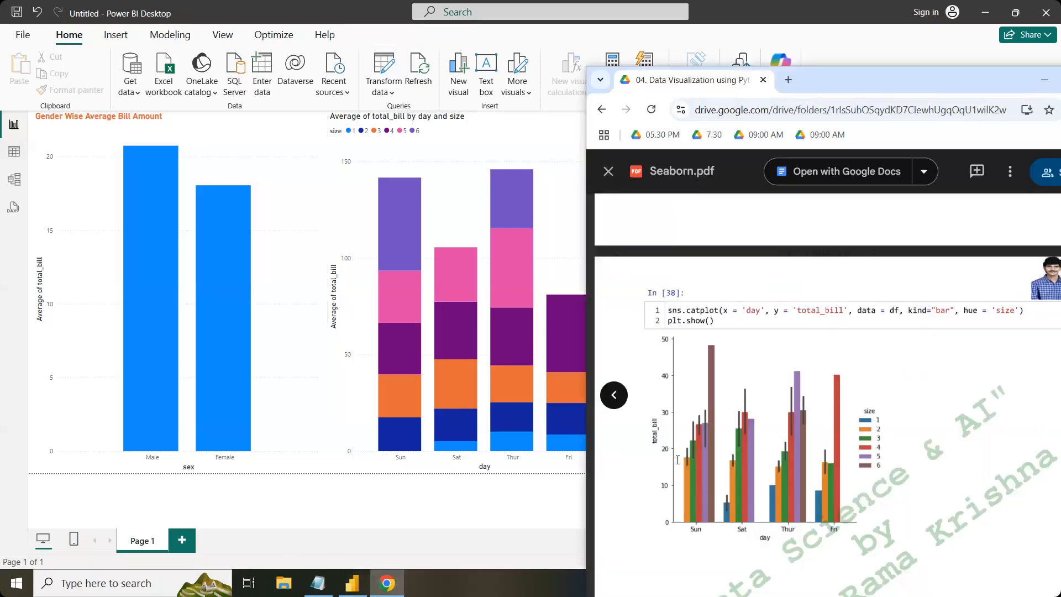
click(450, 502)
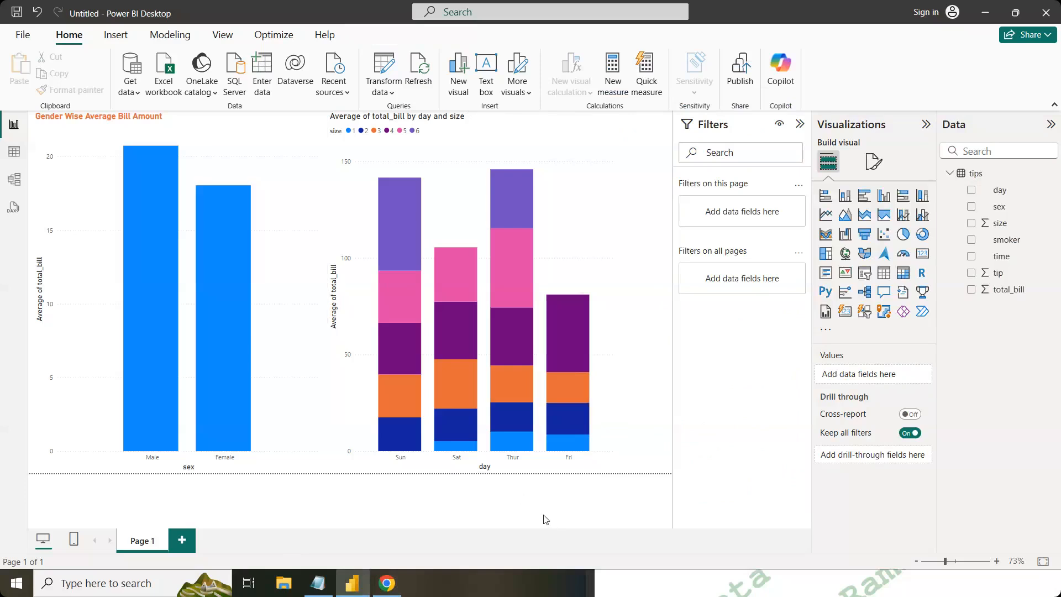
click(646, 575)
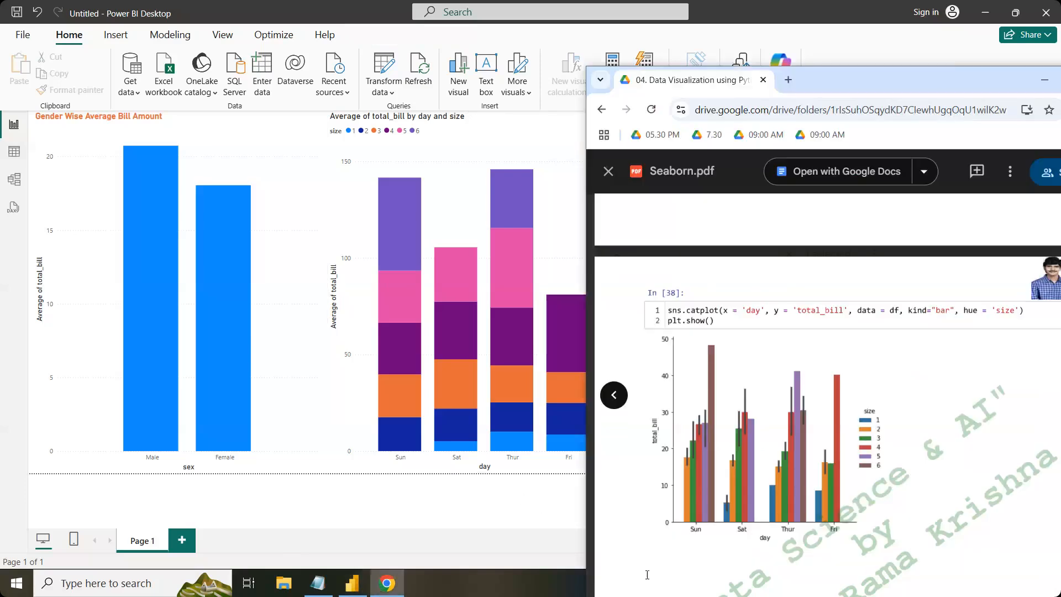
click(1044, 81)
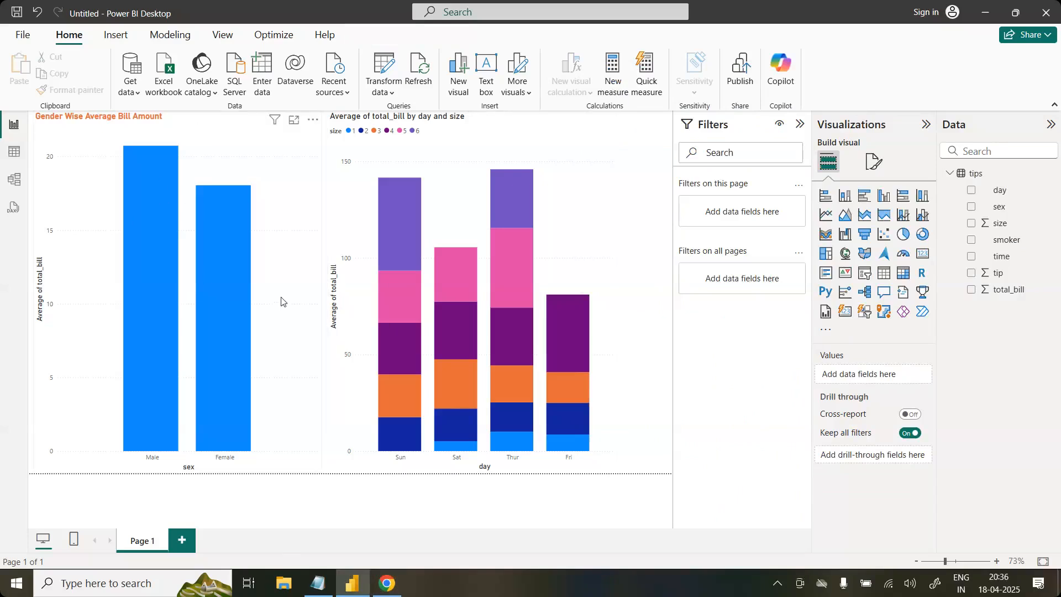
Step: Convert the Gender Wise Average Bill Amount chart to a pie chart and shrink it toward the page's upper-left corner
click(273, 159)
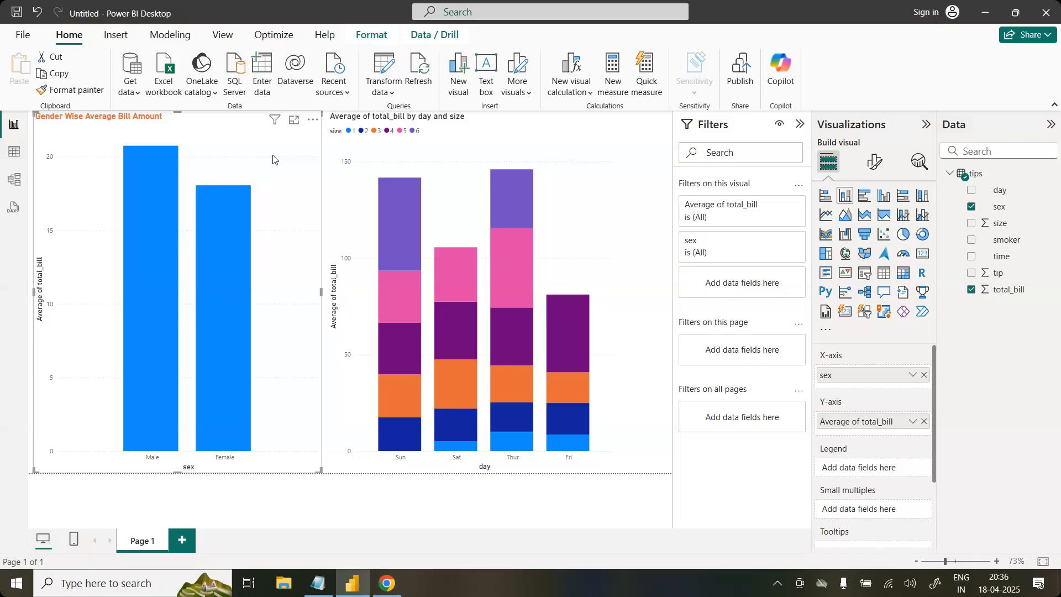
click(901, 235)
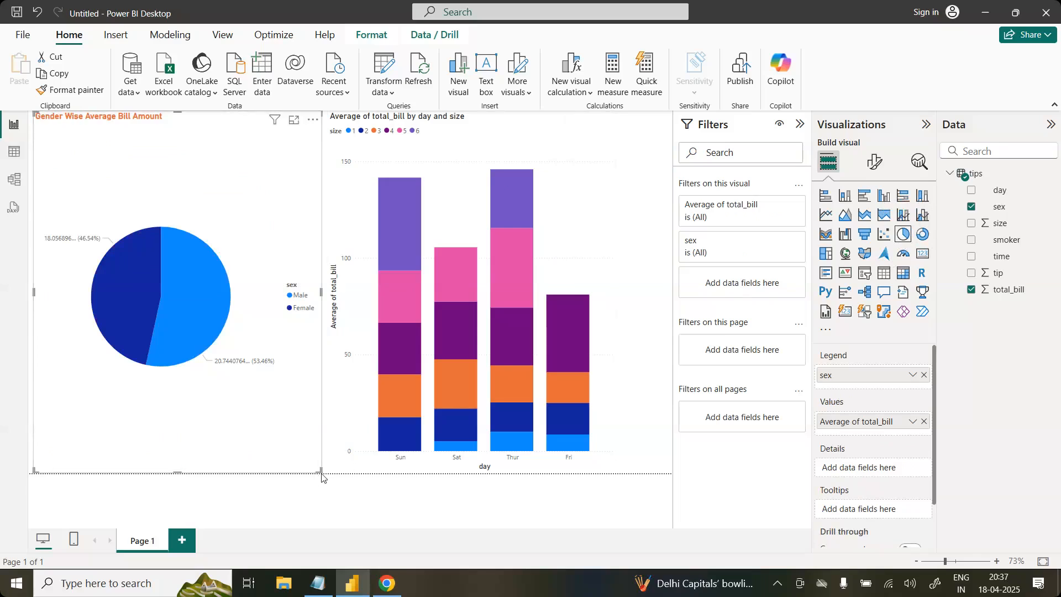
click(300, 405)
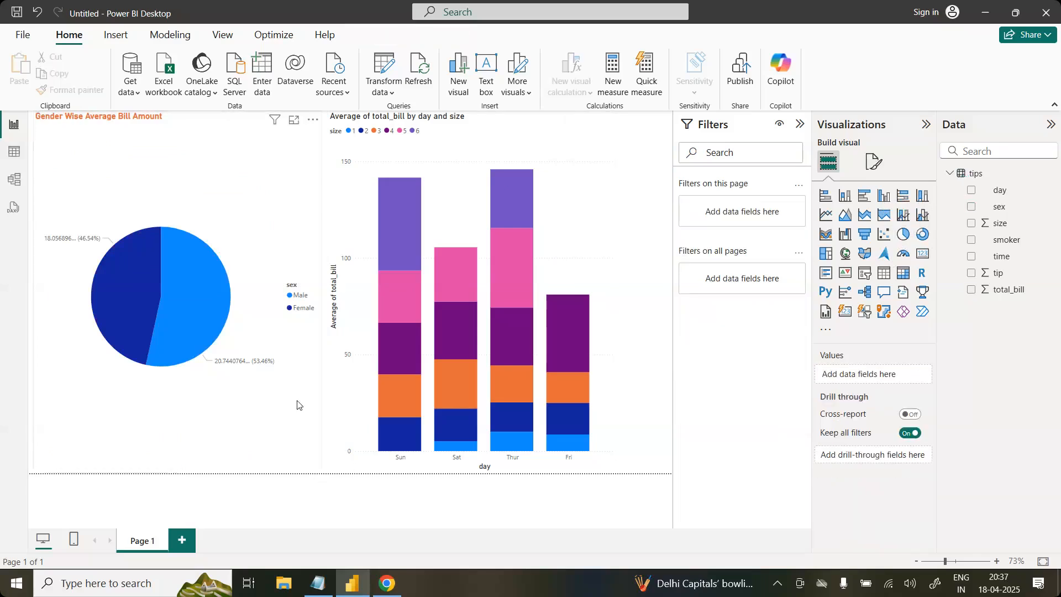
click(303, 445)
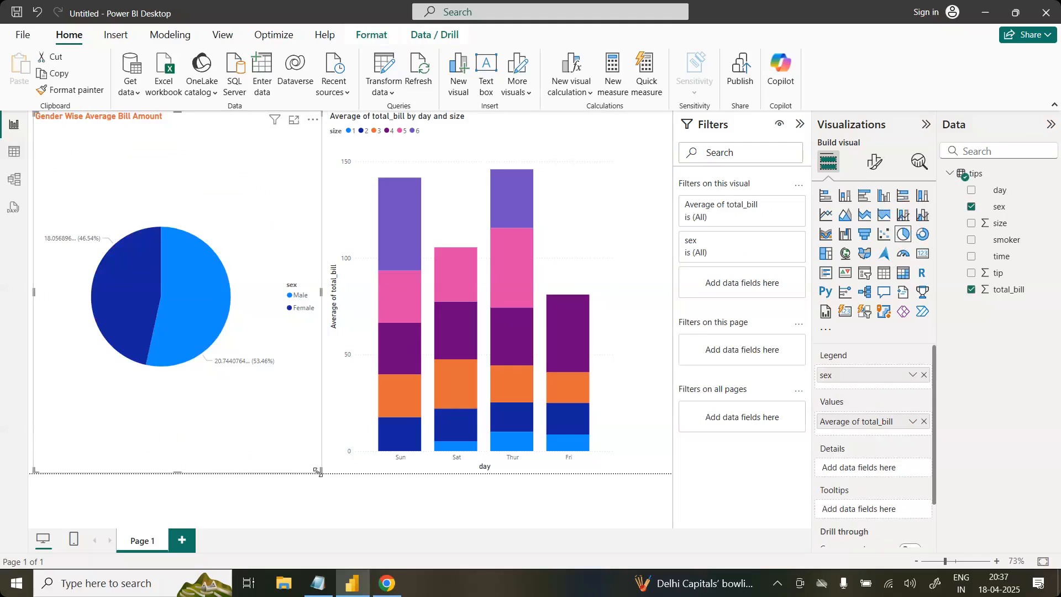
drag(318, 471, 274, 306)
Step: Shrink the day chart and move it next to the gender pie chart at the top of the page
click(339, 459)
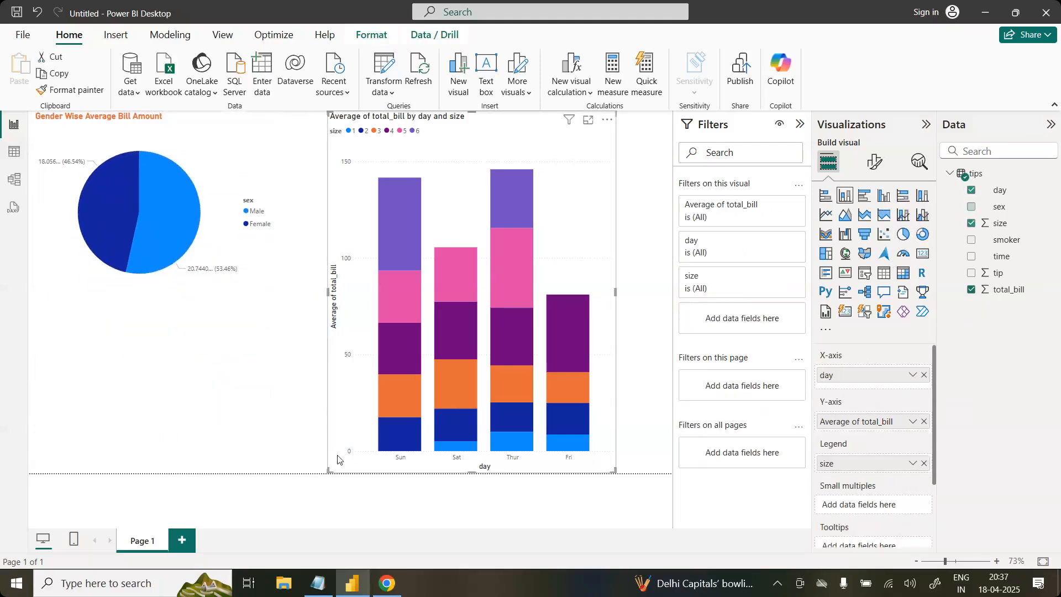
drag(328, 471, 389, 289)
drag(498, 147, 407, 147)
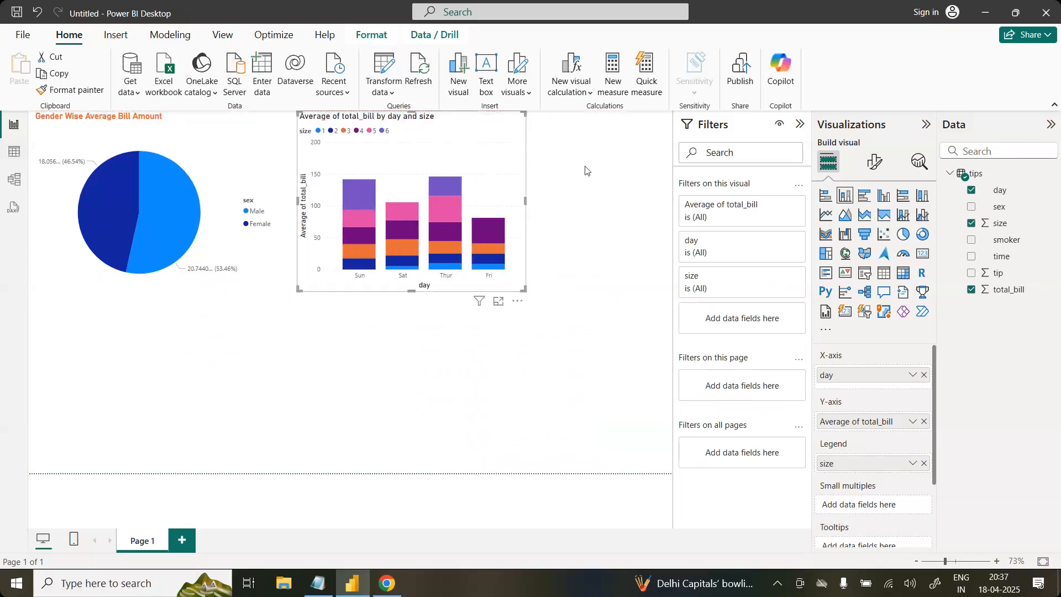
Step: Change the Gender Wise Average Bill Amount pie chart to a stacked bar chart
click(627, 184)
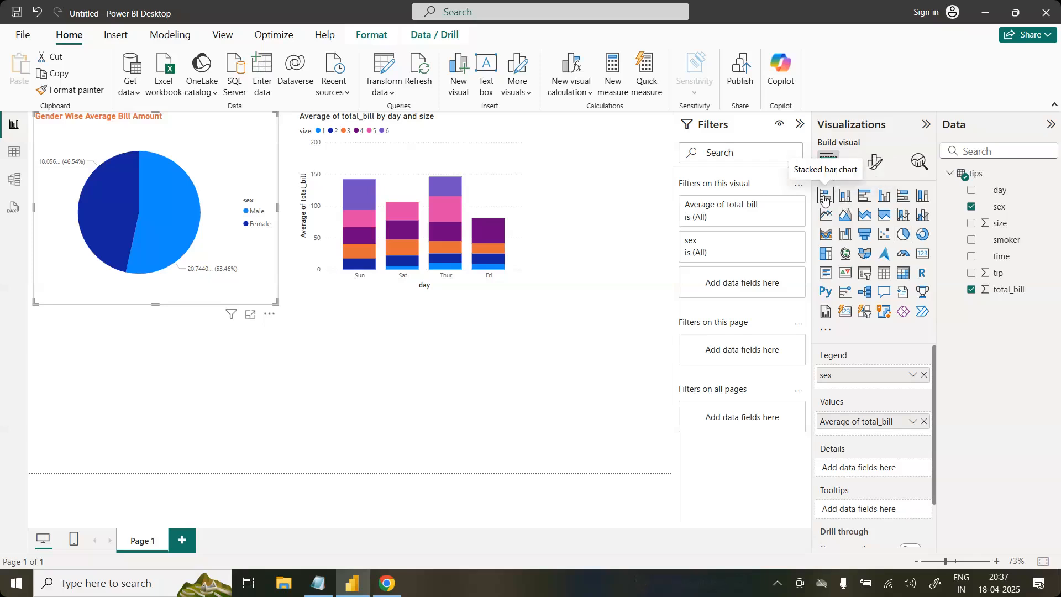
click(826, 194)
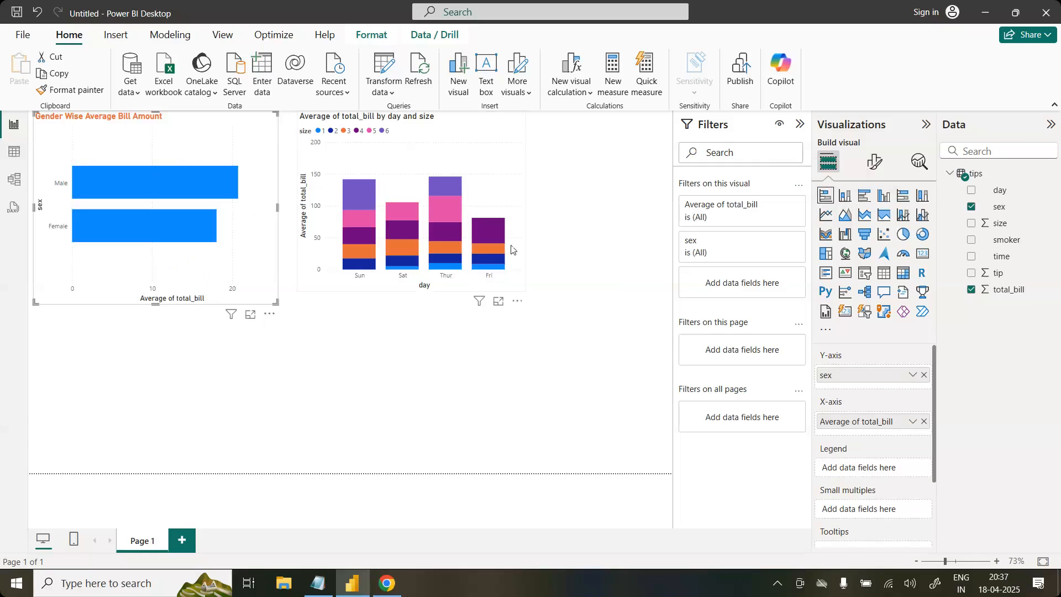
Step: Enlarge the day chart to the page's lower-right corner and try stacked bar, stacked column and clustered bar, ending on clustered column
click(520, 287)
drag(521, 288, 668, 479)
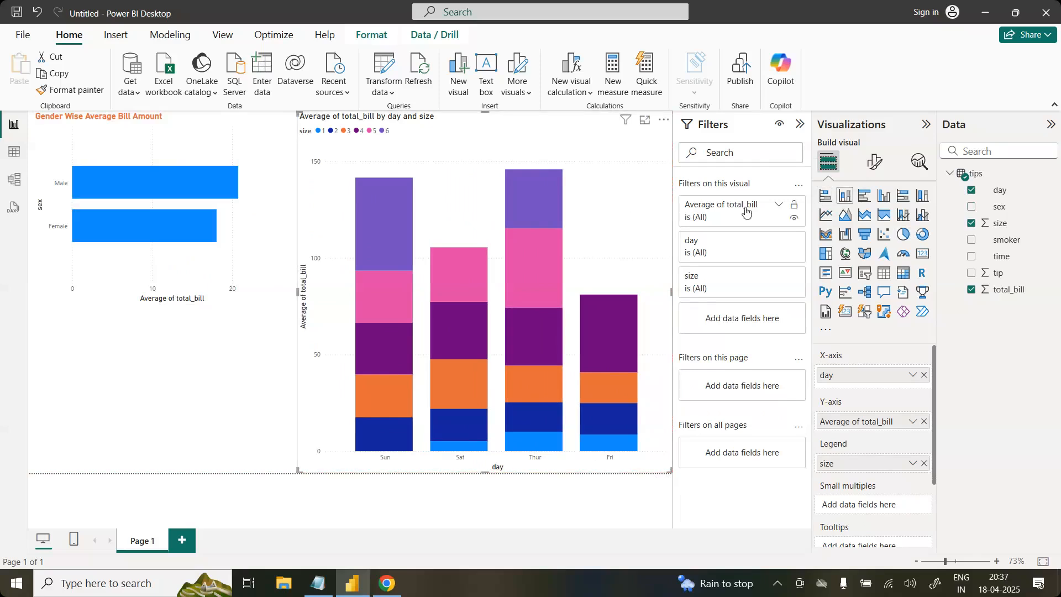
click(826, 198)
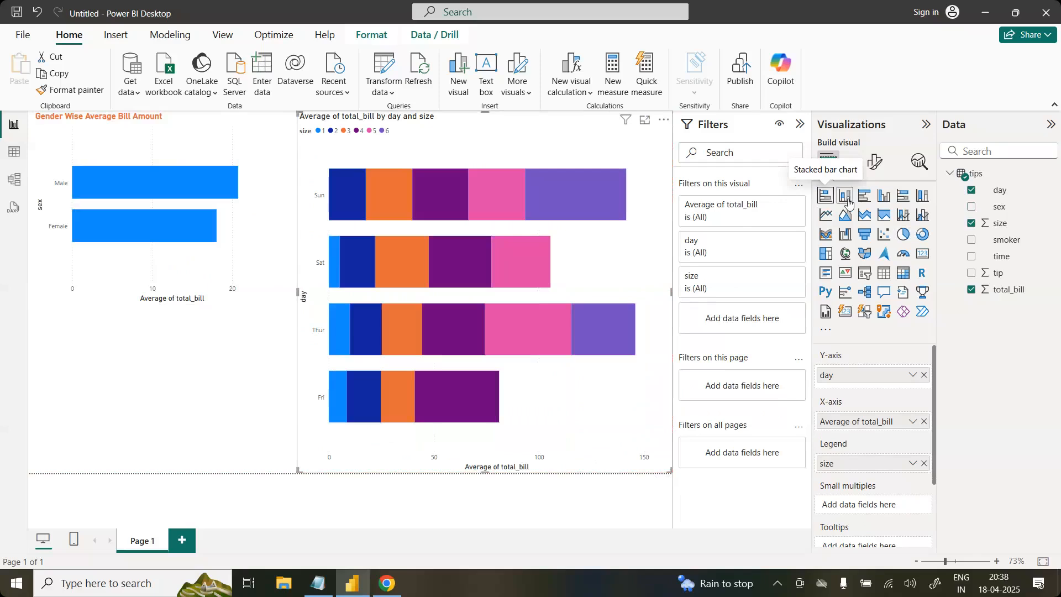
click(847, 202)
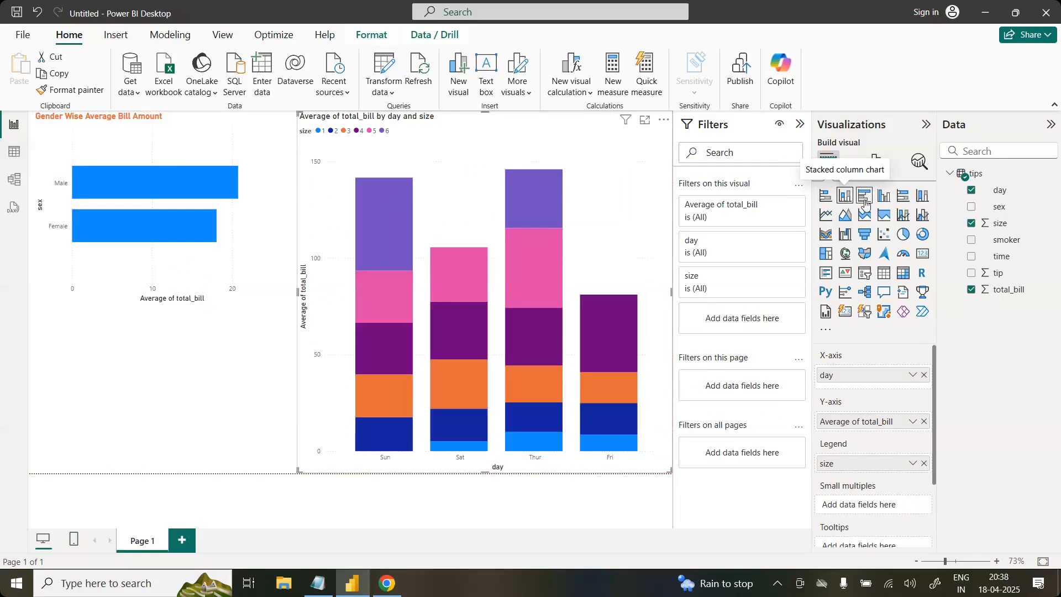
click(865, 198)
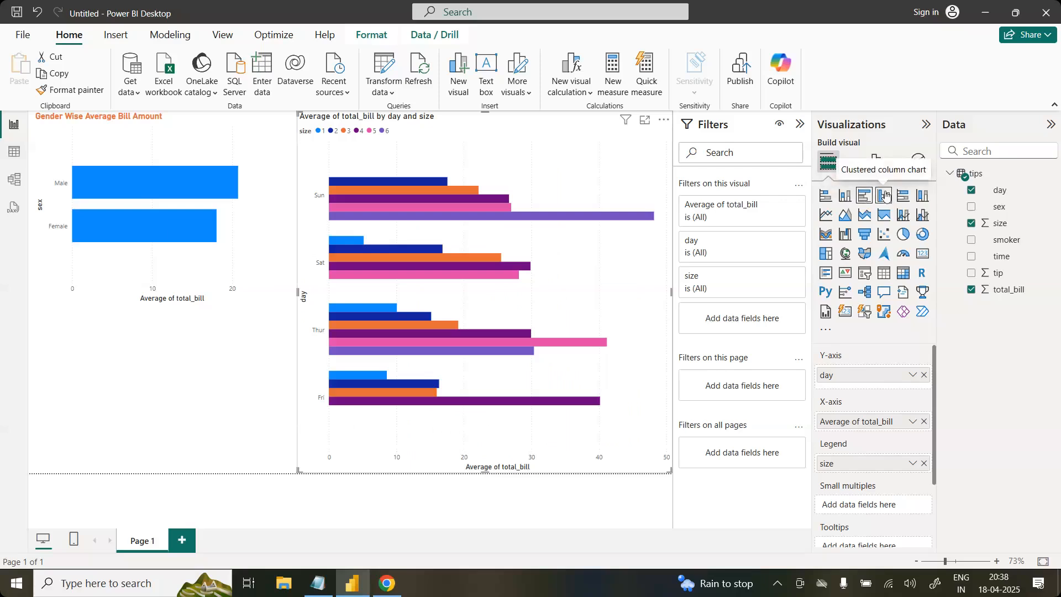
click(885, 195)
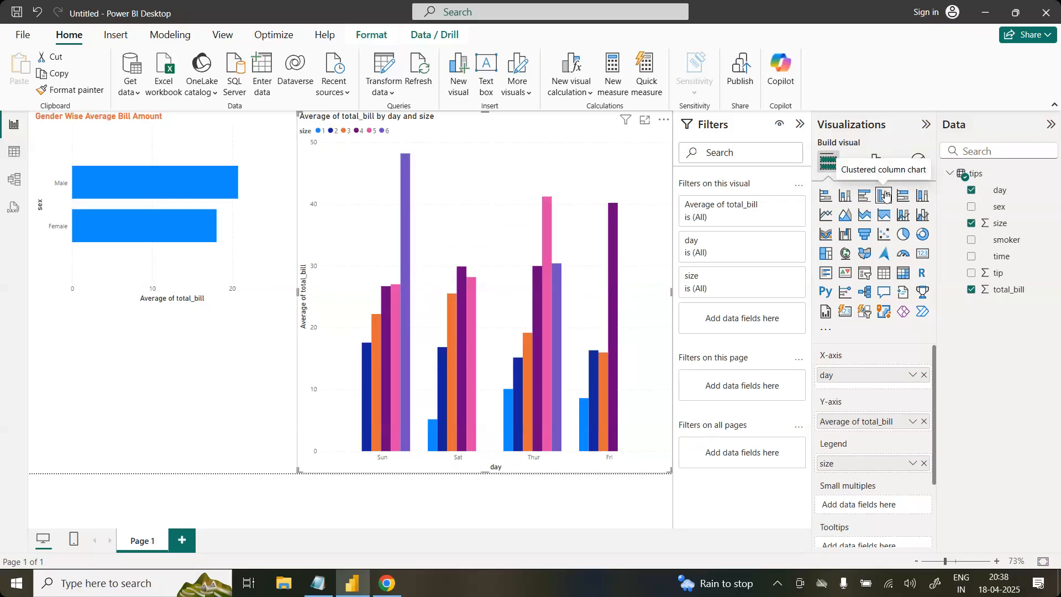
Step: Delete the Gender Wise Average Bill Amount chart from the page
click(241, 284)
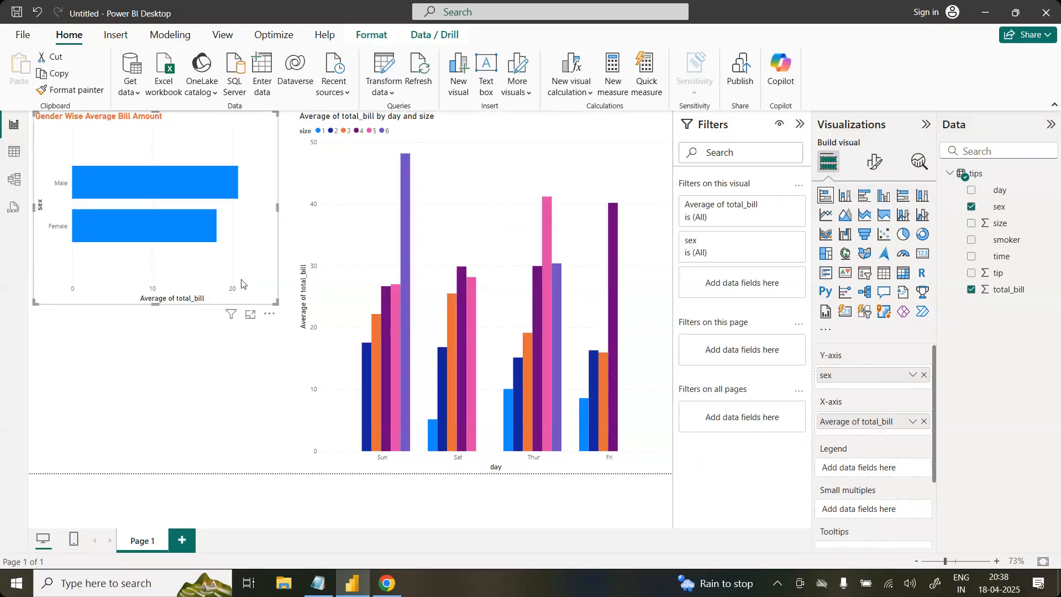
key(Delete)
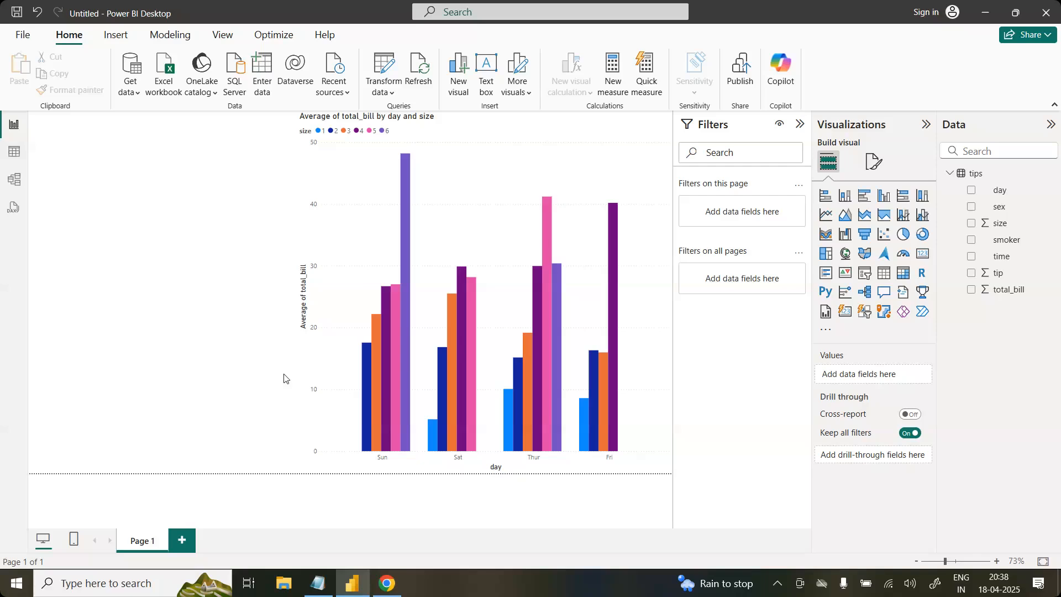
Step: Review Seaborn.pdf from the catplots back to the tips.csv import and the continuous variables' summary statistics, and minimize its window
click(400, 589)
scroll(828, 395, up, 20)
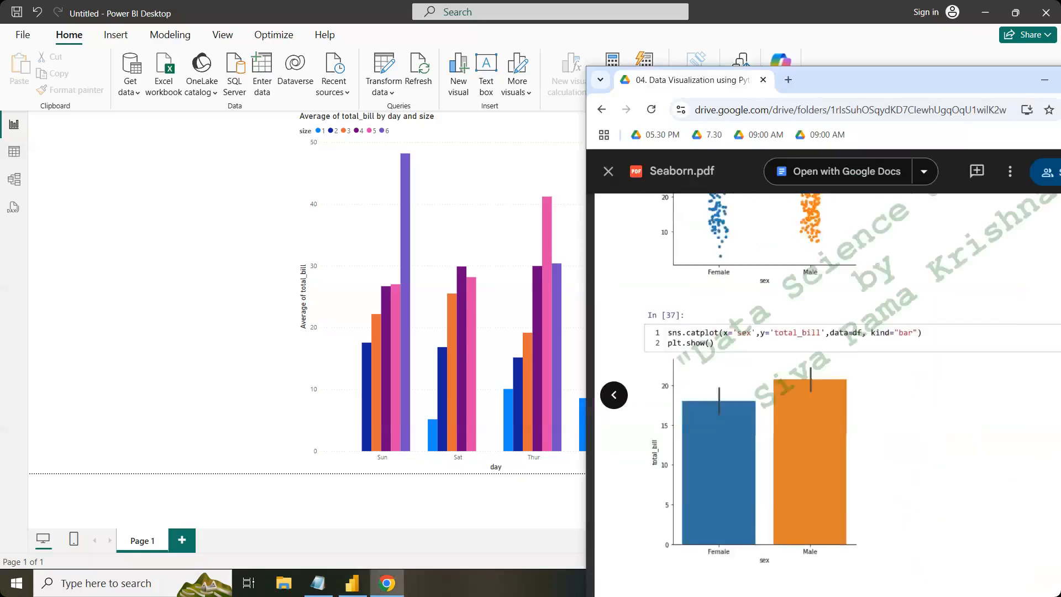
scroll(828, 395, up, 15)
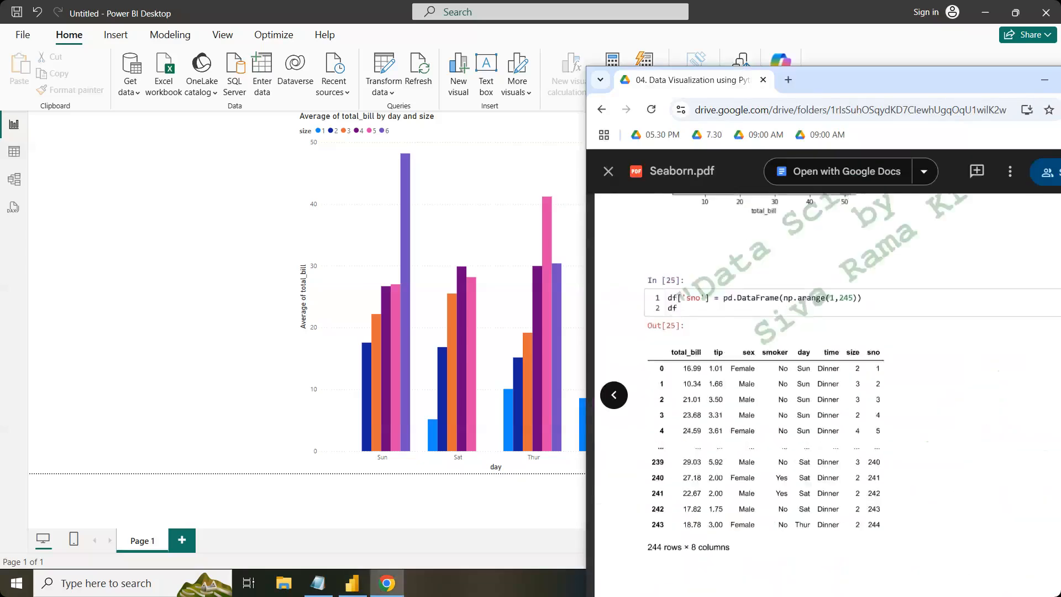
scroll(828, 395, up, 10)
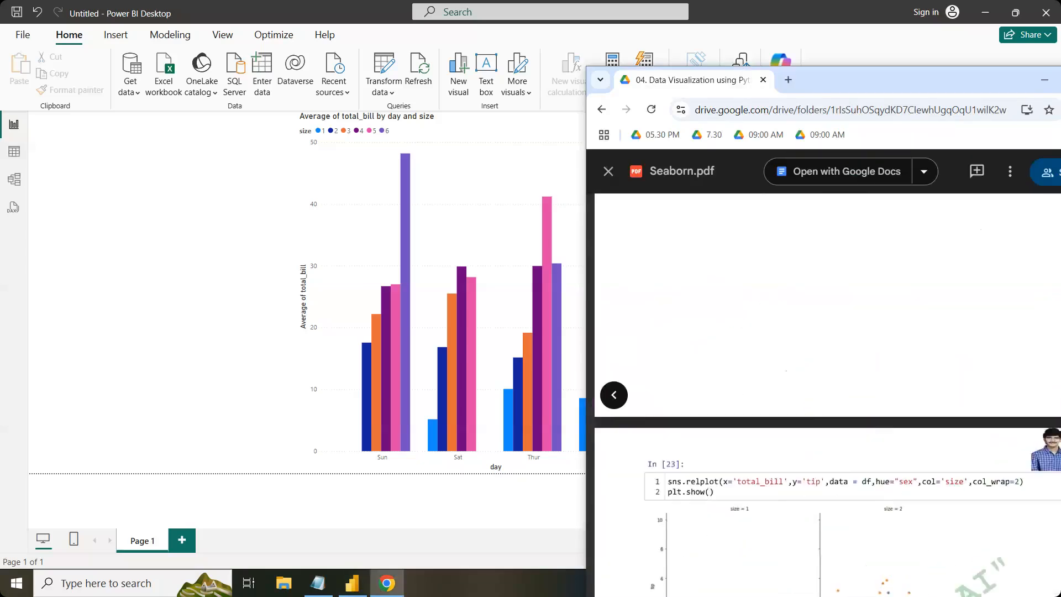
scroll(828, 396, up, 10)
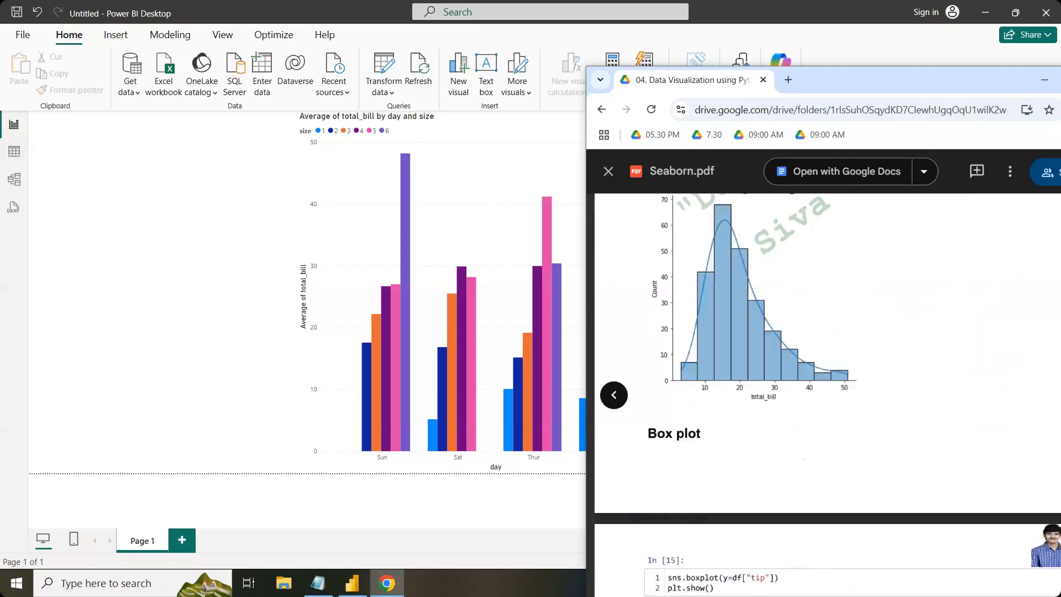
scroll(828, 395, up, 10)
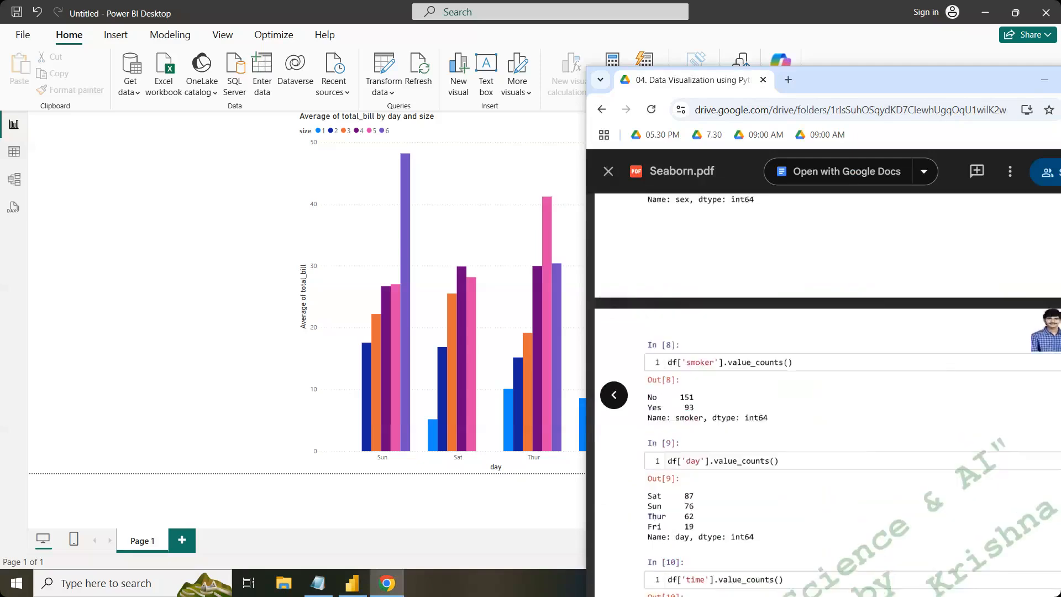
scroll(828, 396, up, 10)
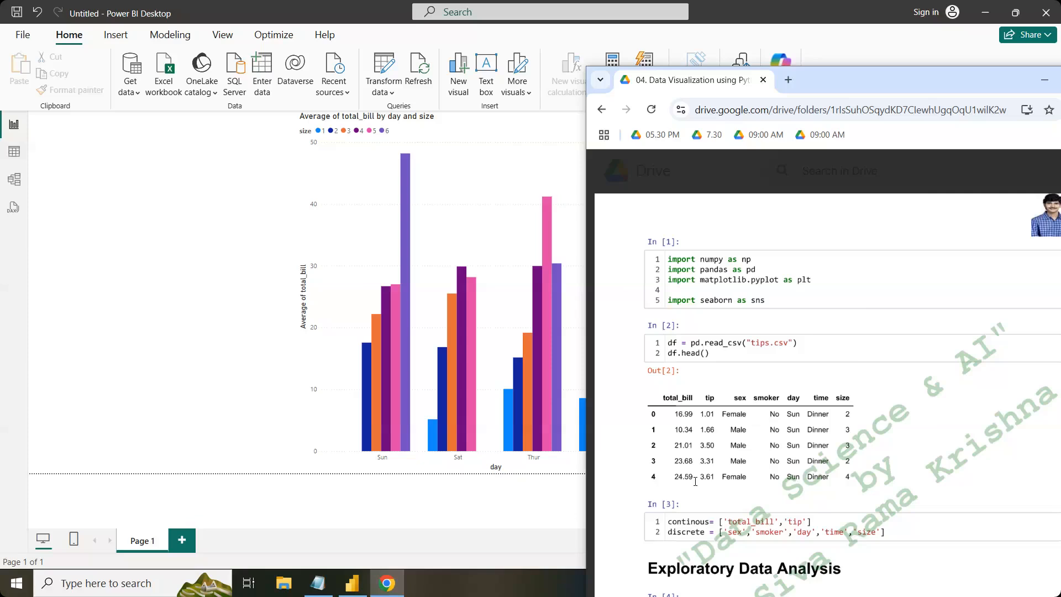
scroll(695, 481, down, 5)
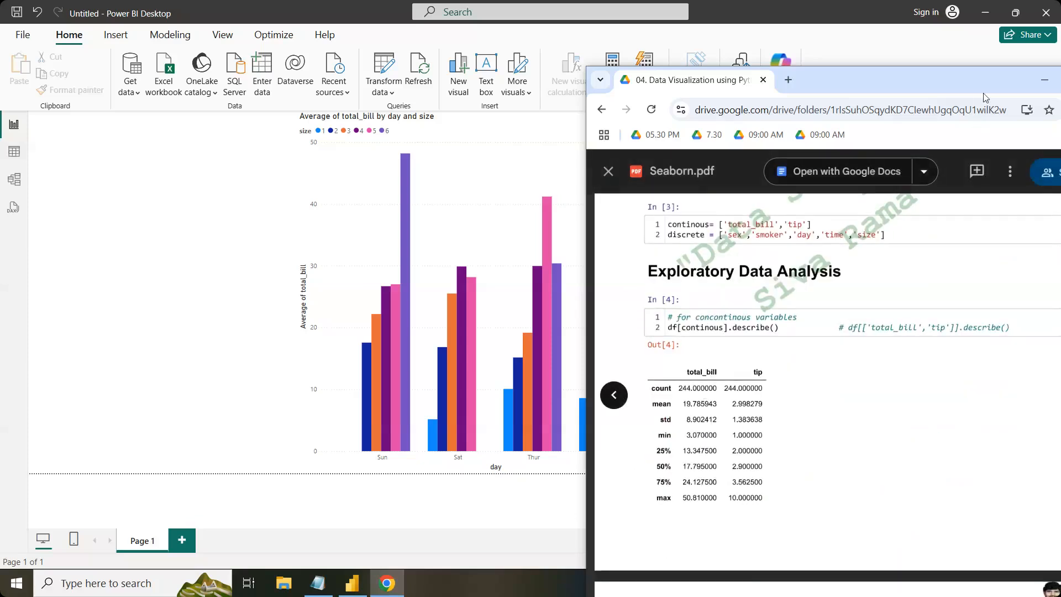
click(1044, 80)
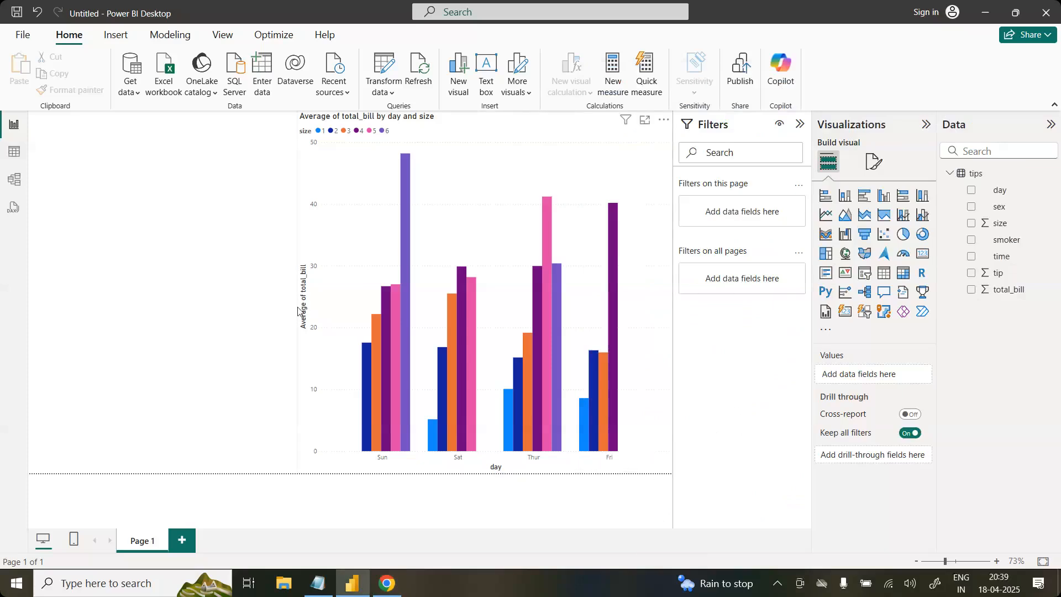
Step: Convert the day chart to a card of average total_bill and place it, reduced in size, in the page's upper-left corner
click(299, 310)
drag(298, 292, 424, 300)
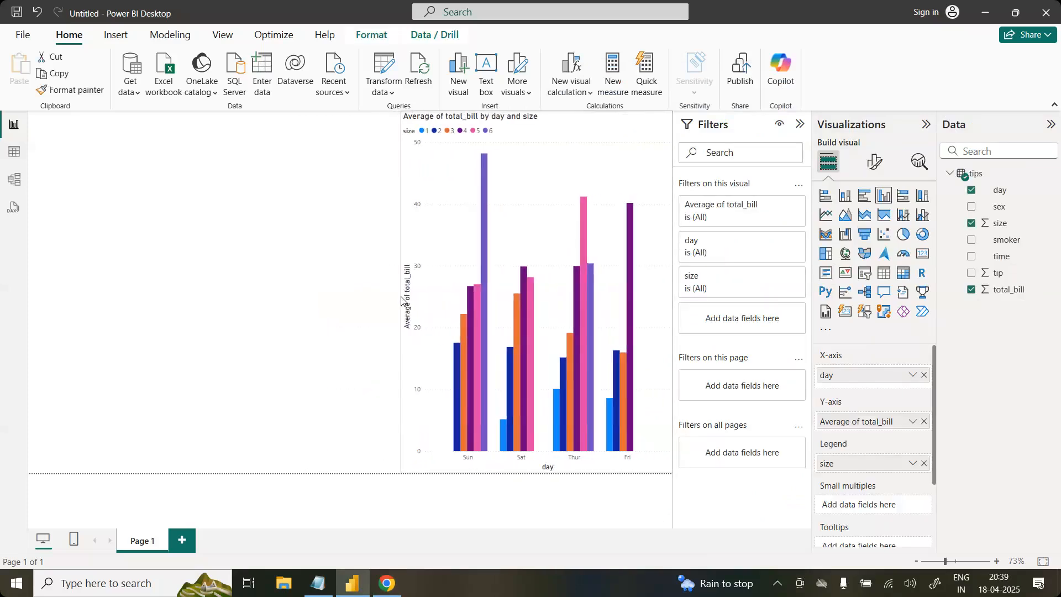
click(925, 255)
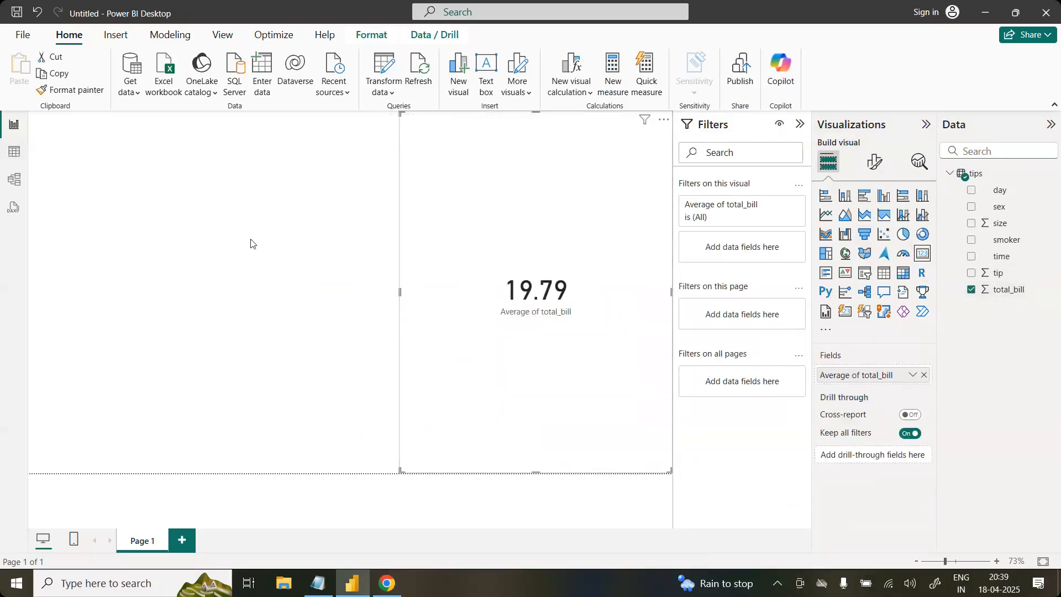
drag(426, 234, 161, 206)
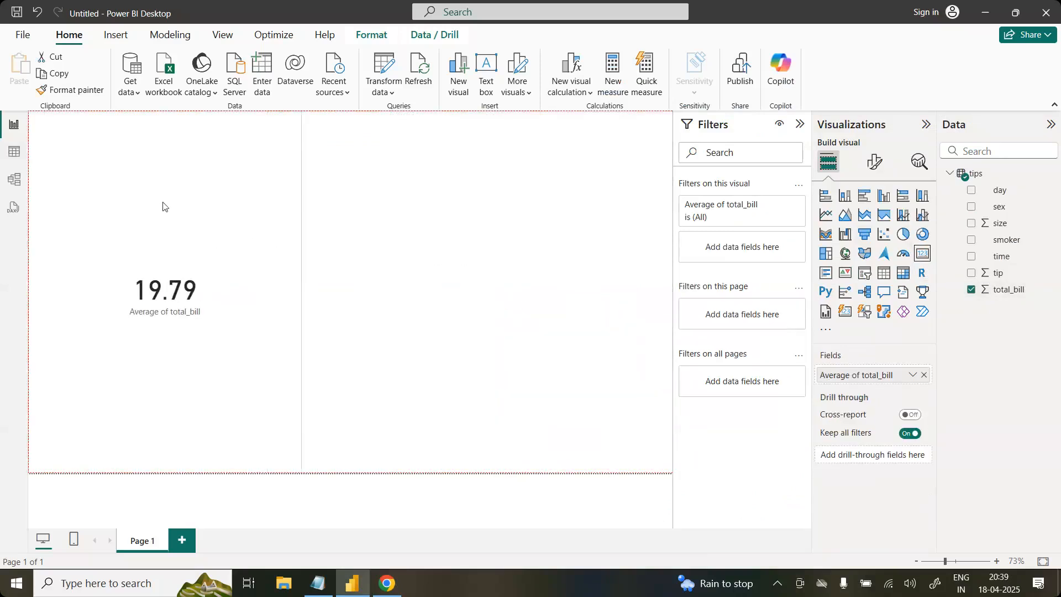
drag(302, 472, 232, 234)
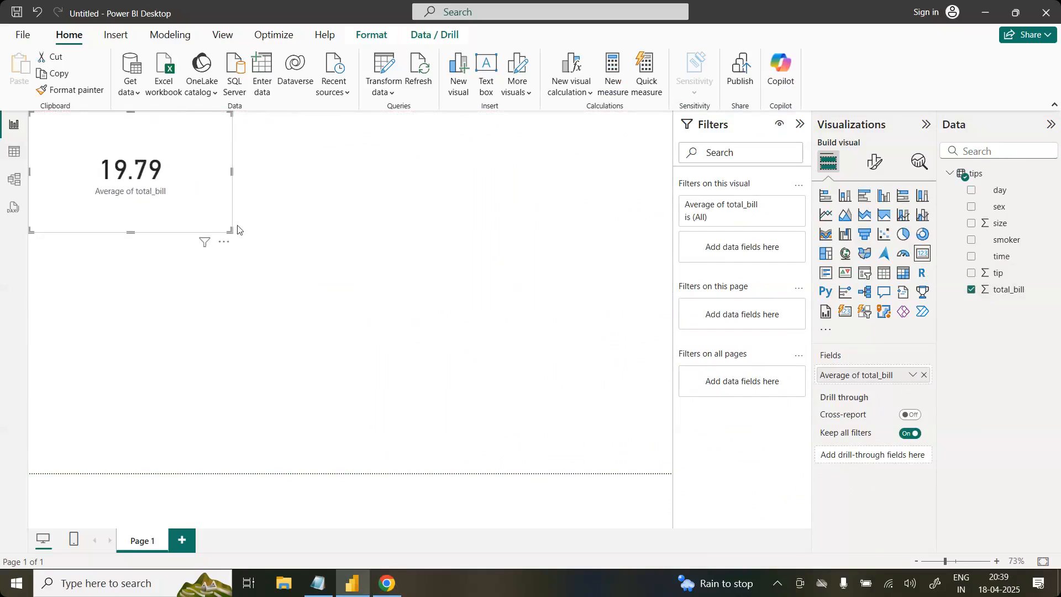
Step: Switch the card's total_bill aggregation to Minimum, comparing both the average and the minimum with the describe() table in Seaborn.pdf
click(387, 584)
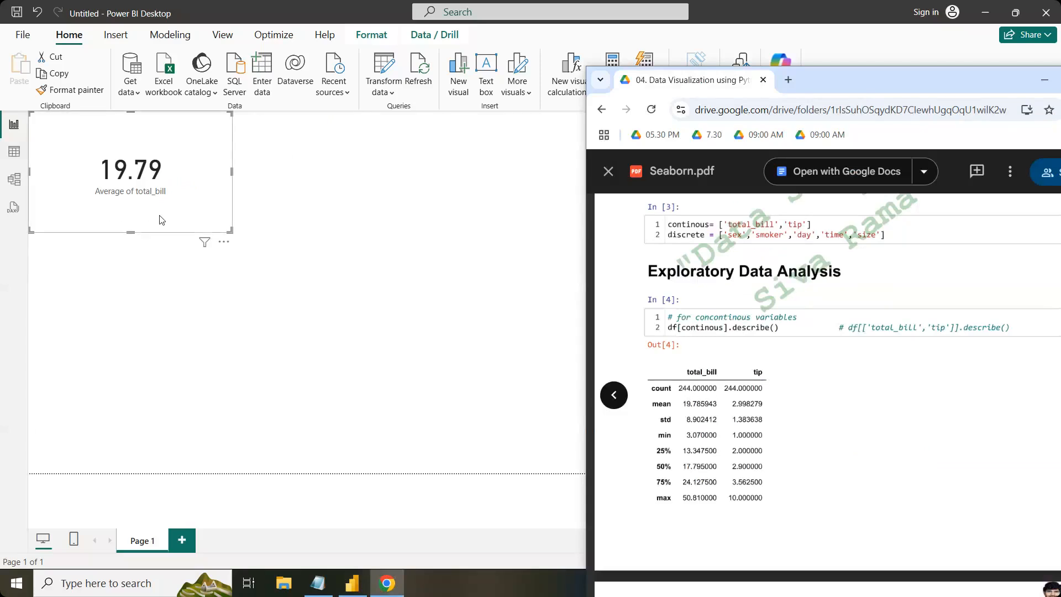
click(262, 285)
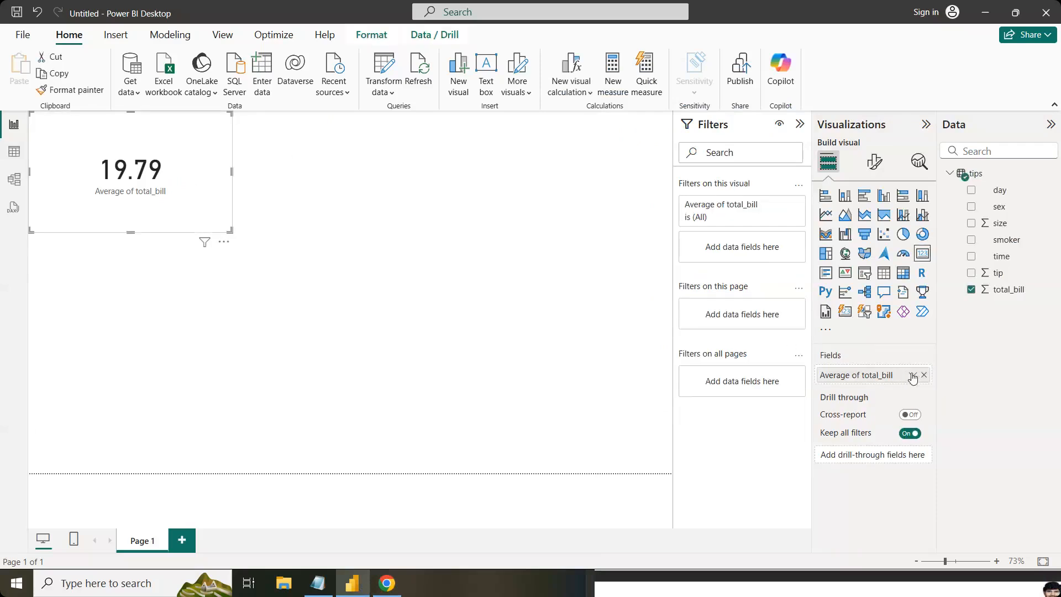
click(912, 374)
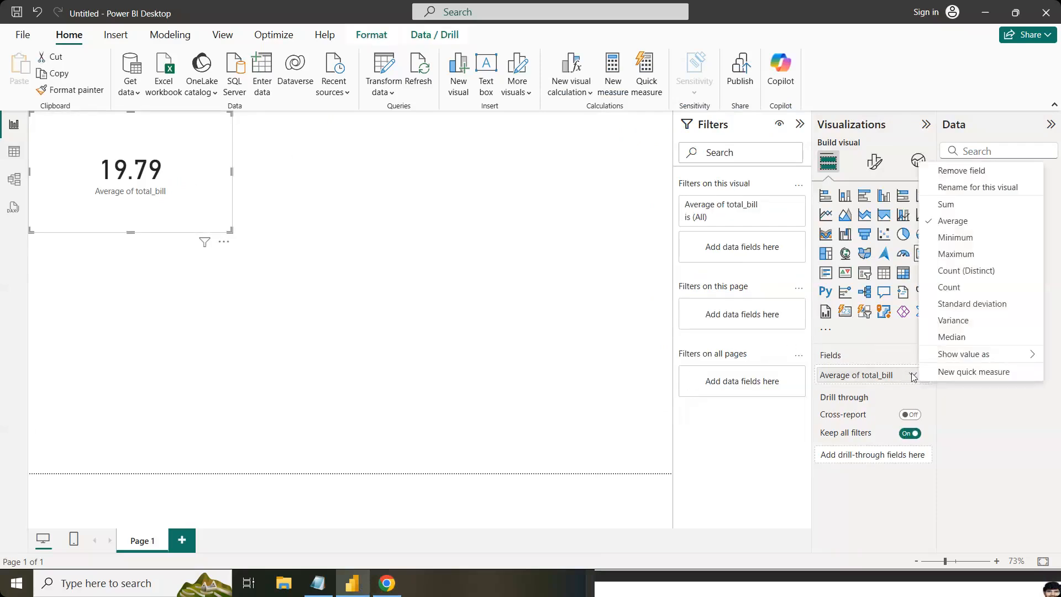
click(967, 238)
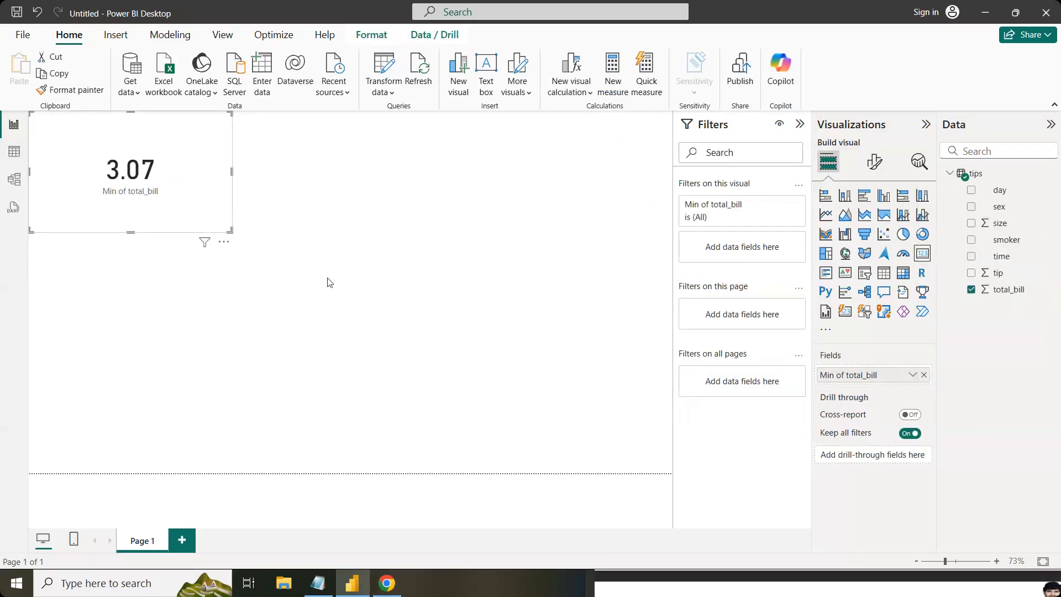
click(386, 583)
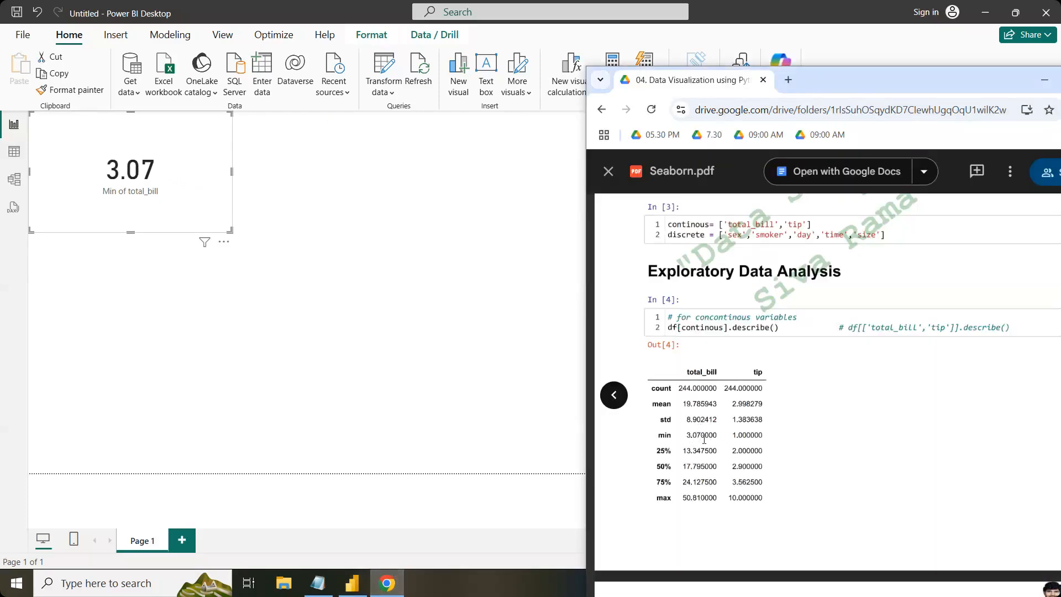
click(442, 409)
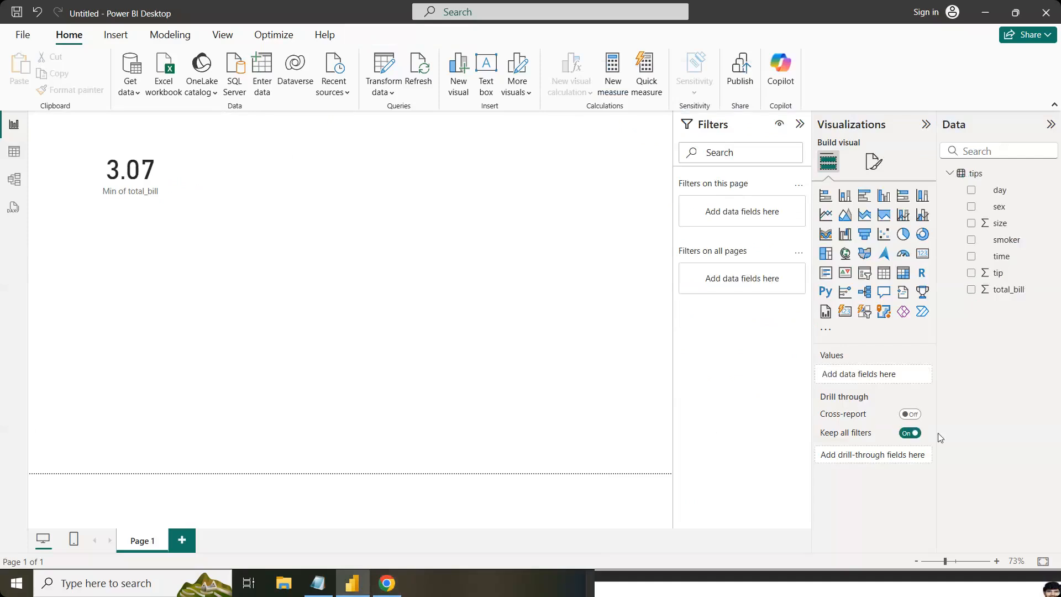
Step: Set the card's total_bill aggregation to Maximum and shrink the card further in the page's upper-left corner
click(188, 228)
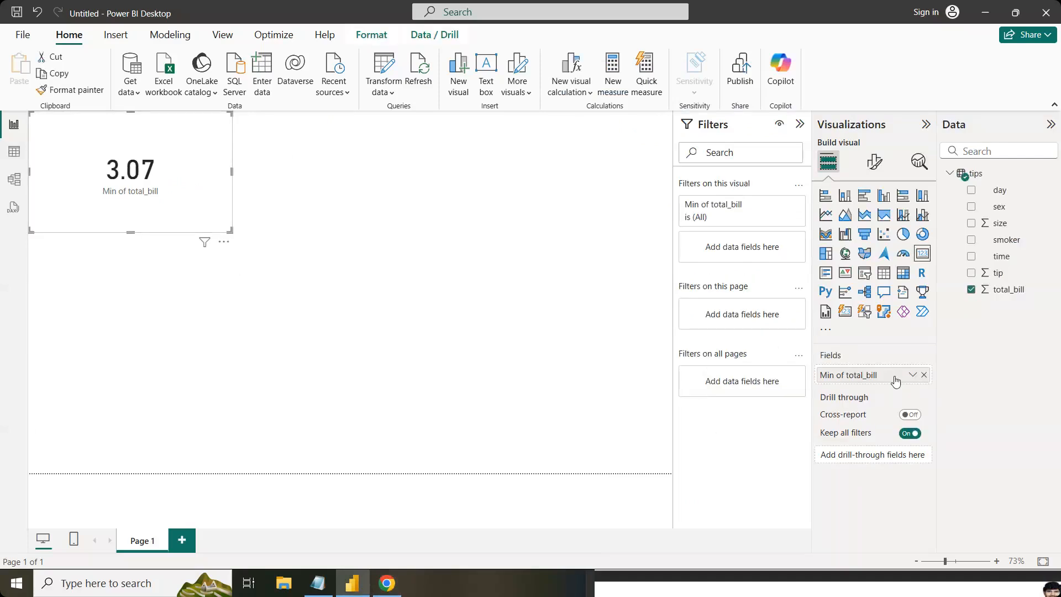
click(913, 375)
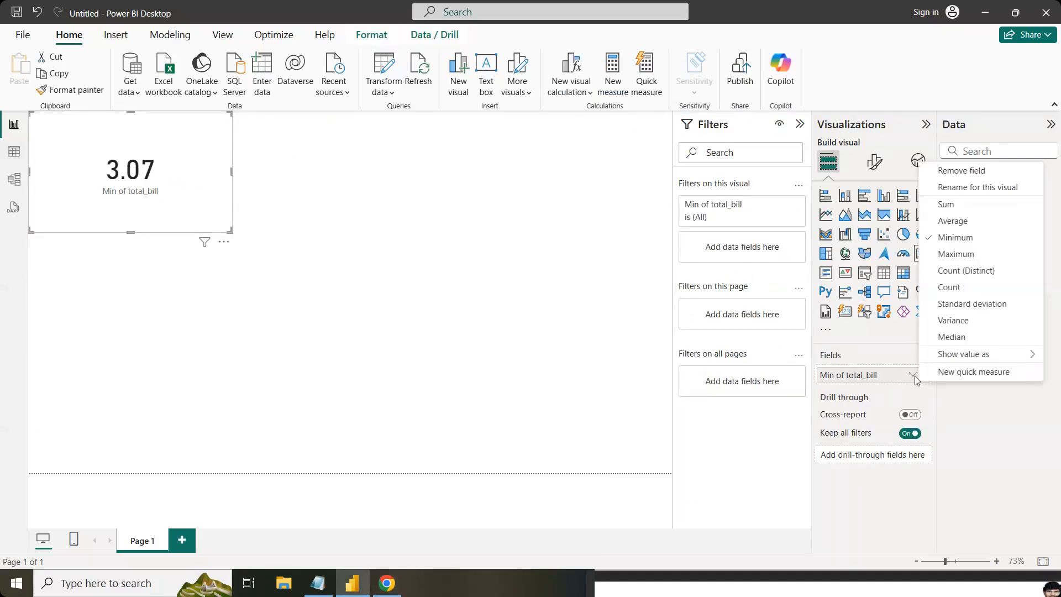
click(968, 255)
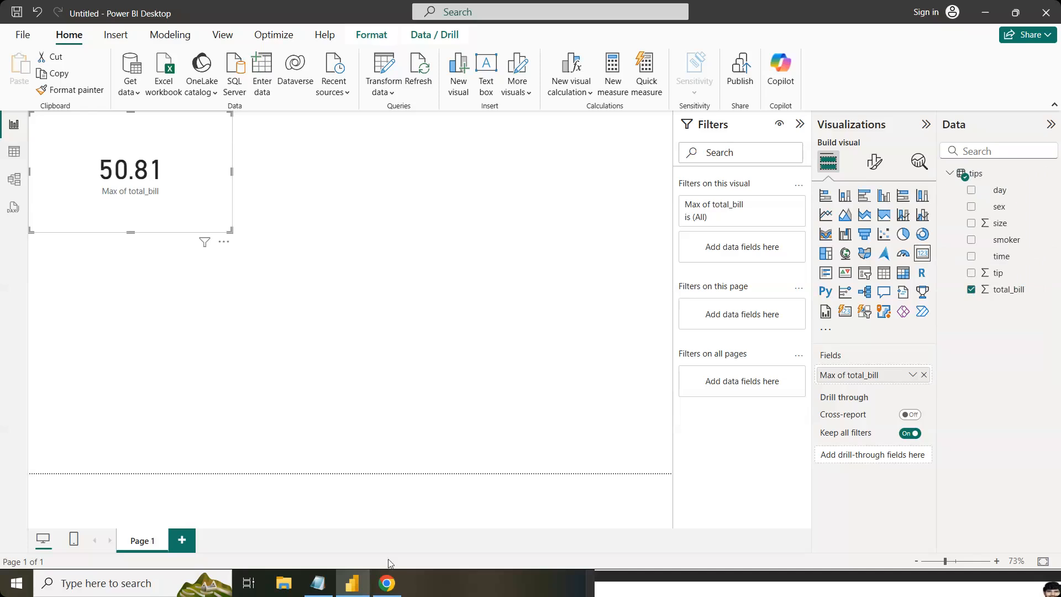
click(387, 583)
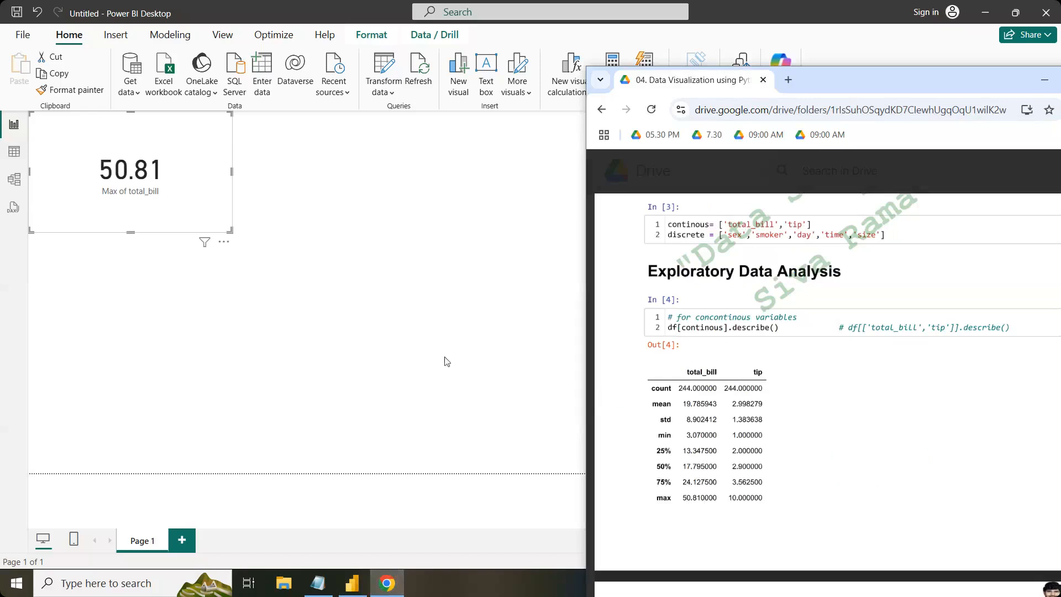
drag(231, 229, 160, 203)
click(312, 267)
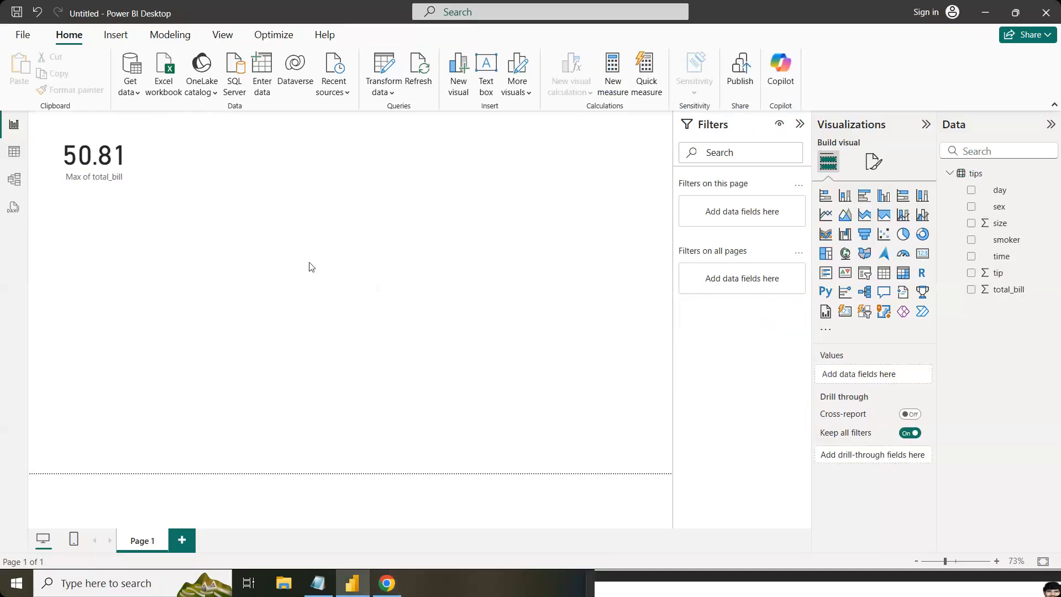
Step: Review Seaborn.pdf from the summary statistics through the value counts and null check to the plots for continuous data, and return to Power BI
click(387, 583)
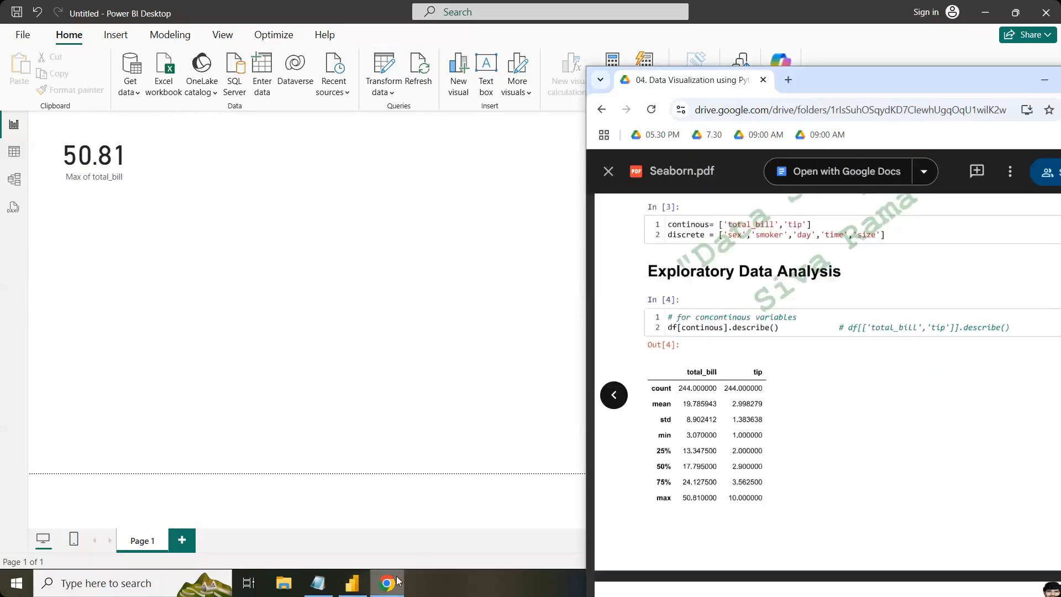
scroll(828, 394, down, 8)
scroll(827, 395, down, 10)
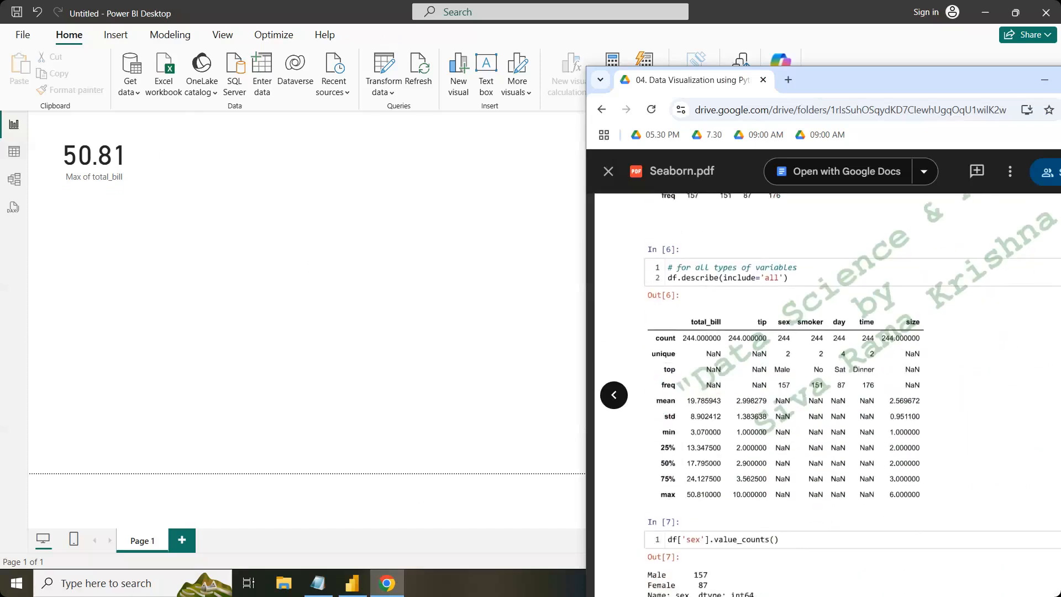
scroll(828, 395, up, 3)
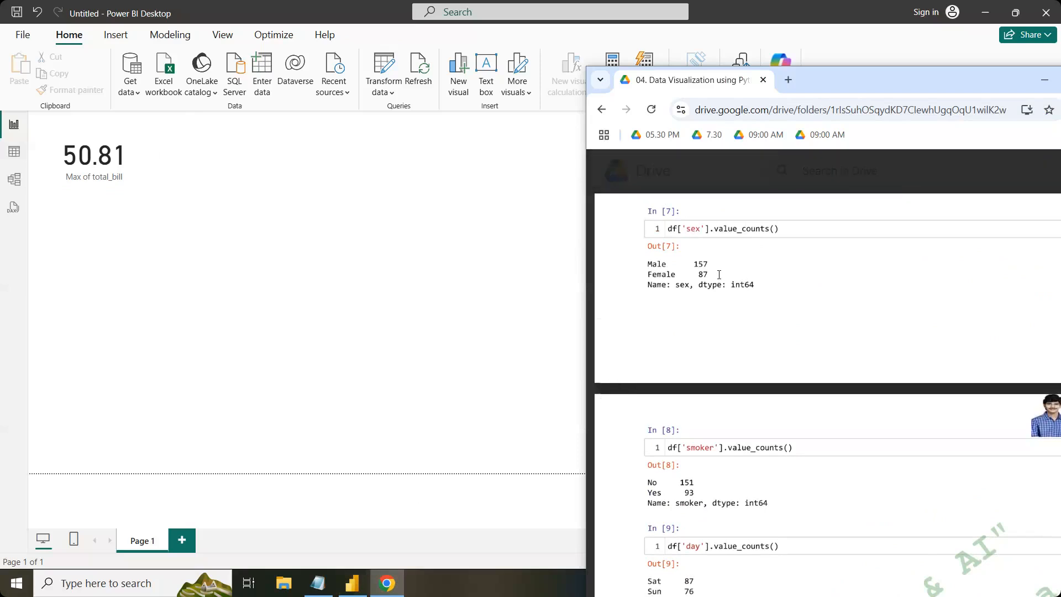
scroll(719, 275, down, 9)
scroll(828, 394, down, 15)
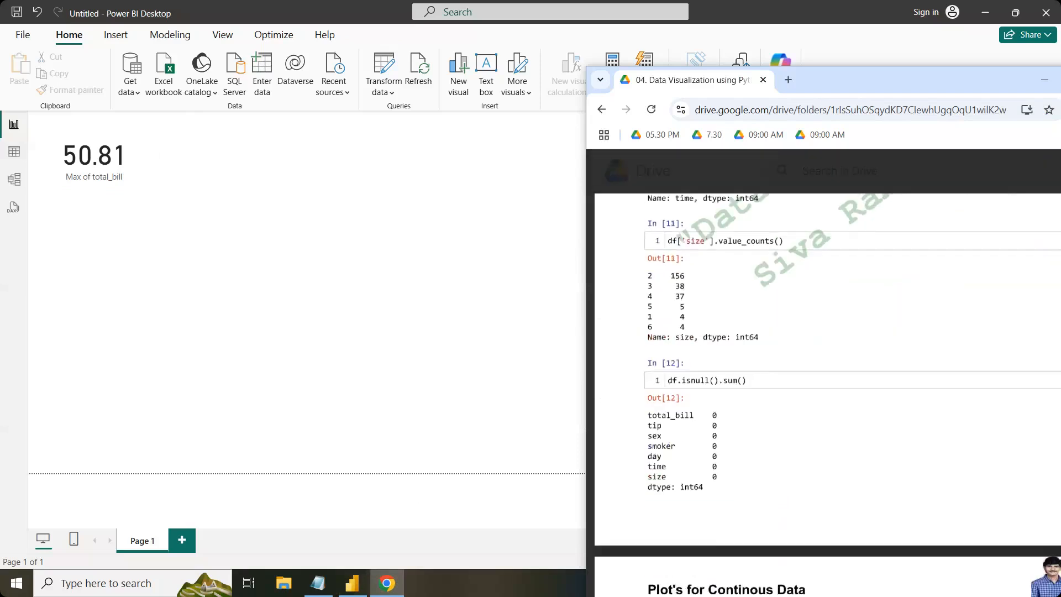
scroll(828, 395, down, 1)
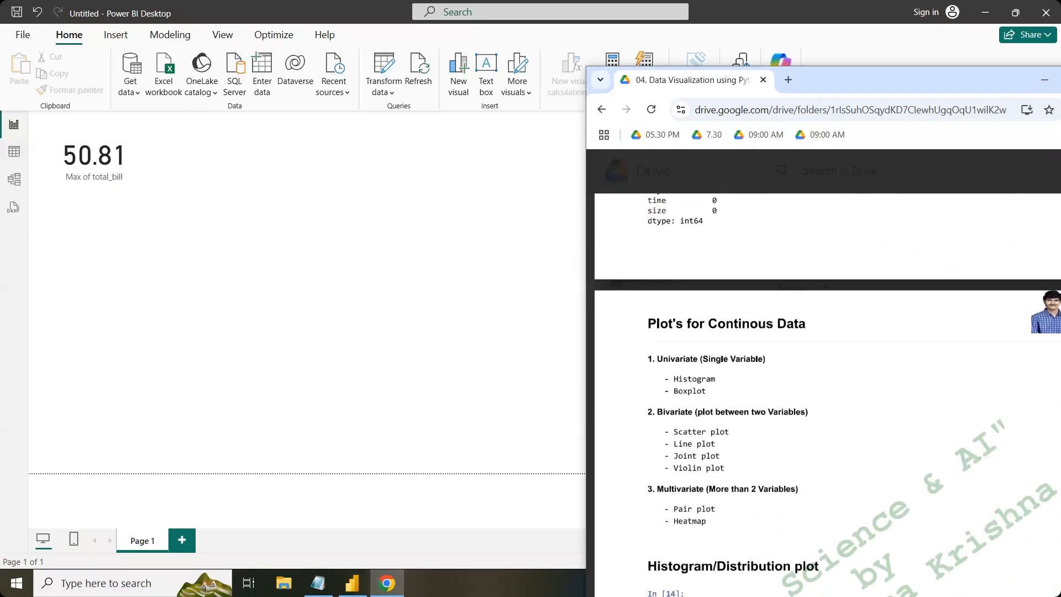
key(alt+Tab)
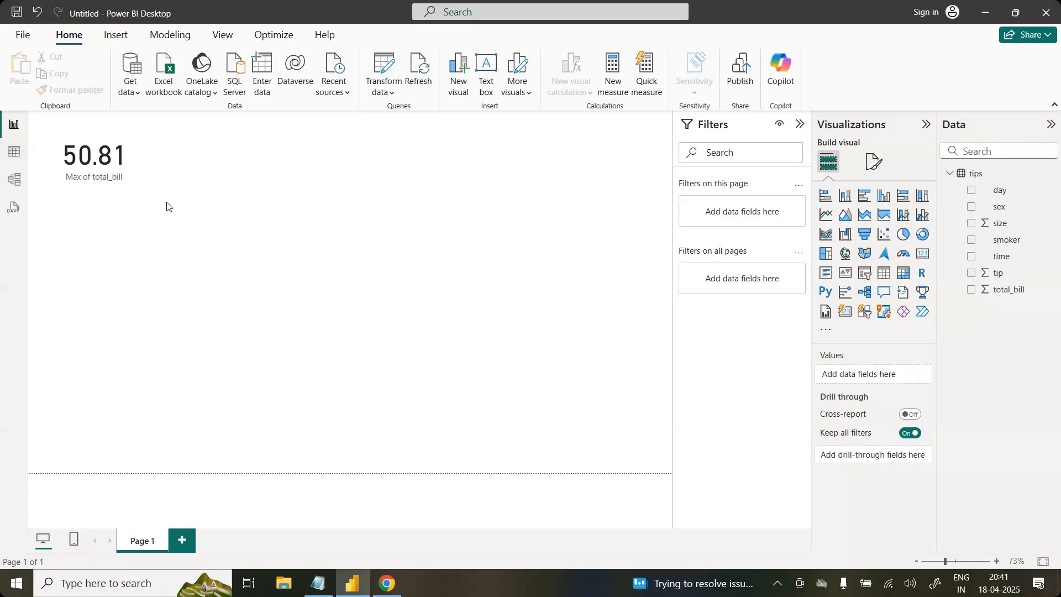
Step: Open a new quick measure from the card's total_bill field, browse the available calculations and collapse the quick measure pane
click(139, 186)
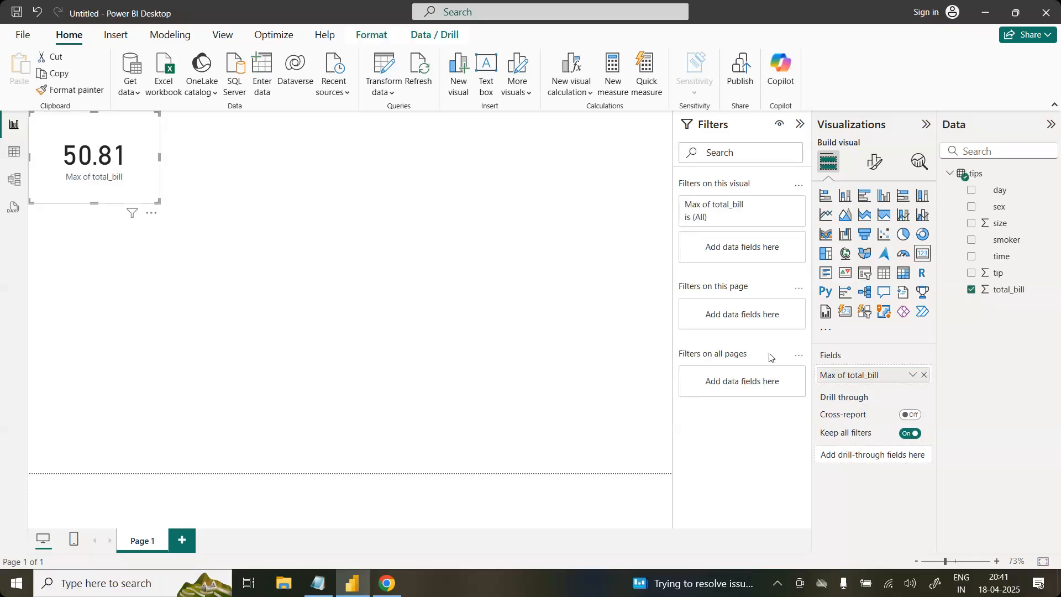
click(911, 377)
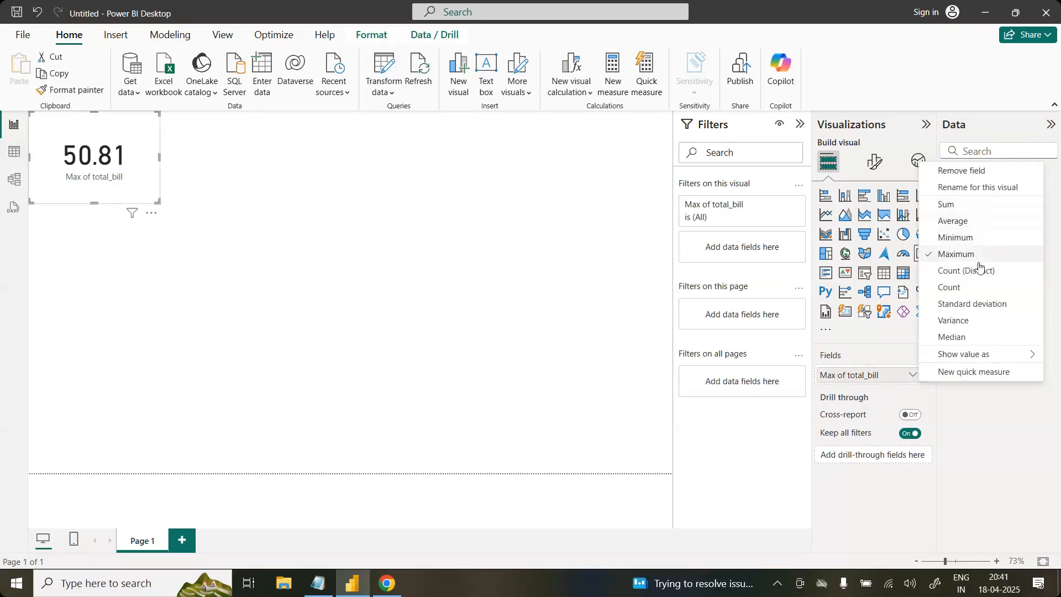
click(977, 377)
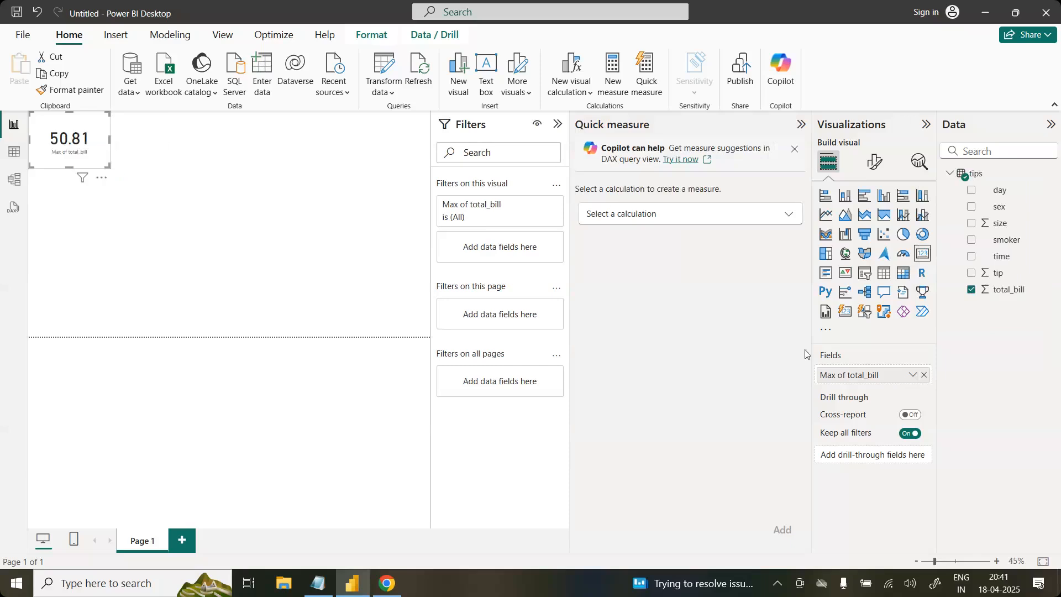
click(688, 220)
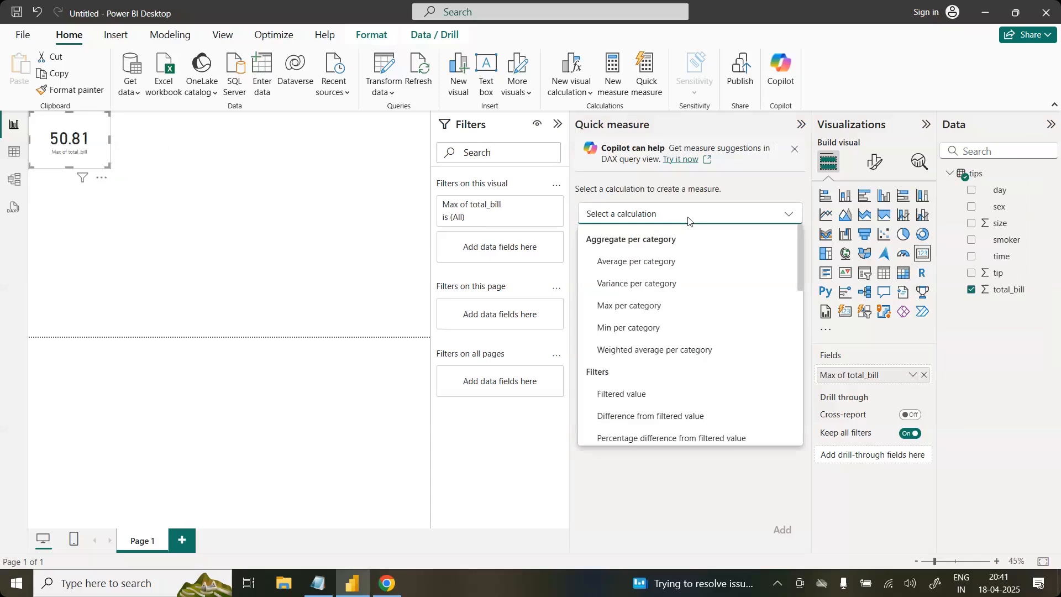
drag(801, 250, 797, 409)
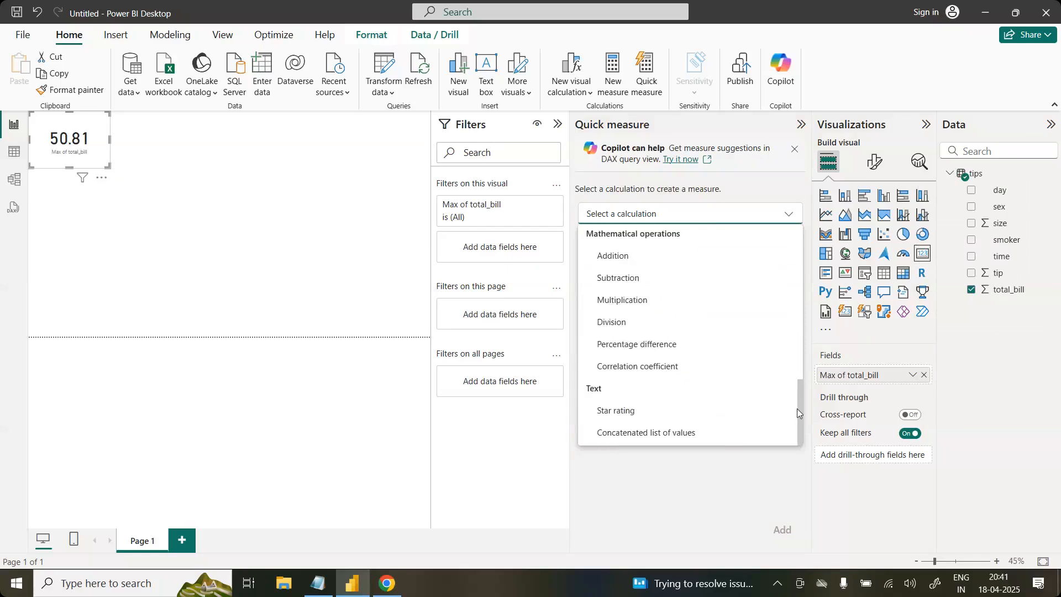
click(764, 489)
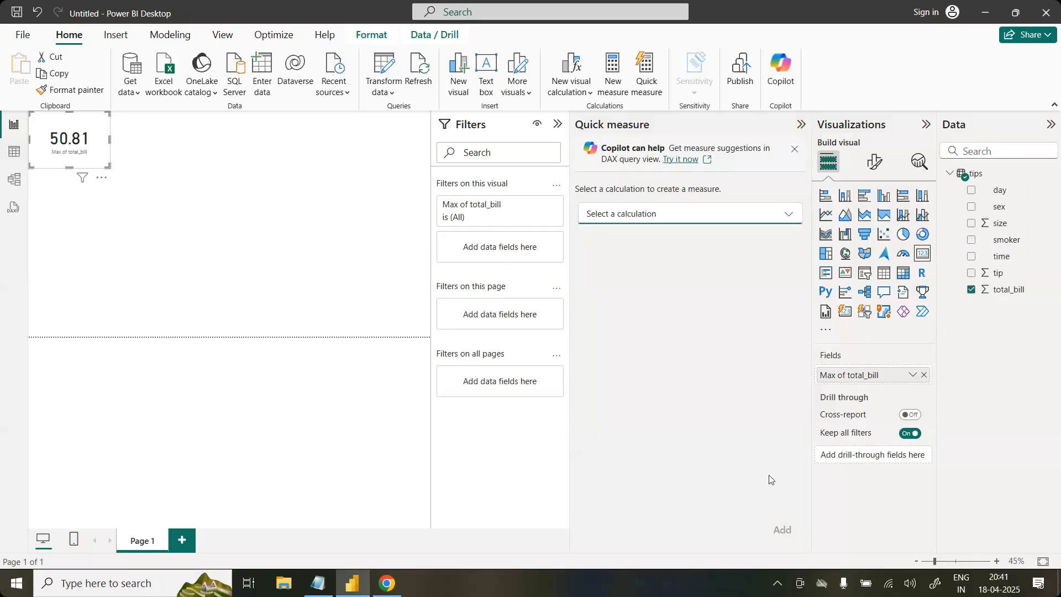
click(794, 149)
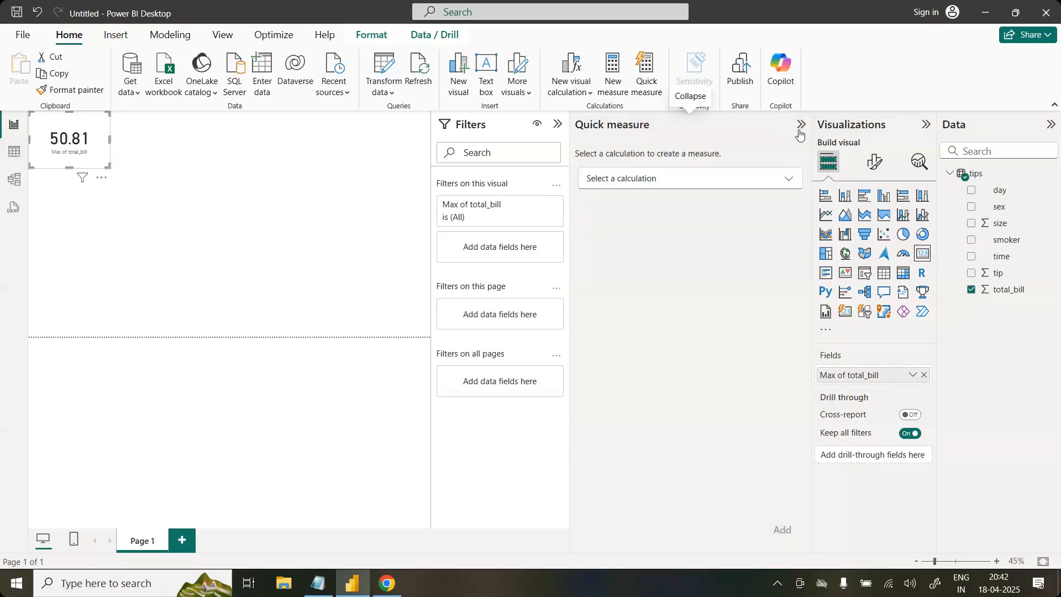
click(799, 126)
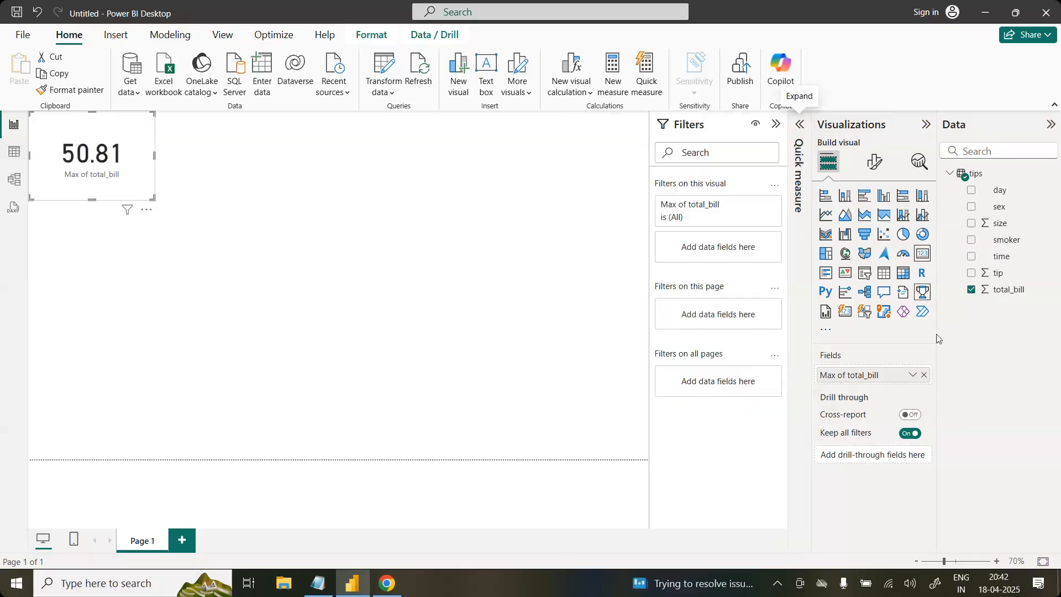
Step: Check the aggregation options of the card's total_bill field and remove that field from the card
click(912, 376)
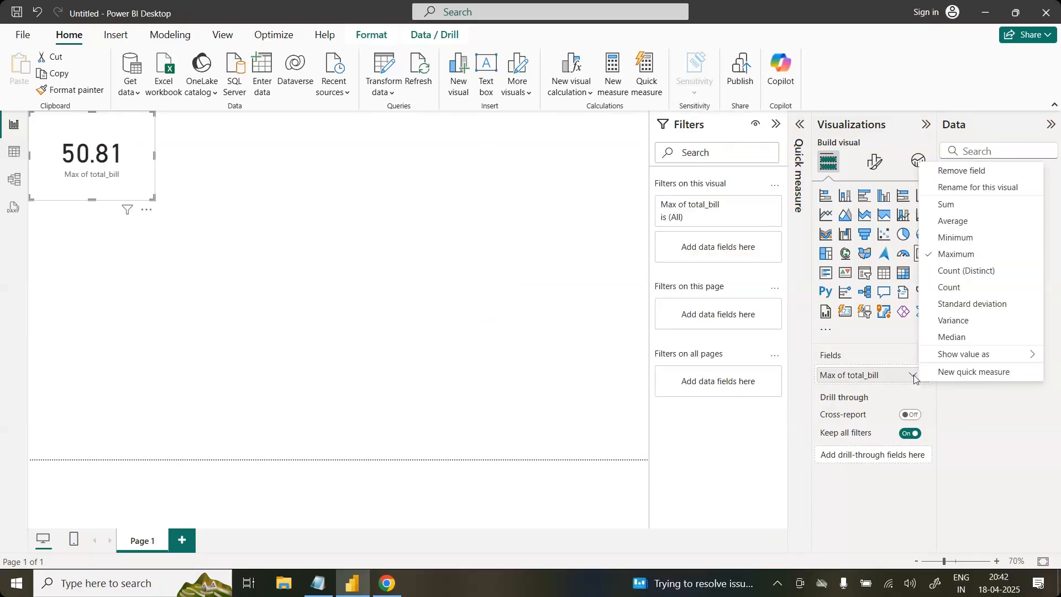
click(965, 416)
click(923, 376)
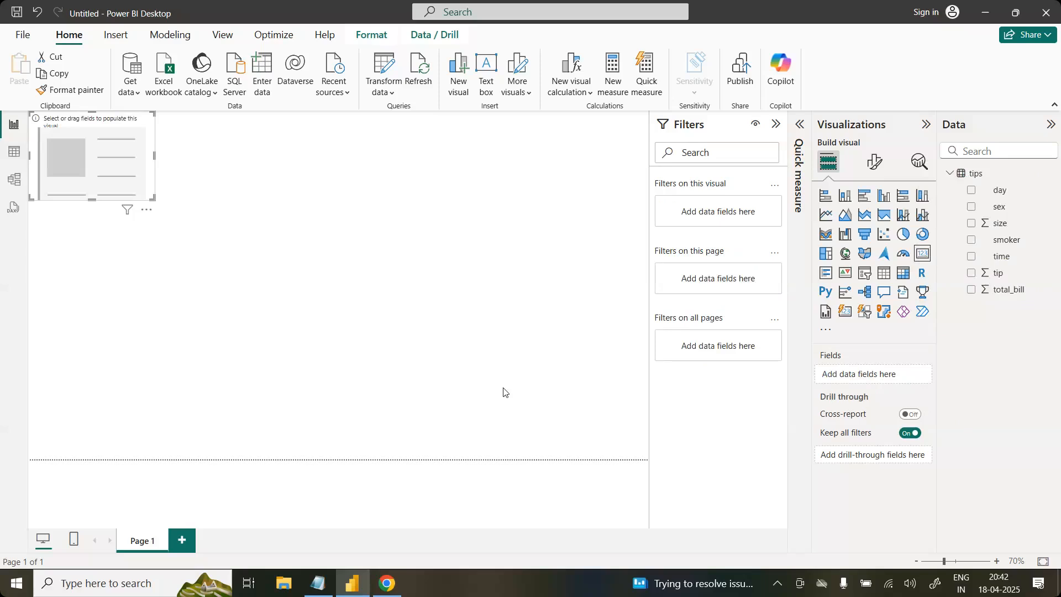
Step: Switch to the Notepad notes and write sns.barplot() in the empty area below the PowerBI notes
click(312, 585)
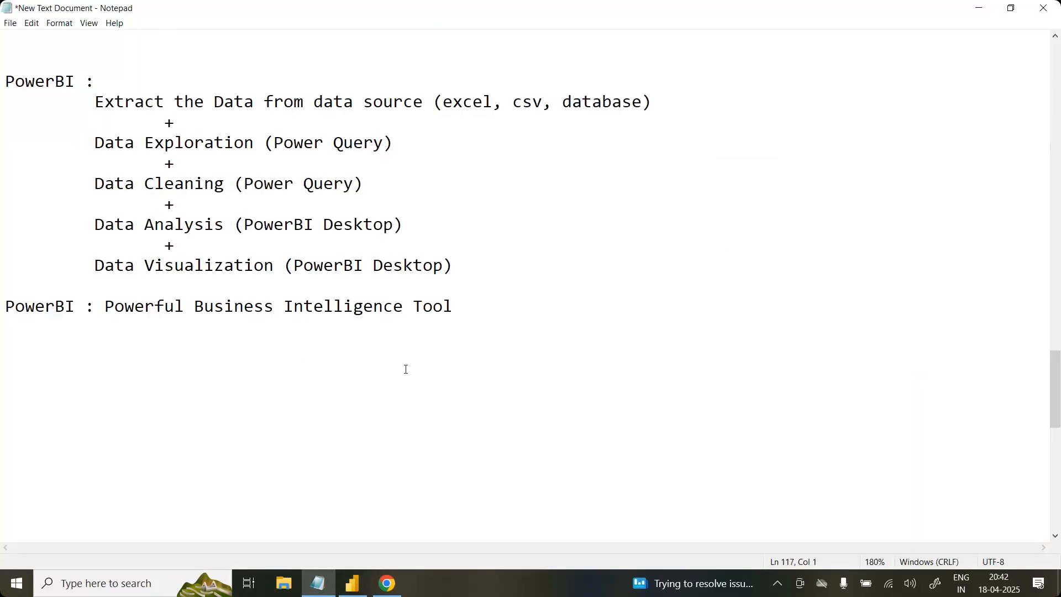
scroll(406, 368, down, 10)
scroll(406, 369, up, 1)
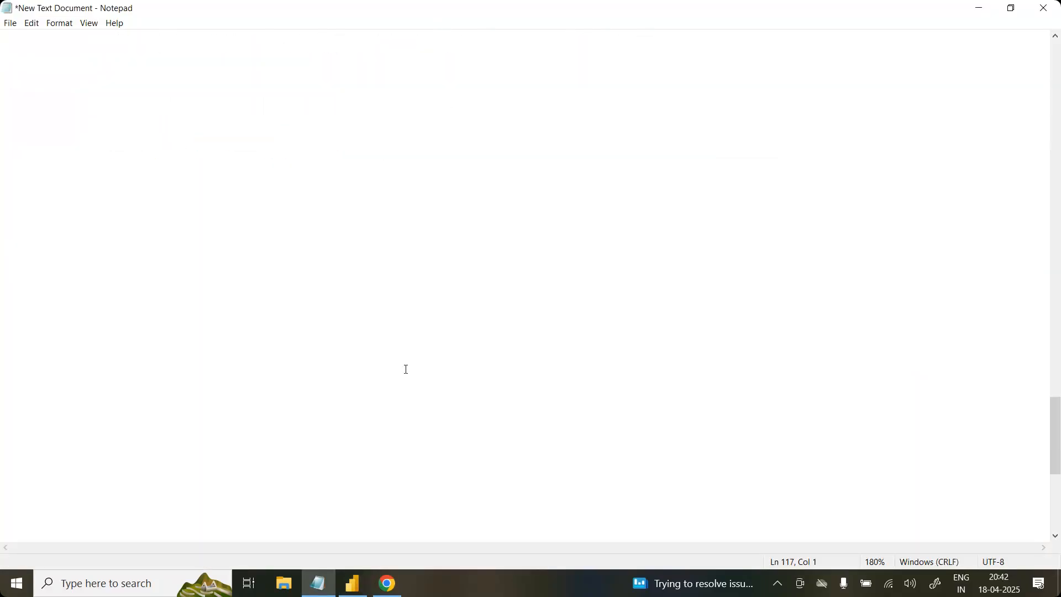
text(Sns.v)
key(BackSpace)
text(barplot())
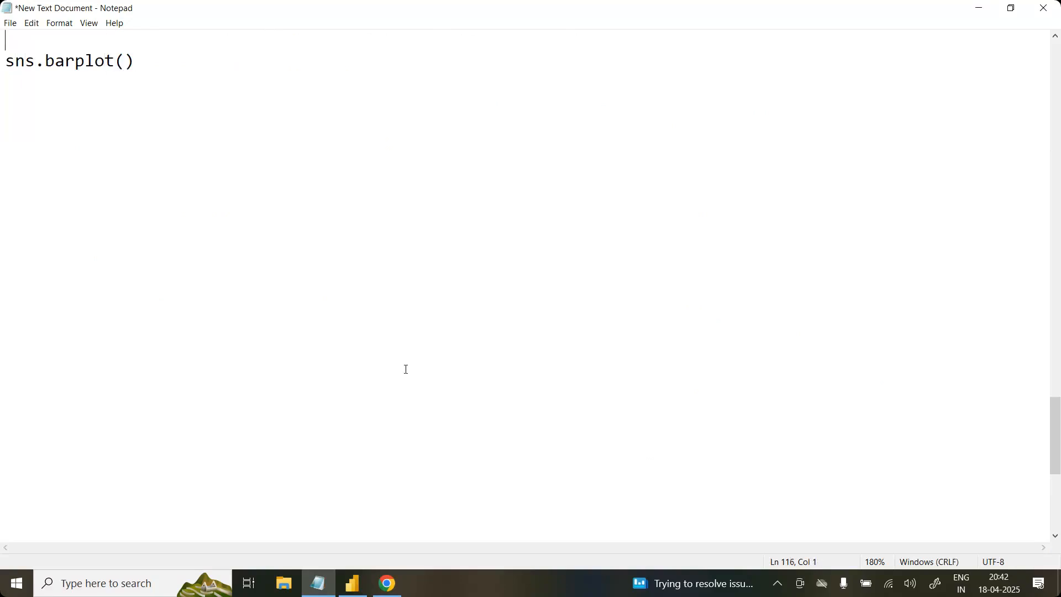
Step: Insert two blank lines above sns.barplot() and place the cursor on the line directly above it
key(Return)
key(Return)
key(Down)
key(Down)
key(Up)
key(Up)
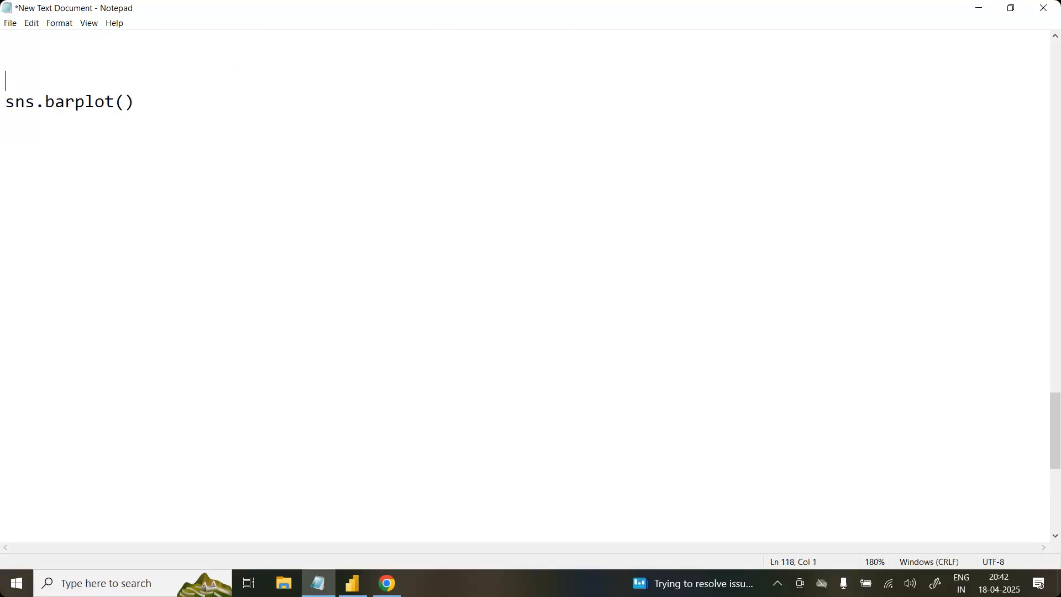
Step: Write code above sns.barplot() and cut both lines from the notes
text(code)
key(Return)
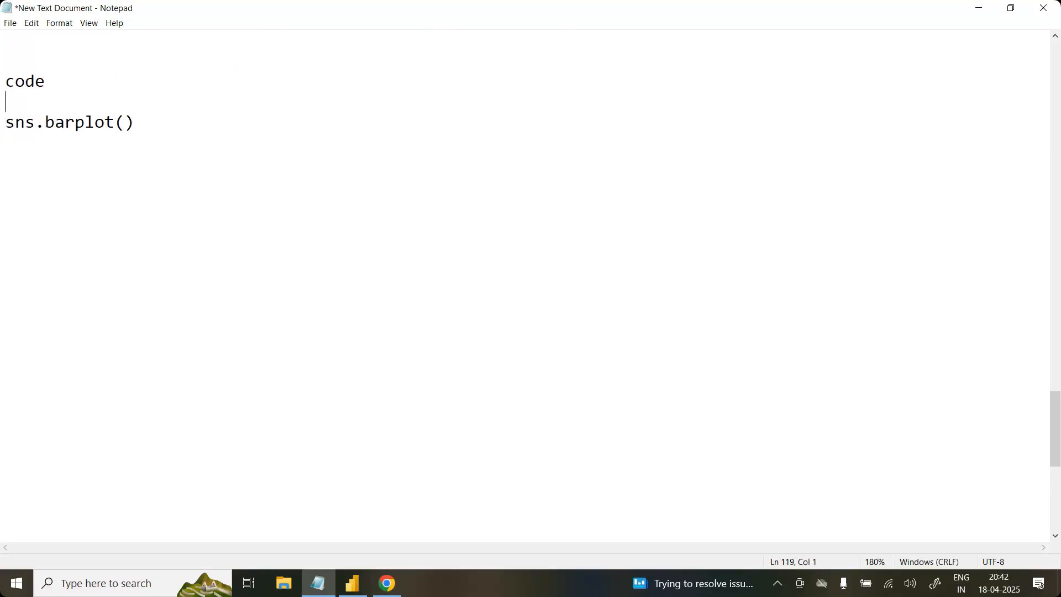
click(31, 212)
drag(139, 125, 6, 81)
key(ctrl+x)
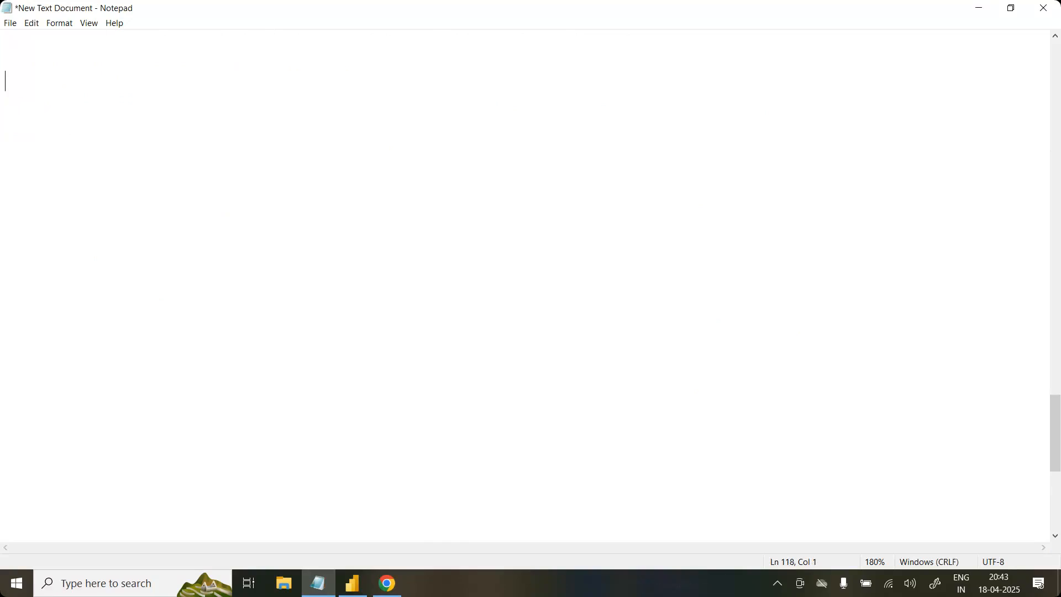
Step: Write 1 Discrete +1 continous on the emptied line
text(2019)
key(BackSpace)
key(BackSpace)
key(BackSpace)
key(BackSpace)
text(1 D)
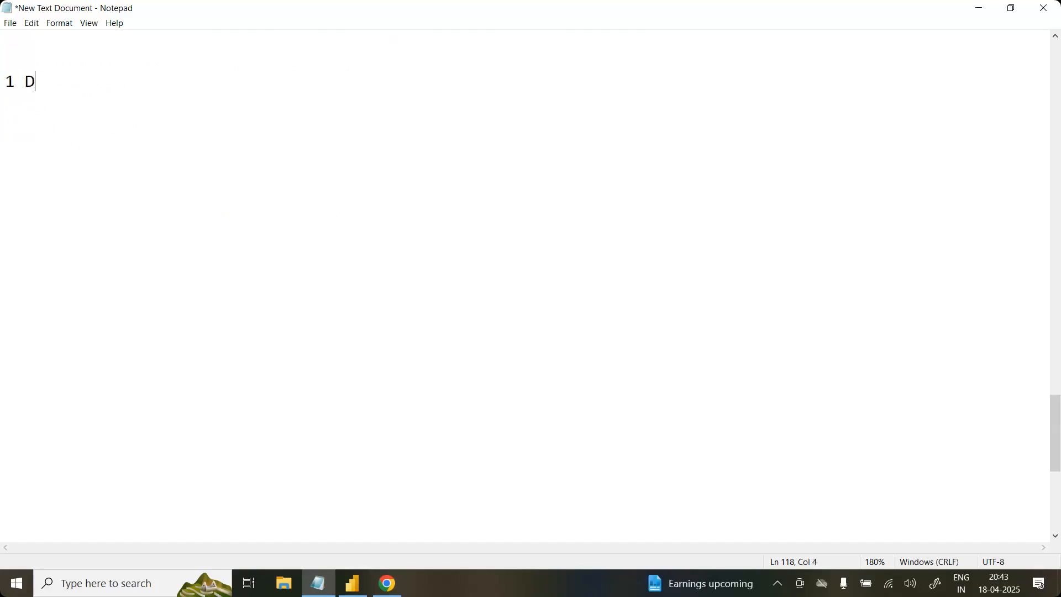
text(iscrete _)
key(BackSpace)
text(+1 continous)
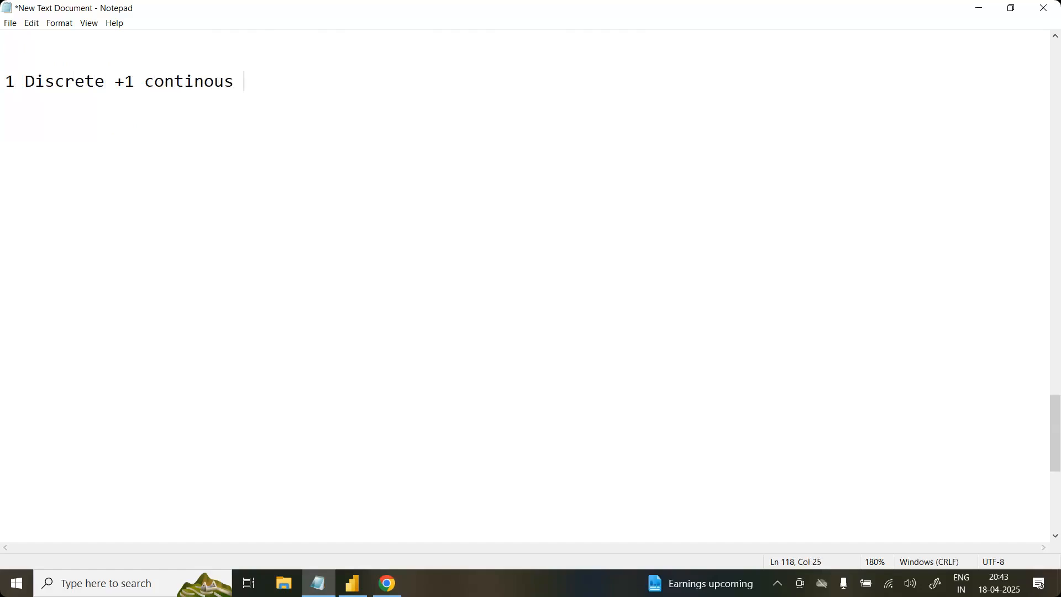
Step: Insert a space after the plus sign and complete the line with --> bar plot, followed by a blank line
click(125, 82)
click(303, 89)
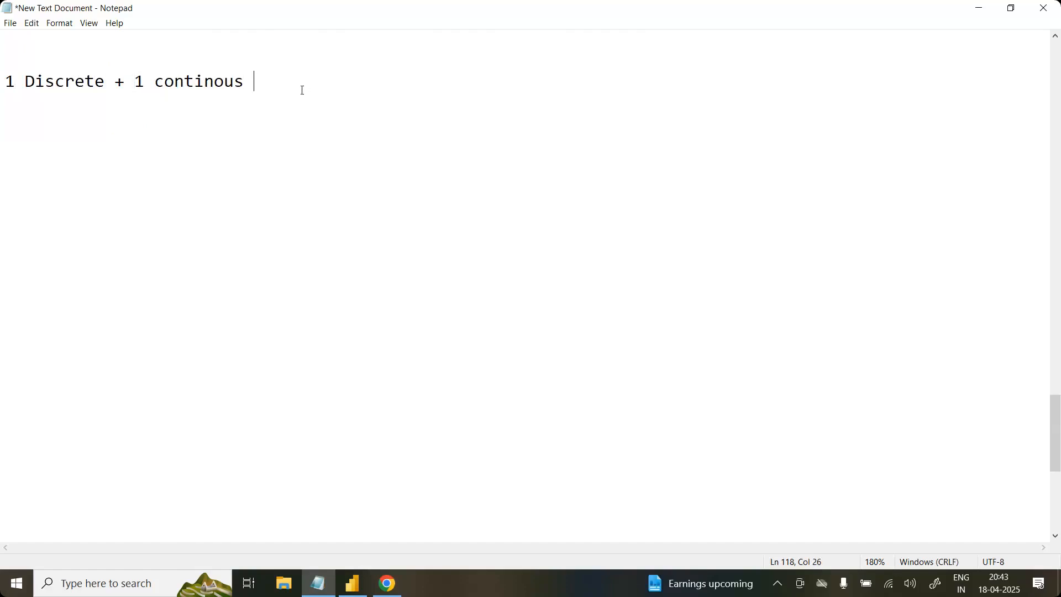
text(--> bar plot)
key(Return)
key(Return)
Step: Add the line 1 Discrete ---> countplot, pie plot below the bar plot note
text(1 Discre)
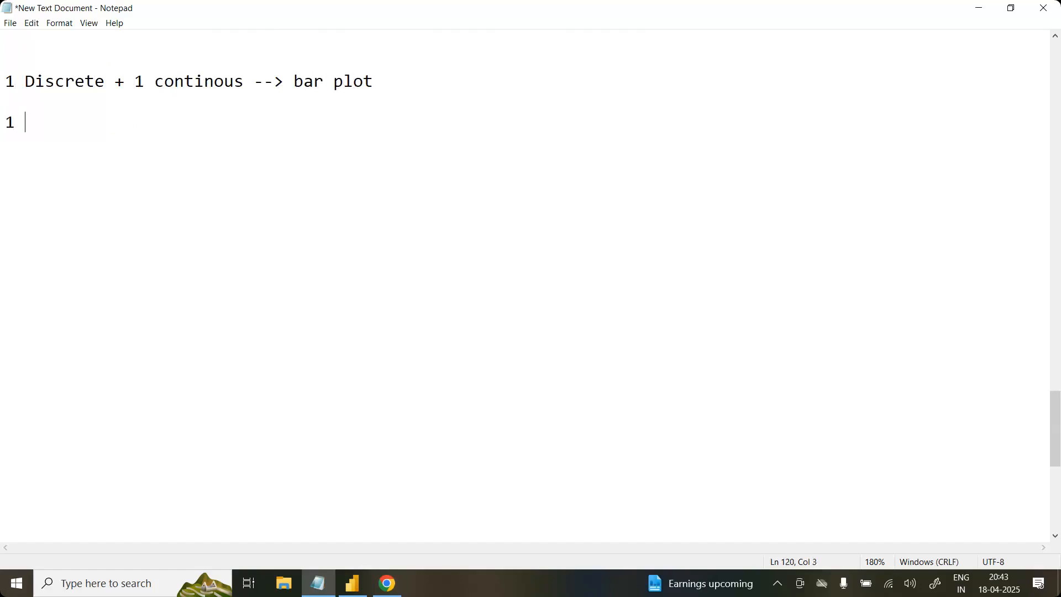
text(t e  --->  co)
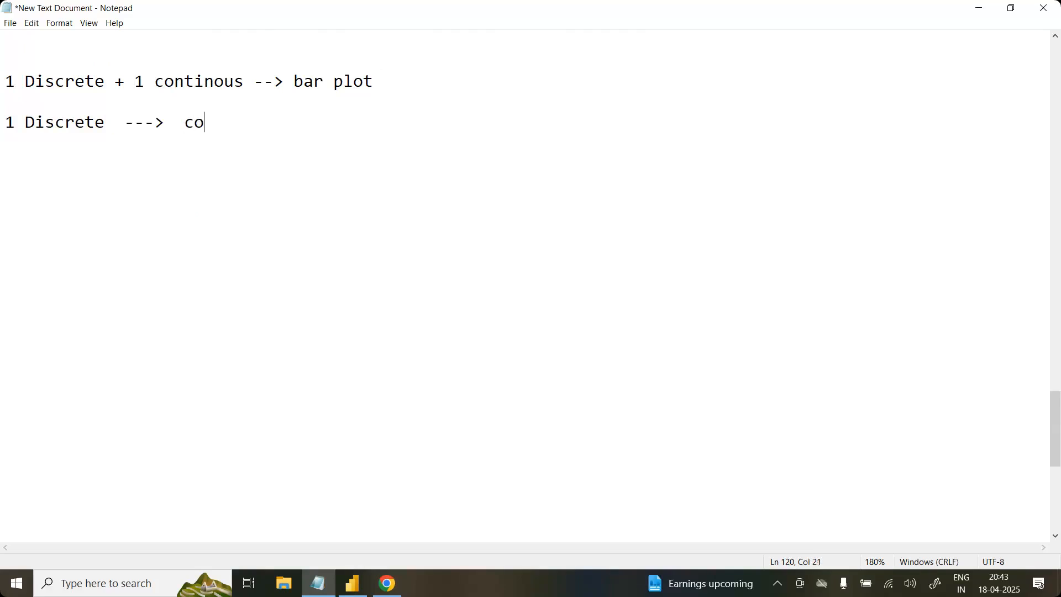
text(untplot, p)
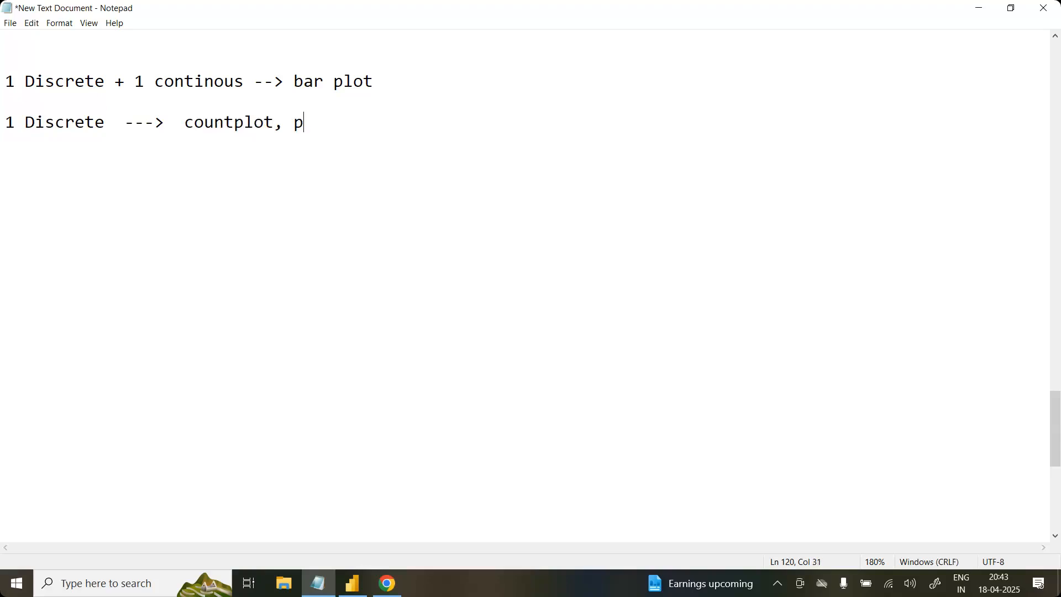
text(ieplot)
key(Left)
key(Left)
key(Left)
key(Left)
key(End)
Step: Leave two blank lines and write the question Q: how to treat missing values?
key(Return)
key(Return)
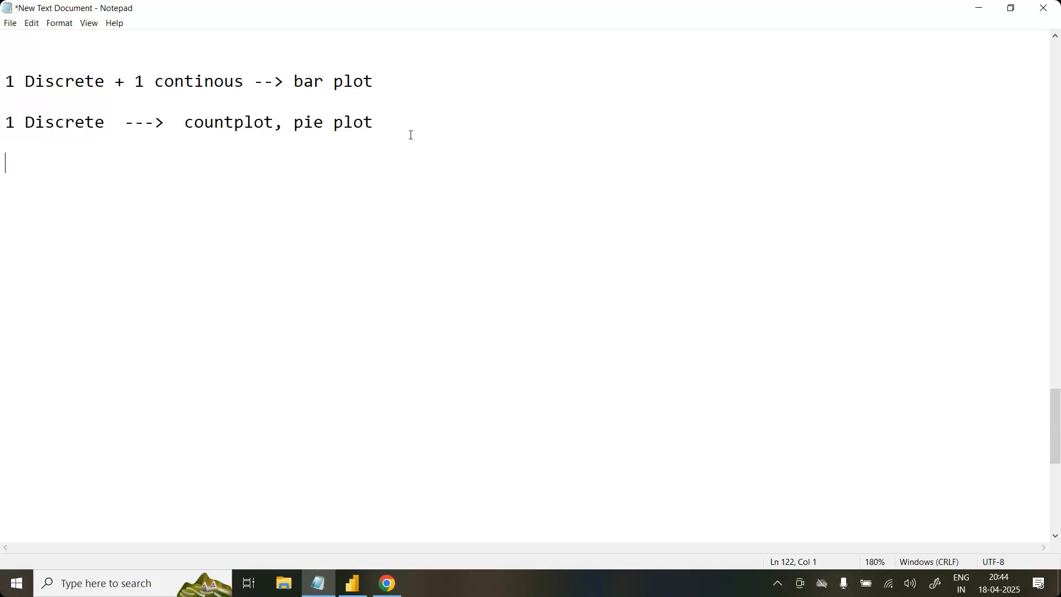
key(Return)
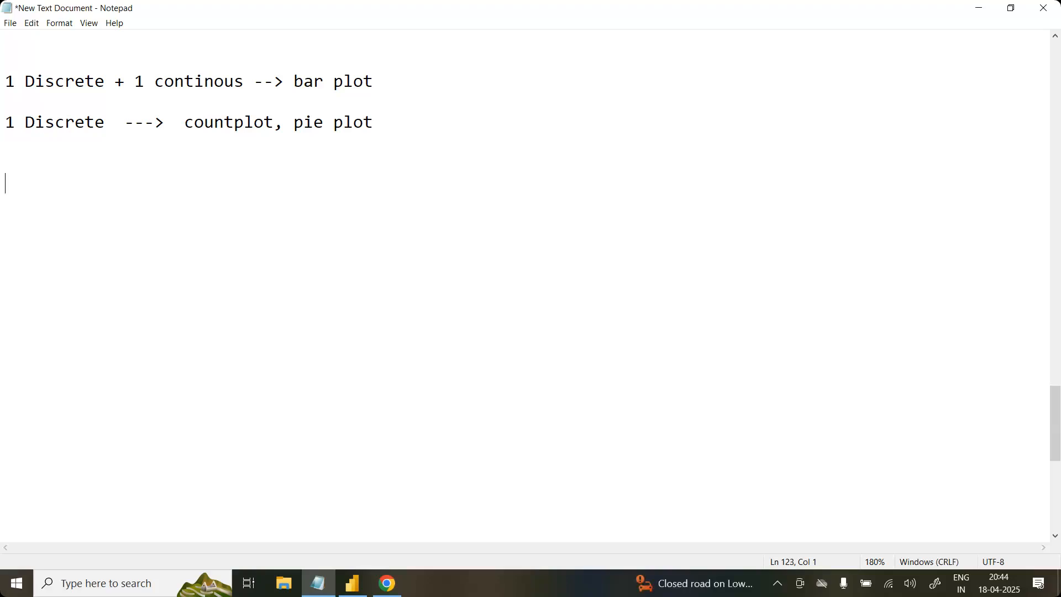
text(Q: how to tre)
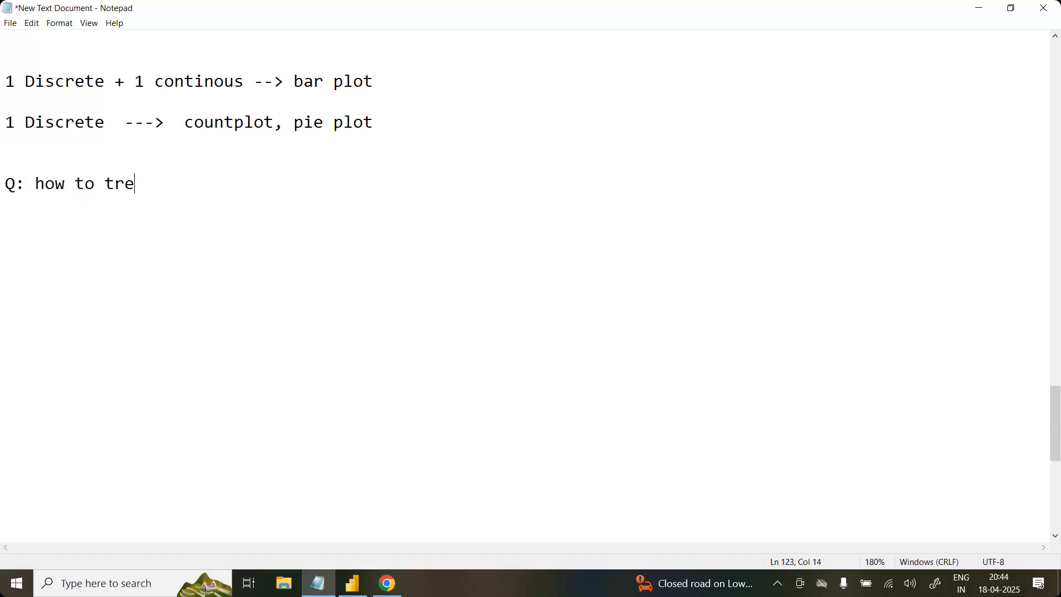
text(at missing val)
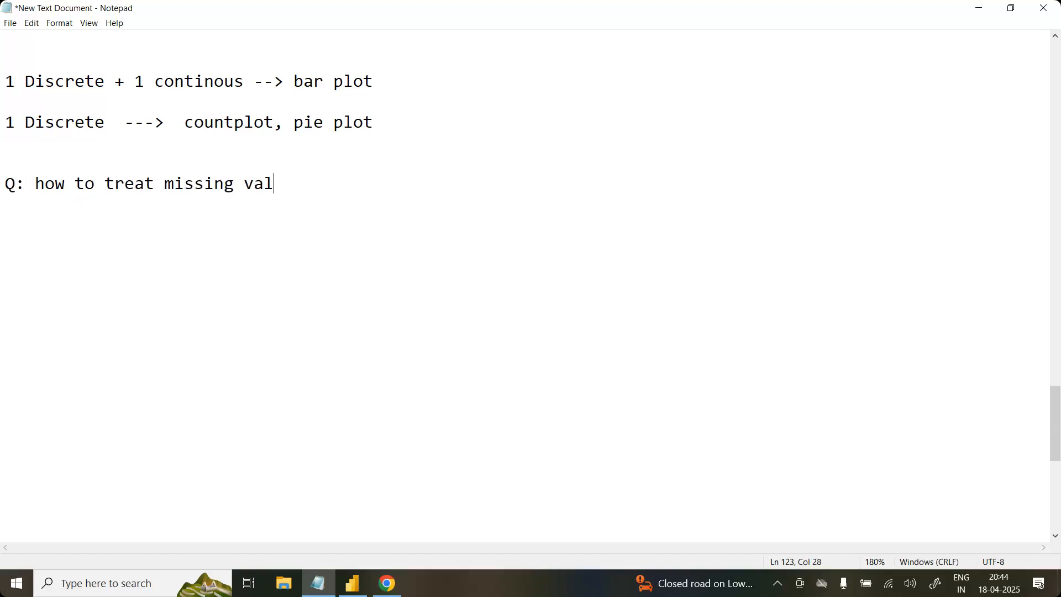
text(ues?)
Step: Write the answer A: remove or replace below the question, separated by a blank line
key(Return)
key(Return)
text(A: remove or replace)
key(Return)
key(Return)
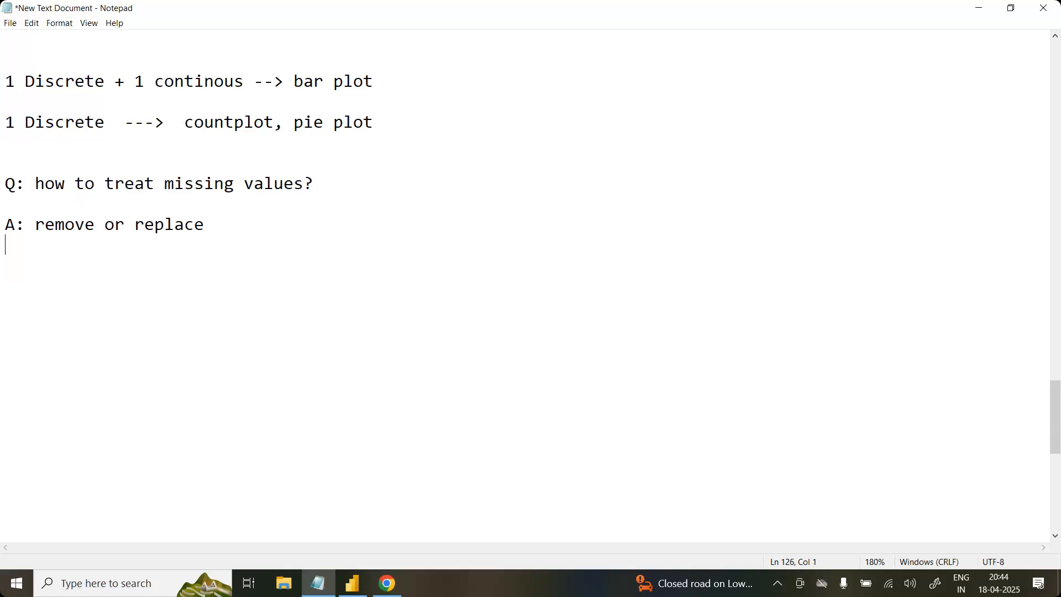
Step: Write a second question, Q: How to replace missing values in python?
text(Q: How to)
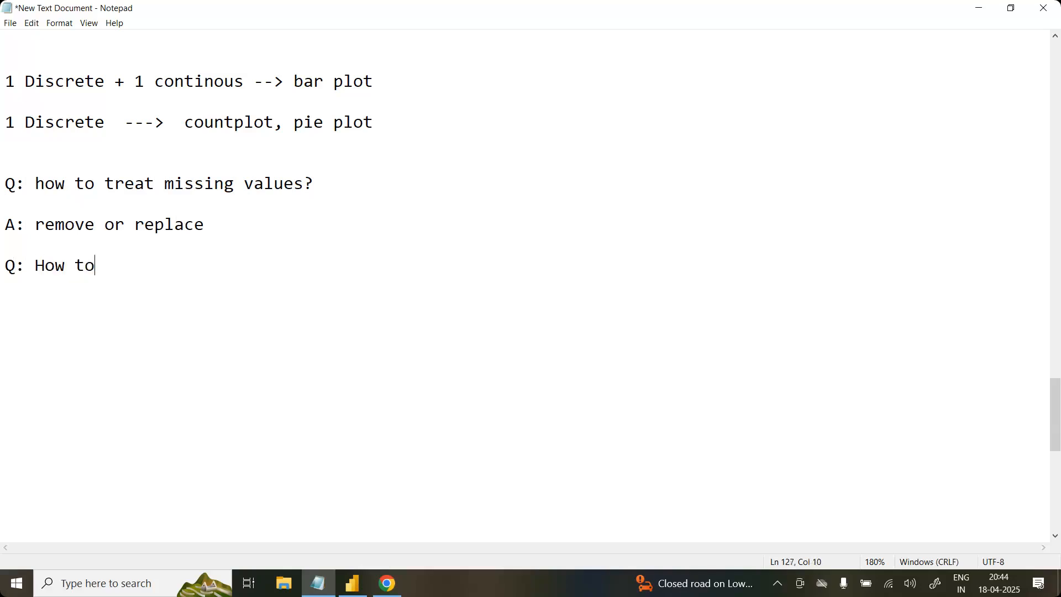
text( replace i)
text(n)
key(BackSpace)
key(BackSpace)
key(BackSpace)
text(missin)
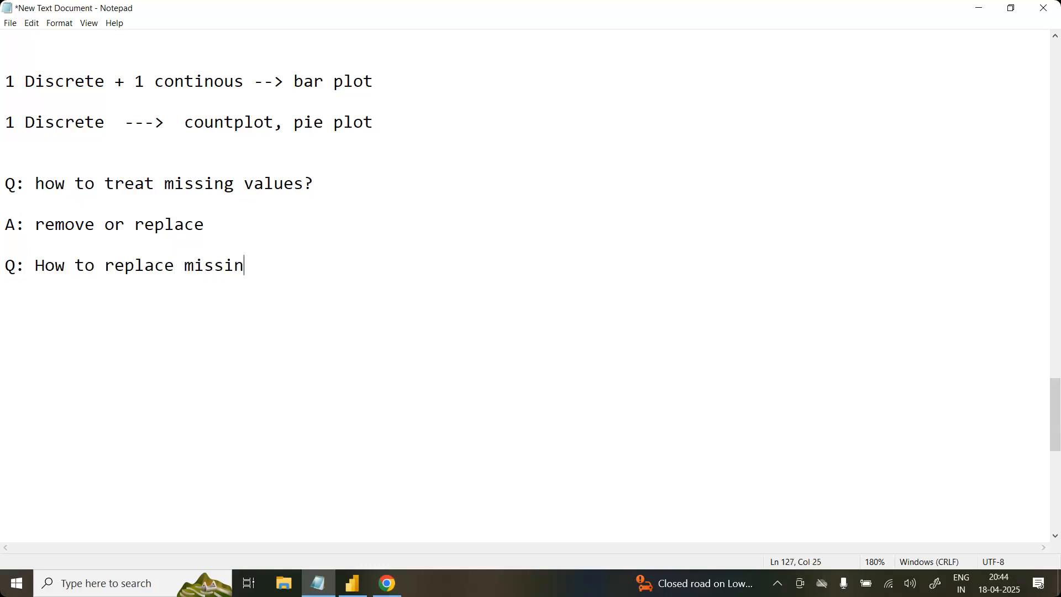
text(g values in p)
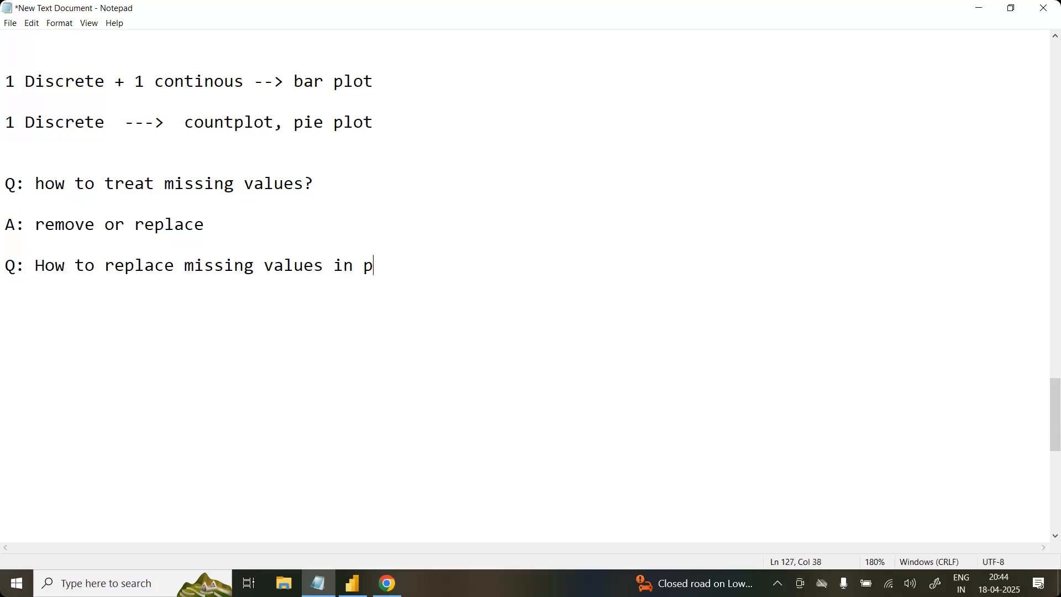
text(ython?)
Step: Write the answer A: df[].fillna() below the second question, separated by a blank line
key(Return)
key(Return)
text(A: df[])
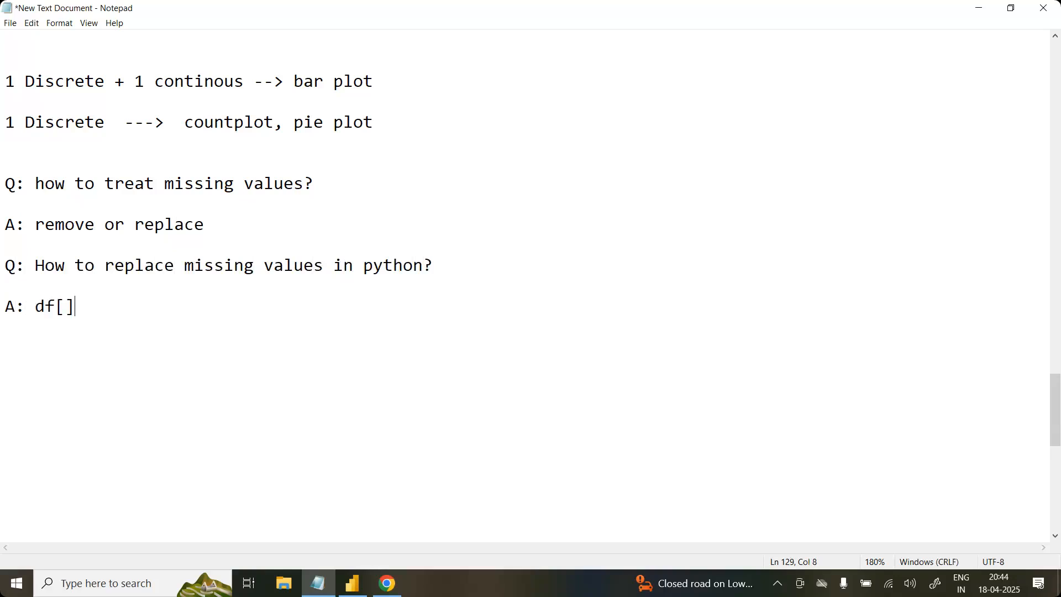
text(.fillna())
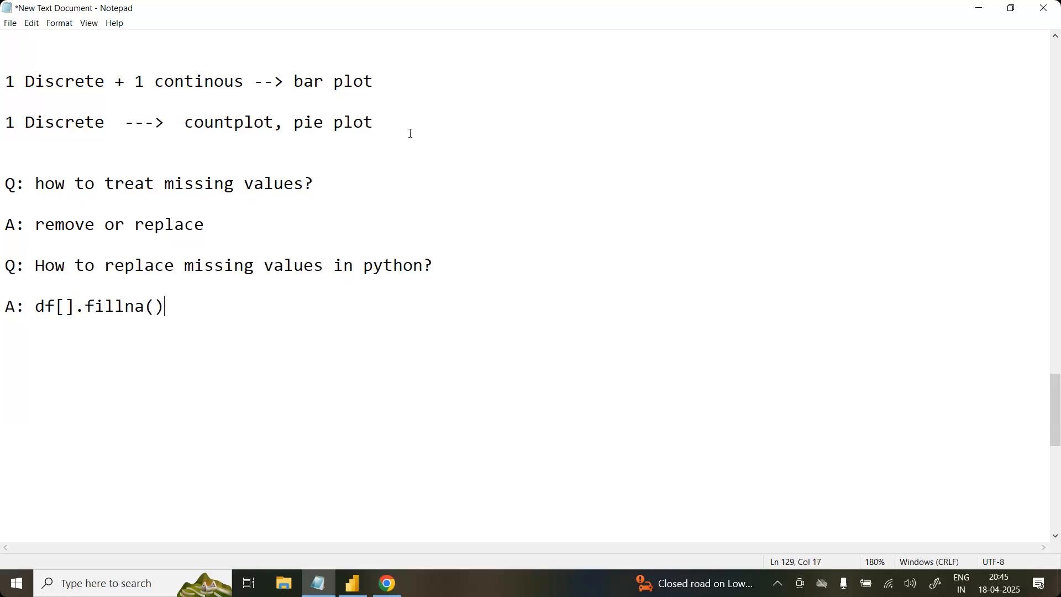
Step: Insert two more blank lines after the answer remove or replace, and highlight each question's answer to review it
click(242, 225)
key(Return)
key(Return)
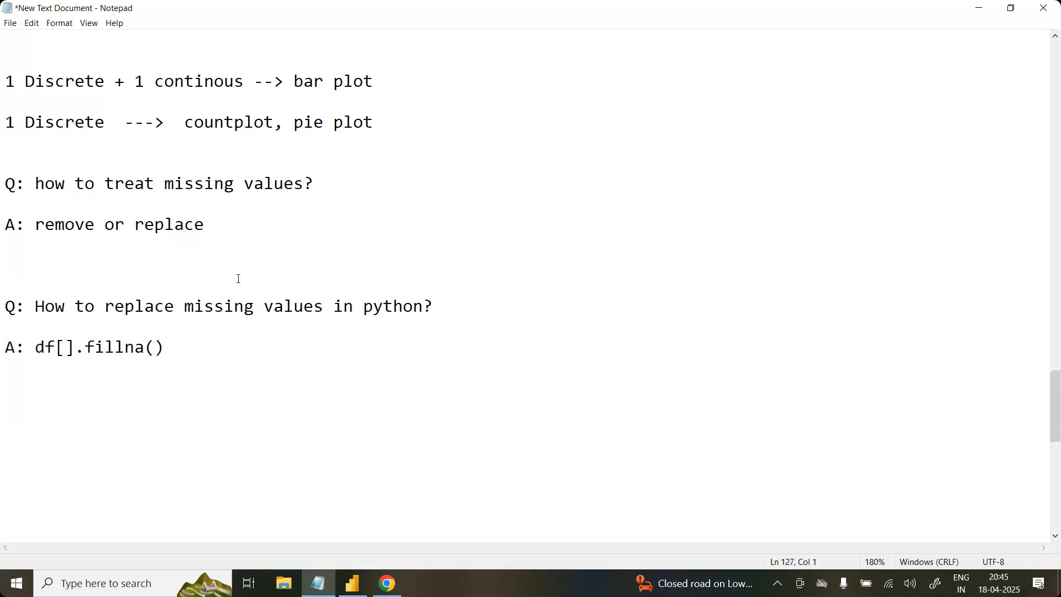
drag(166, 347, 5, 306)
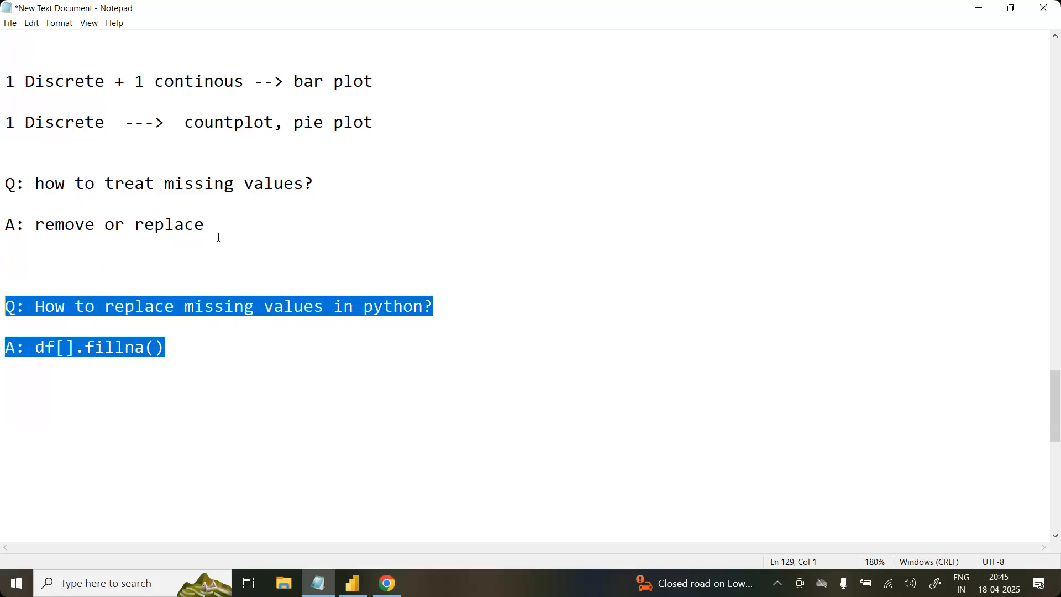
drag(219, 235, 6, 225)
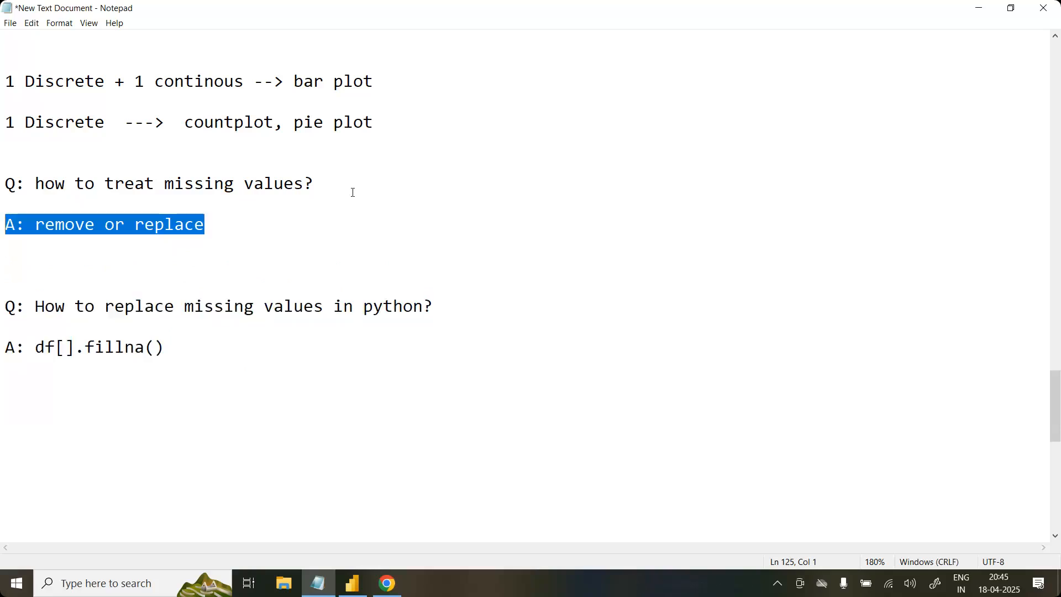
click(339, 184)
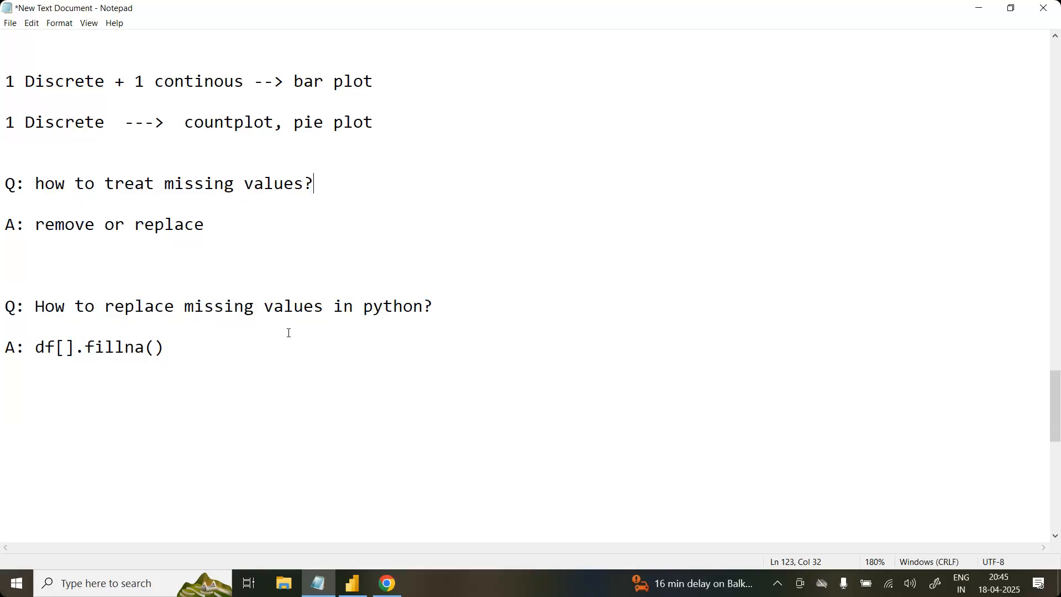
Step: Highlight the df[].fillna() answer and remove the words in python from the second question
drag(168, 348, 25, 347)
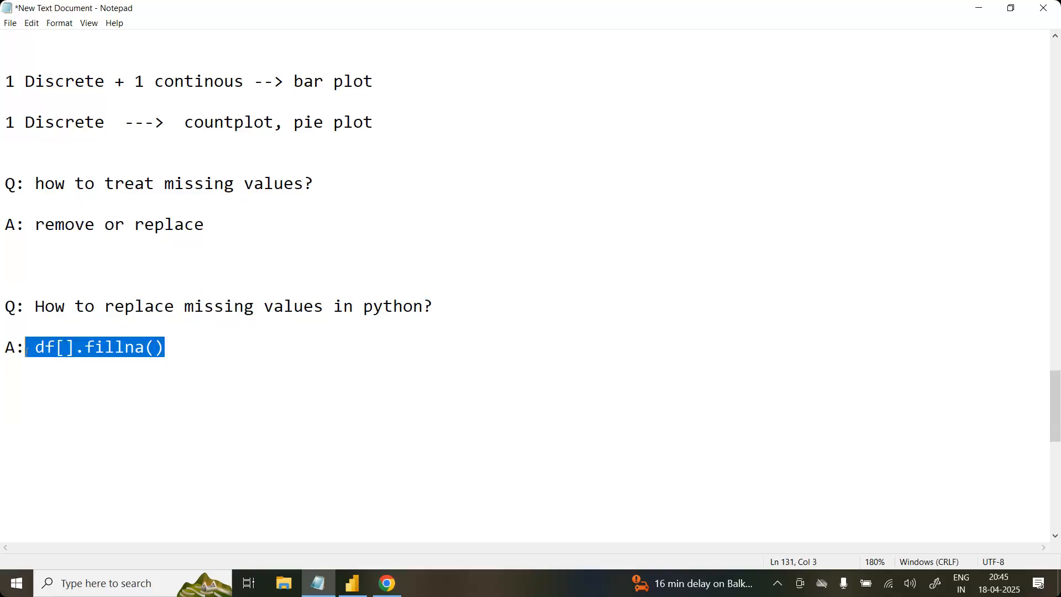
drag(419, 302, 339, 313)
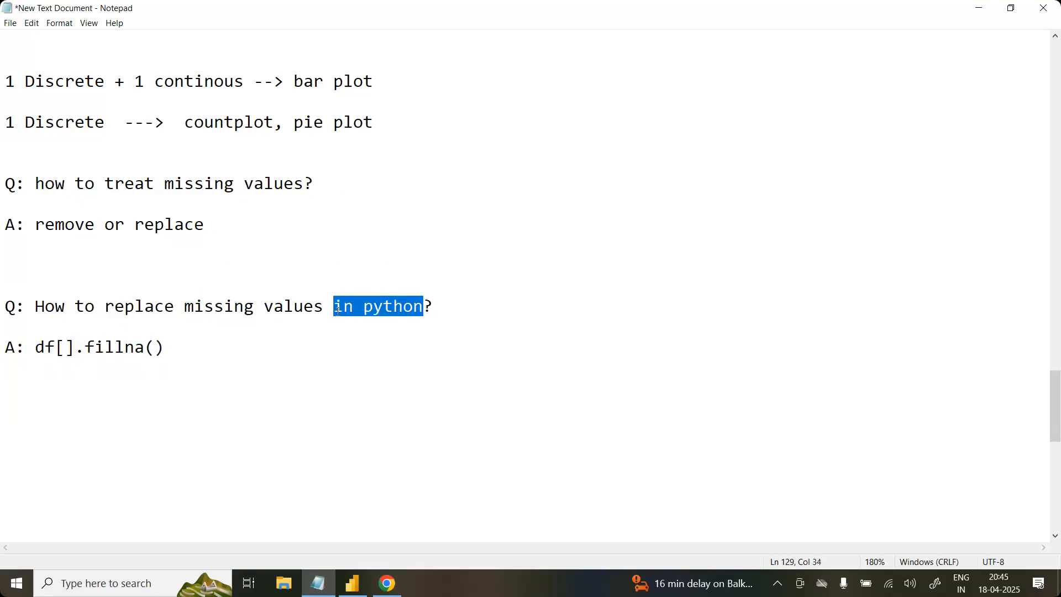
key(BackSpace)
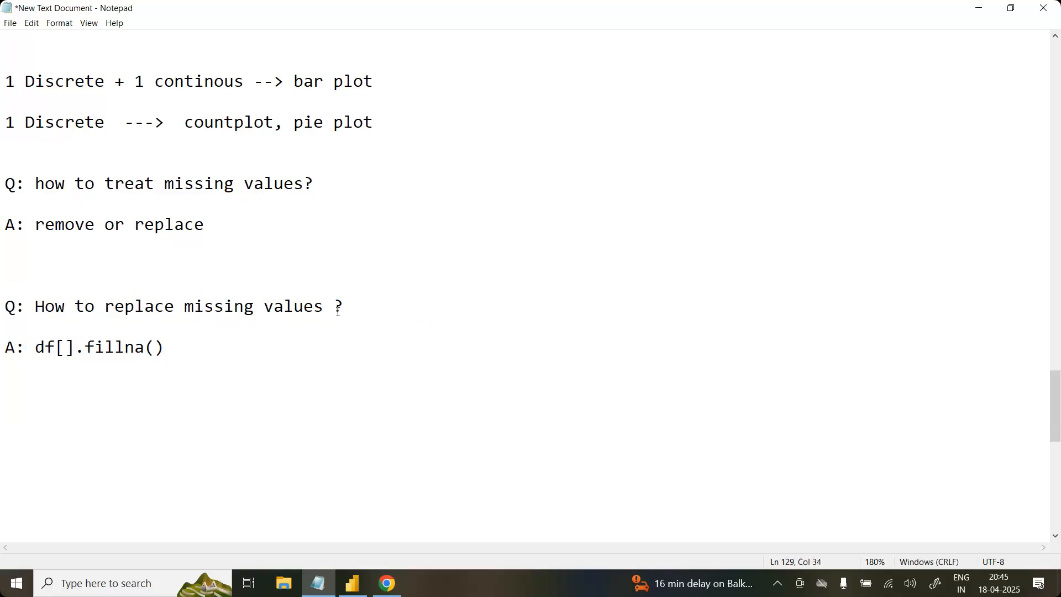
Step: Replace the answer df[].fillna() with replace with original value
drag(166, 347, 37, 347)
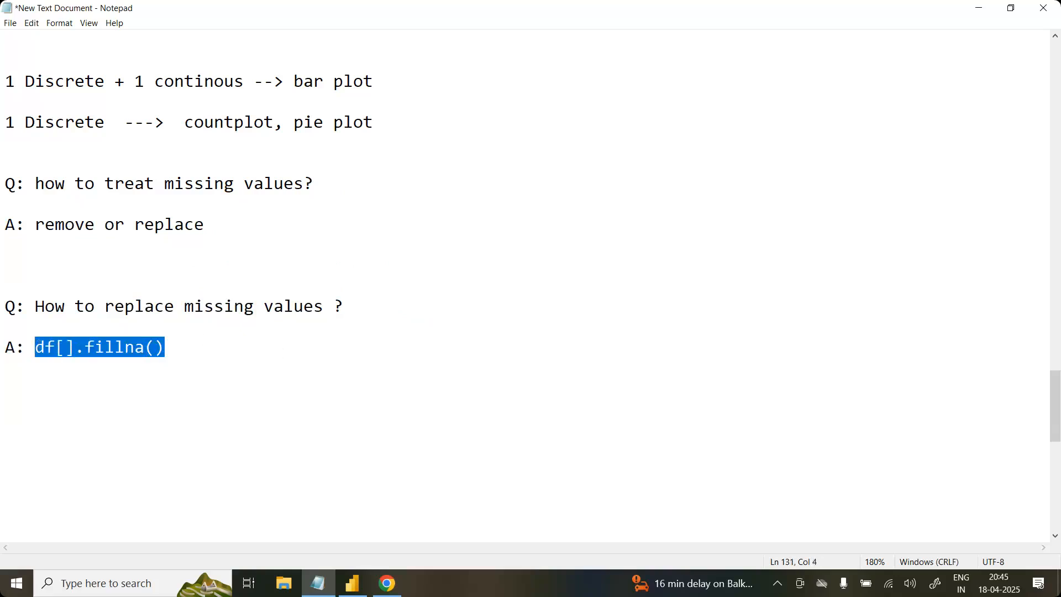
text(replace)
key(BackSpace)
text(w)
key(BackSpace)
key(BackSpace)
text(w)
key(BackSpace)
key(BackSpace)
text(e with original value)
Step: Extend the second answer with an indented or and the alternative replace statistically, on separate lines
key(Return)
key(Return)
key(Tab)
text(or)
key(Return)
key(Return)
key(Tab)
key(BackSpace)
text(replace statistic)
text(ly)
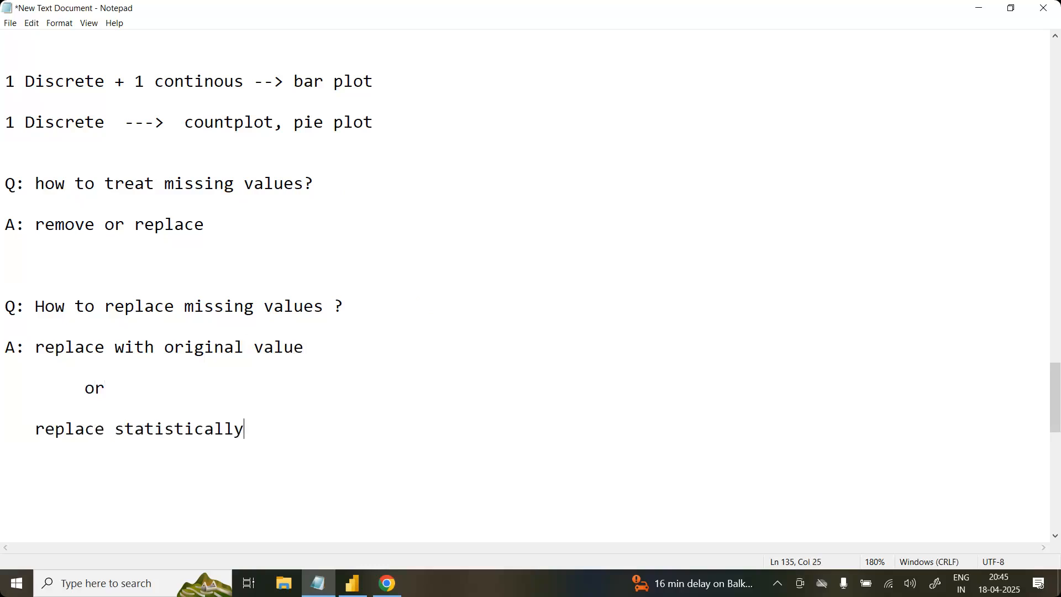
key(Return)
key(Return)
key(Return)
text(Q:)
drag(85, 351, 75, 348)
drag(33, 493, 4, 492)
key(BackSpace)
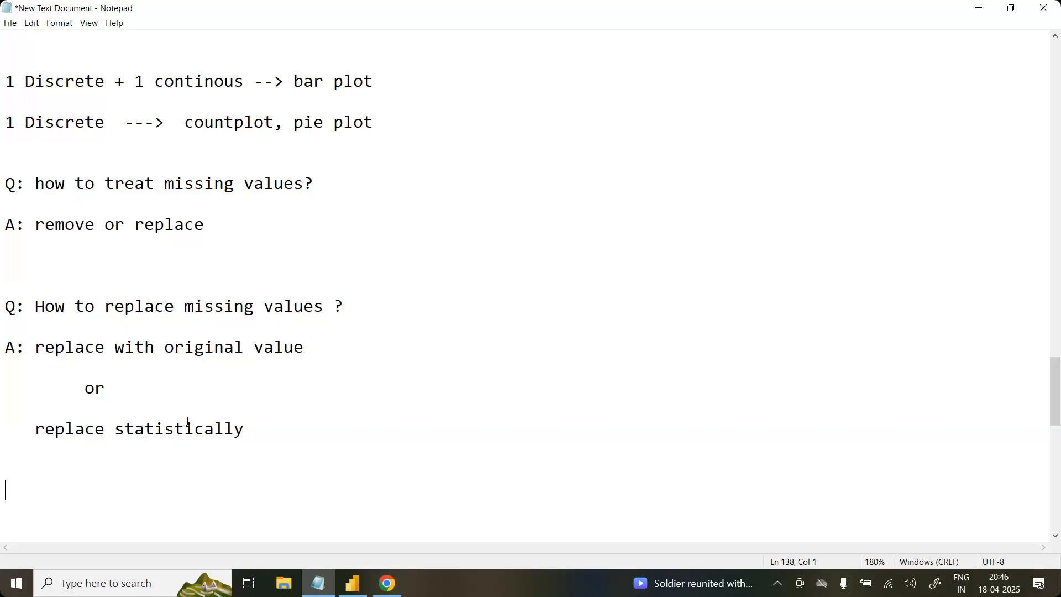
Step: Add spaces after Discrete in the countplot line so its arrow aligns with the bar plot arrow
click(126, 126)
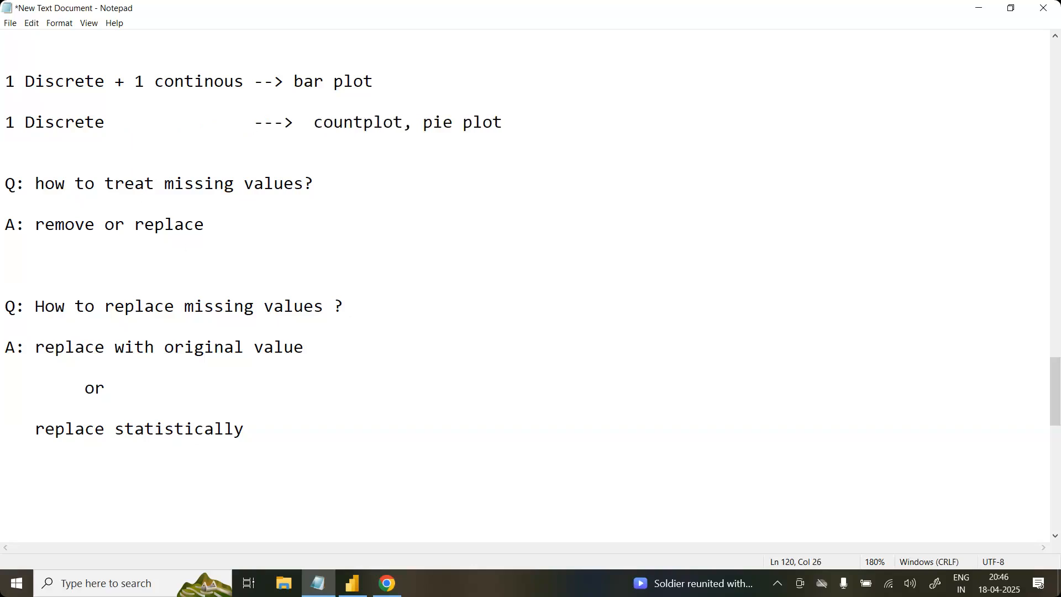
Step: Delete both missing-values questions and their answers below the plot notes
click(285, 450)
key(shift+Up)
key(shift+Up)
key(shift+Up)
key(shift+Up)
key(shift+Up)
key(shift+Up)
key(shift+Up)
key(shift+Up)
key(shift+Up)
key(shift+Up)
key(shift+Up)
key(shift+Up)
key(shift+Up)
key(Delete)
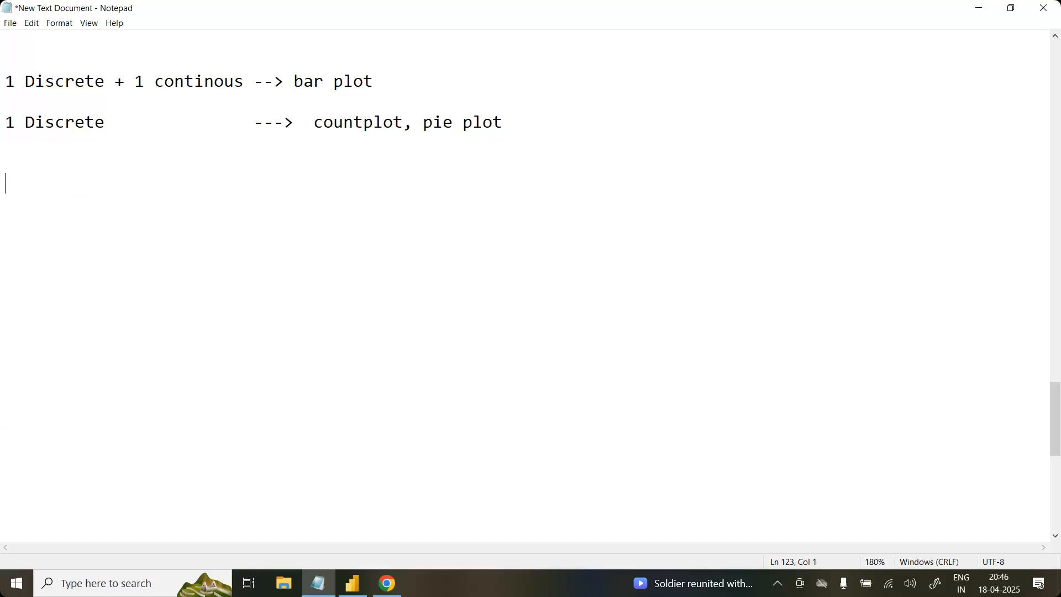
Step: Write the heading Prerequisties below the plot notes and underline it with a row of dashes
text(Pre)
text(reuisties)
key(Return)
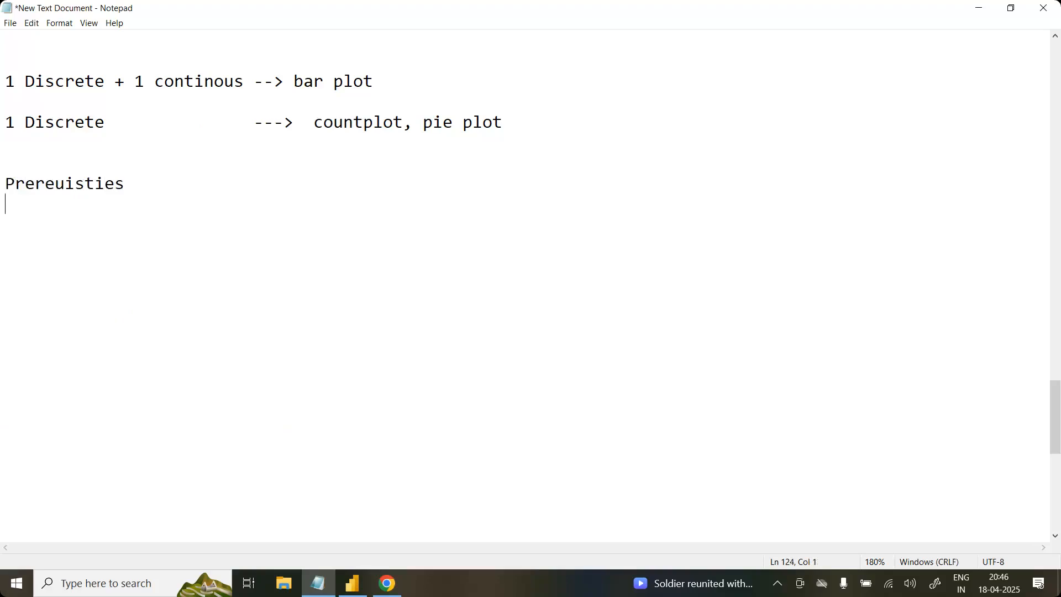
click(56, 184)
text(q)
click(14, 203)
text(-------------)
key(Return)
key(Return)
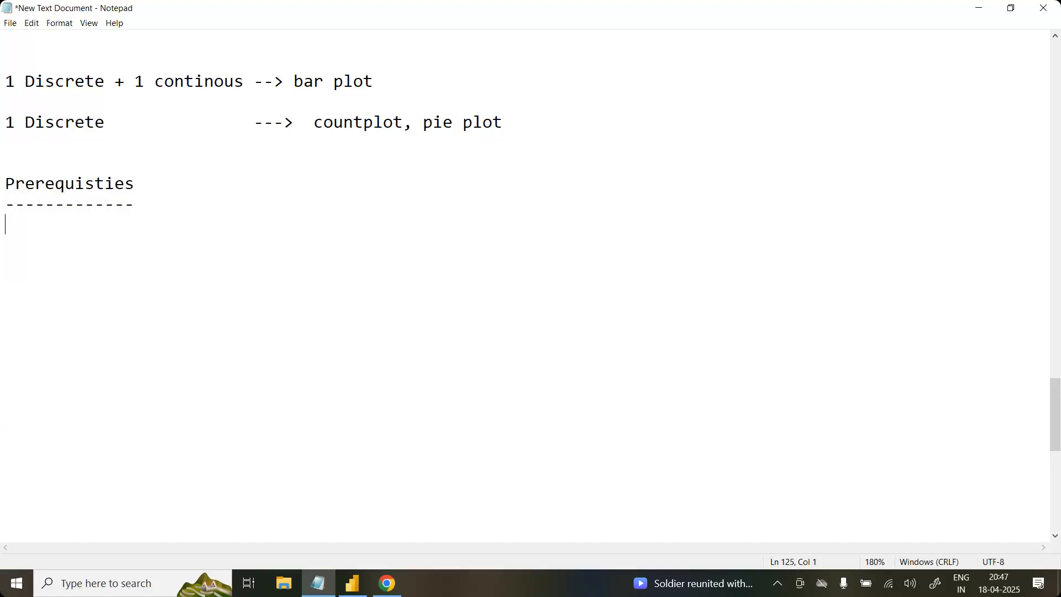
Step: Write Statistics indented under the Prerequisties heading, with a plus sign below it at the same indent
key(Tab)
text(Statistics)
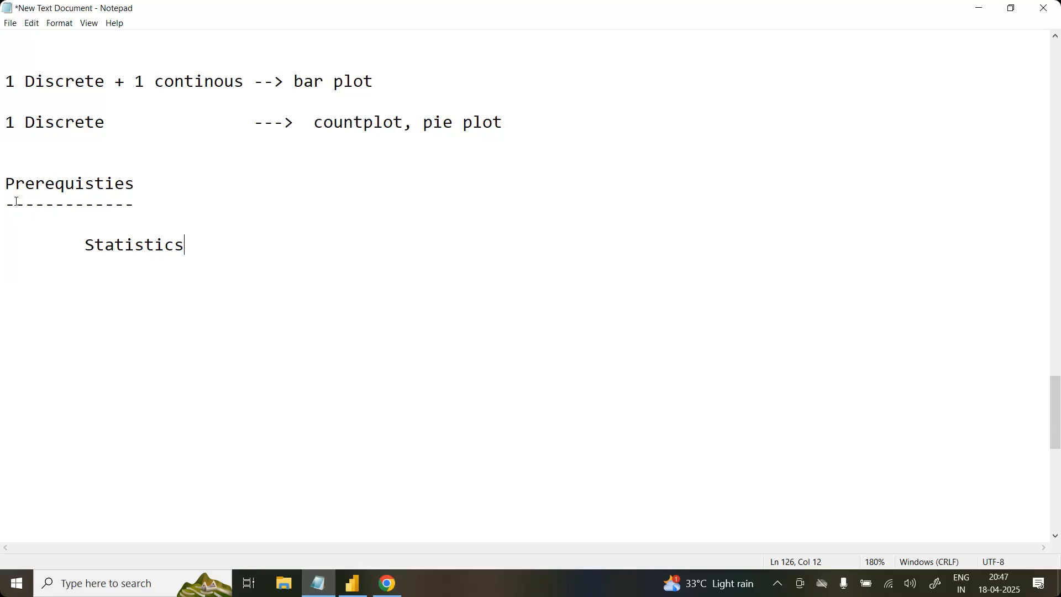
key(Return)
key(Return)
key(Tab)
Step: Add Data cleaning below the plus sign, indented like Statistics and separated by a blank line
key(Return)
key(Tab)
key(BackSpace)
key(BackSpace)
text(+)
key(Return)
key(Return)
key(Tab)
text(Data)
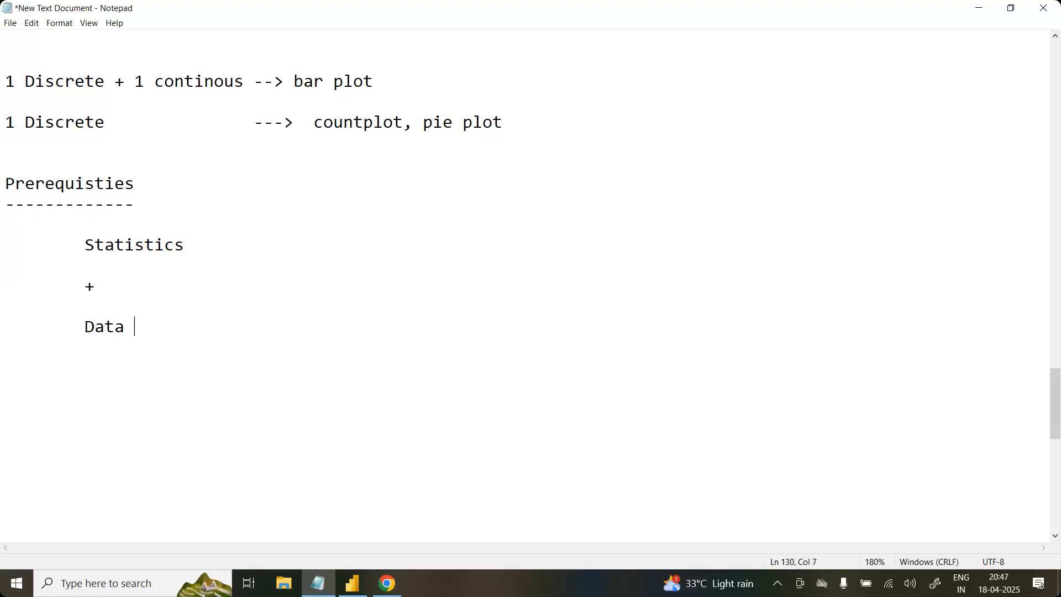
text( cleaning)
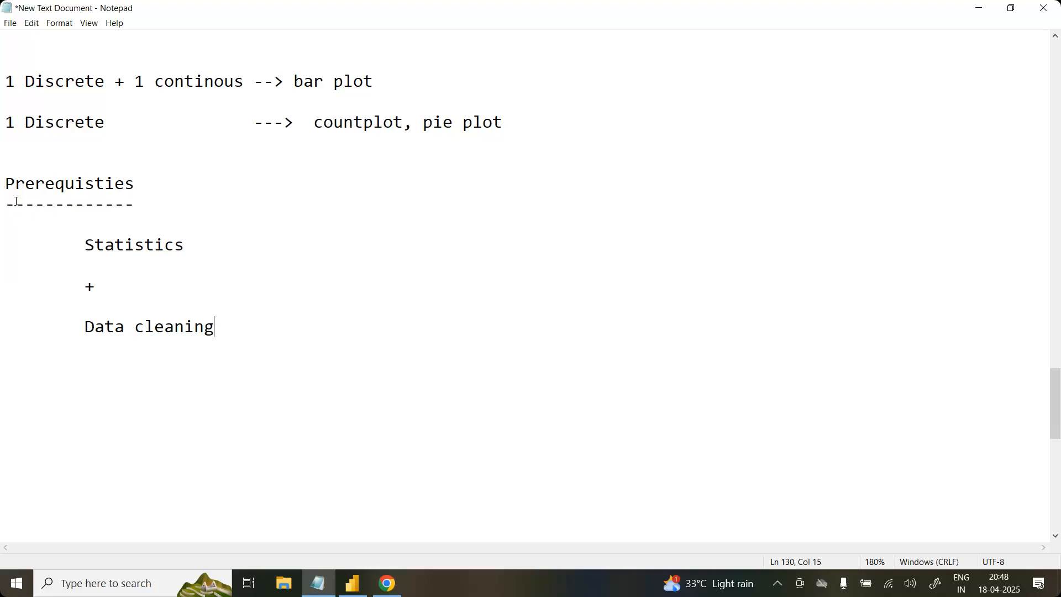
Step: Add a plus sign and Data Analysis (Filtering) below Data cleaning, both indented at the same level and separated by blank lines
key(Return)
key(Return)
key(Tab)
text(+)
key(Return)
key(Return)
key(Tab)
text(Data)
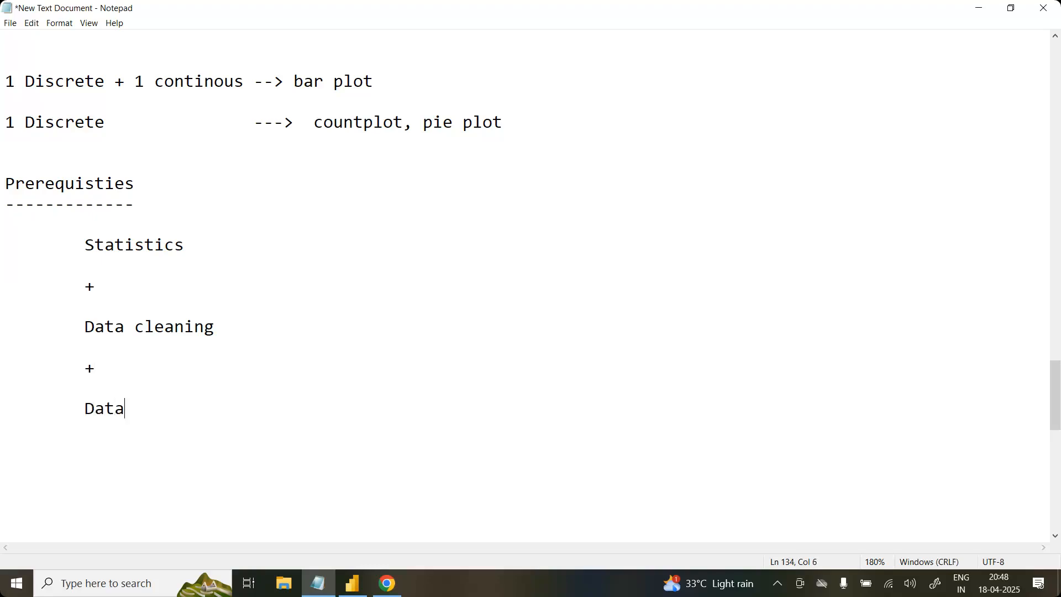
text( Analysis (Filtering))
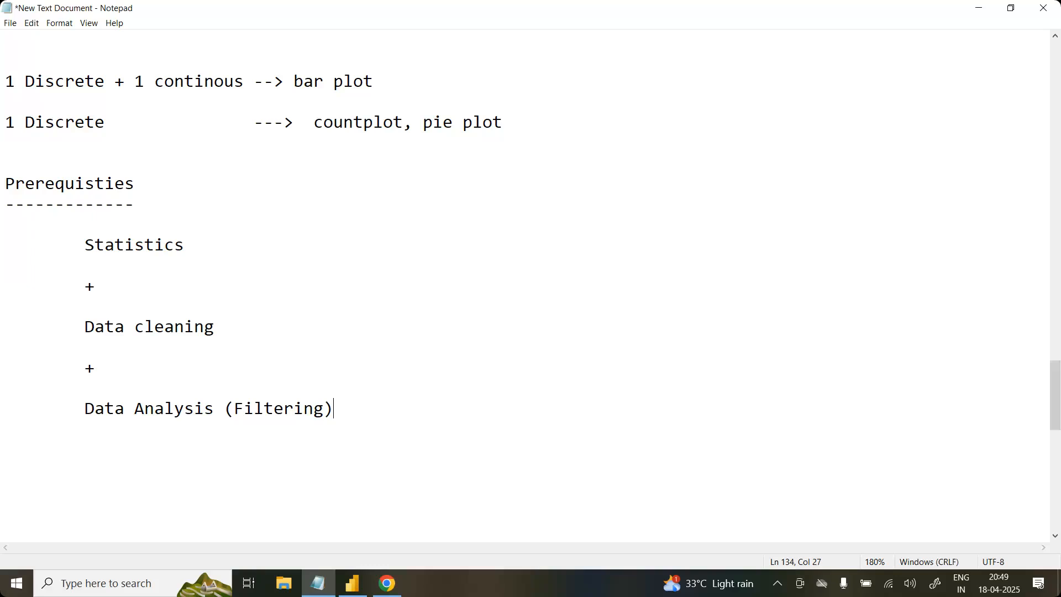
Step: Extend the parentheses on the Data Analysis line to read Filtering, groupby, crosstab
key(Left)
text(, groupby)
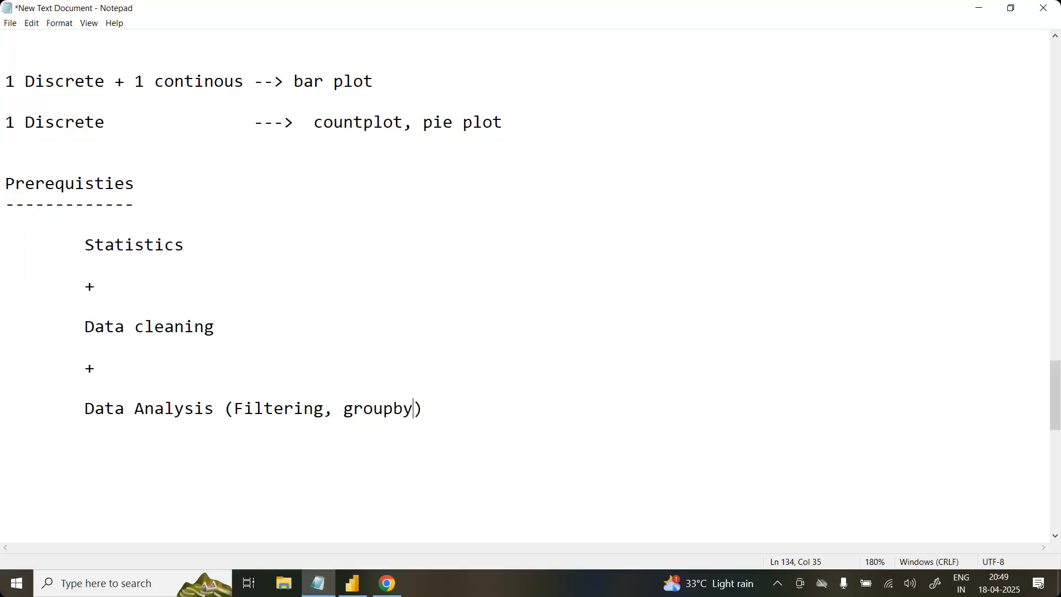
text(,)
text(crosstab)
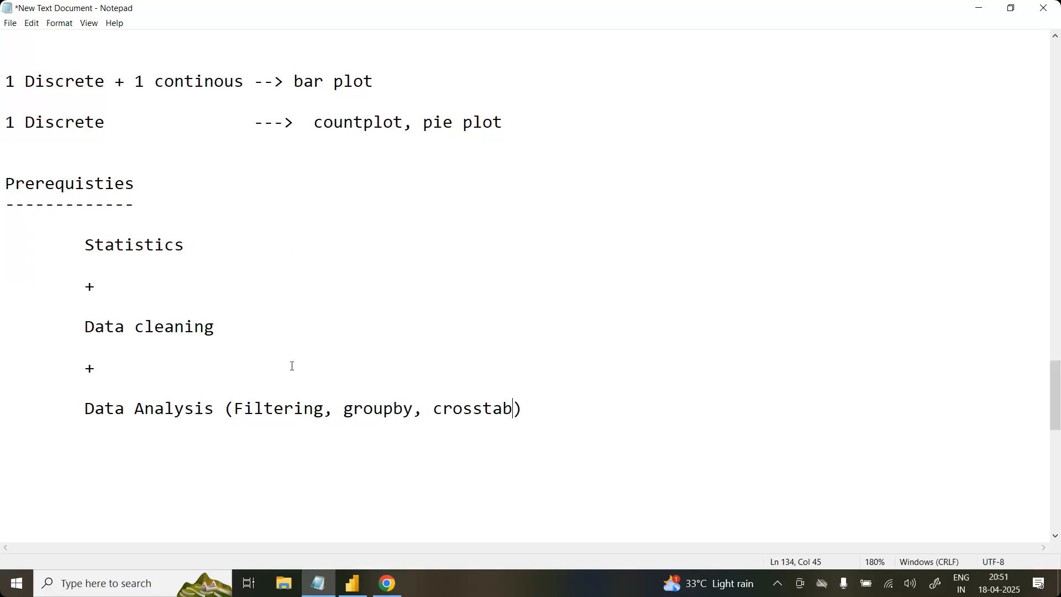
click(542, 396)
key(Return)
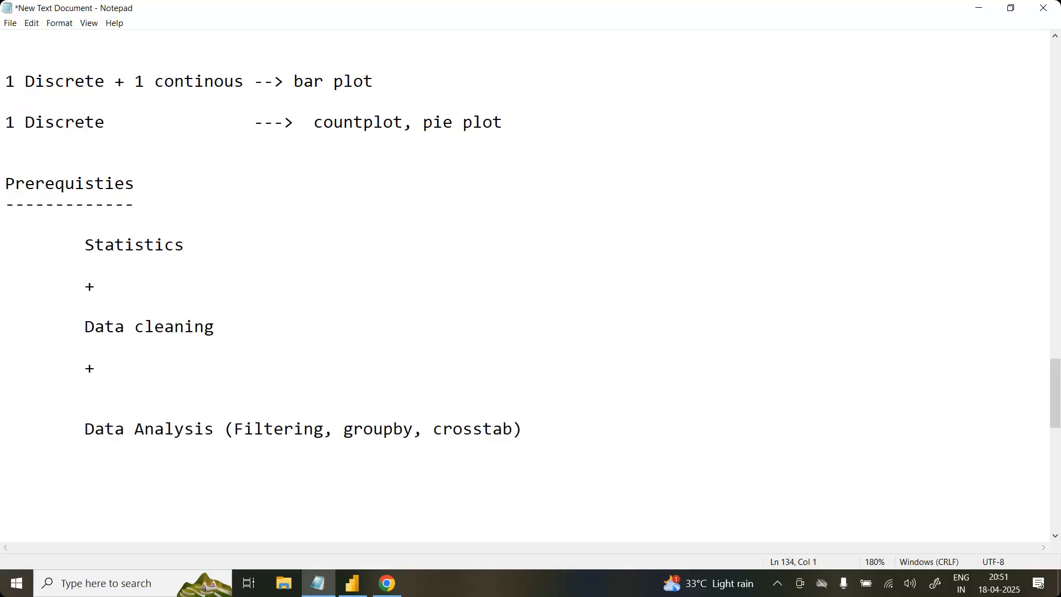
key(BackSpace)
Step: Add a plus sign below the Data Analysis line, at the same indent and separated by a blank line
click(590, 417)
key(Return)
Step: Write Data visualization below the last plus sign at the same indent, after a blank line, correcting its spelling
key(Return)
key(Tab)
text(+)
key(Return)
key(Return)
key(Tab)
text(Data )
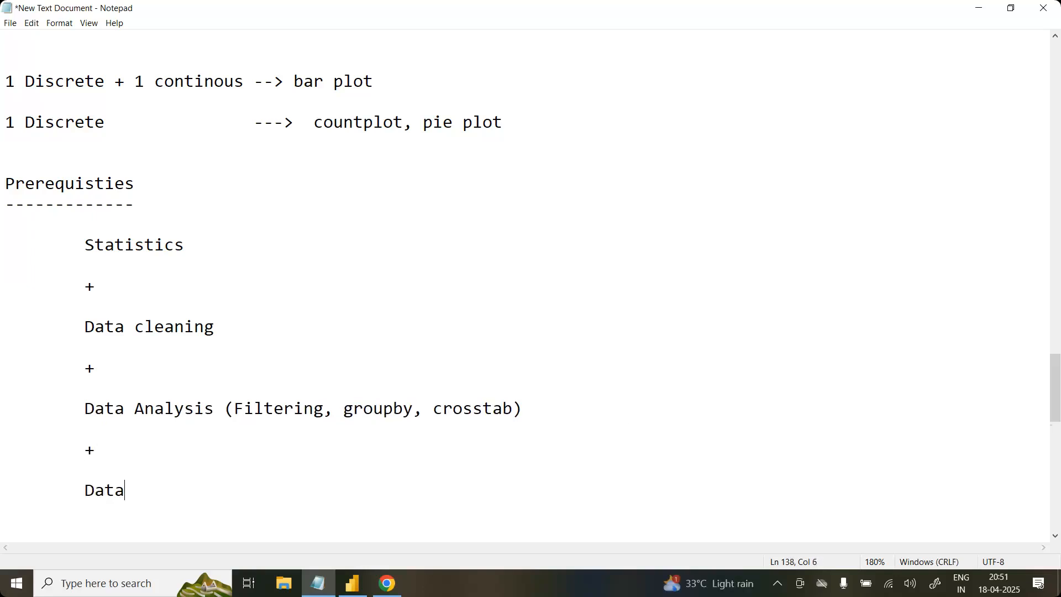
text(visula)
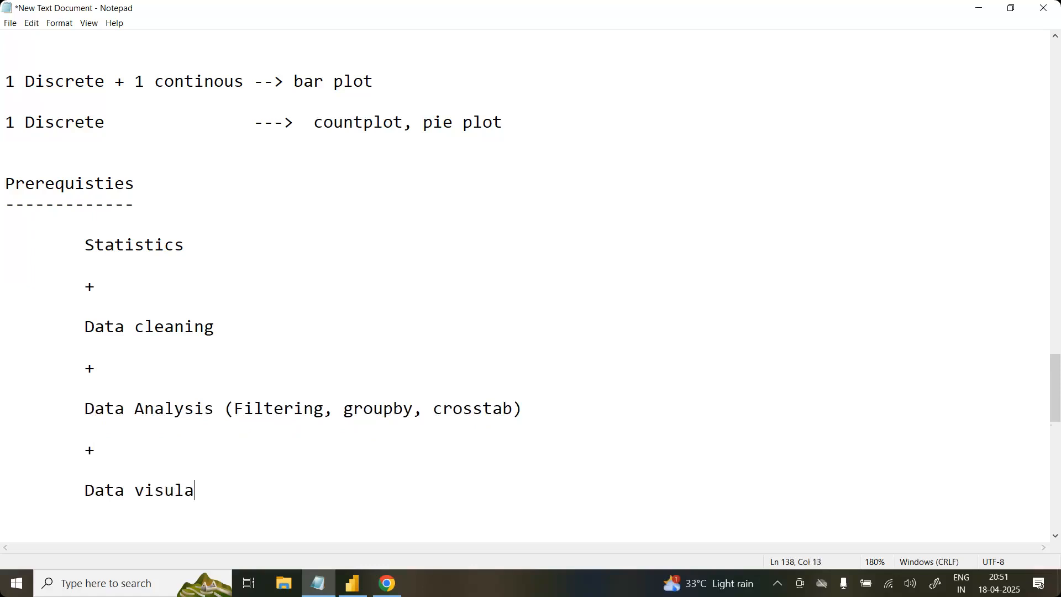
text(ization)
key(Left)
key(Left)
key(Left)
key(Left)
key(Left)
key(Left)
key(Left)
key(BackSpace)
key(BackSpace)
text(al)
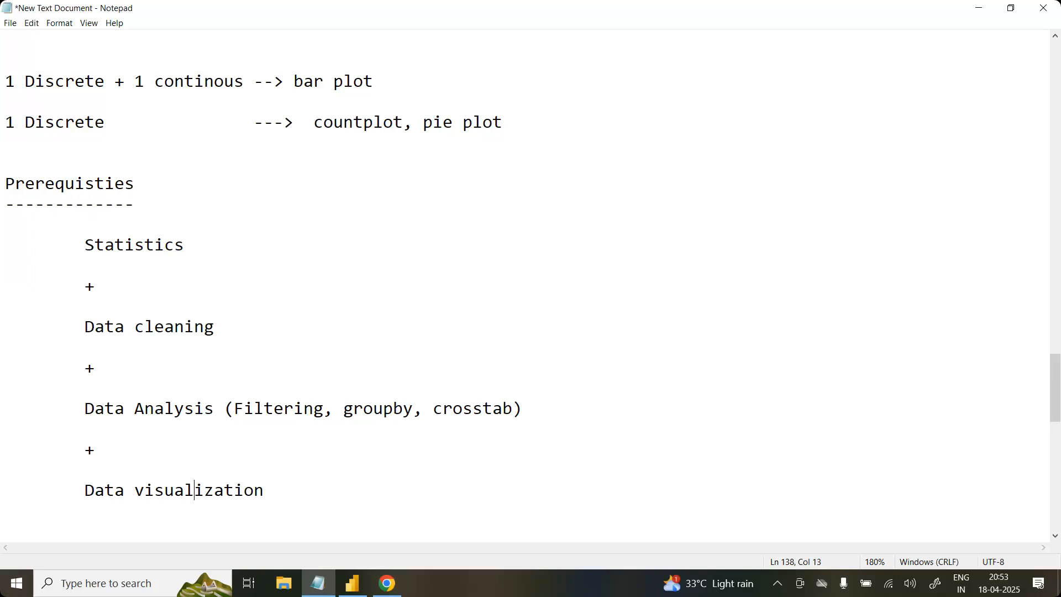
Step: Add blank lines below the Data visualization line
scroll(590, 417, down, 2)
click(403, 362)
key(Return)
key(Return)
key(Return)
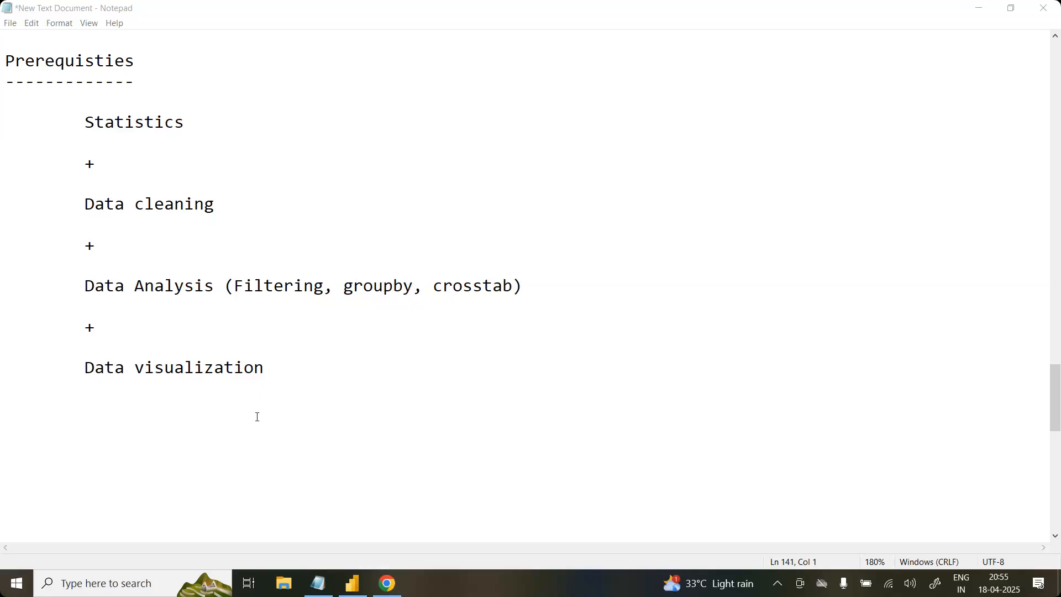
Step: Highlight the prerequisites list from Data visualization up to Statistics, and clear the selection
click(299, 372)
key(shift+Up)
key(shift+Up)
key(shift+Up)
key(shift+Up)
key(shift+Up)
key(shift+Up)
key(shift+Up)
key(shift+Up)
key(shift+Up)
key(shift+Up)
key(shift+Up)
key(shift+Up)
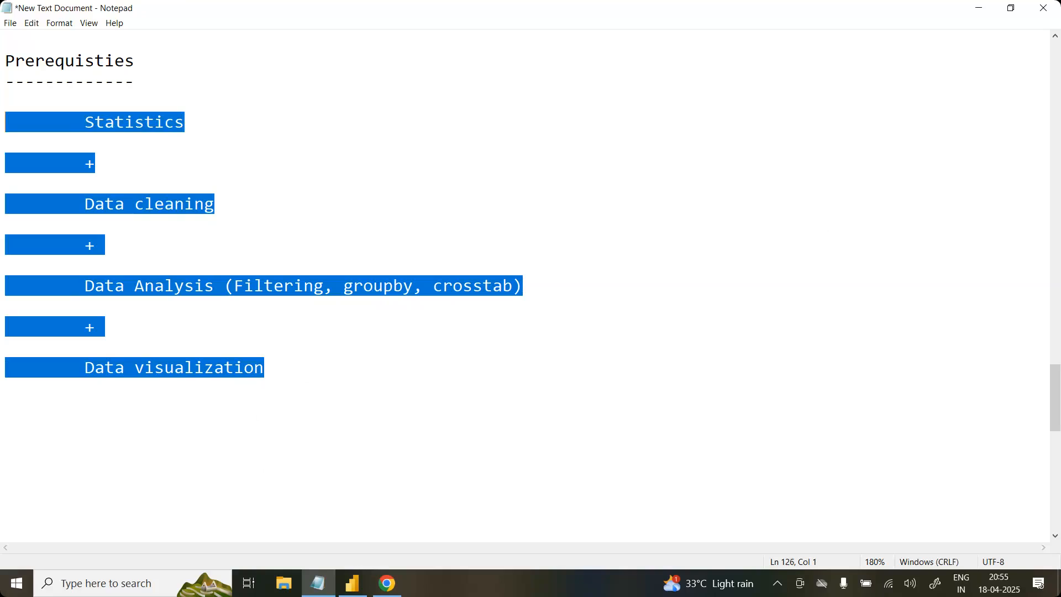
click(343, 274)
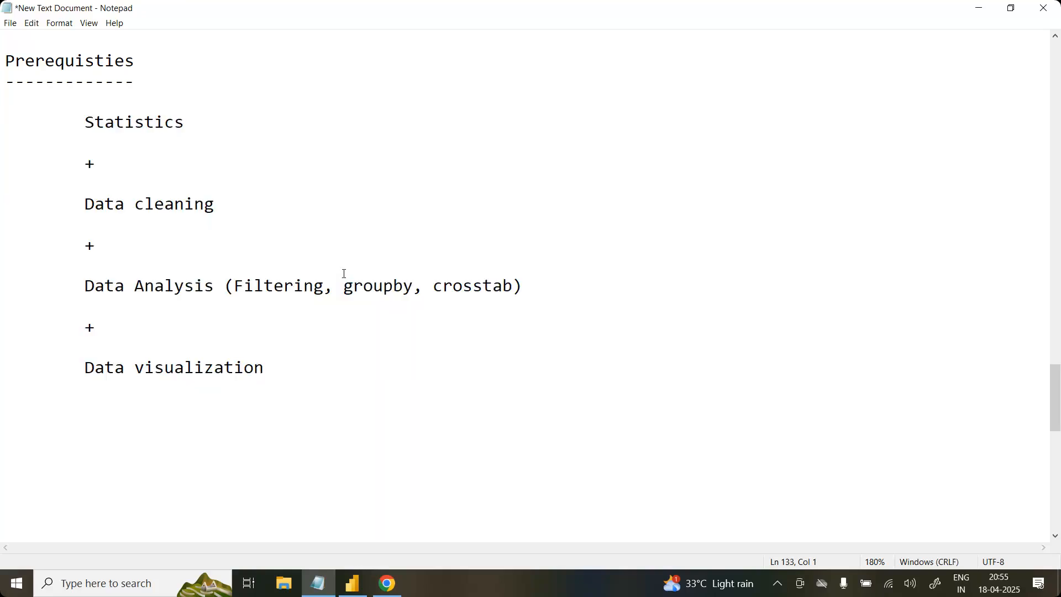
Step: Switch to Power BI Desktop, change the empty card visual to a stacked column chart and select the day field
click(357, 592)
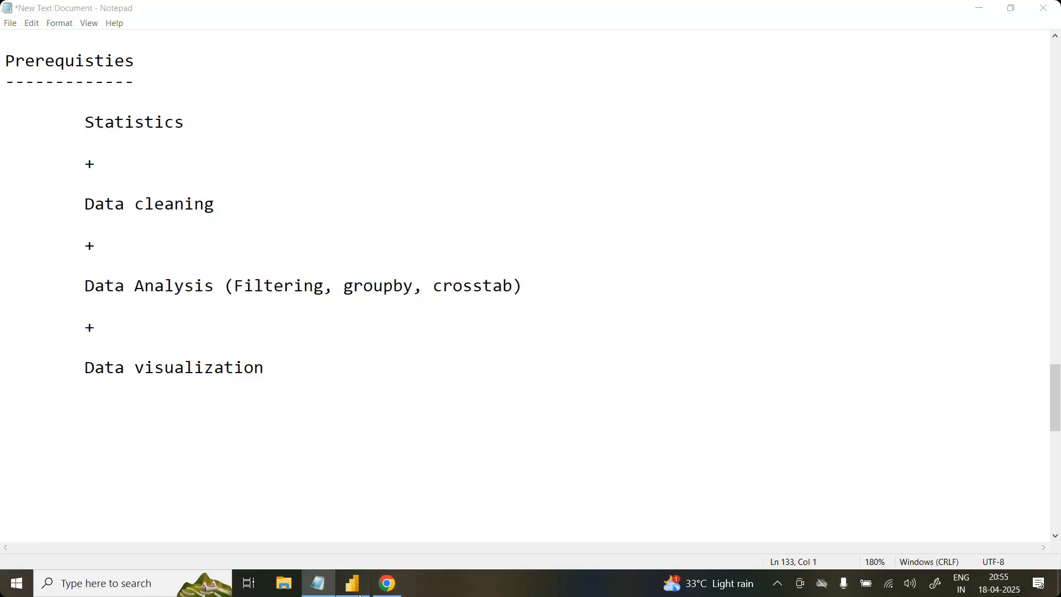
drag(155, 198, 273, 394)
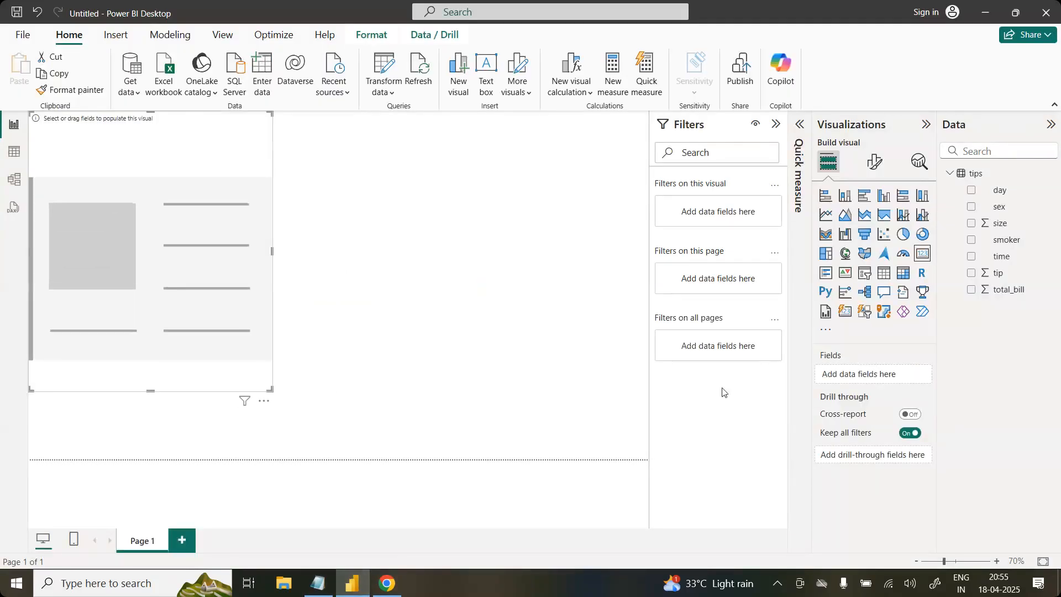
click(845, 195)
click(1017, 193)
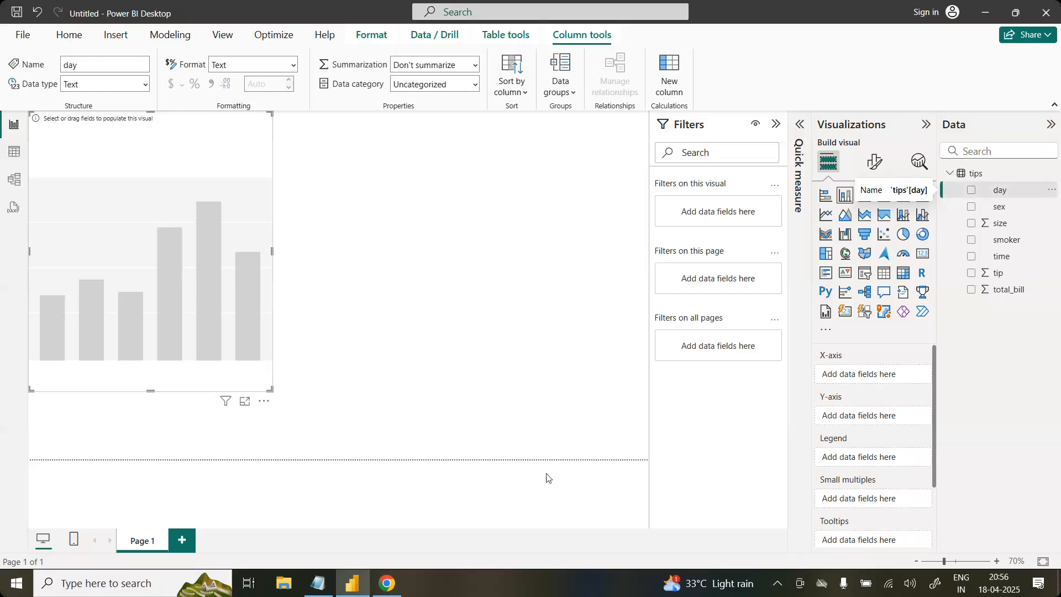
Step: Switch to Notepad and append (yes, no) to the Data visualization line
click(318, 583)
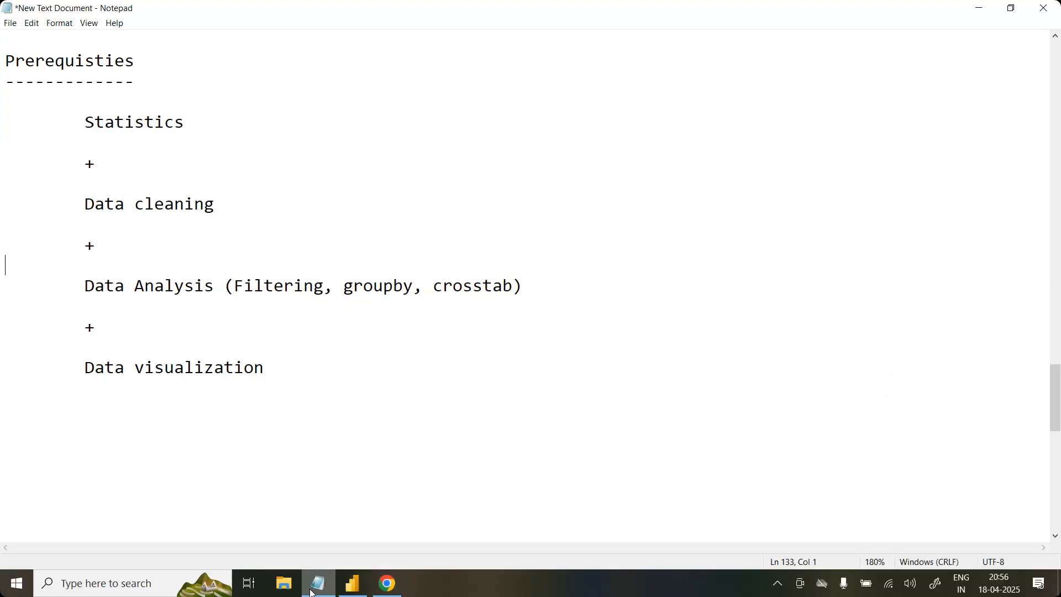
click(294, 368)
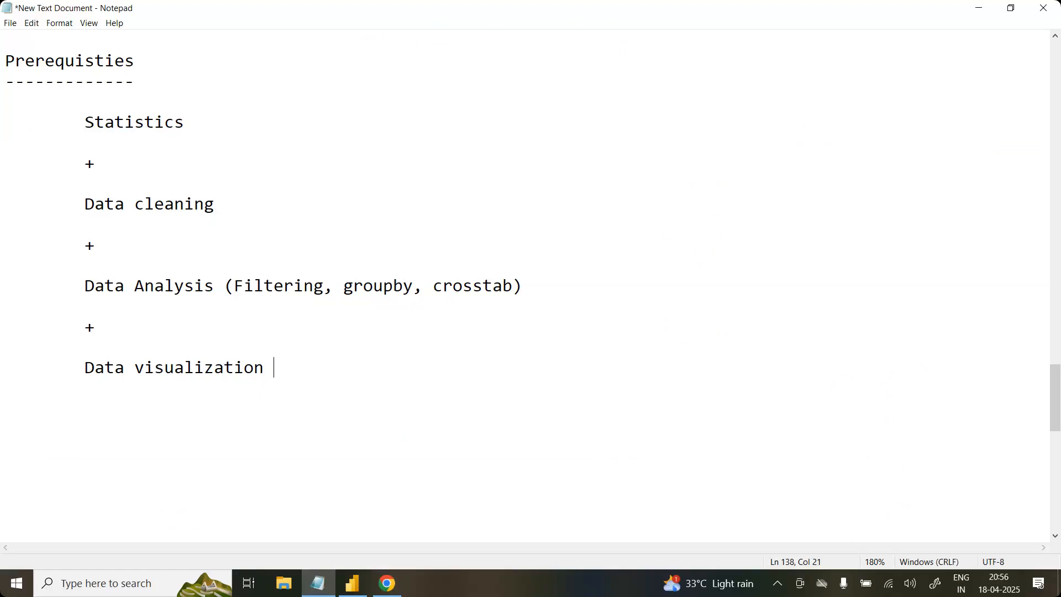
key(shift+Left)
key(shift+Left)
key(shift+Left)
key(shift+Left)
key(shift+Left)
key(shift+Left)
key(shift+Left)
key(shift+Left)
key(shift+Left)
key(shift+Left)
key(shift+Left)
key(shift+Left)
key(shift+Left)
key(shift+Left)
key(shift+Left)
key(shift+Left)
key(shift+Left)
key(Right)
text((yes, no))
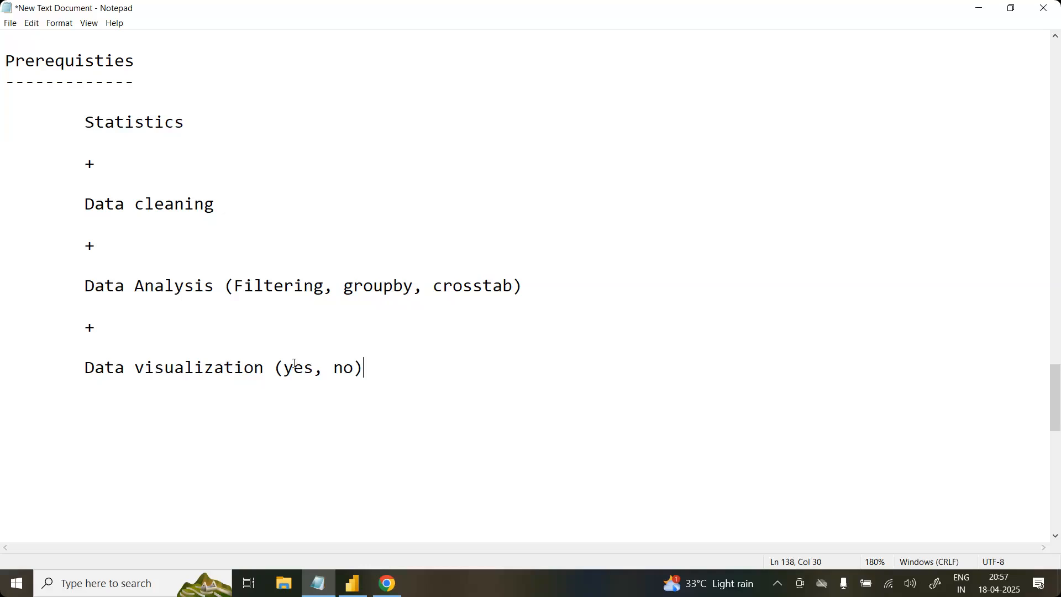
Step: Space (yes, no) far away from Data visualization on its line, and remove the extra spacing again
click(301, 363)
click(284, 363)
click(279, 363)
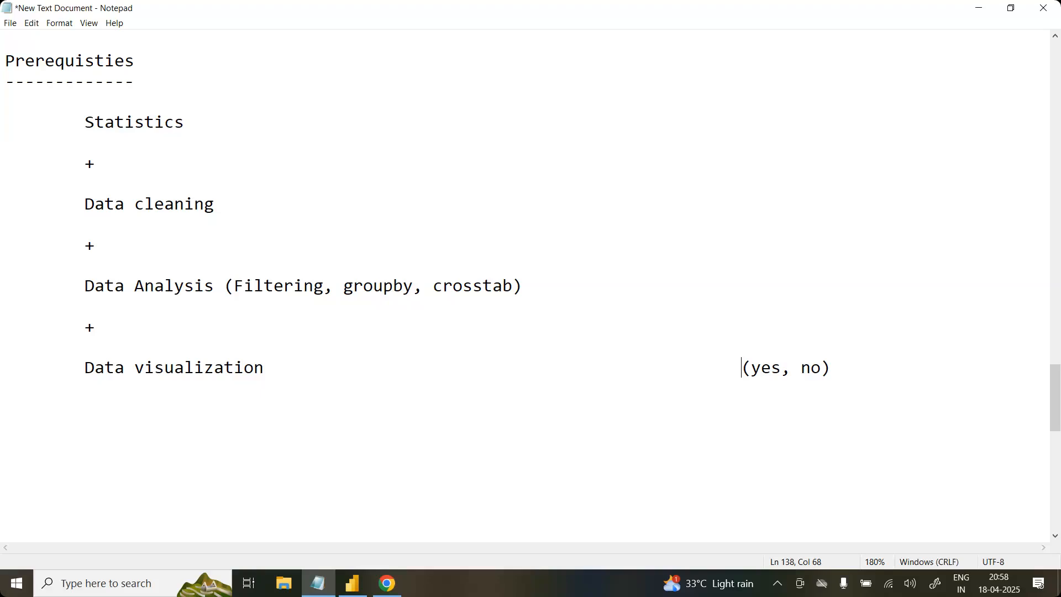
key(BackSpace)
key(BackSpace)
key(BackSpace)
key(BackSpace)
key(BackSpace)
key(BackSpace)
key(BackSpace)
key(BackSpace)
key(BackSpace)
key(BackSpace)
key(BackSpace)
key(BackSpace)
key(BackSpace)
key(BackSpace)
key(BackSpace)
key(BackSpace)
key(BackSpace)
key(BackSpace)
key(BackSpace)
key(BackSpace)
key(BackSpace)
key(BackSpace)
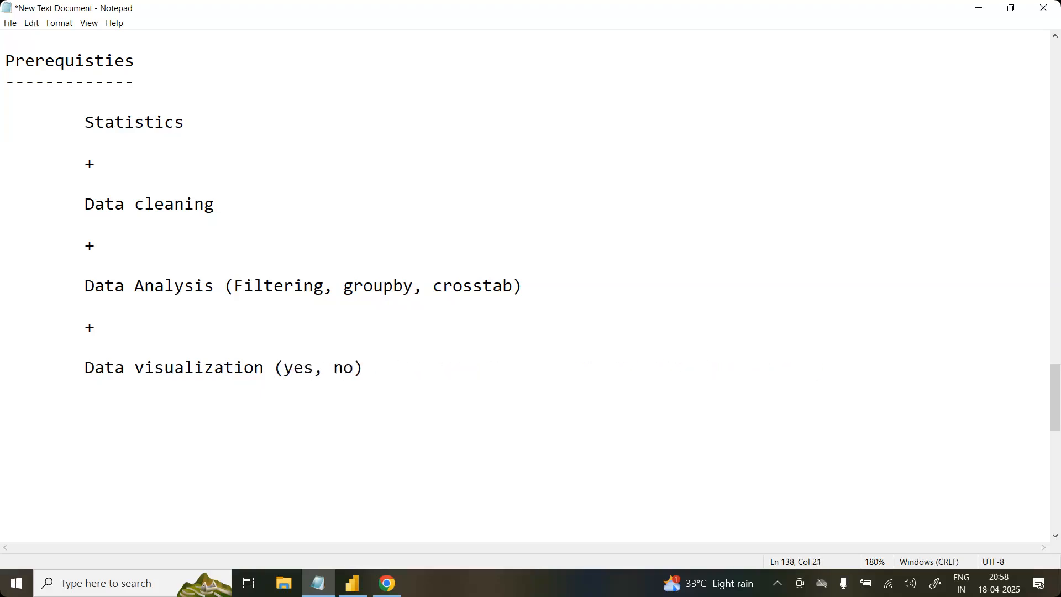
Step: Delete (yes, no) from the Data visualization line and add blank lines below it
key(Down)
key(Down)
drag(364, 367, 274, 366)
key(BackSpace)
key(Return)
key(Return)
key(Return)
scroll(273, 362, down, 5)
click(193, 134)
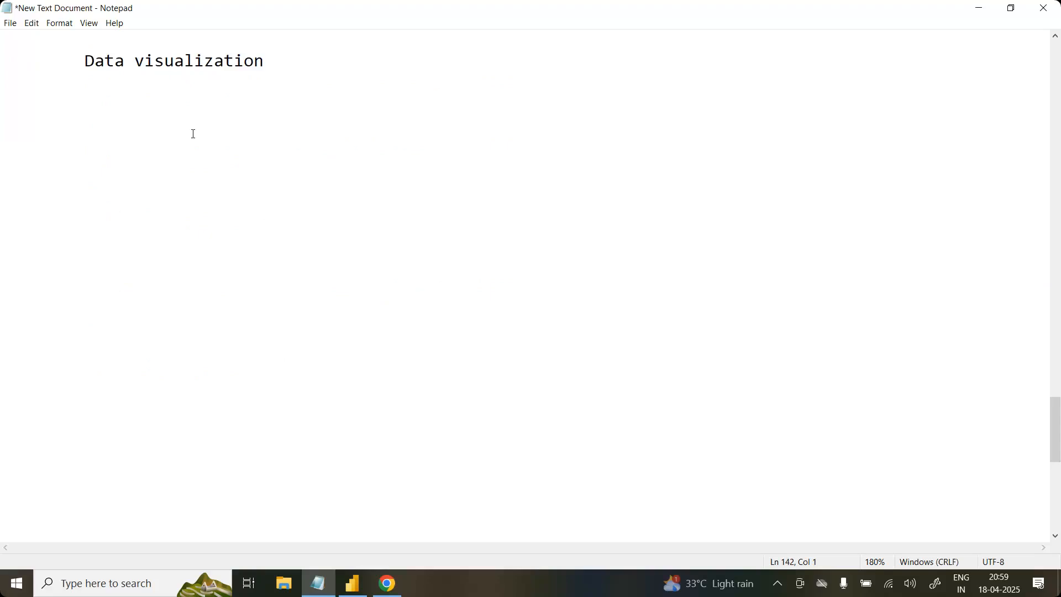
text(Com)
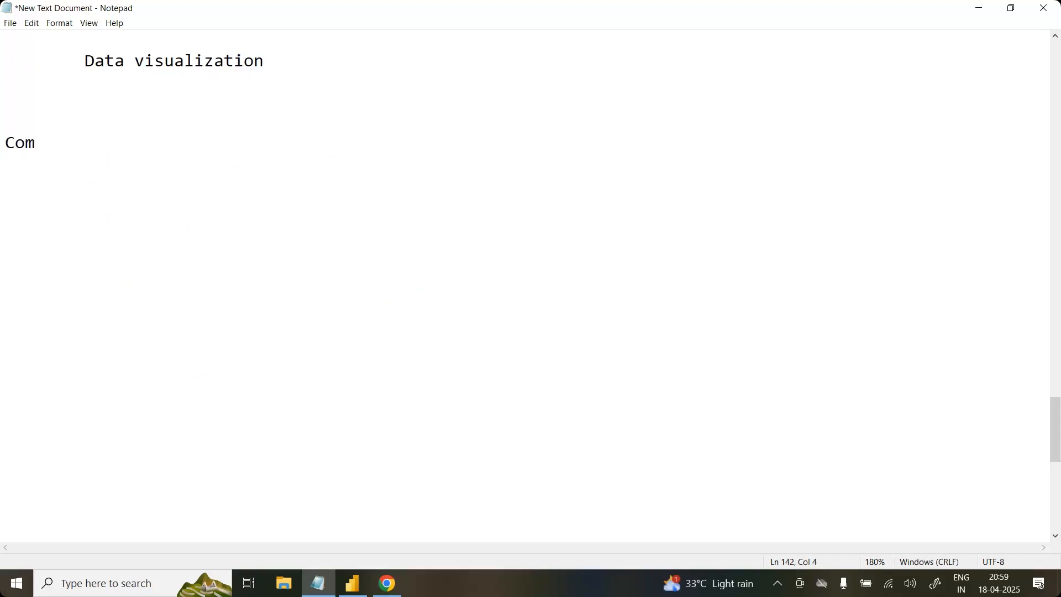
key(BackSpace)
key(BackSpace)
key(BackSpace)
Step: Write IAS exam at the start of the empty line below Data visualization
text(IAS exam)
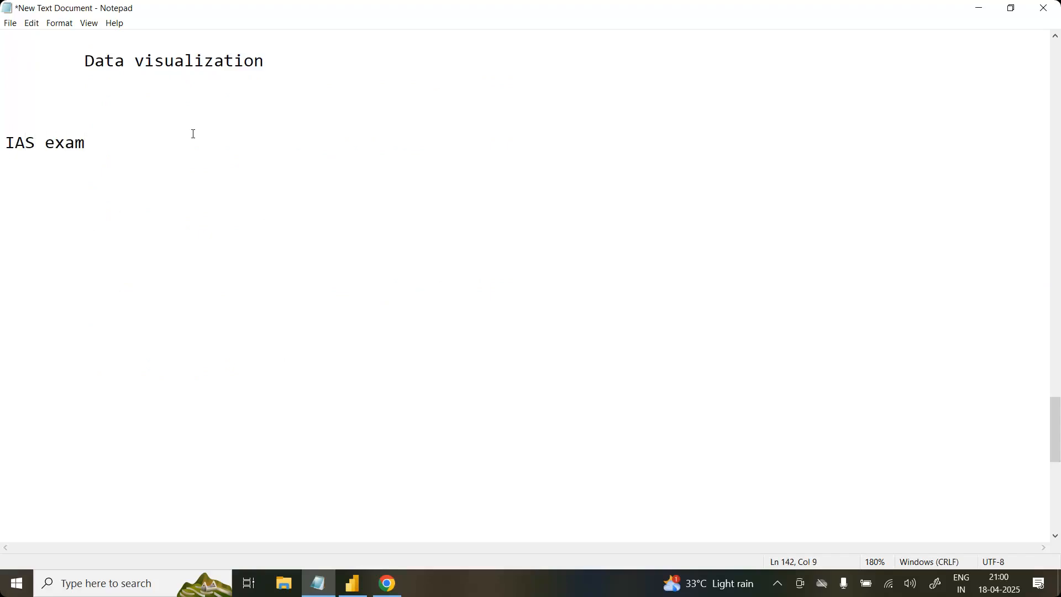
Step: Add the line 1year sincrely (20+hrs) ---> 1day before to exam (fever) above IAS exam, separated by a blank line
click(68, 122)
key(Return)
key(Return)
key(Up)
text(1year sincrely (20+)
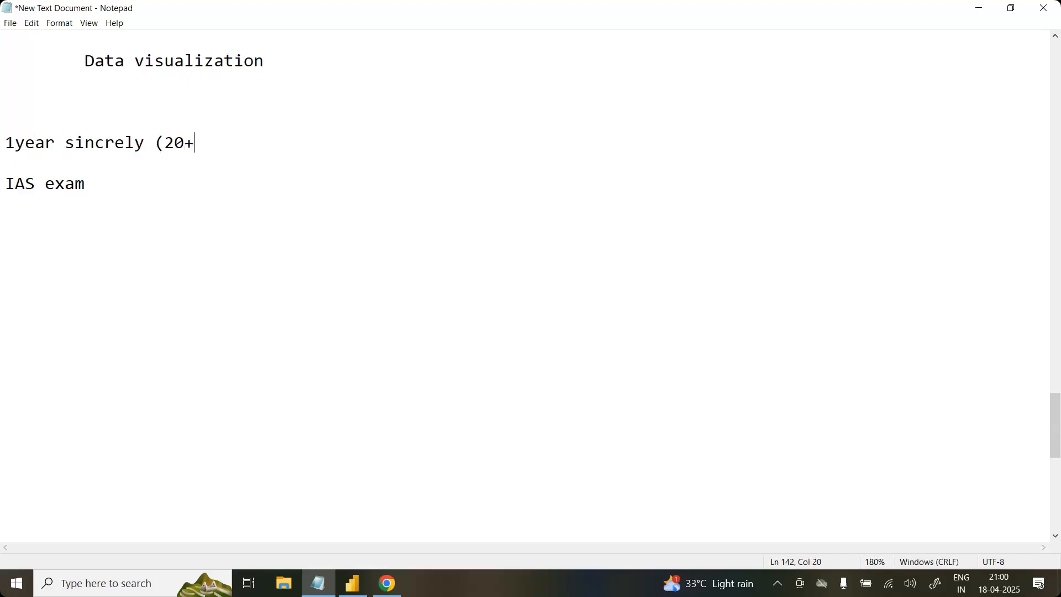
text(hrs) ---> 1day before to exam (fever))
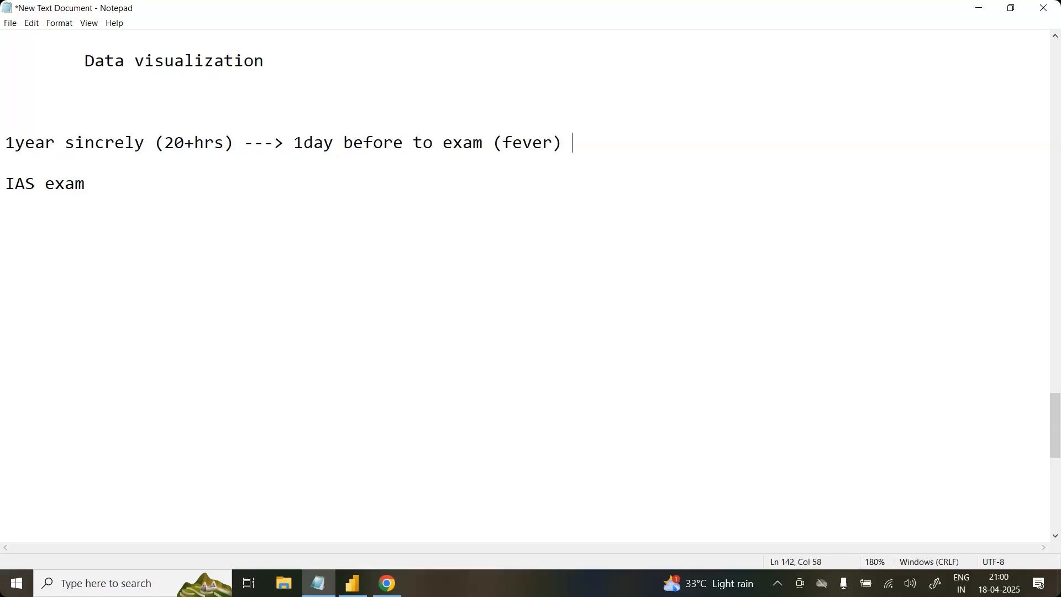
text( ---> no writtenn)
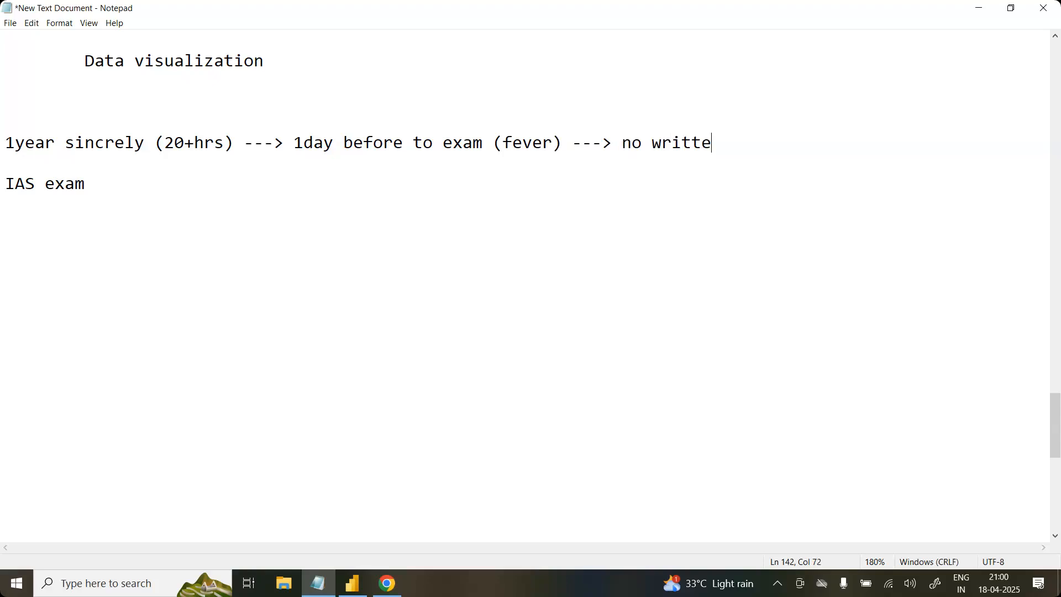
Step: Extend the 1year sincrely line with ---> no written exam properly
key(BackSpace)
key(BackSpace)
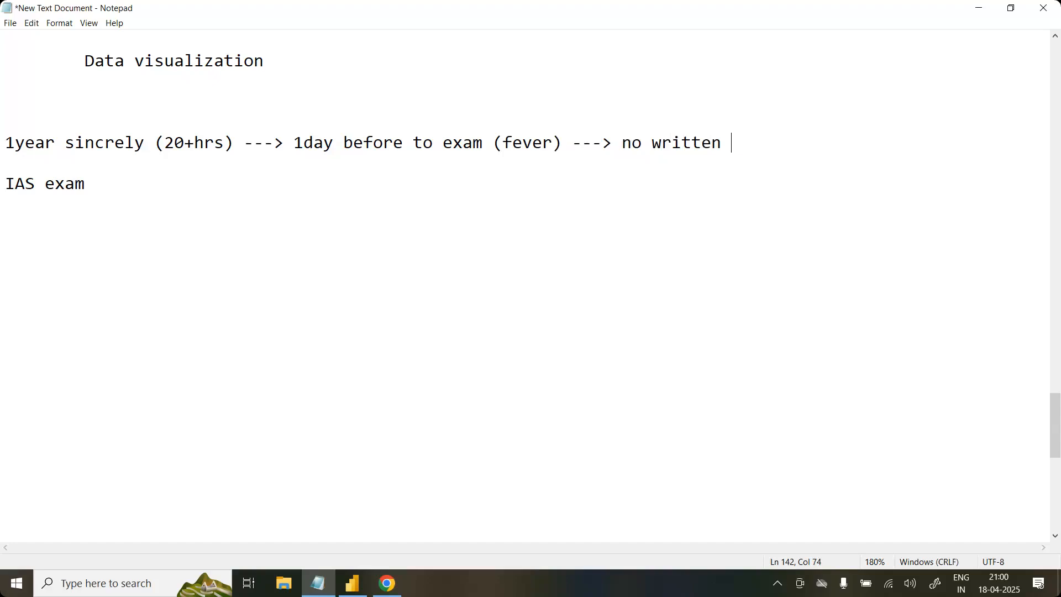
text(exam properly)
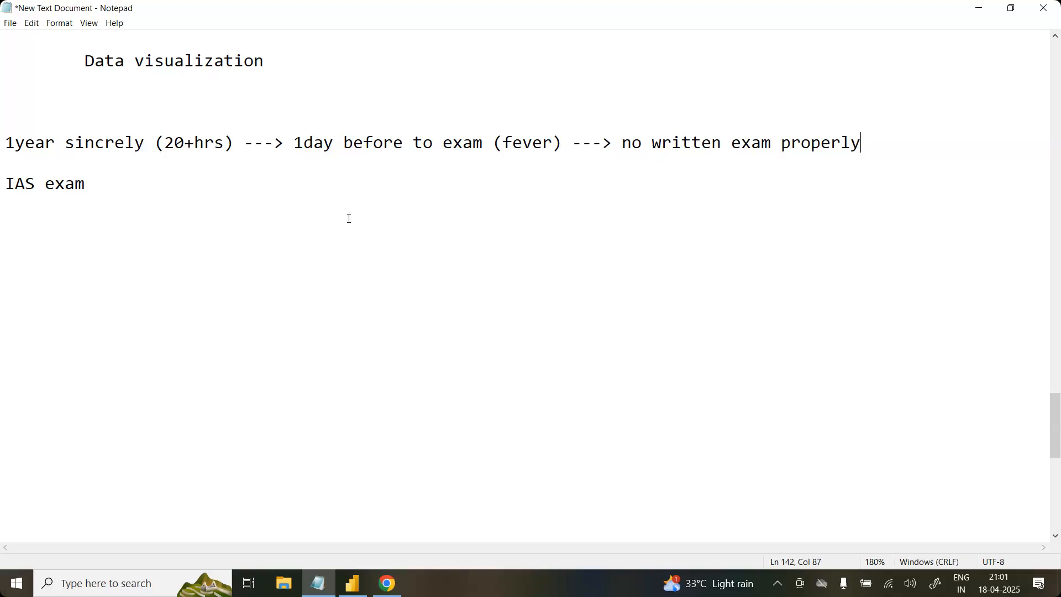
Step: Change the text in the parentheses after 1day before to exam to reason : ever
click(556, 144)
click(509, 143)
text(reason)
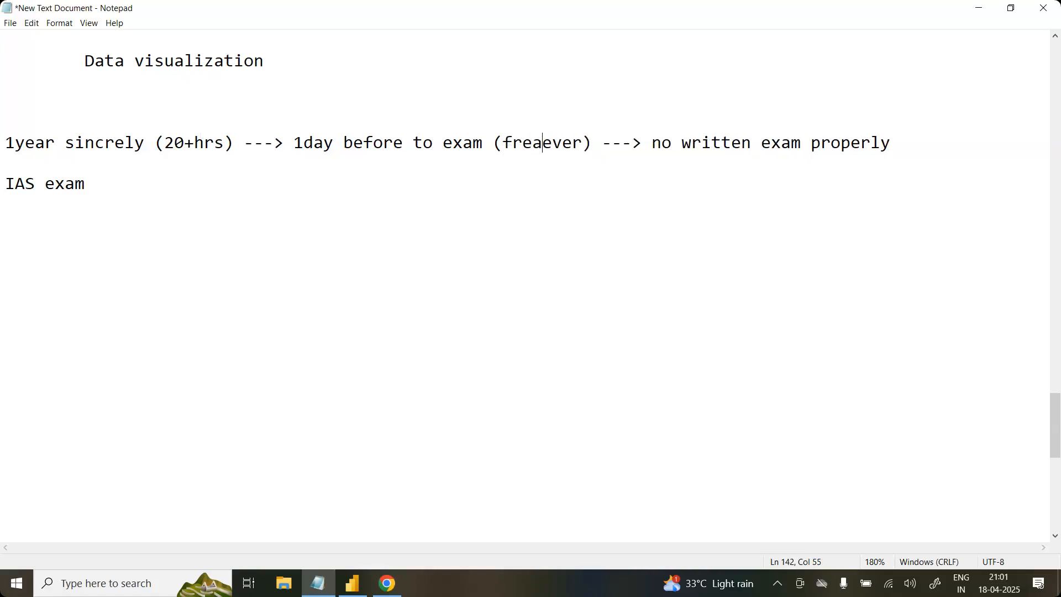
text( :)
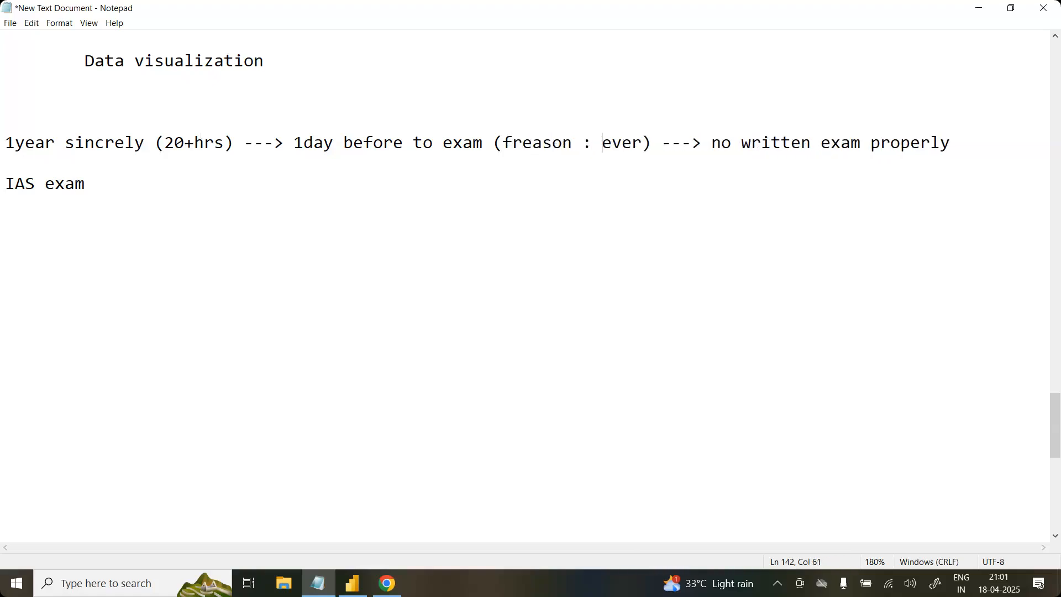
key(Left)
click(513, 141)
key(BackSpace)
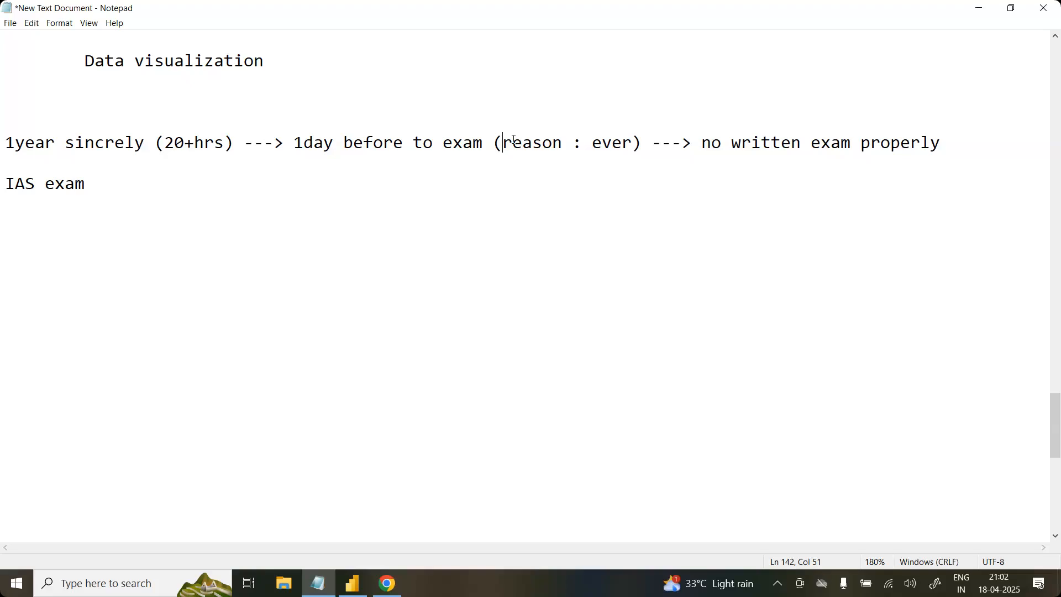
Step: Add a long dashed separator line between Data visualization and the 1year sincrely line
scroll(514, 140, up, 3)
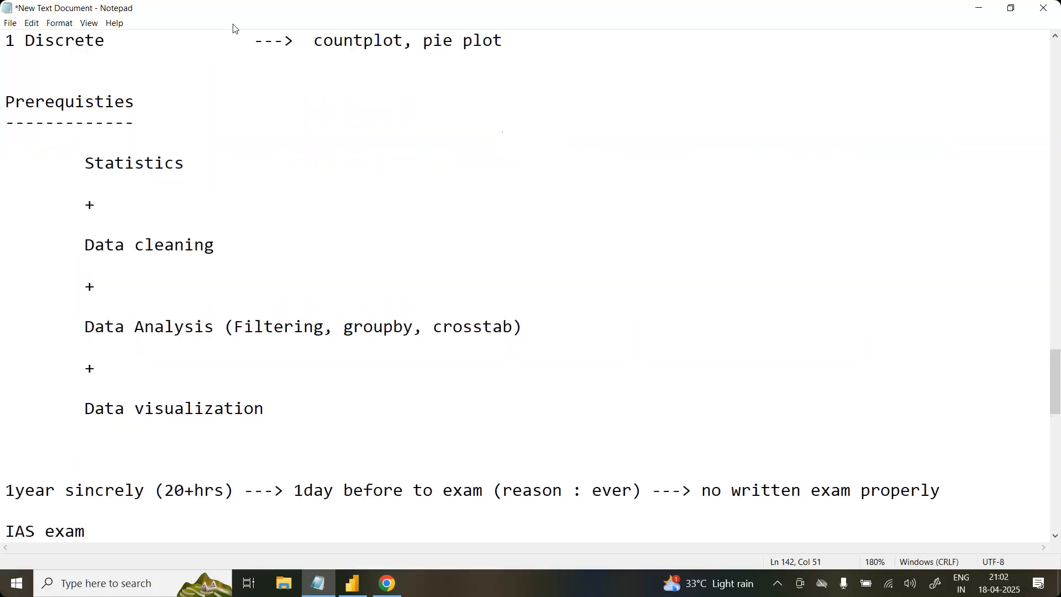
click(229, 148)
click(23, 451)
text(-------------------------------------------------------------------------------)
Step: Add a long dashed separator line above the Prerequisties heading, with blank lines around it
click(33, 61)
key(Return)
text(--------------------------------------------)
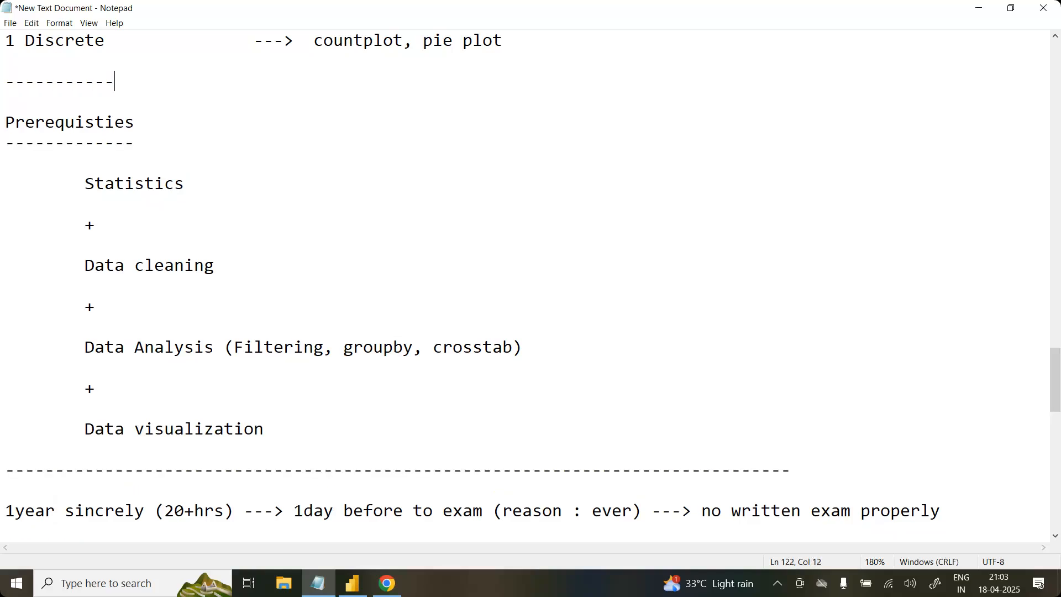
text(--------------------------------------------)
click(222, 198)
click(223, 185)
click(661, 13)
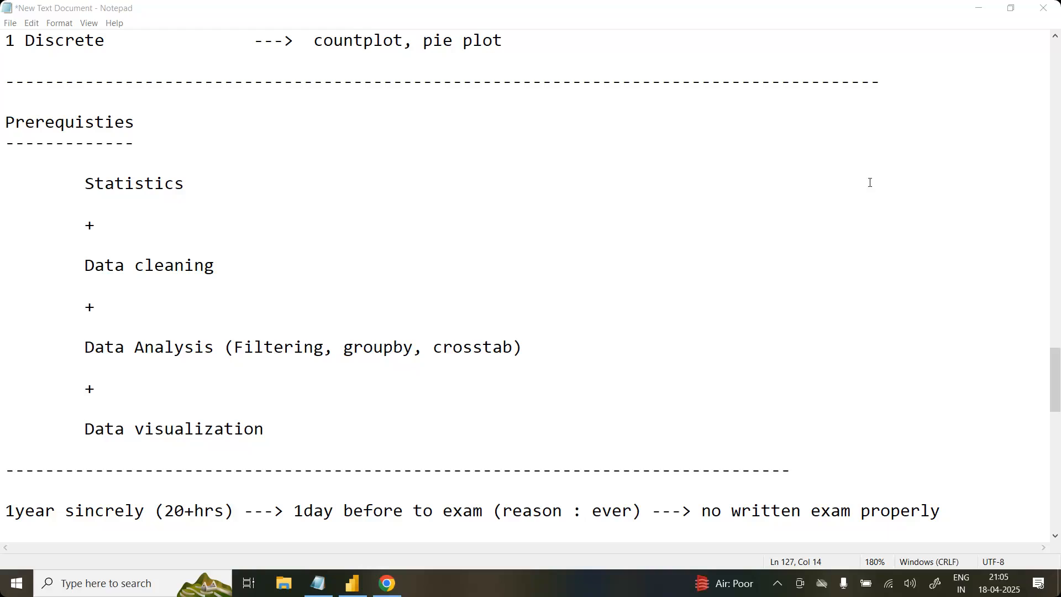
click(698, 434)
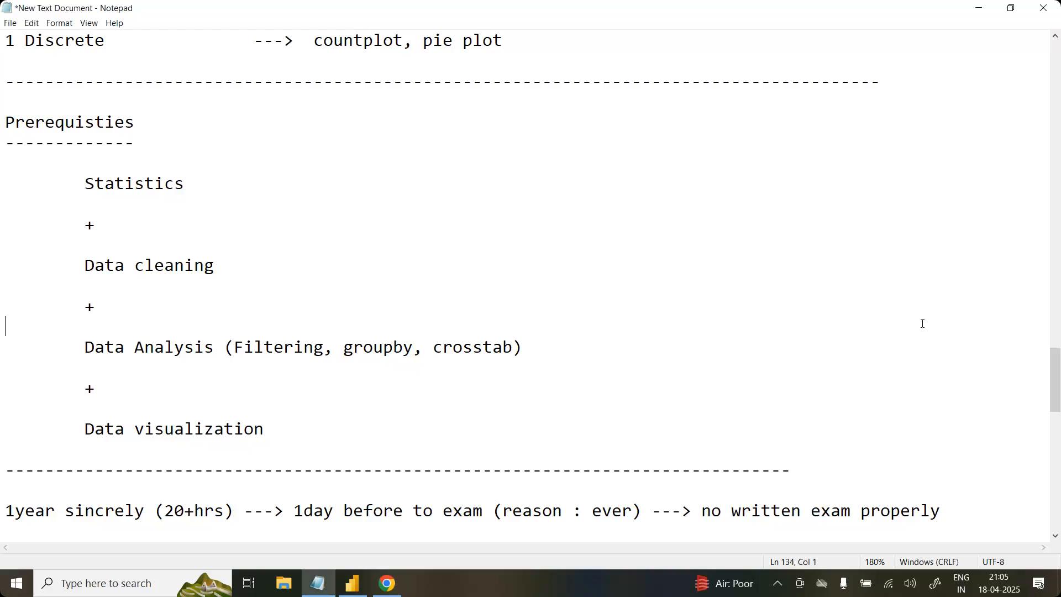
Step: Switch to Power BI Desktop and deselect the empty column chart
click(353, 585)
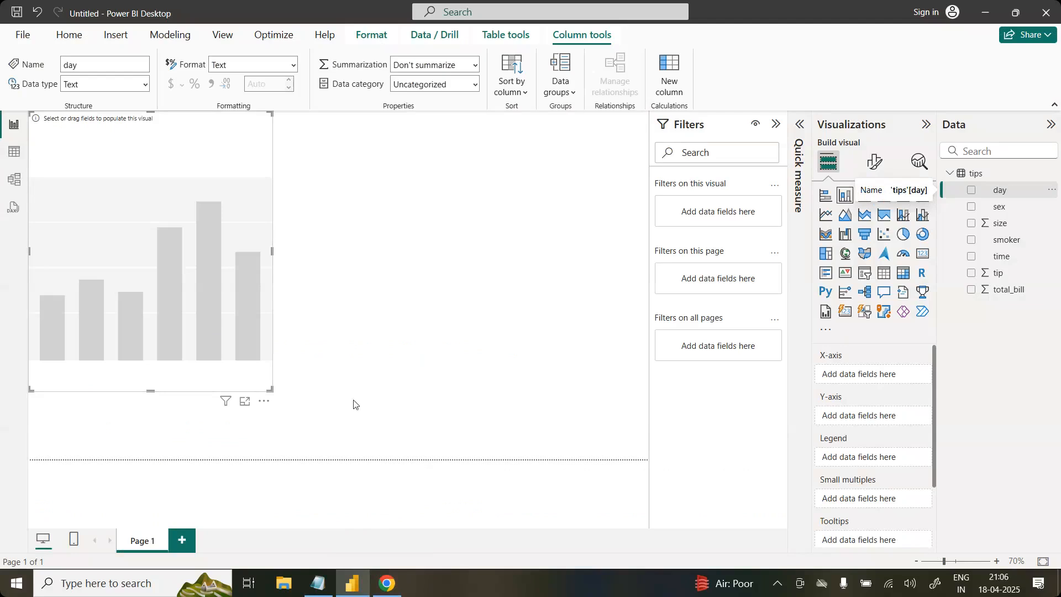
click(571, 349)
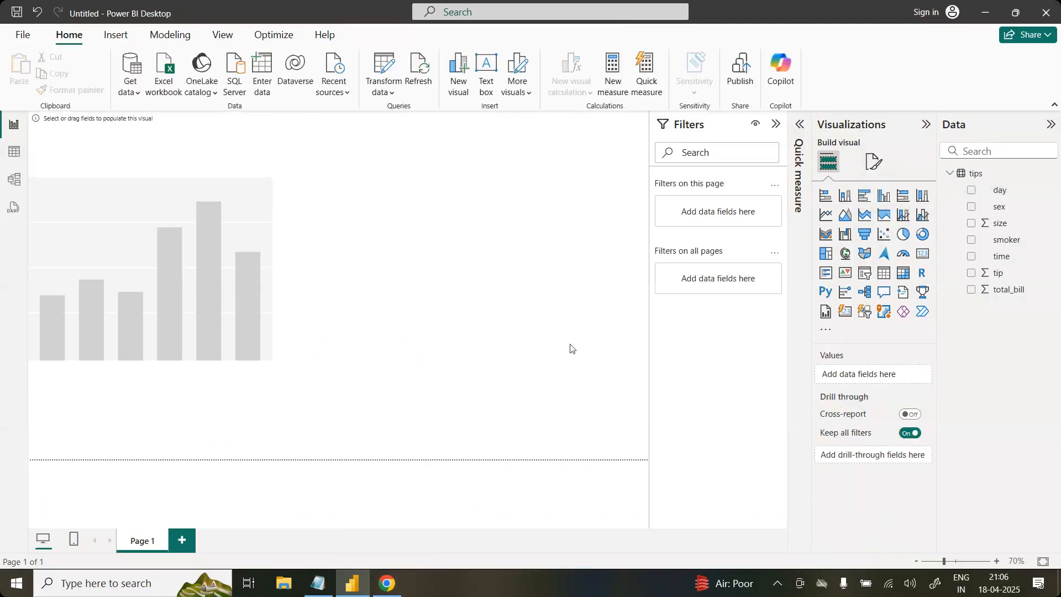
Step: Switch to Notepad and highlight the section from Prerequisties to Data visualization, and clear the selection
click(318, 583)
drag(294, 429, 5, 119)
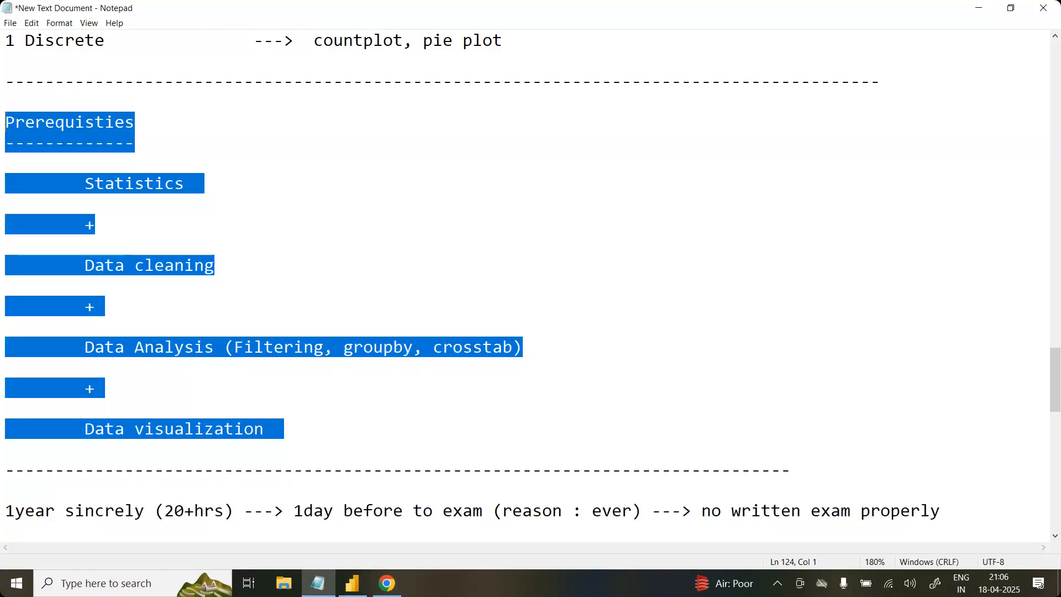
click(265, 191)
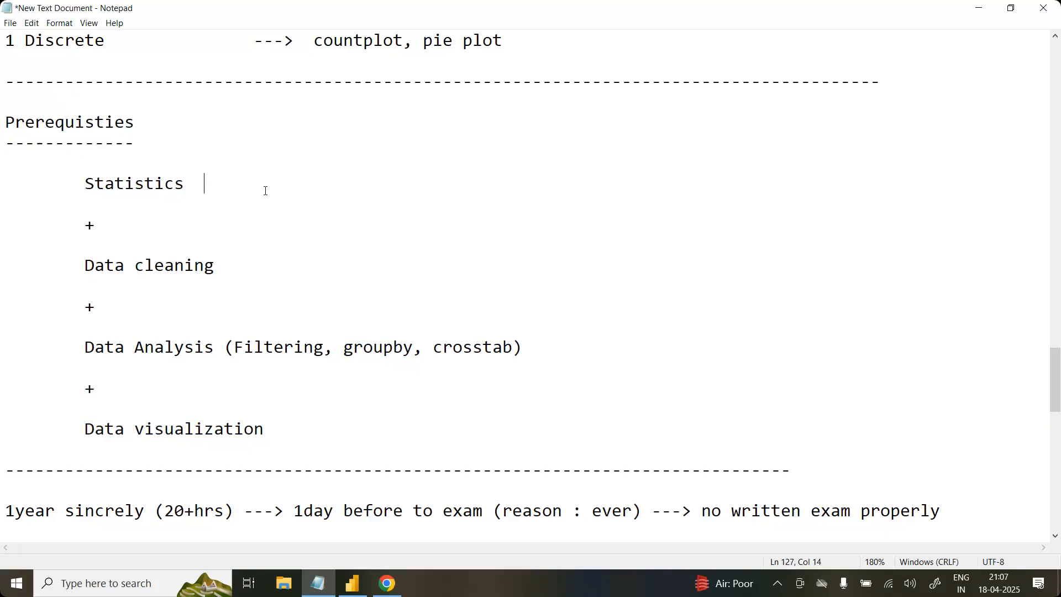
Step: Delete the 1year sincrely and IAS exam lines and lengthen the dashed line below Data visualization
click(376, 283)
scroll(376, 283, down, 2)
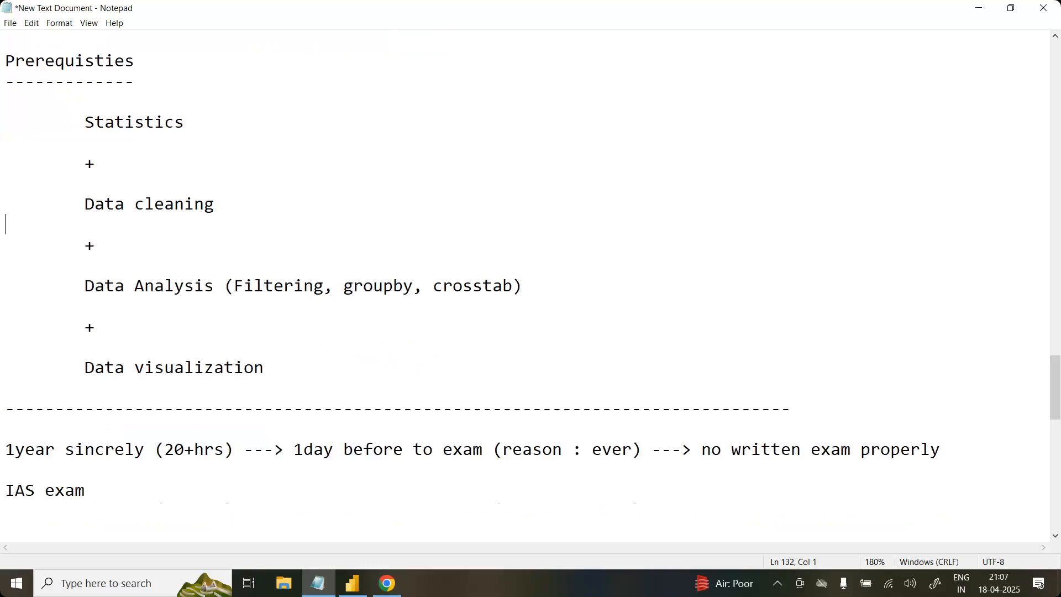
drag(86, 448, 5, 389)
key(BackSpace)
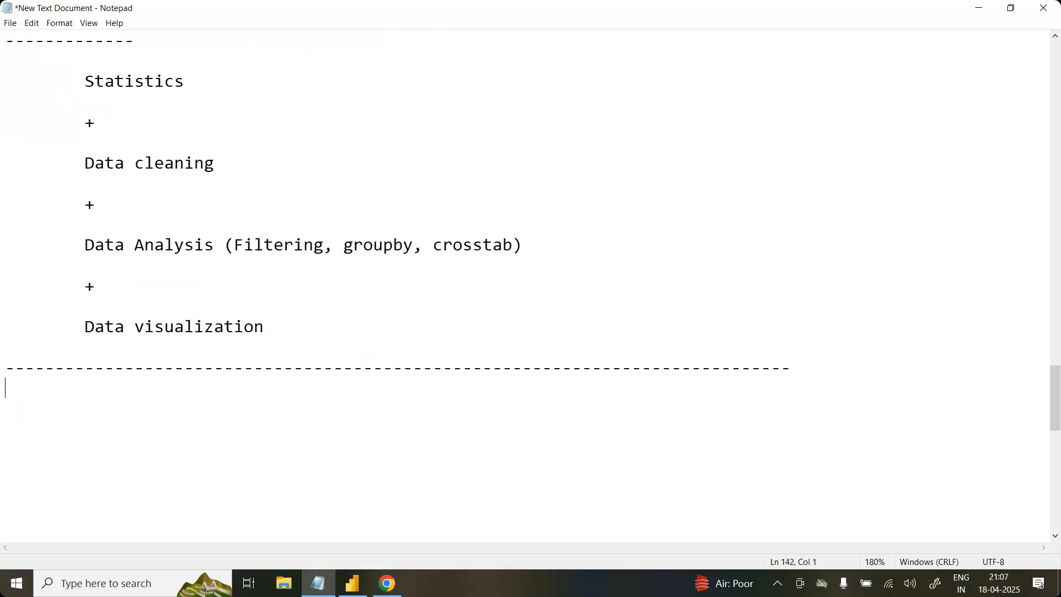
key(BackSpace)
scroll(525, 284, up, 2)
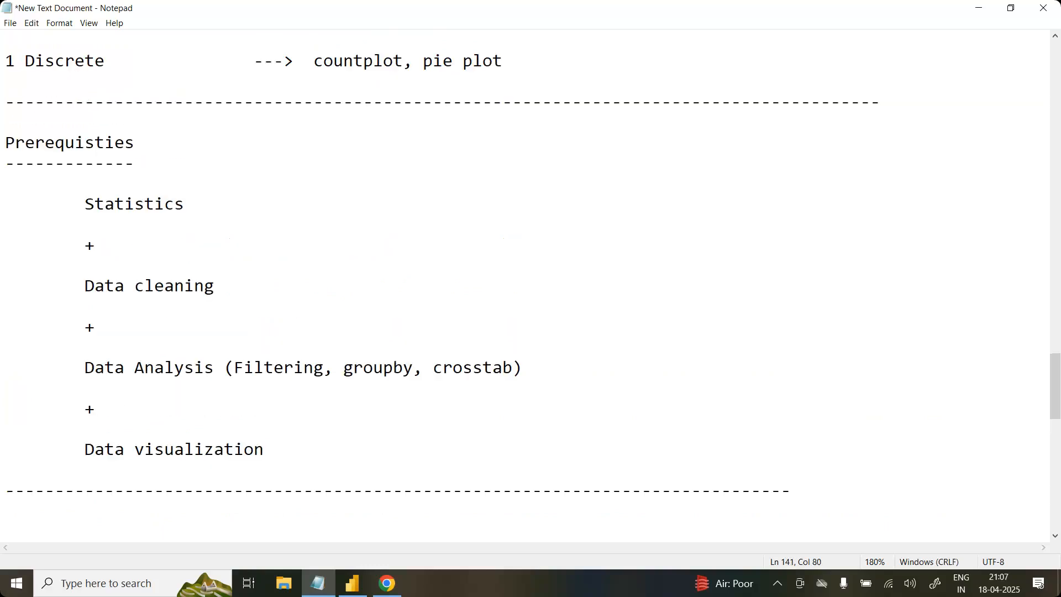
text(--------)
text(---)
click(267, 287)
click(237, 217)
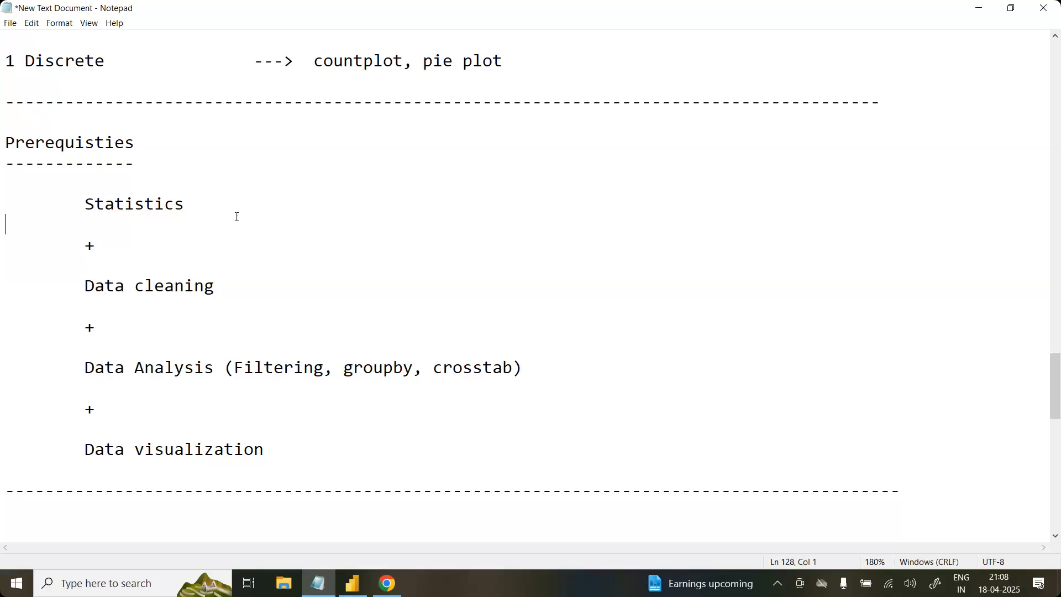
Step: Write Assignment : Data Analytics with Python below the last dashed line, after a blank line
scroll(237, 216, down, 1)
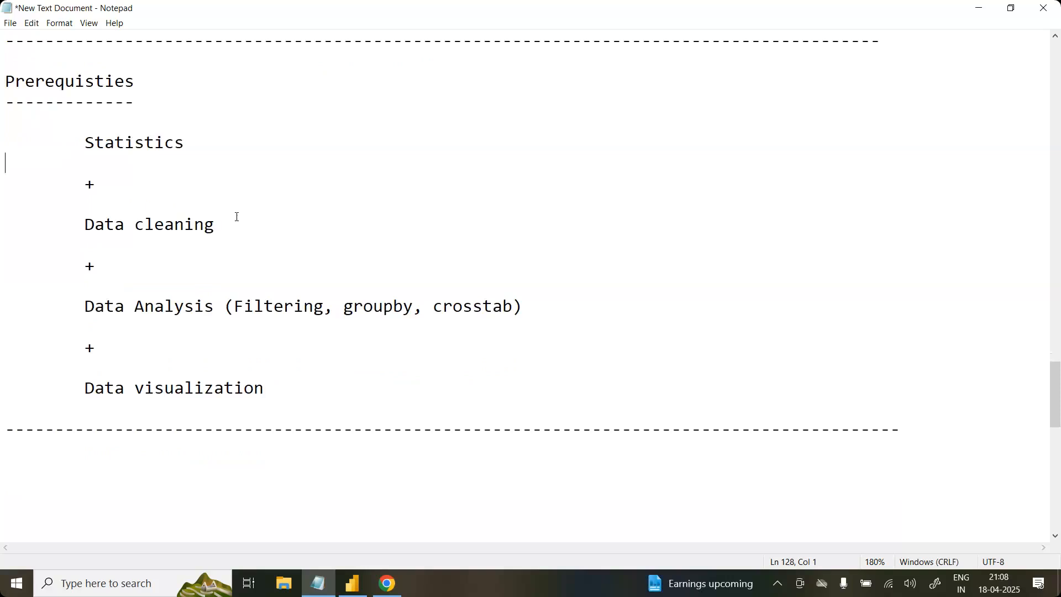
scroll(236, 217, down, 3)
click(204, 301)
text(Assignment )
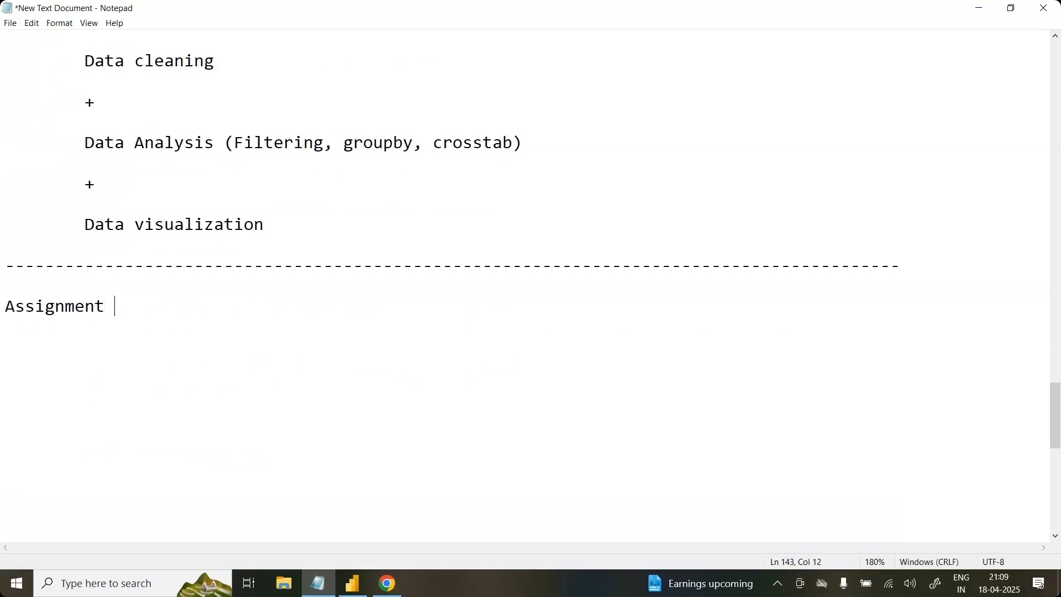
text(: )
text(Data Anal)
text(ytic)
text(wit)
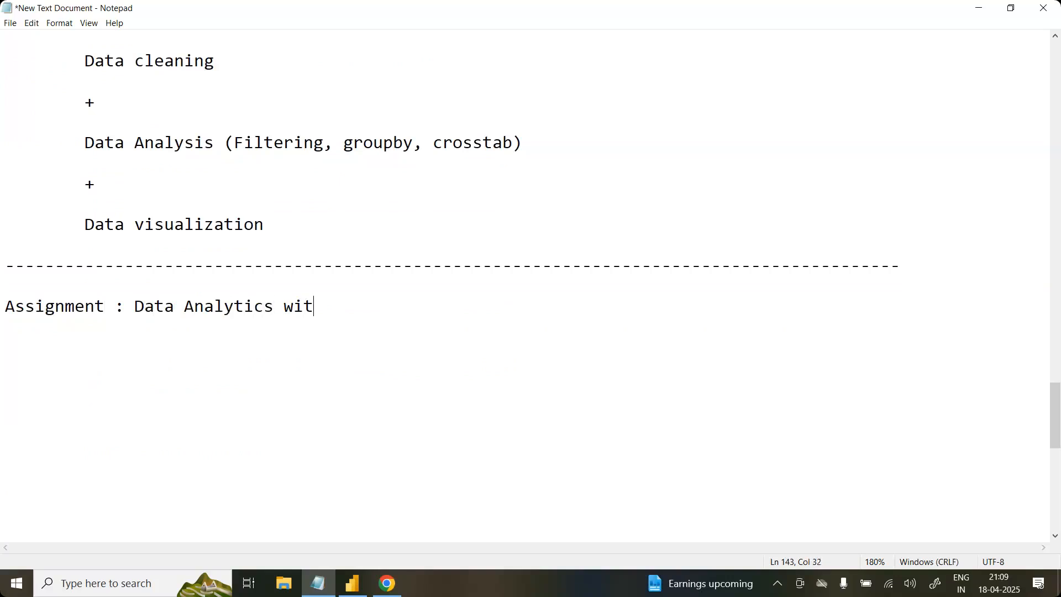
text(h Python)
Step: Add a long dashed line below the Assignment line, separated by a single blank line
key(Return)
key(Return)
key(Return)
key(Return)
text(-)
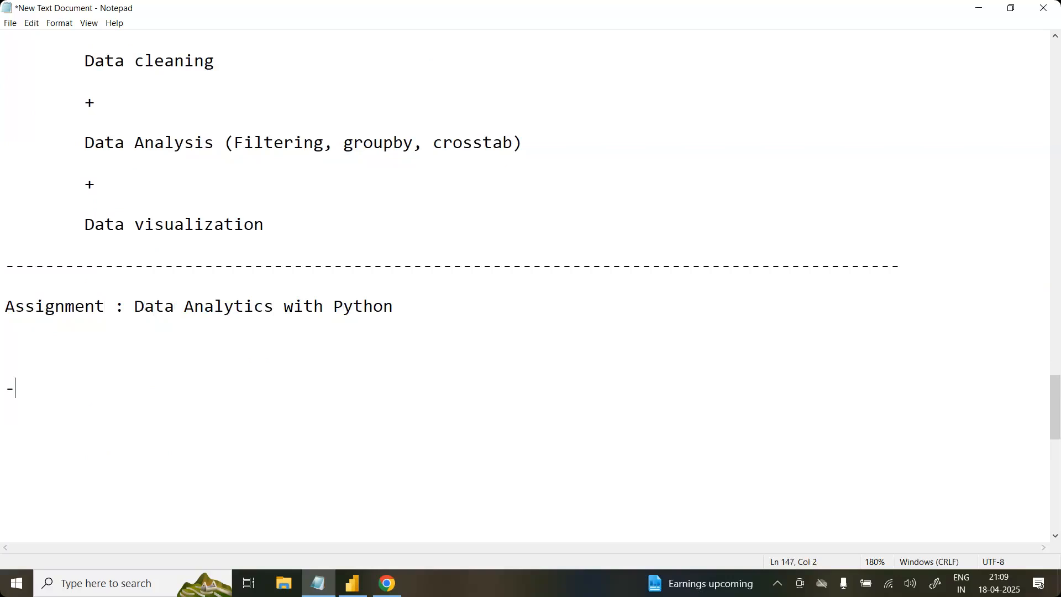
text(--------------------------------------------------------------------------------)
key(Up)
key(BackSpace)
key(BackSpace)
Step: Shorten the dashed line above Assignment to match the one below it, and place the cursor beneath the notes
click(902, 271)
key(BackSpace)
key(BackSpace)
key(BackSpace)
key(BackSpace)
key(BackSpace)
key(BackSpace)
key(BackSpace)
key(BackSpace)
key(BackSpace)
click(491, 422)
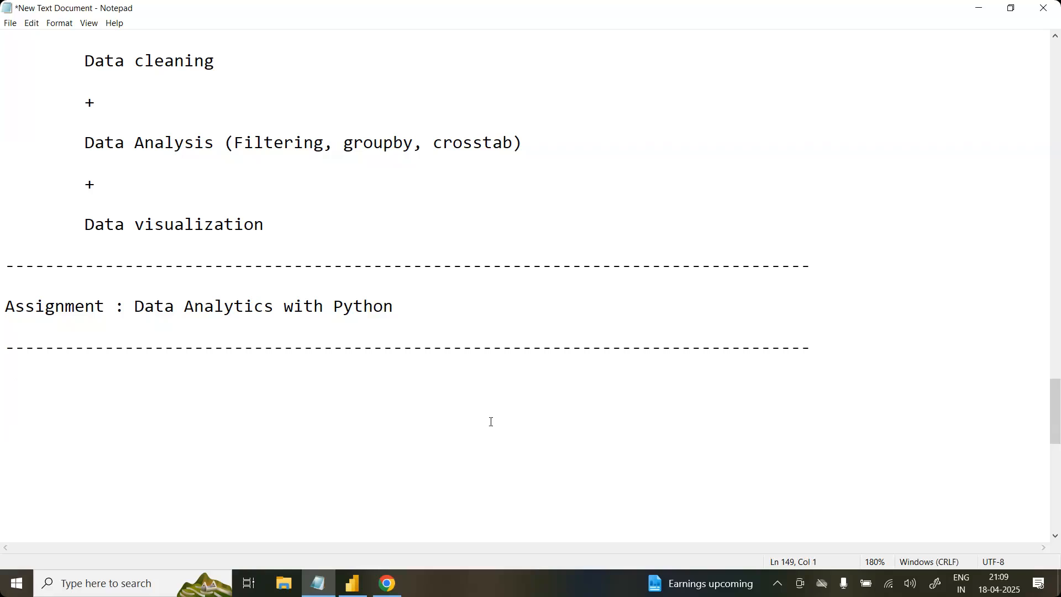